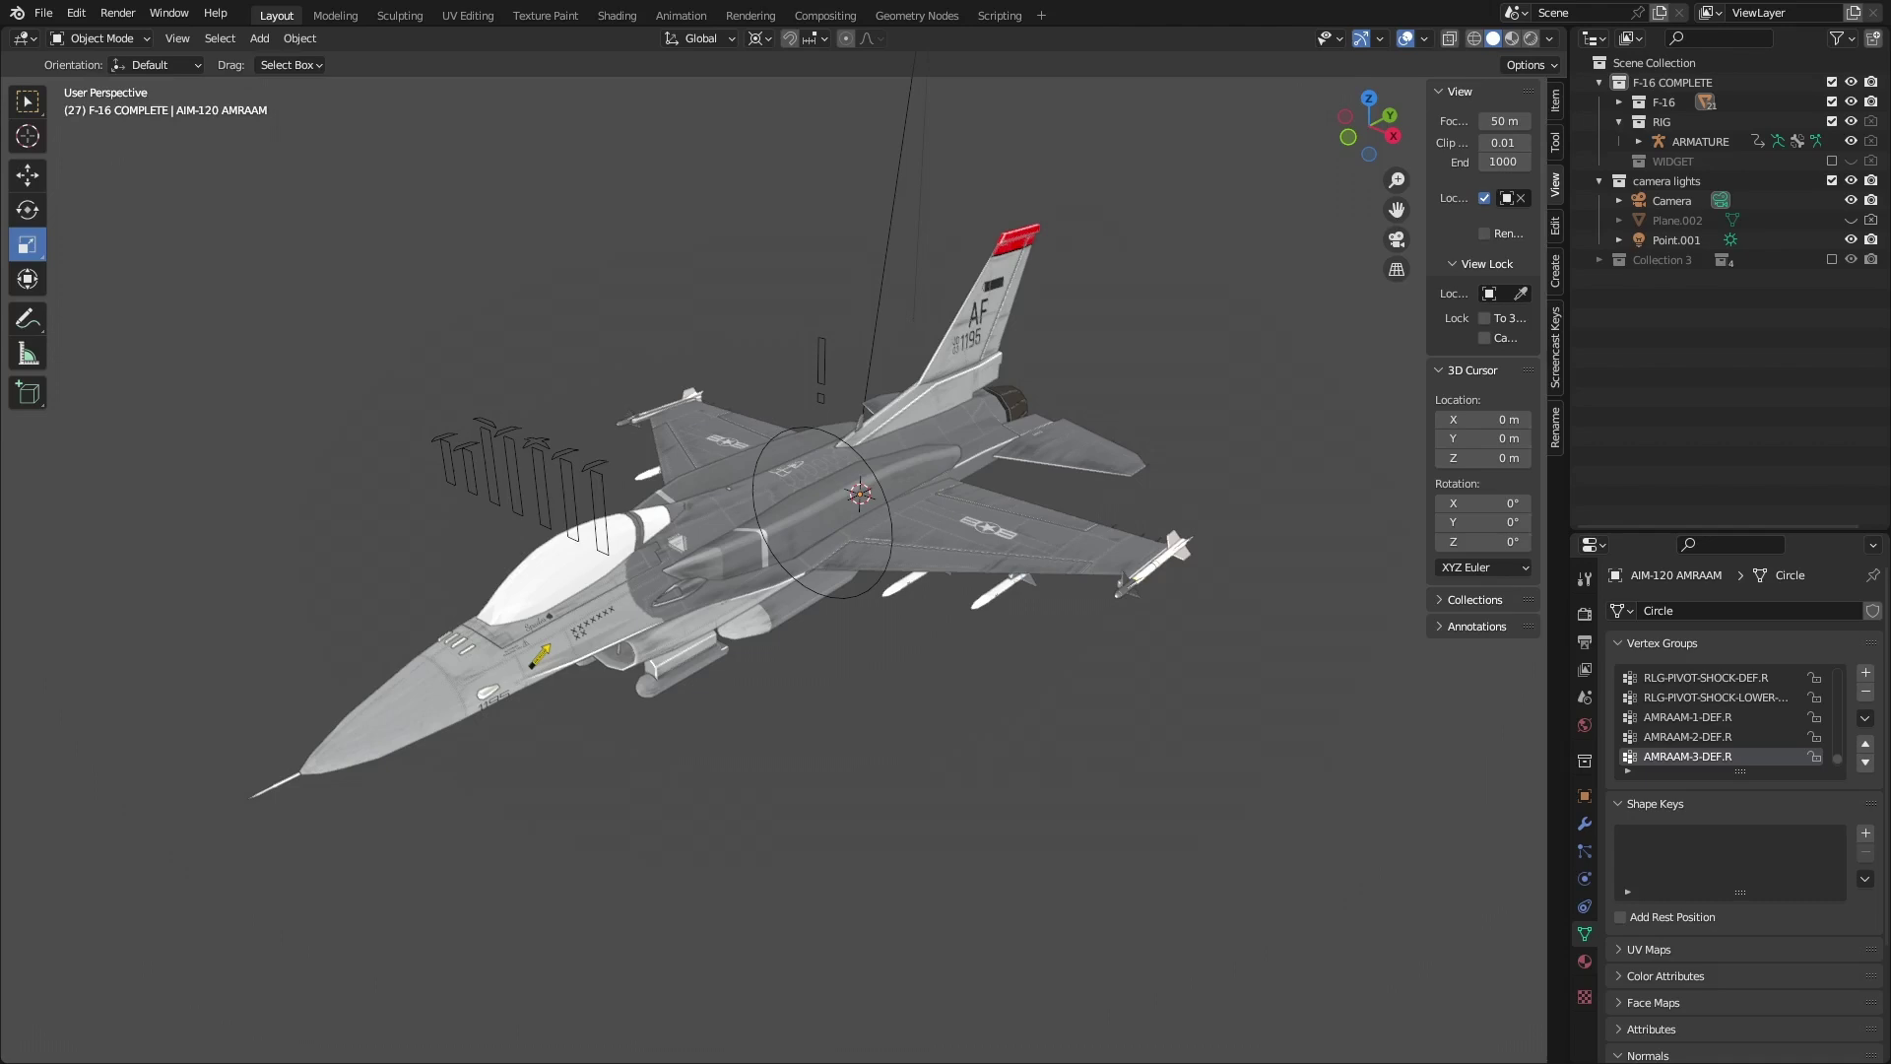
Orbit around the F-16, selecting the camera and then the Conformal Fuel Tanks part along the way
mouse_move(709, 651)
middle_down()
mouse_move(1027, 498)
mouse_move(672, 567)
mouse_move(587, 612)
mouse_move(739, 531)
middle_up()
shift+middle_drag(583, 577, 835, 582)
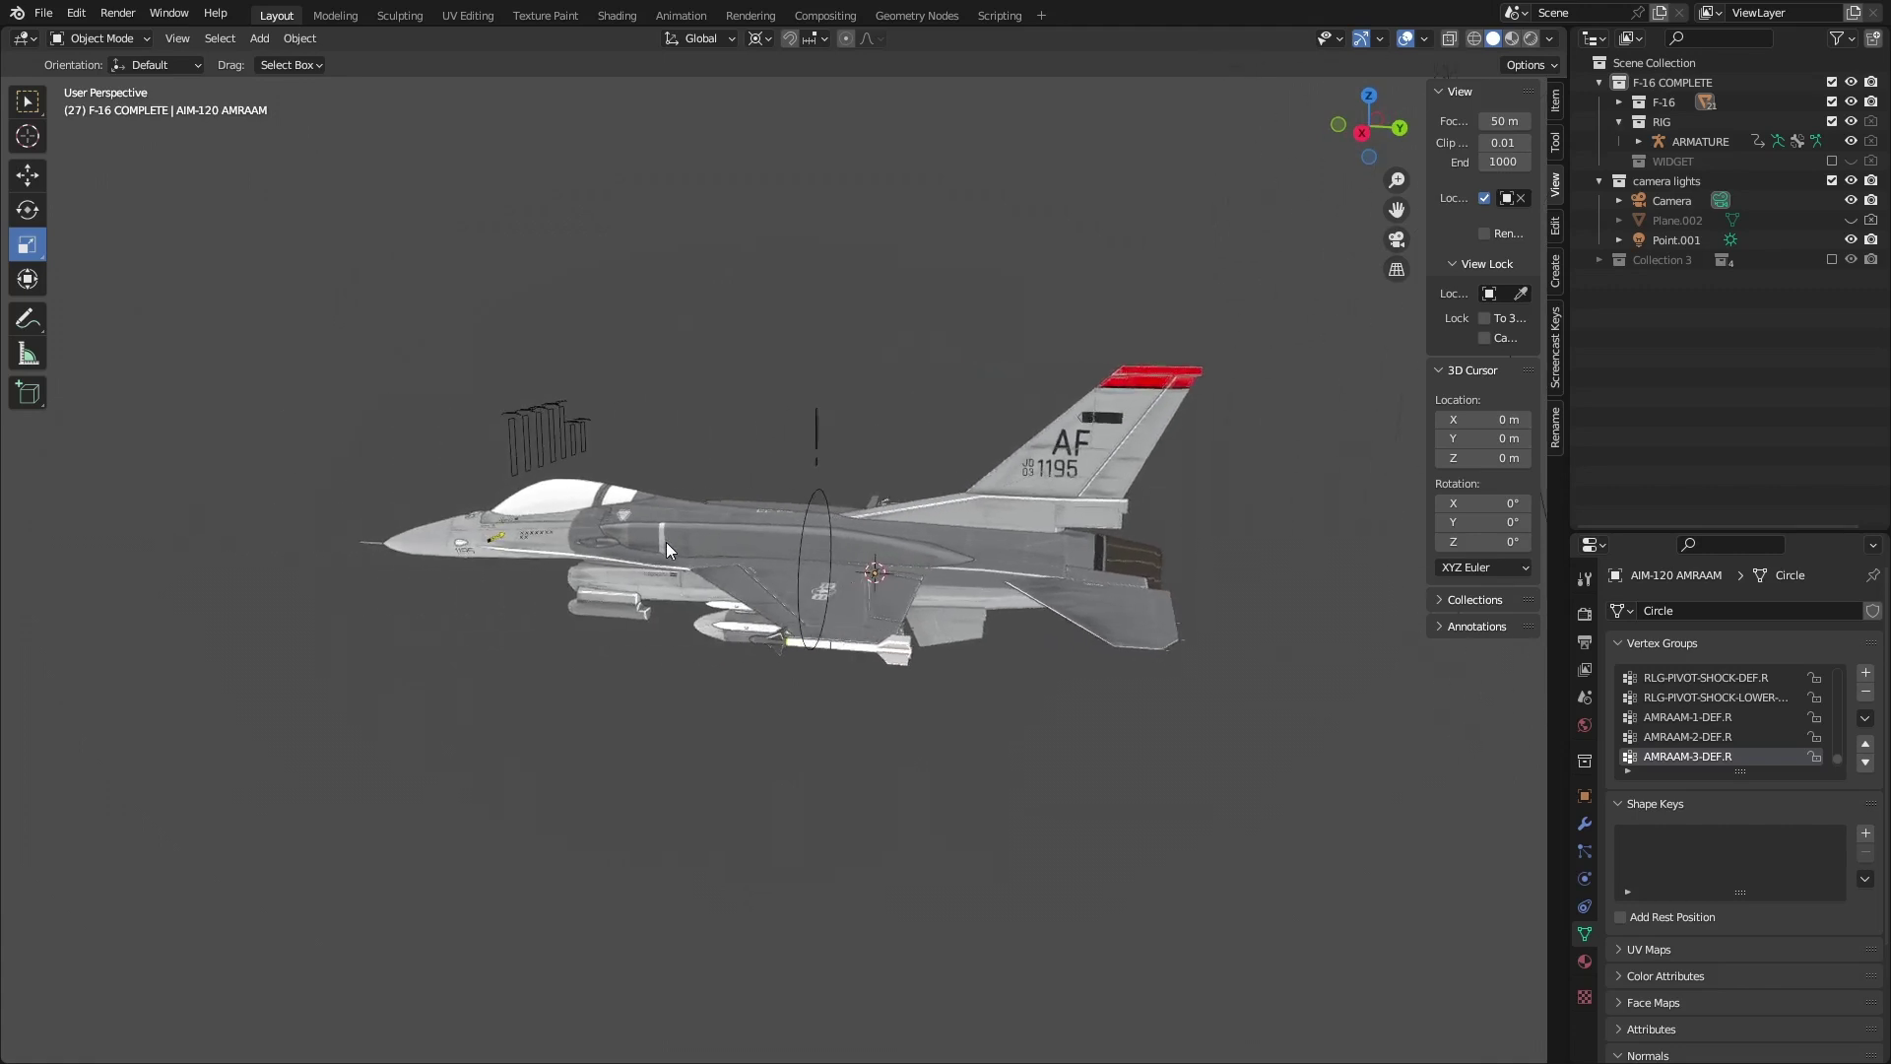
scroll(672, 542, down, 2)
mouse_move(672, 540)
middle_down()
mouse_move(804, 631)
mouse_move(731, 610)
middle_up()
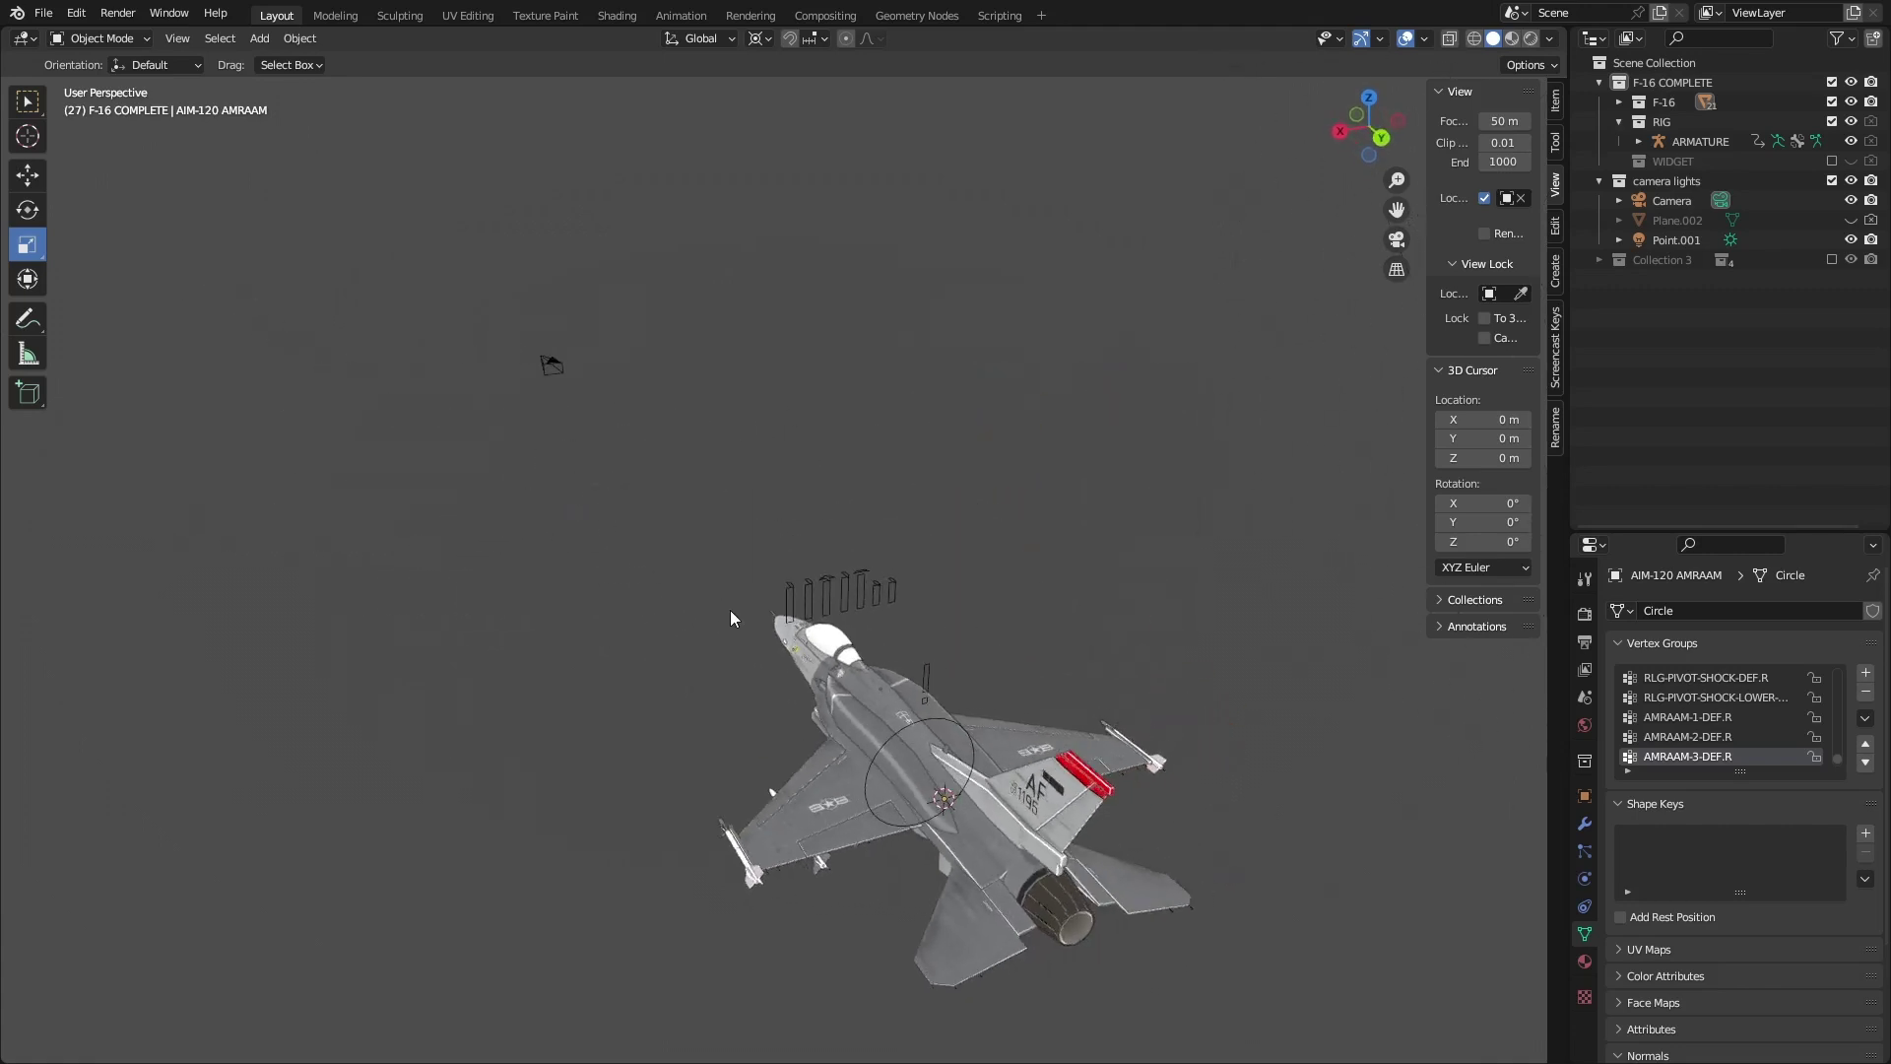
click(551, 367)
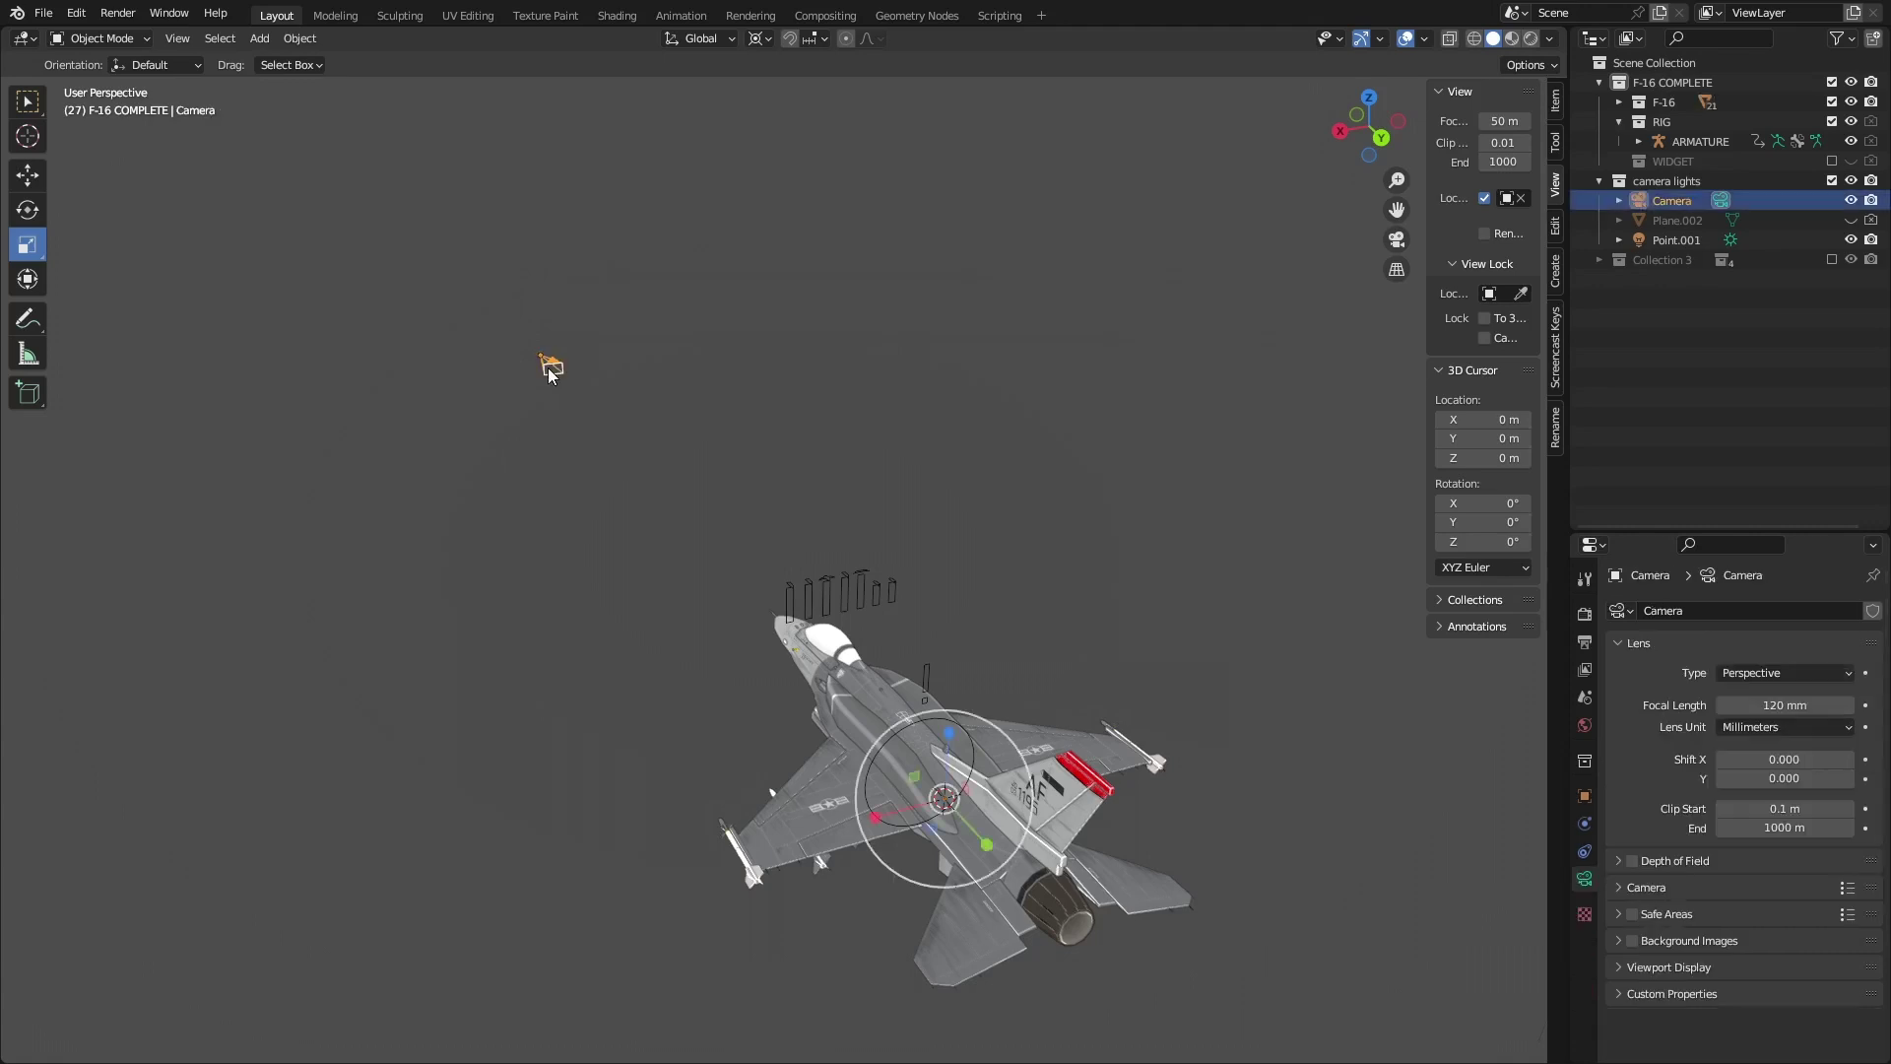
mouse_move(551, 368)
middle_down()
mouse_move(759, 366)
mouse_move(620, 339)
mouse_move(560, 352)
mouse_move(667, 548)
middle_up()
mouse_move(750, 633)
middle_down()
mouse_move(787, 440)
mouse_move(1036, 384)
mouse_move(1174, 316)
mouse_move(683, 526)
middle_up()
scroll(526, 583, up, 4)
scroll(526, 580, up, 5)
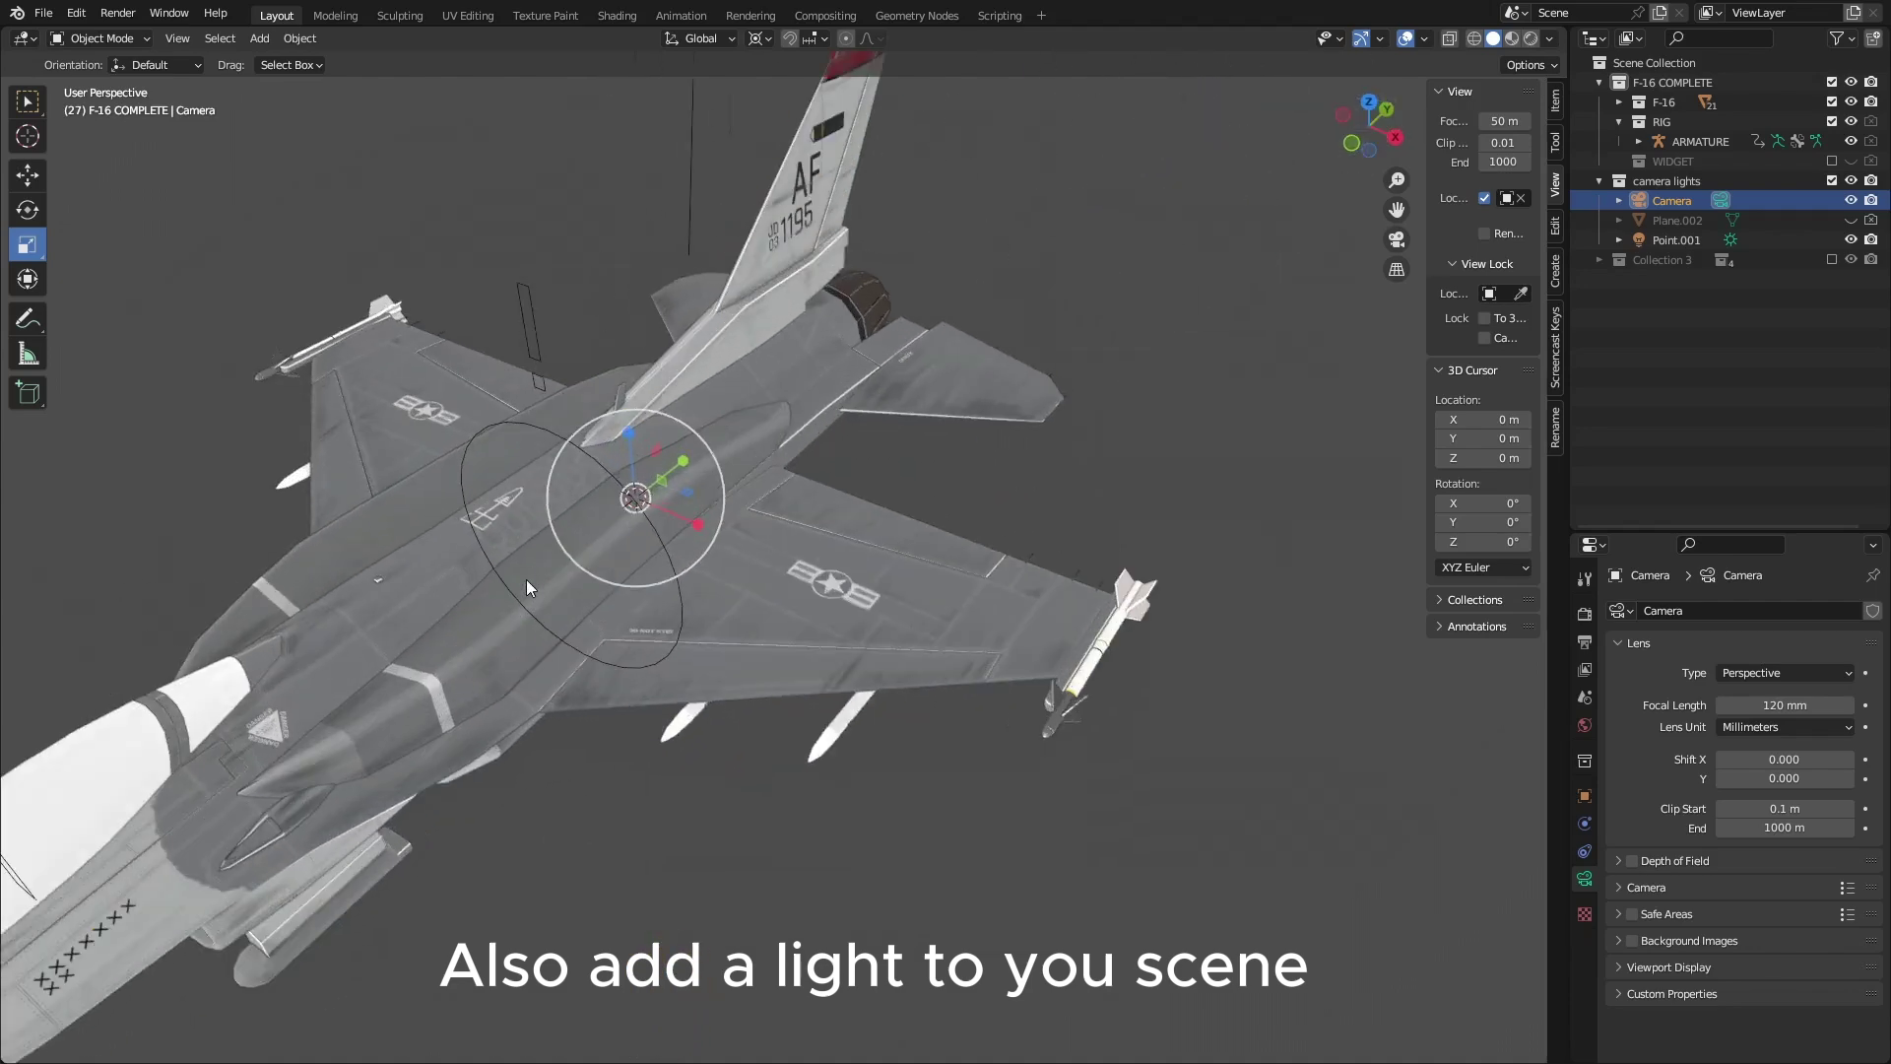
scroll(537, 574, down, 5)
mouse_move(536, 576)
middle_down()
mouse_move(905, 407)
mouse_move(882, 400)
mouse_move(917, 488)
middle_up()
click(973, 734)
middle_drag(972, 734, 1329, 444)
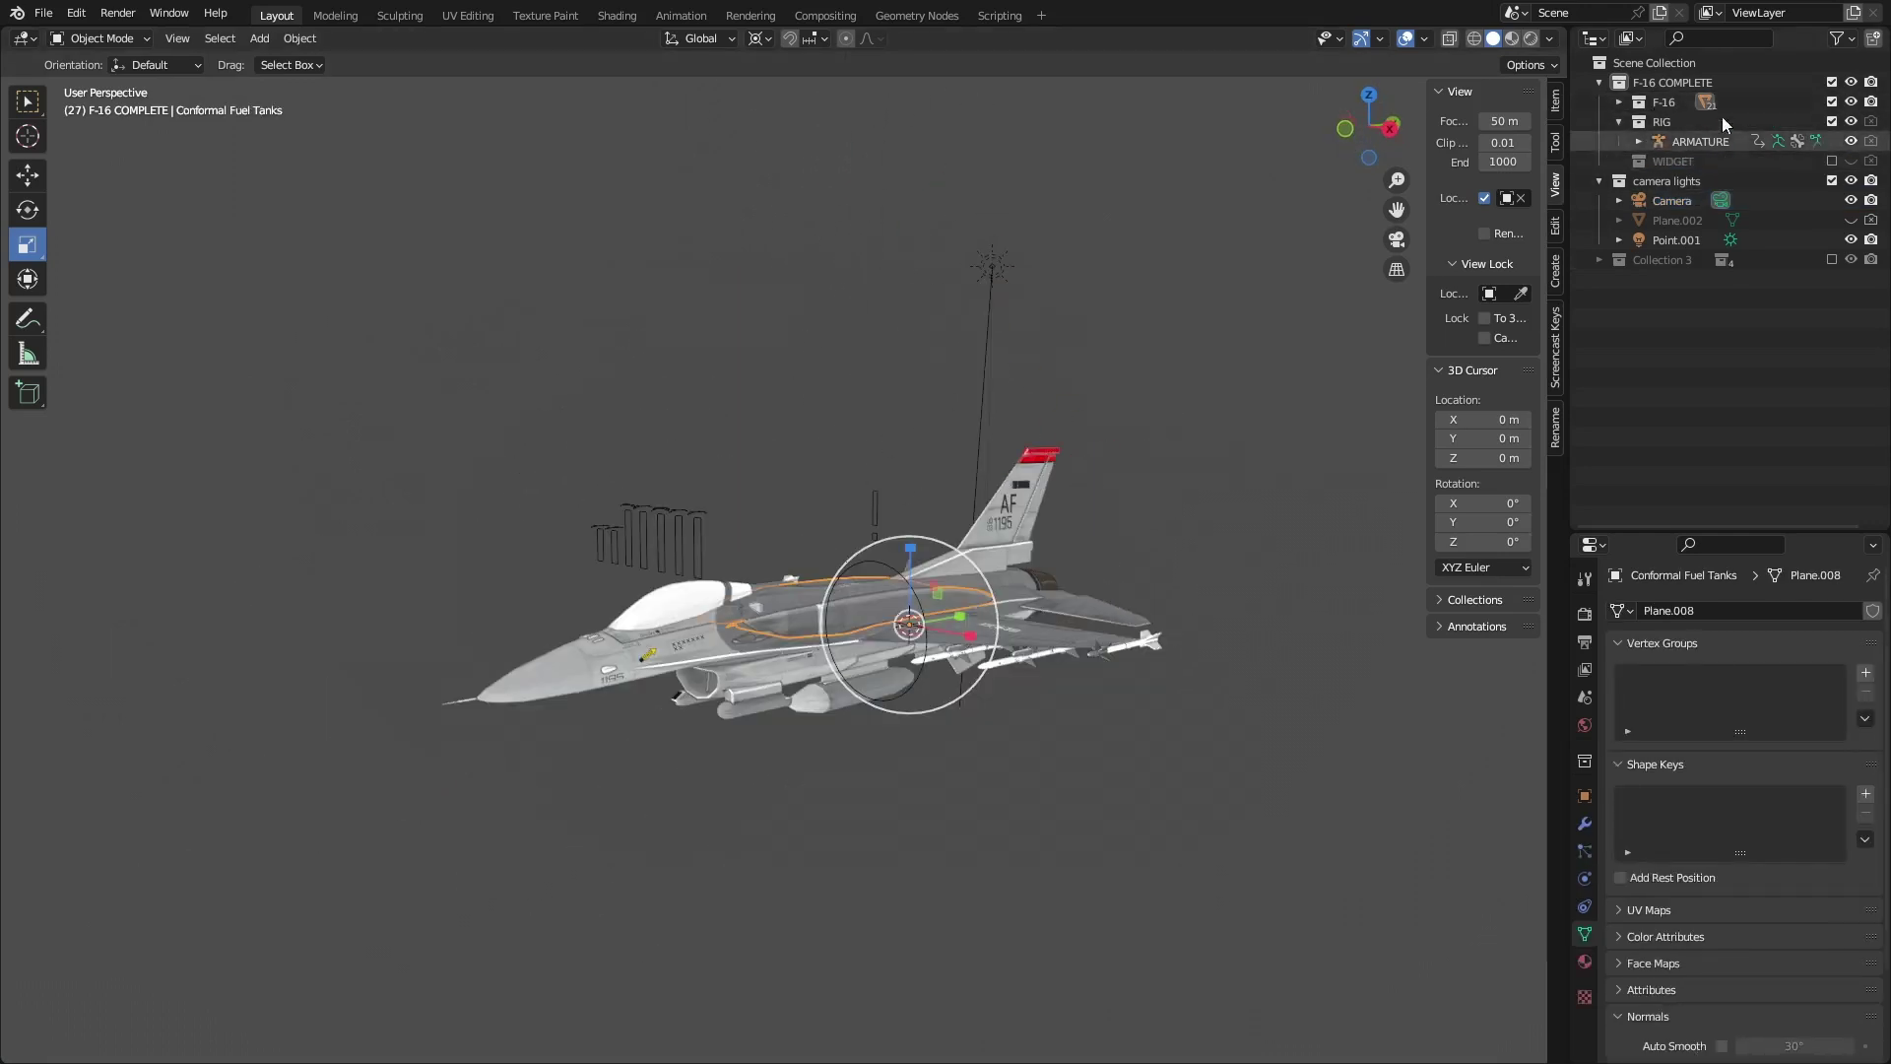
Browse the F-16 COMPLETE and RIG collections in the Outliner and enlarge the properties area upward
click(1673, 79)
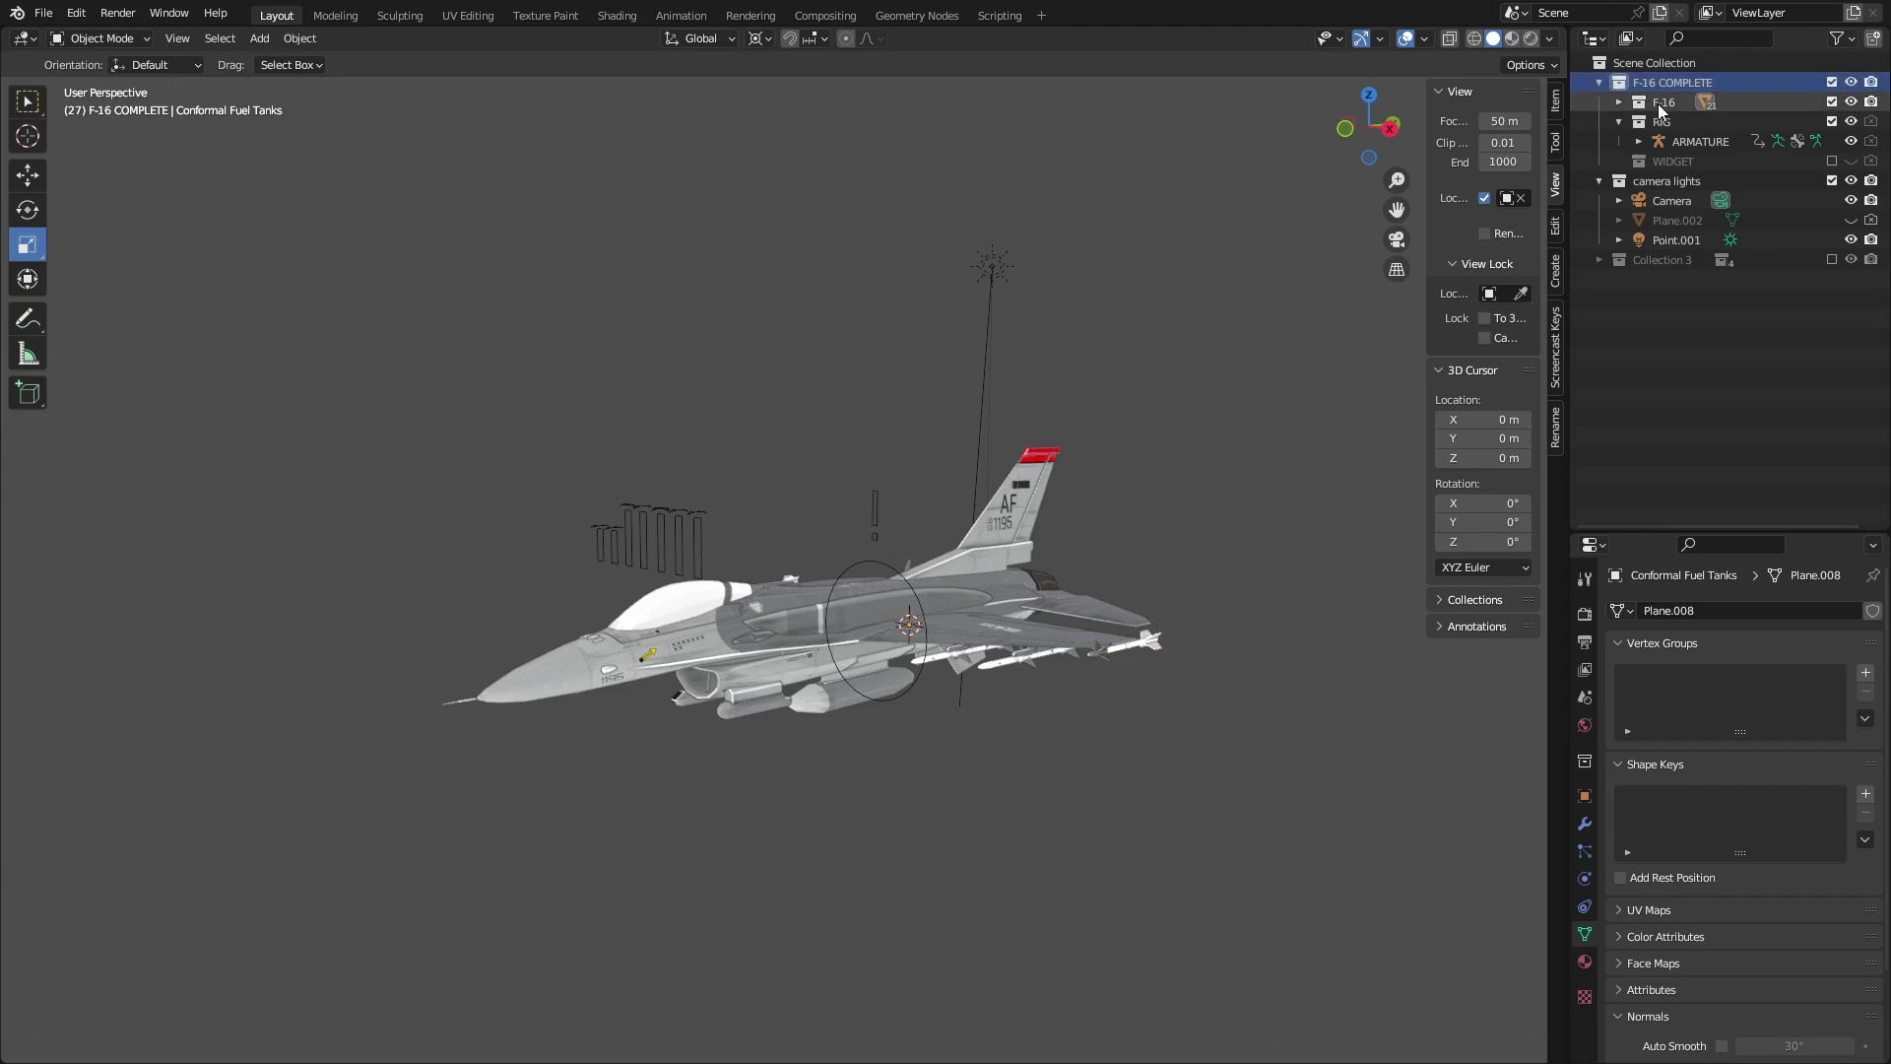
click(1619, 100)
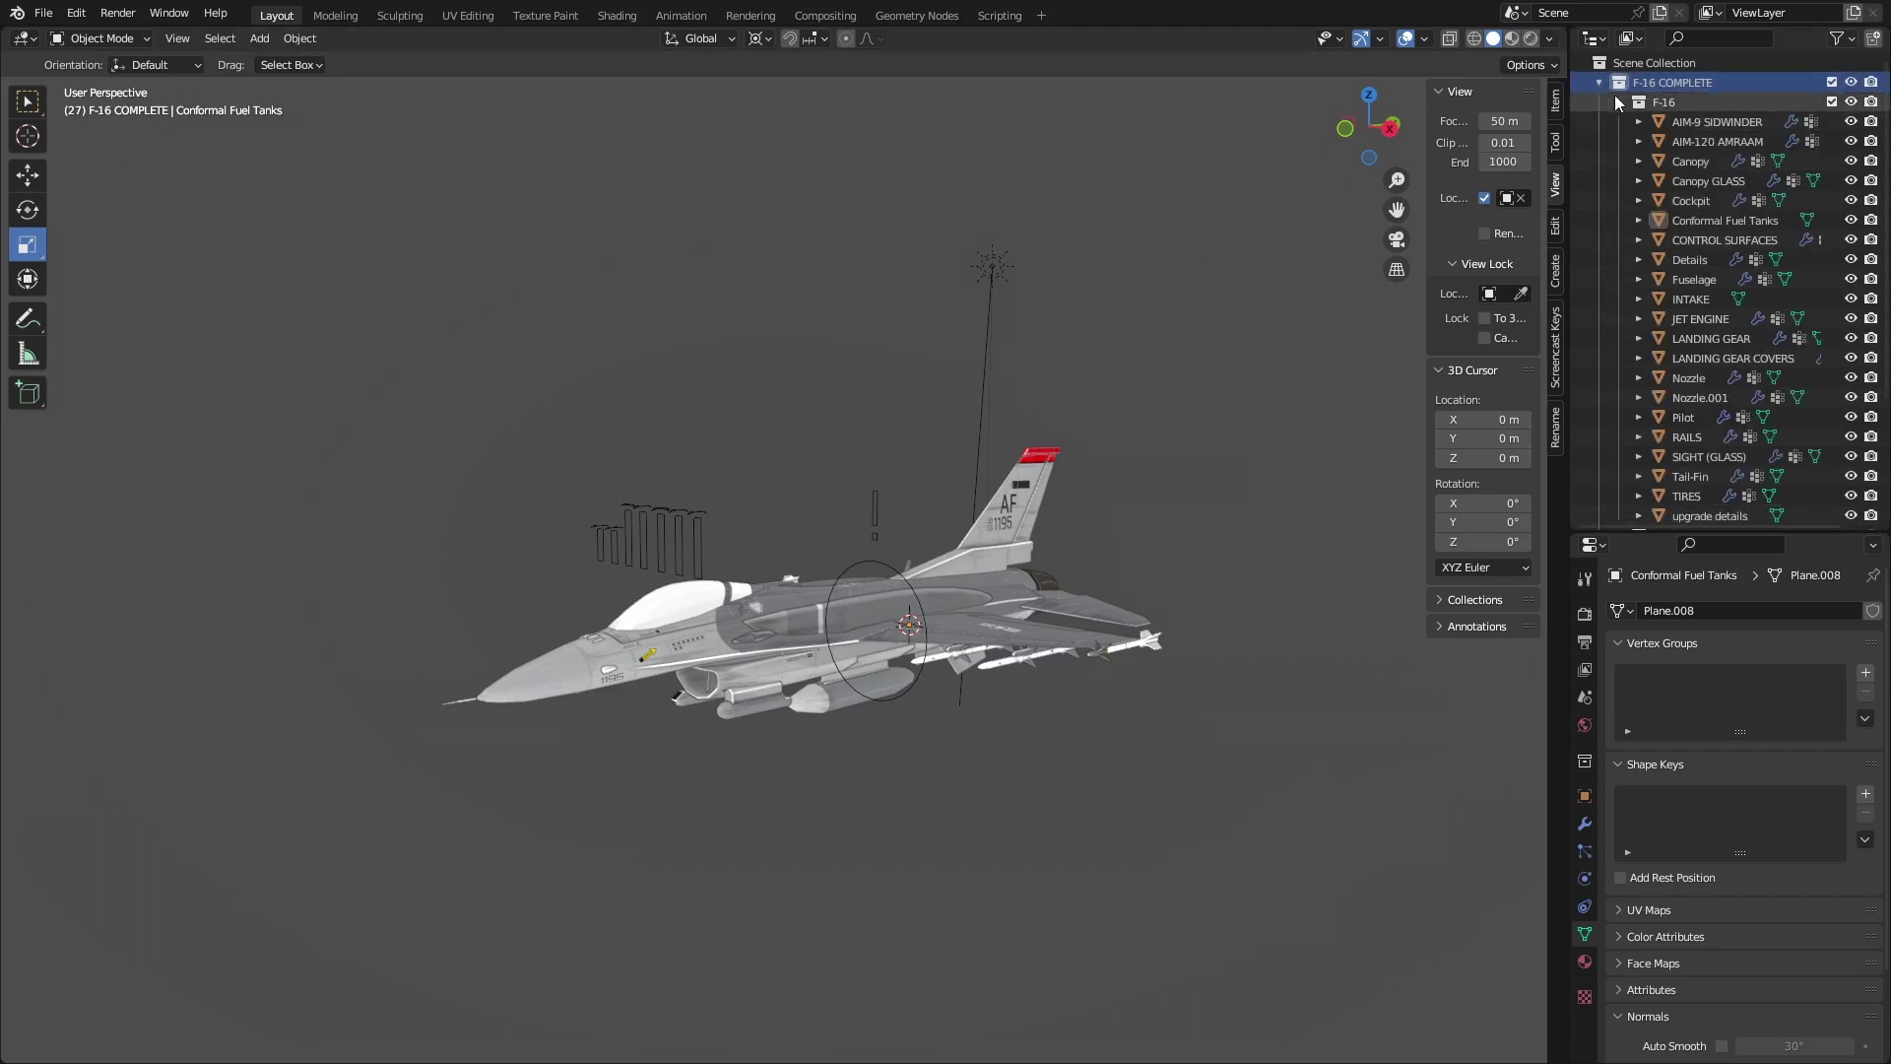
click(1619, 101)
click(1619, 122)
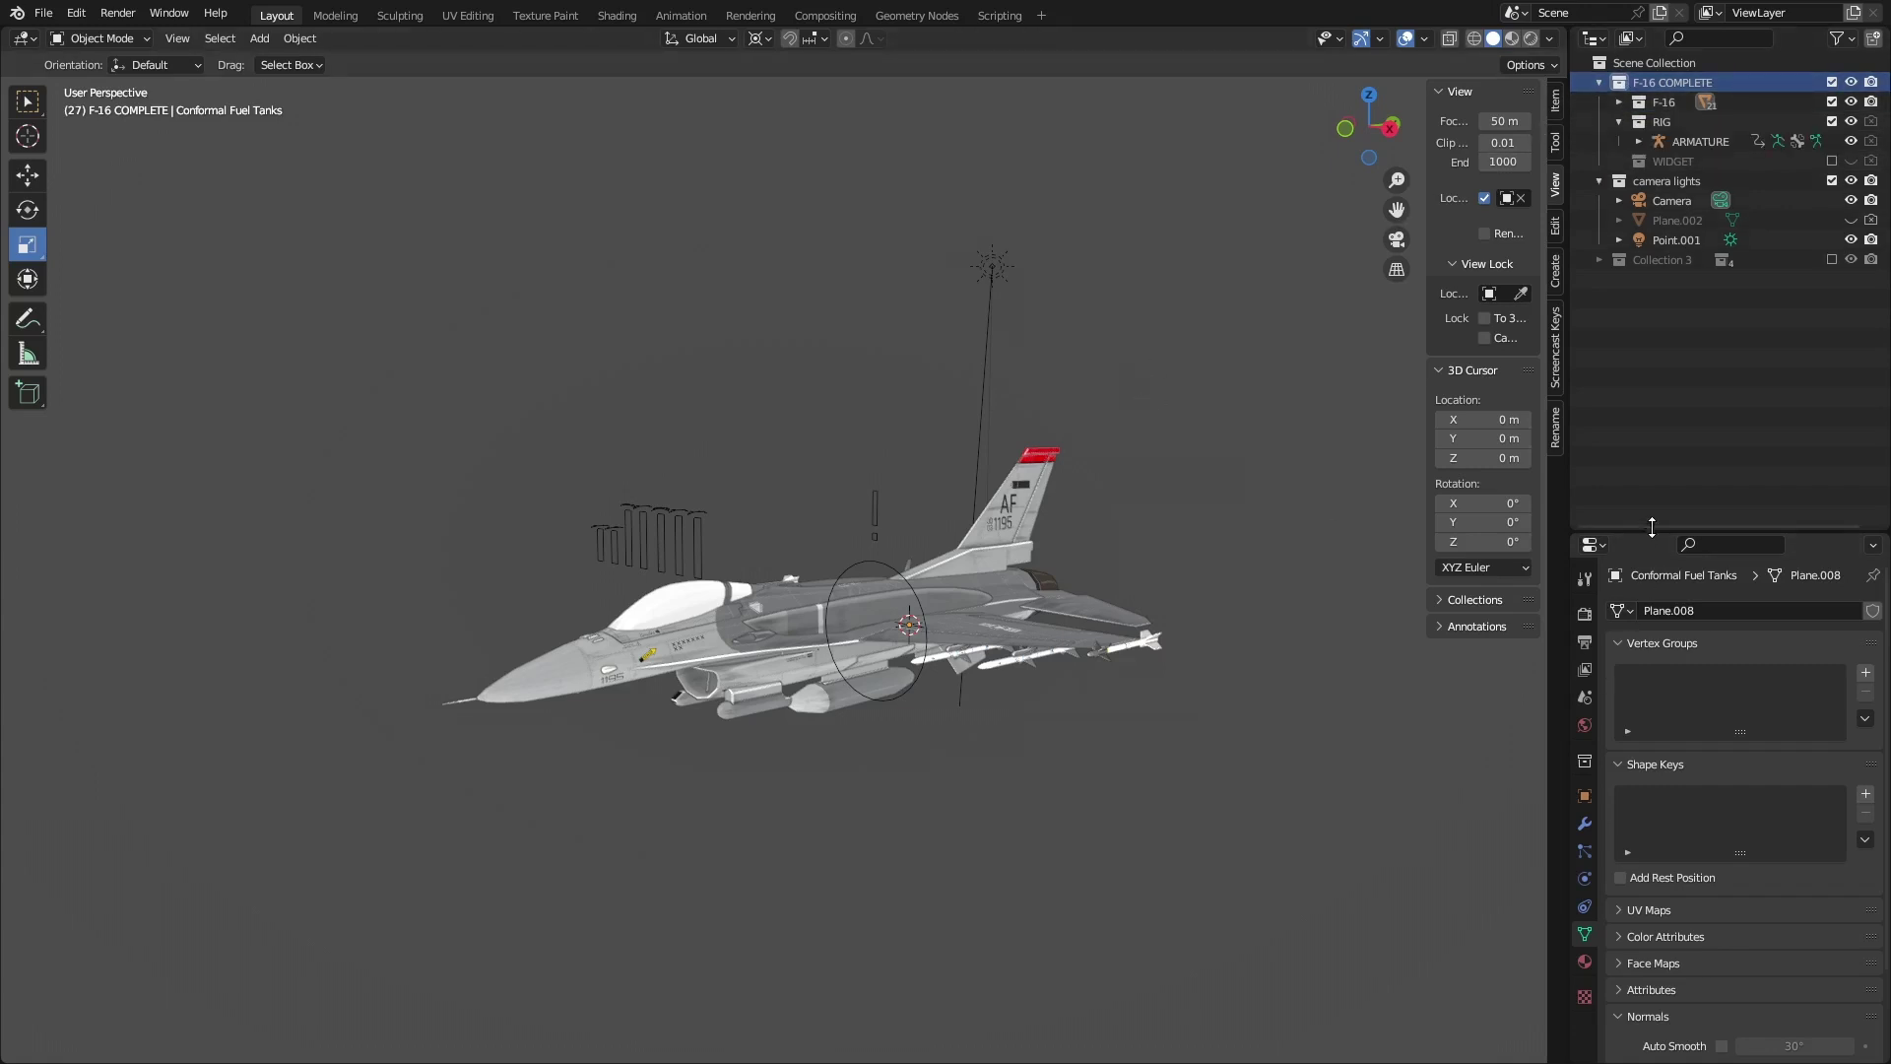
drag(1650, 530, 1672, 381)
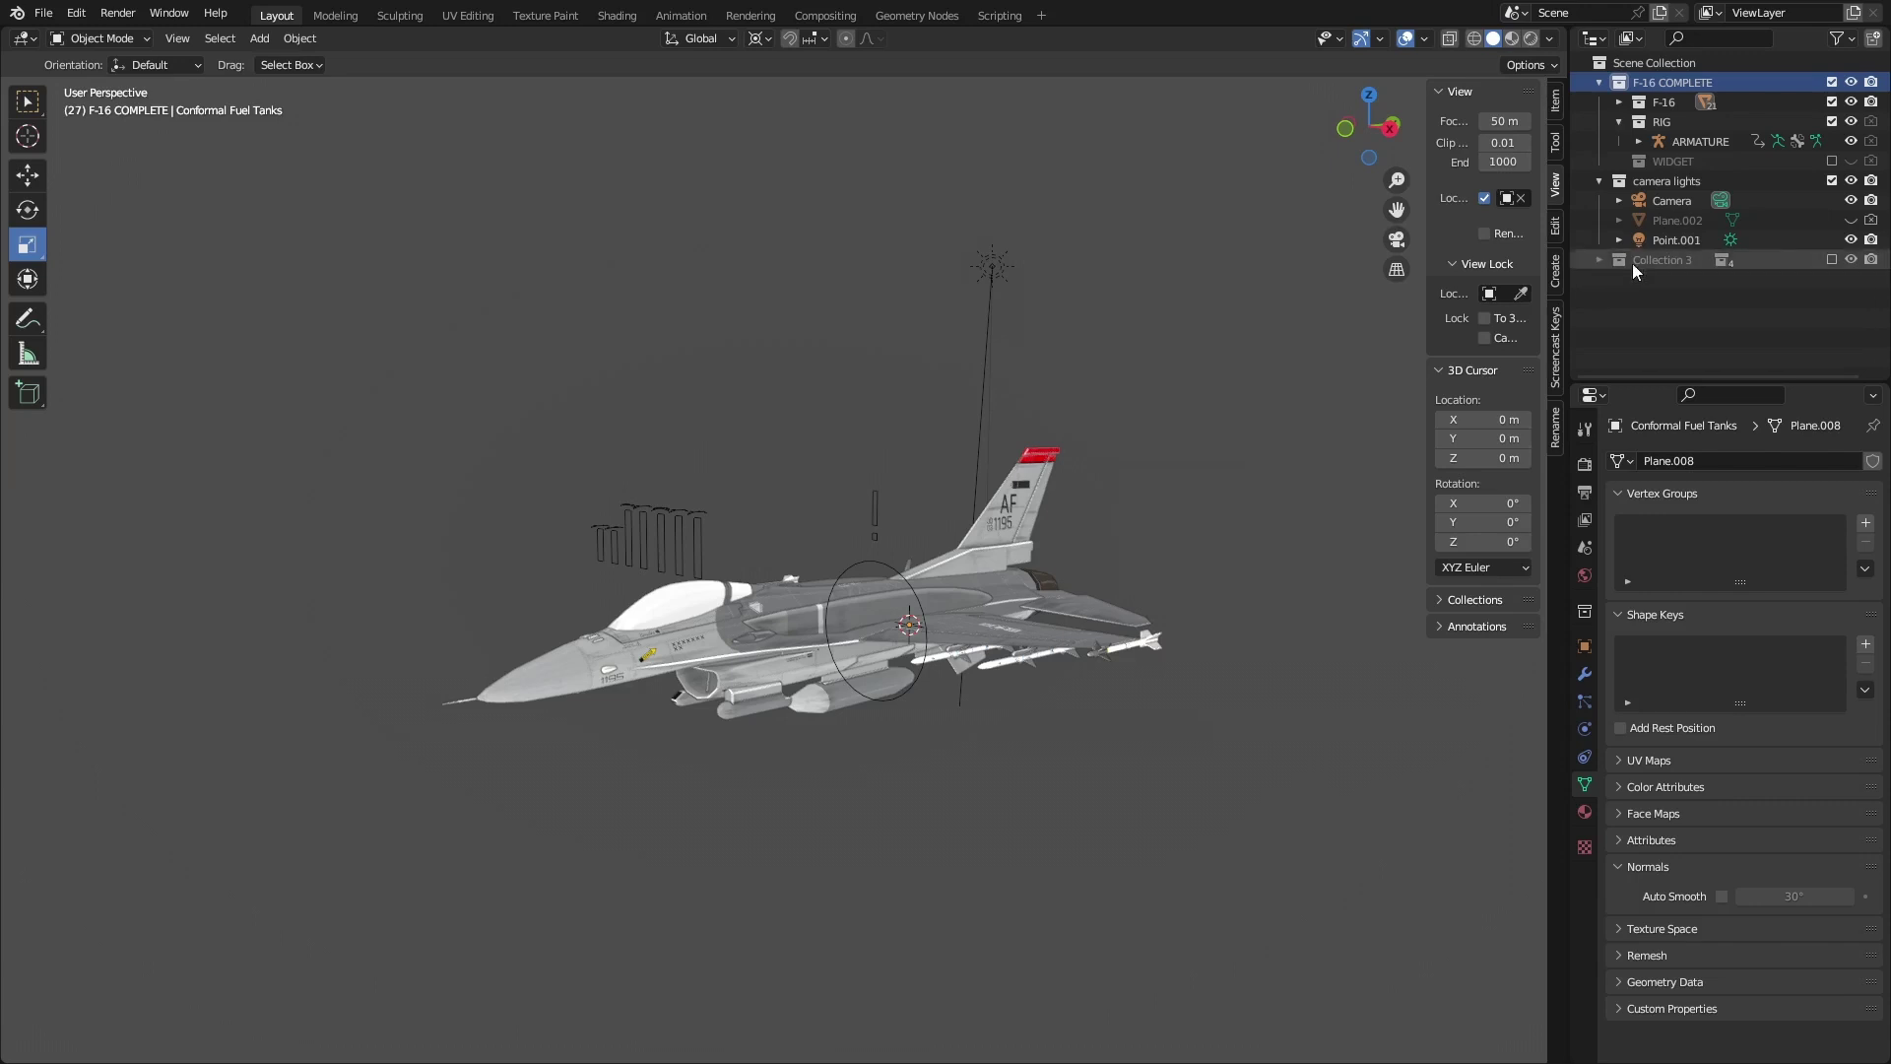
Create Collection 4 under Scene Collection and add a Collection Line Art grease pencil object to it
click(1654, 63)
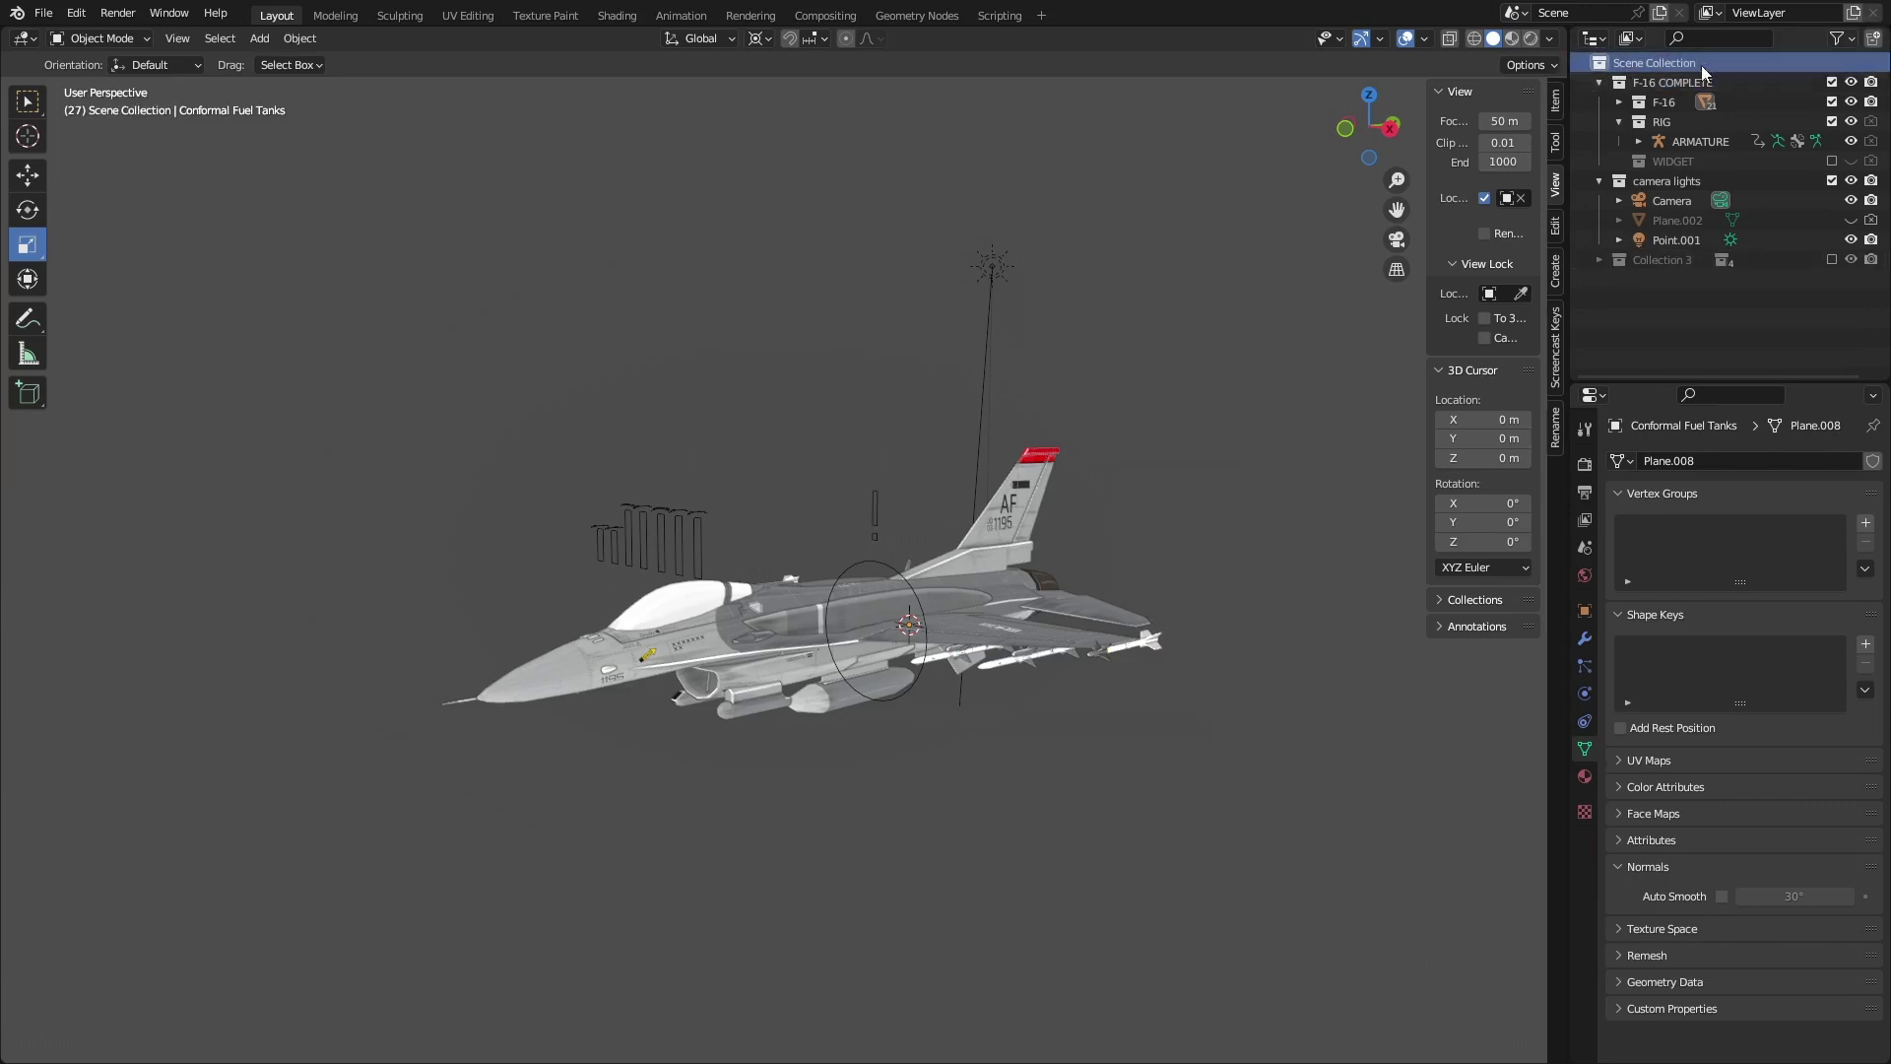
click(1871, 38)
click(1686, 284)
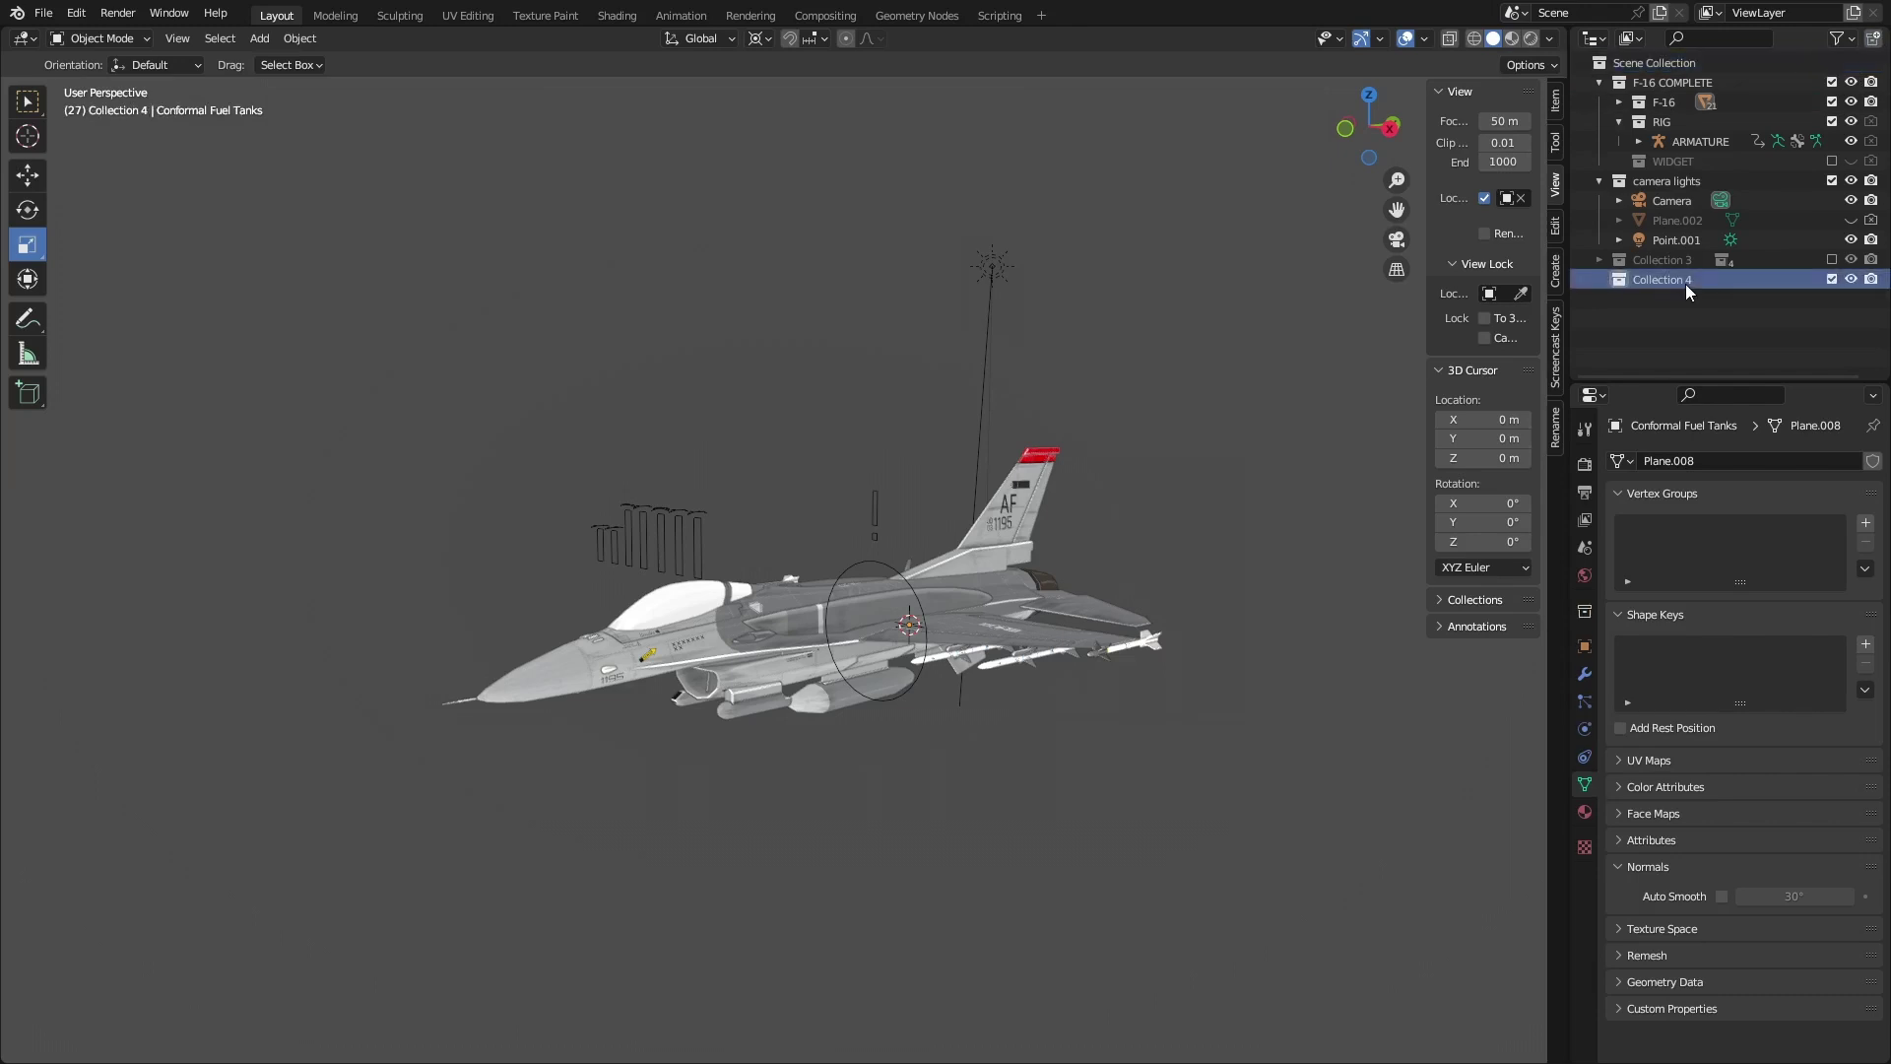
click(260, 41)
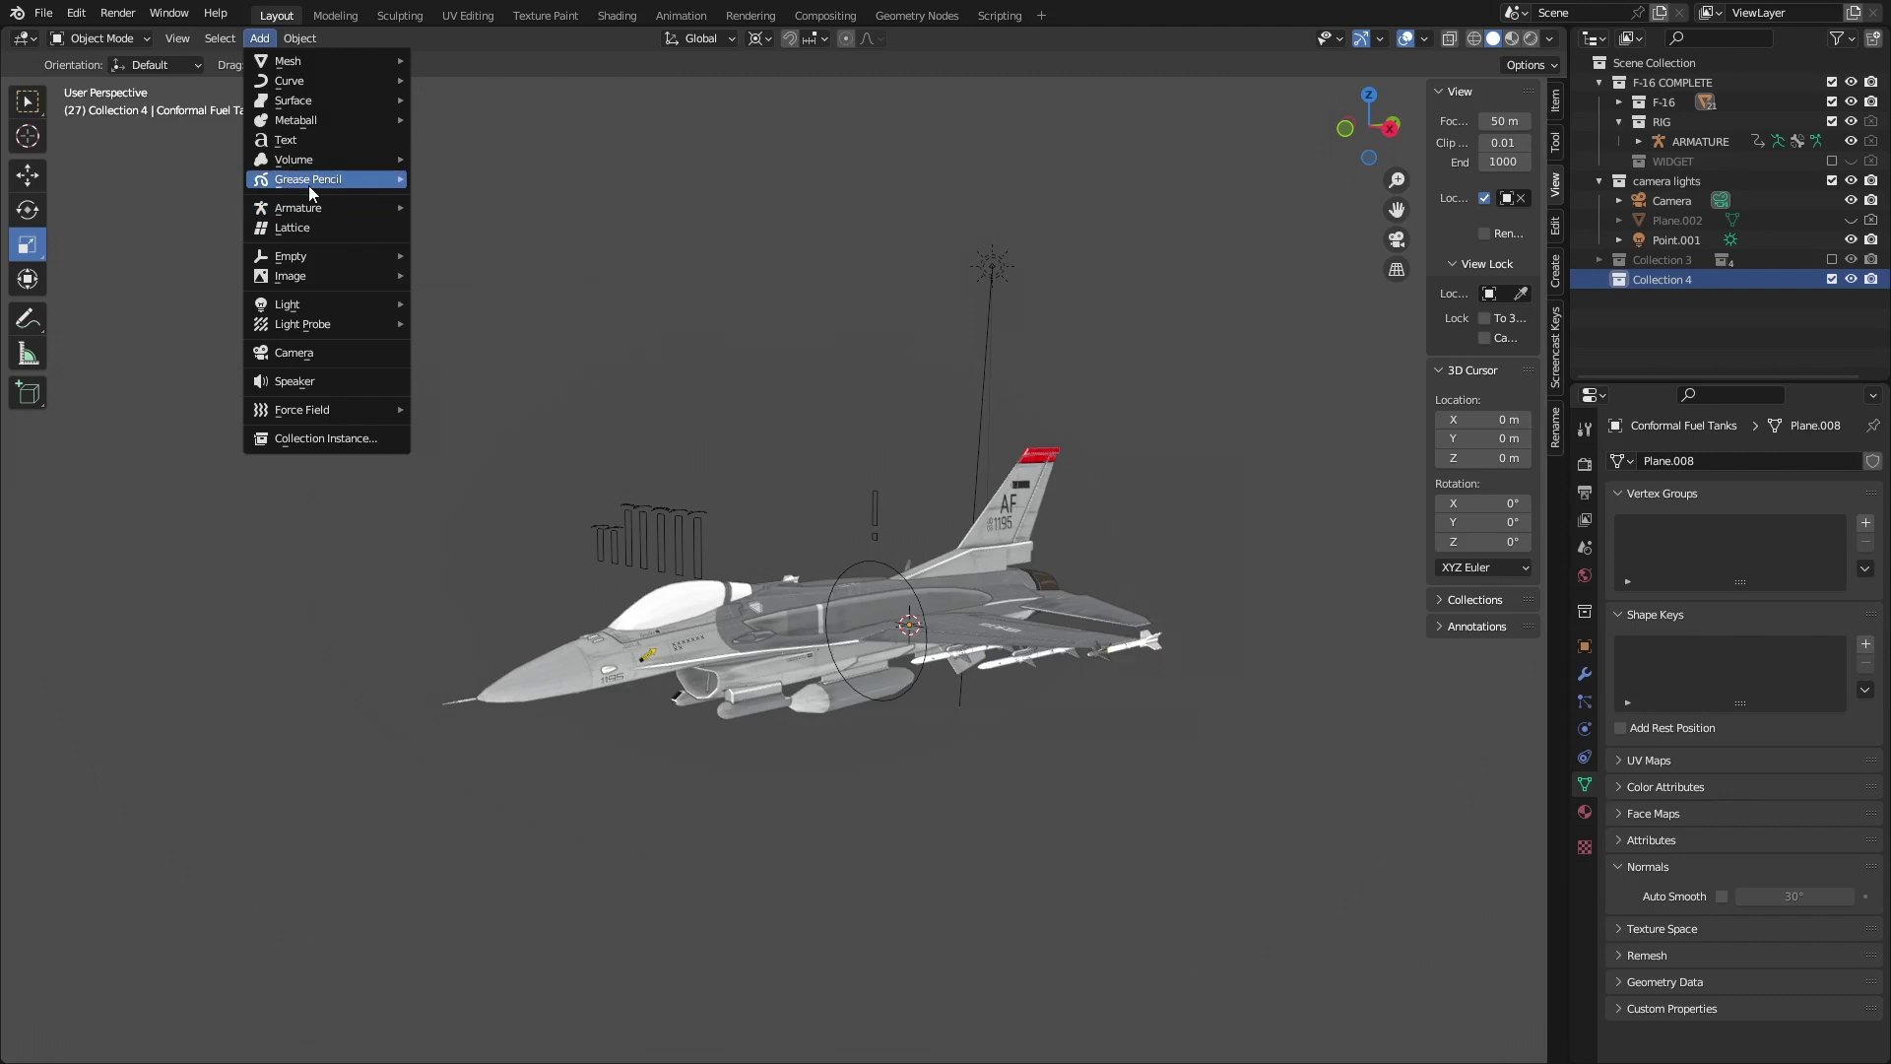
mouse_move(308, 179)
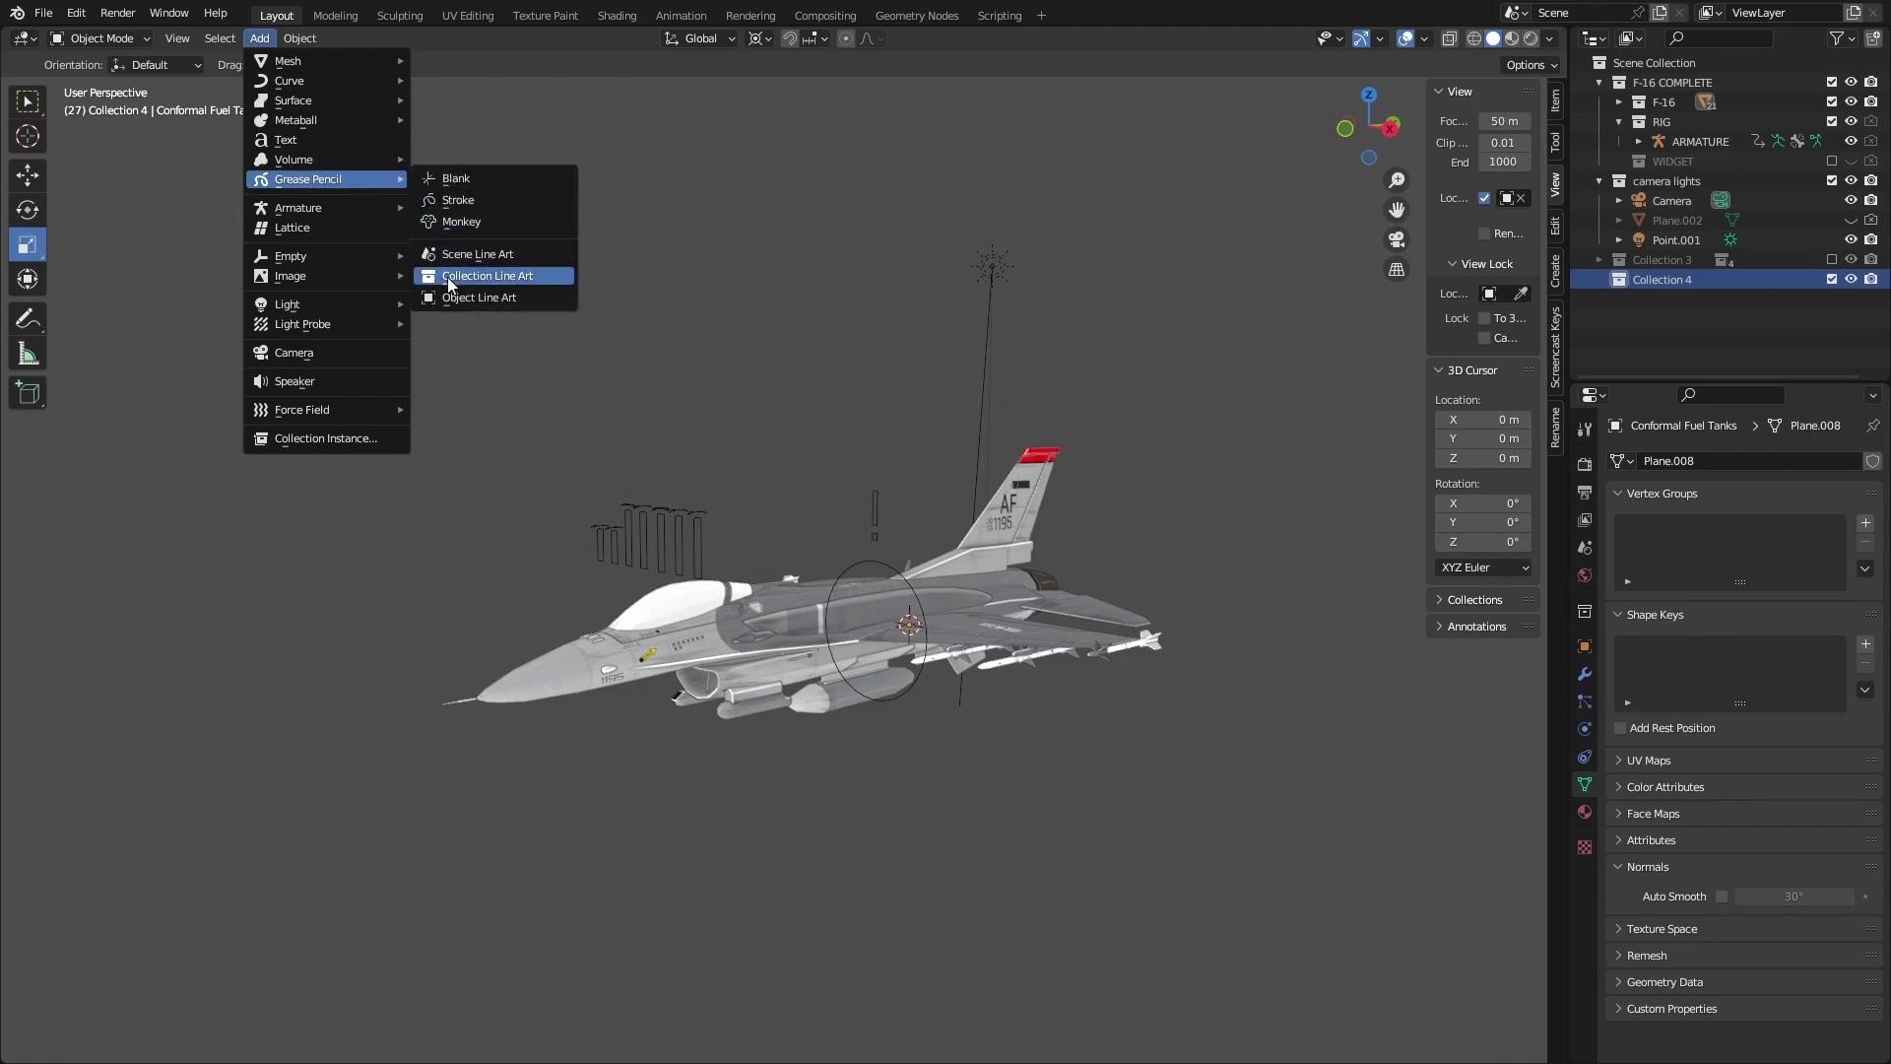
click(509, 281)
scroll(1633, 673, down, 1)
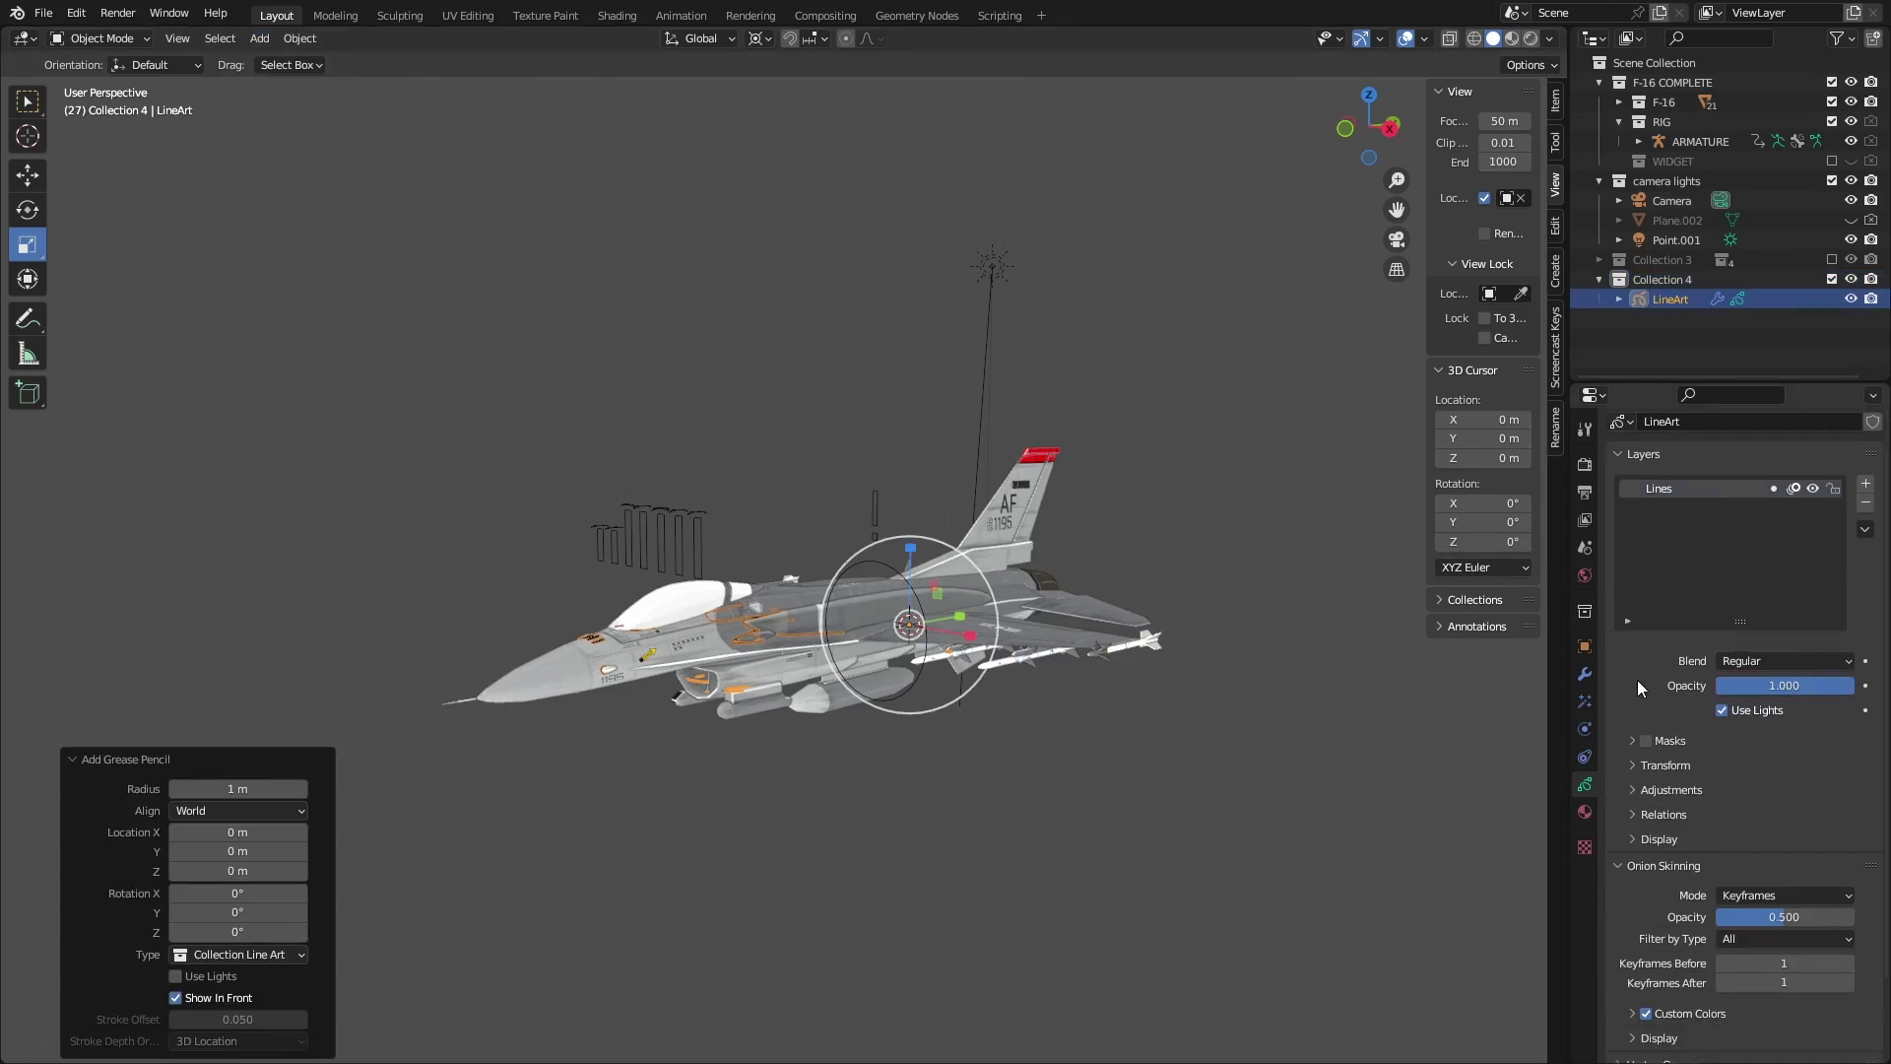
View through the camera and set the Line Art modifier's source collection to F-16 COMPLETE
click(1585, 674)
click(1585, 811)
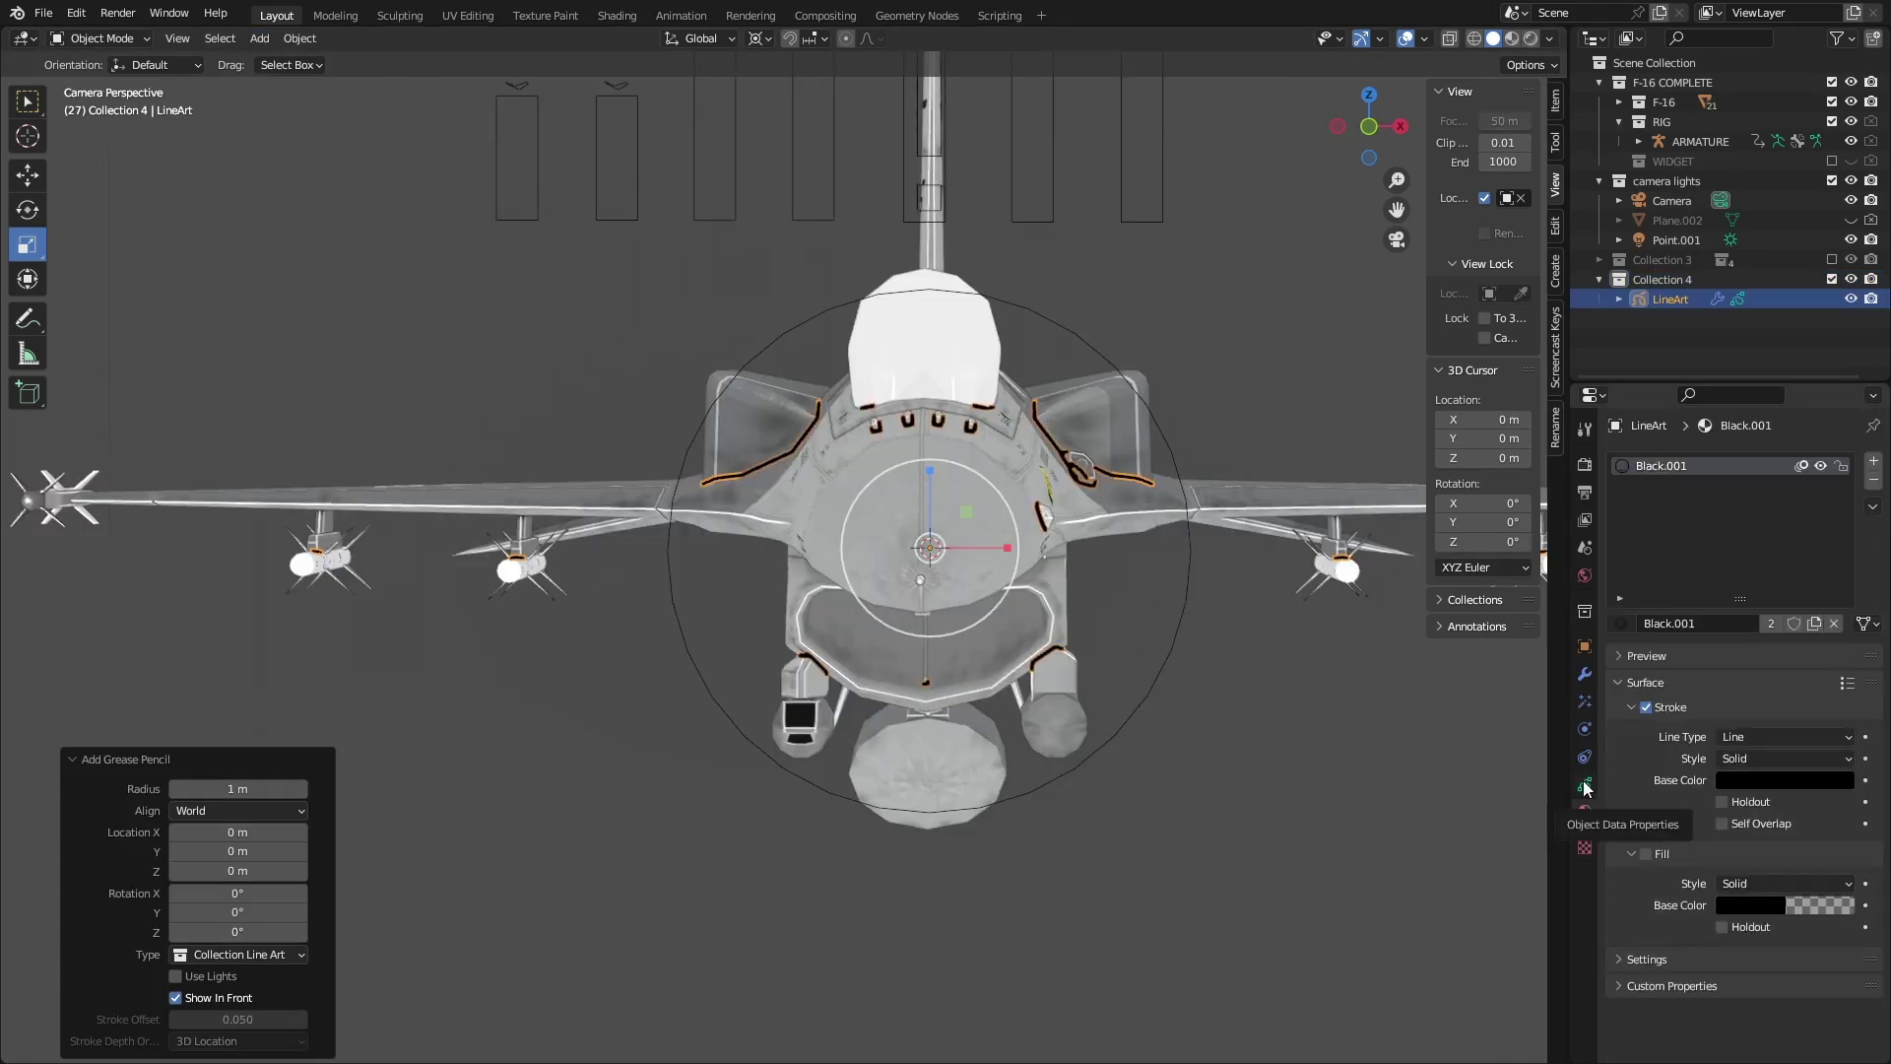
click(1584, 678)
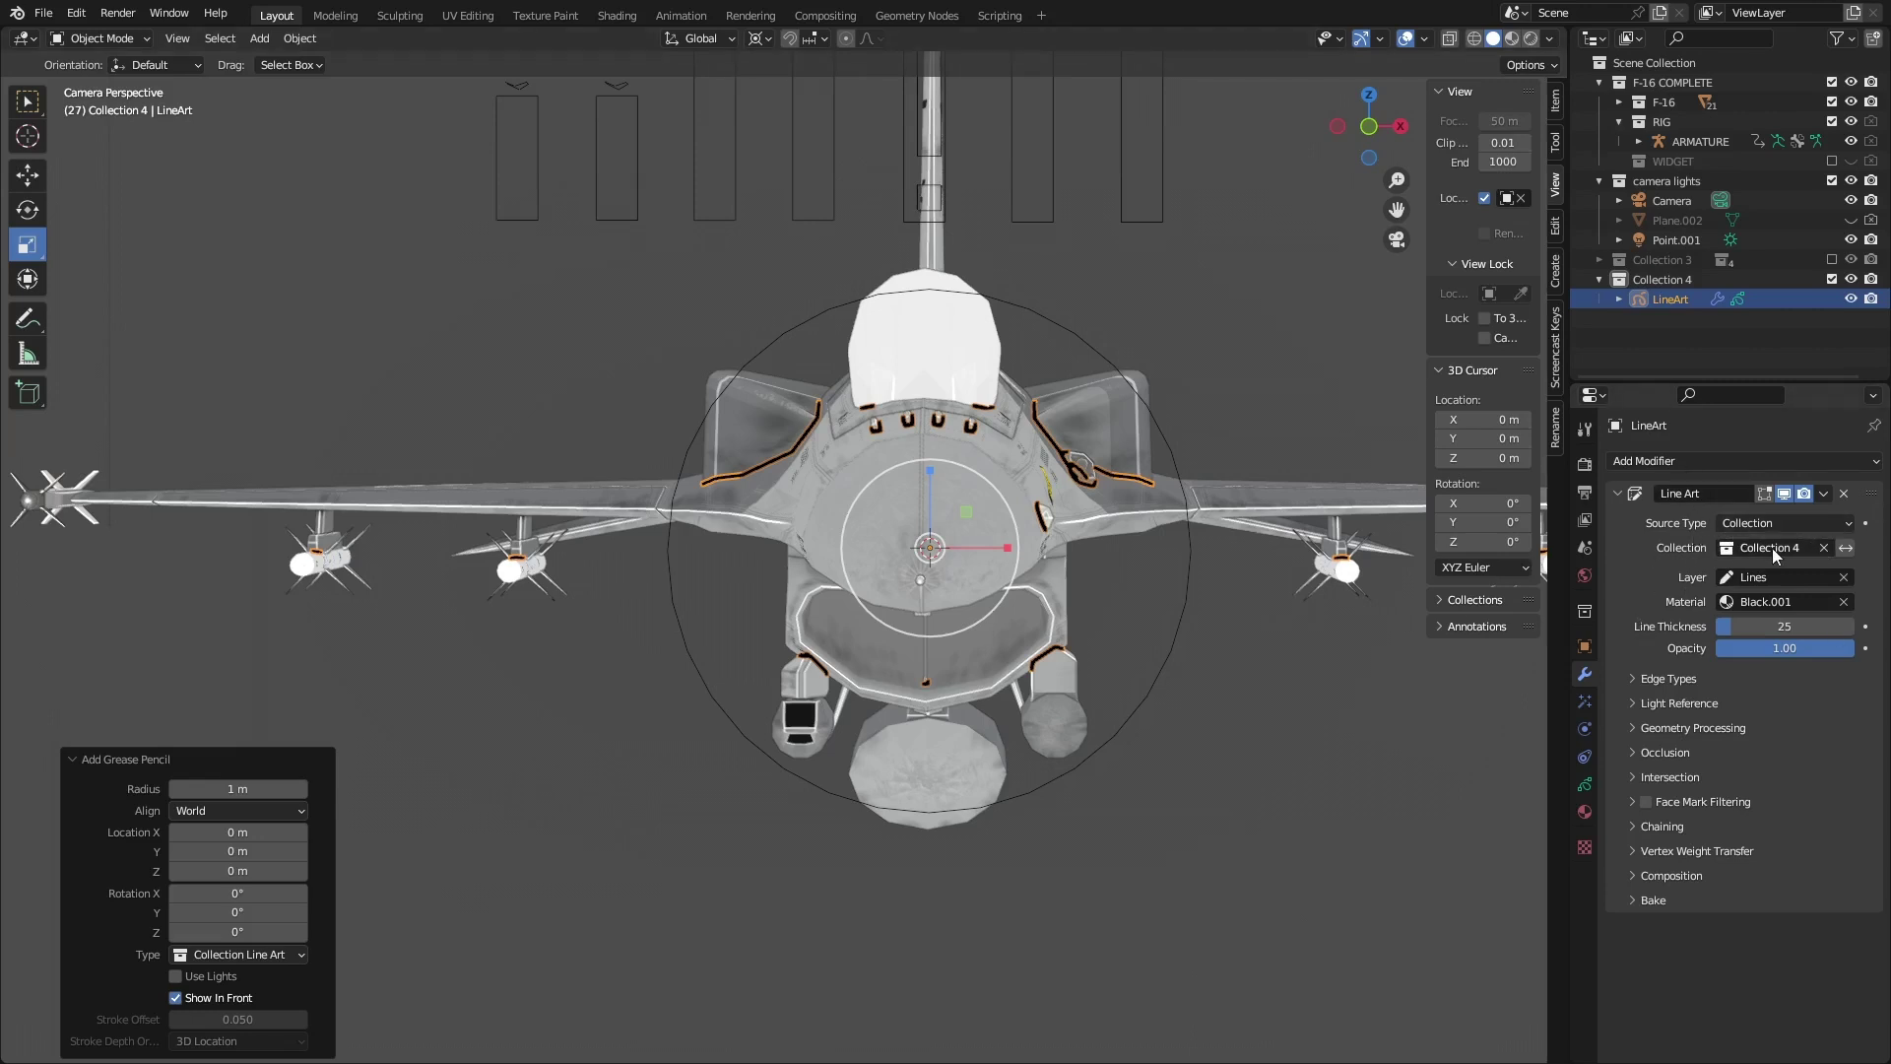
click(1825, 546)
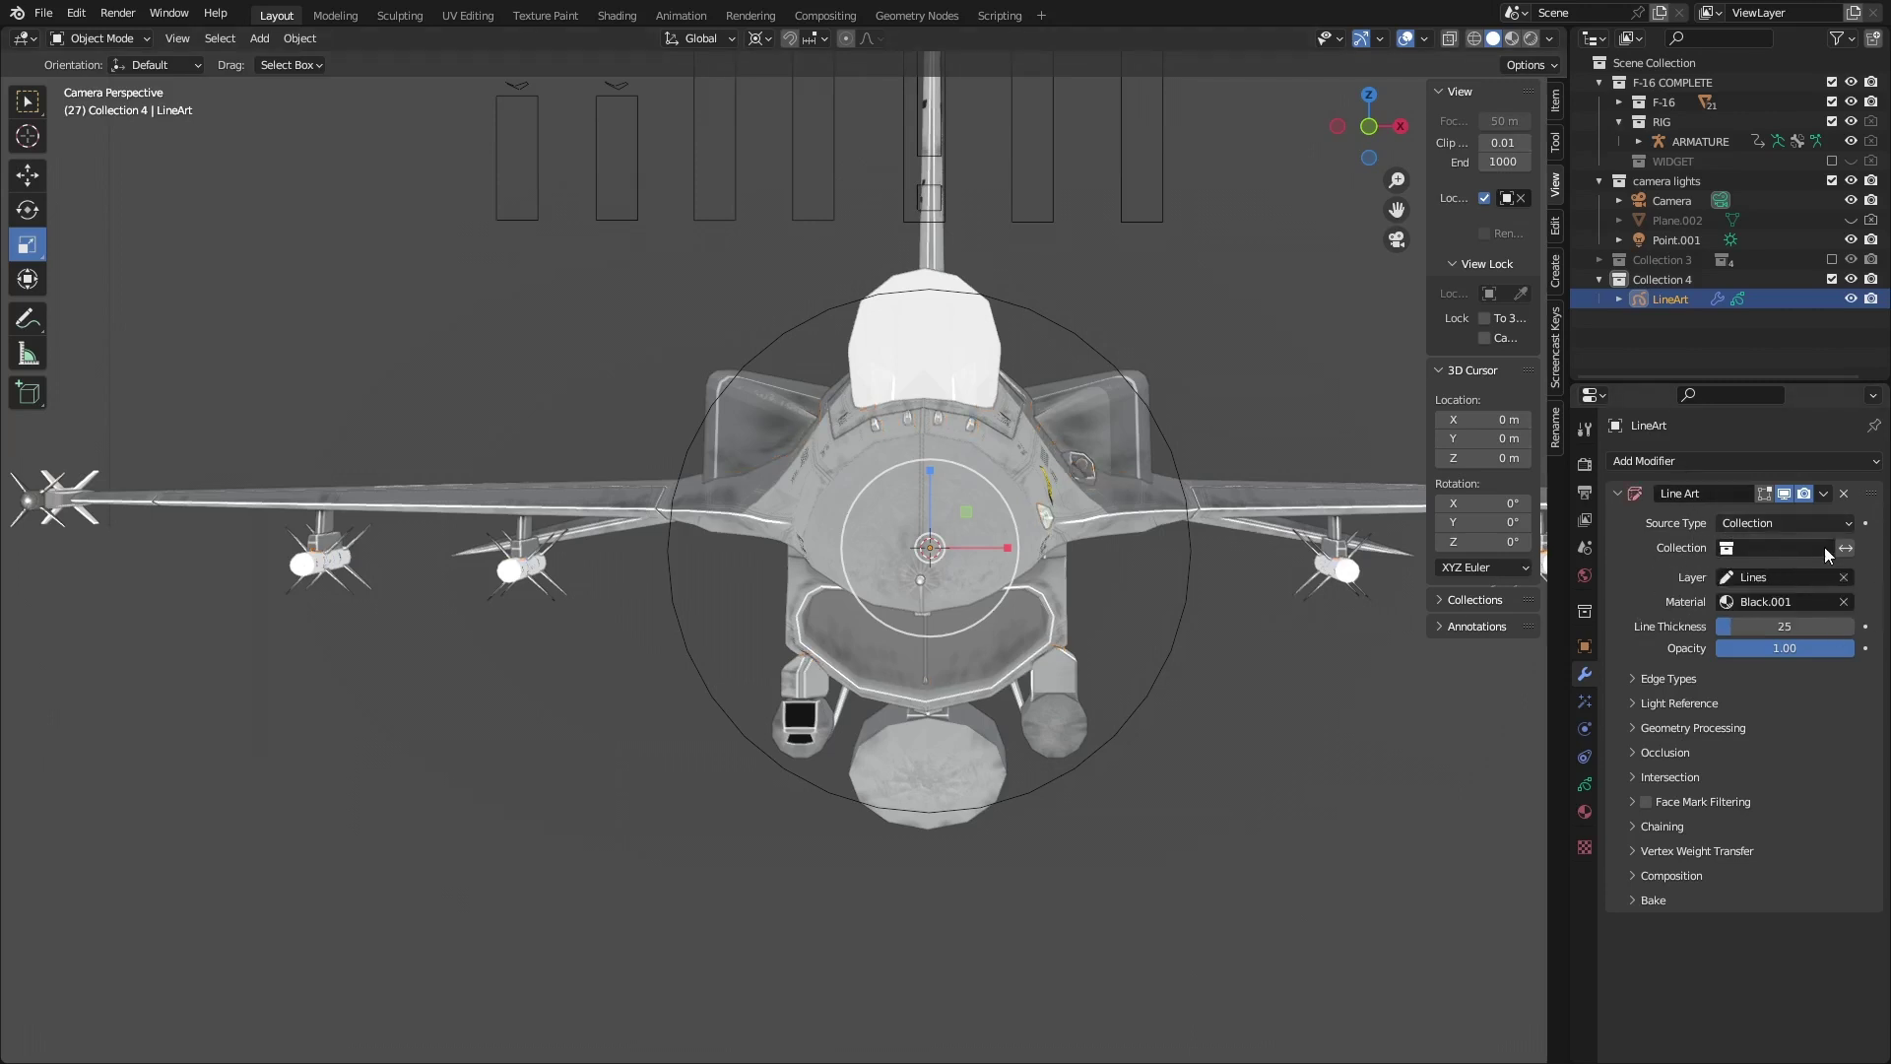
click(1747, 546)
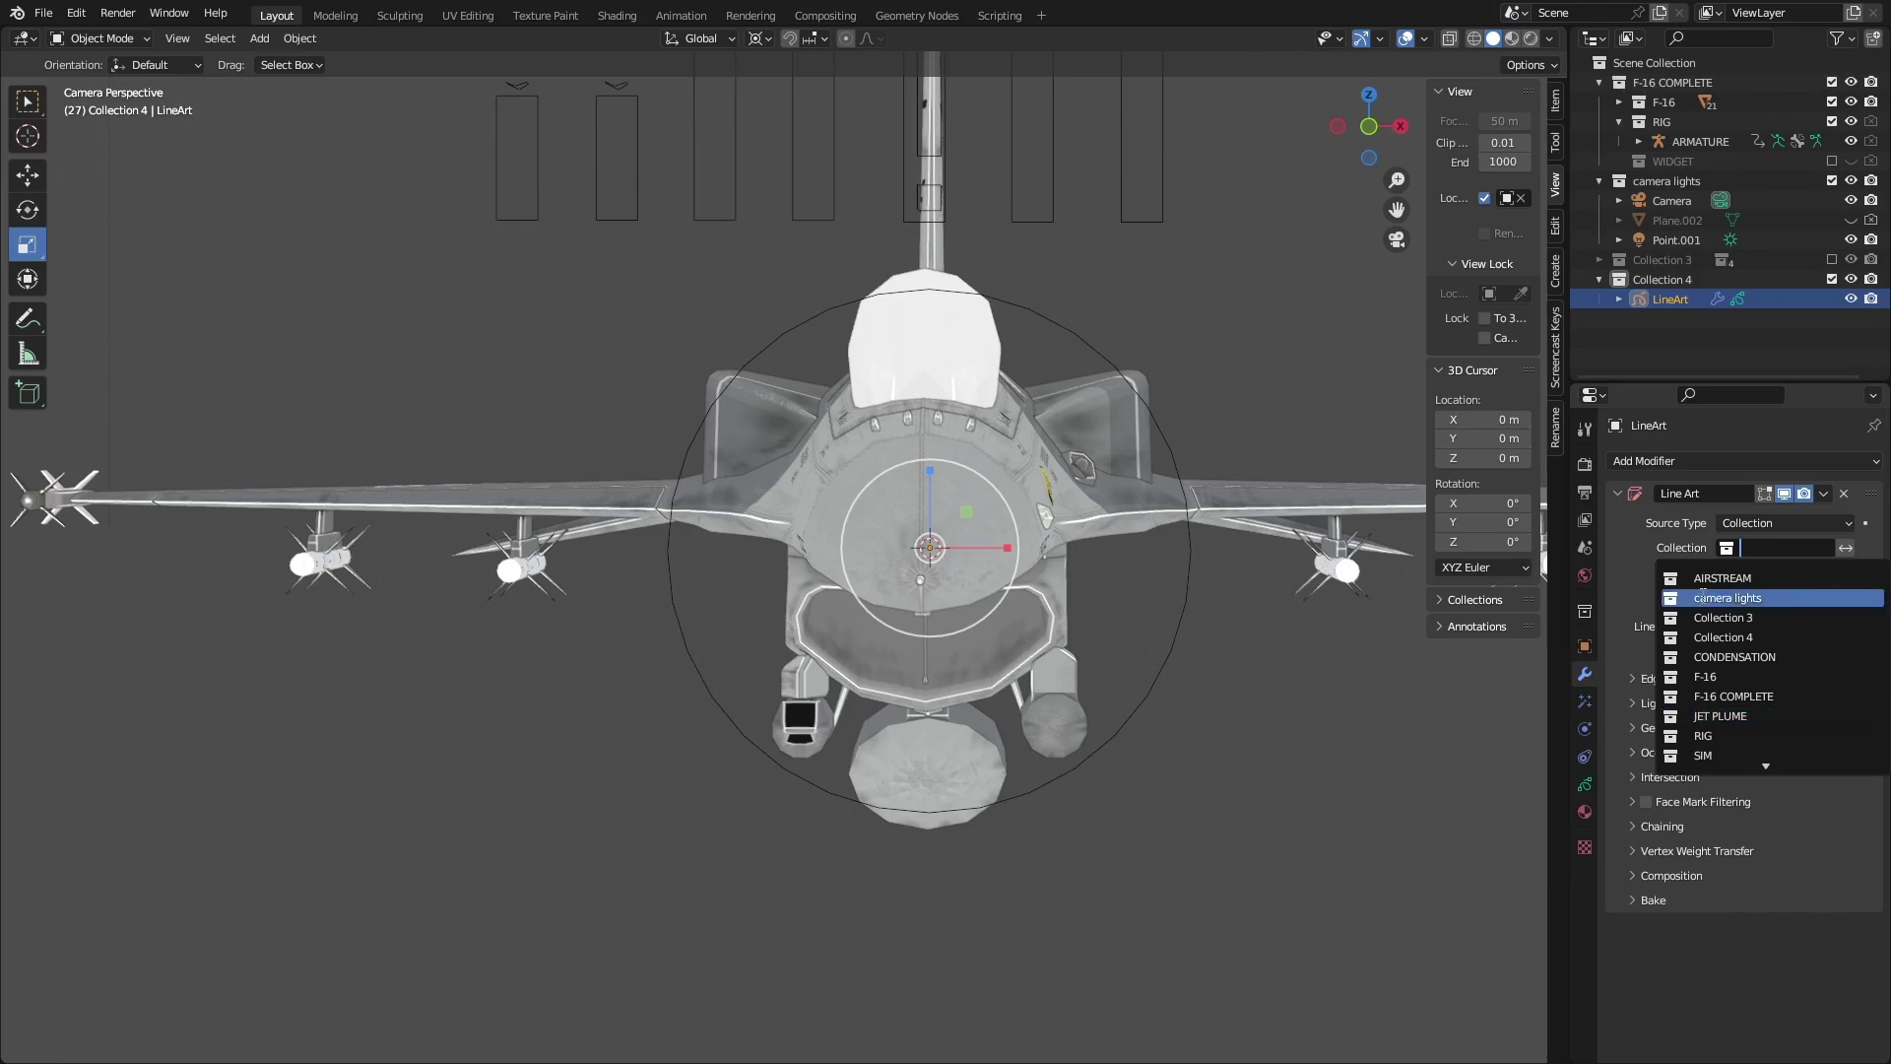
click(1732, 696)
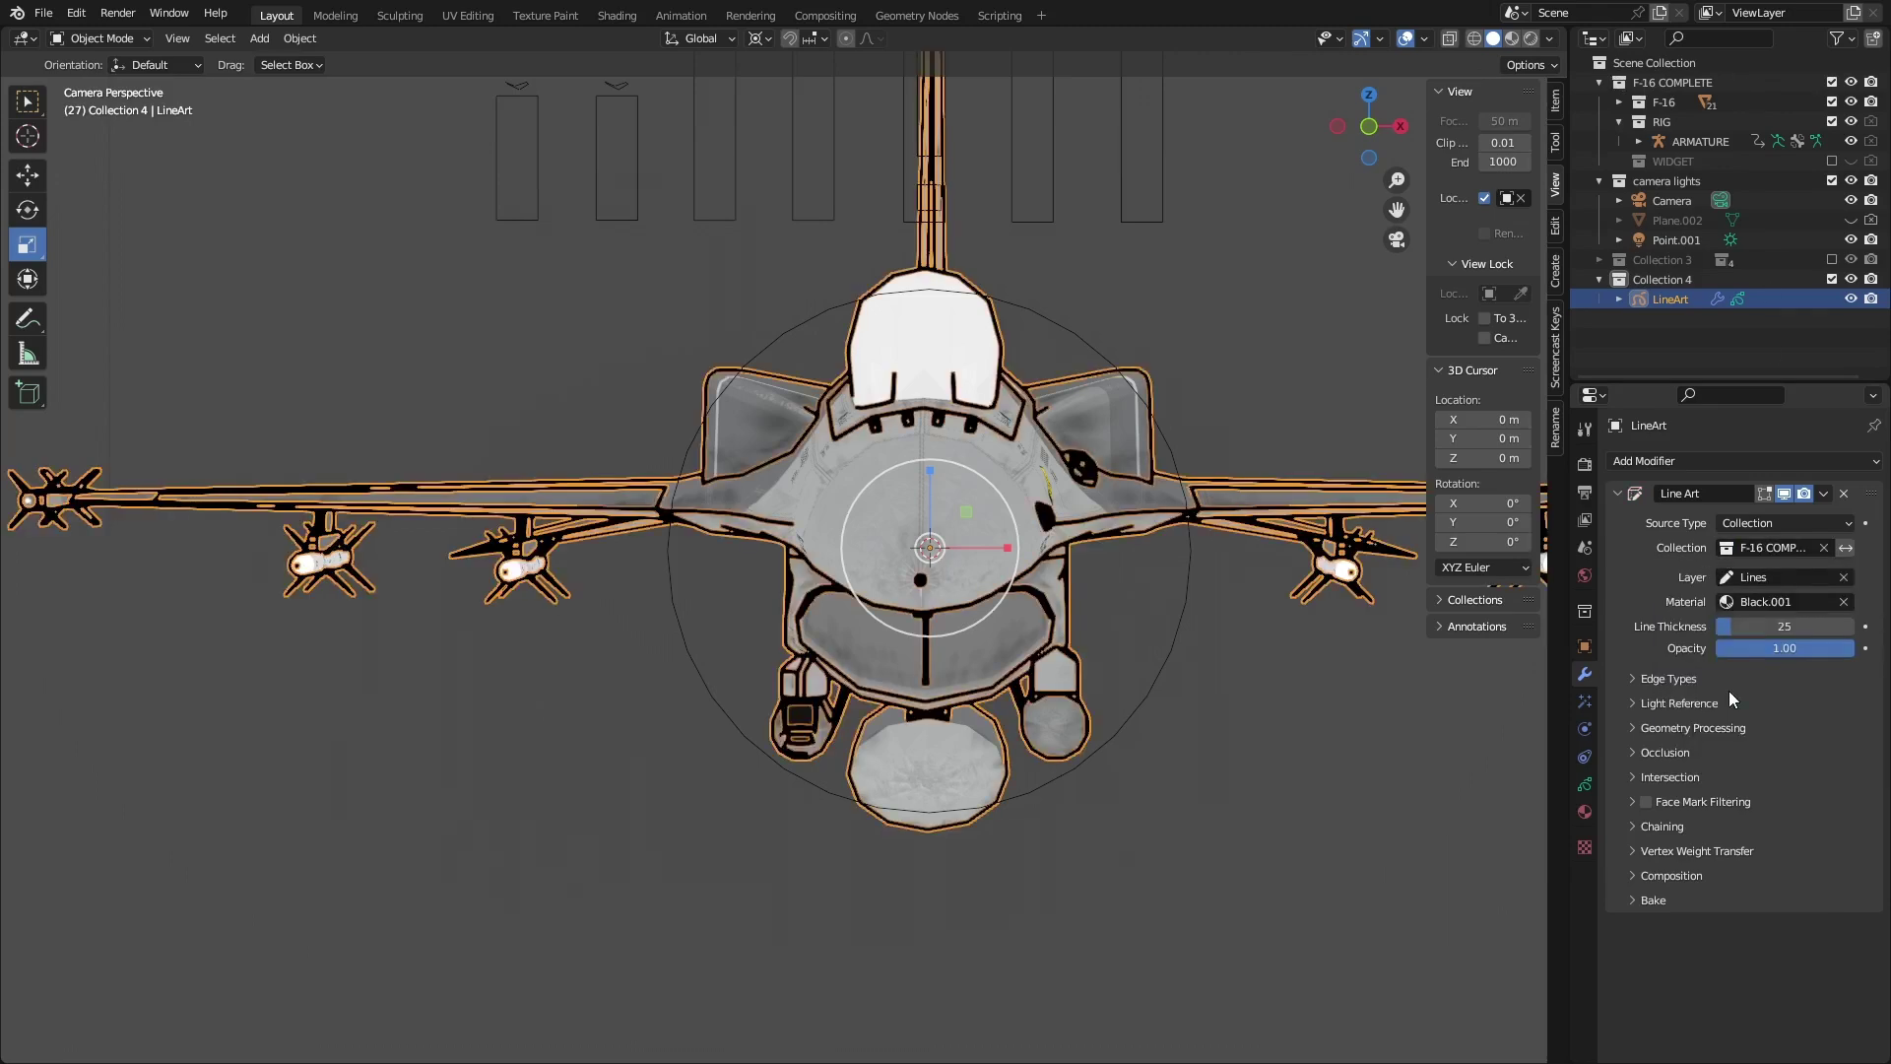
scroll(1057, 531, down, 3)
scroll(1068, 534, down, 2)
scroll(917, 512, up, 3)
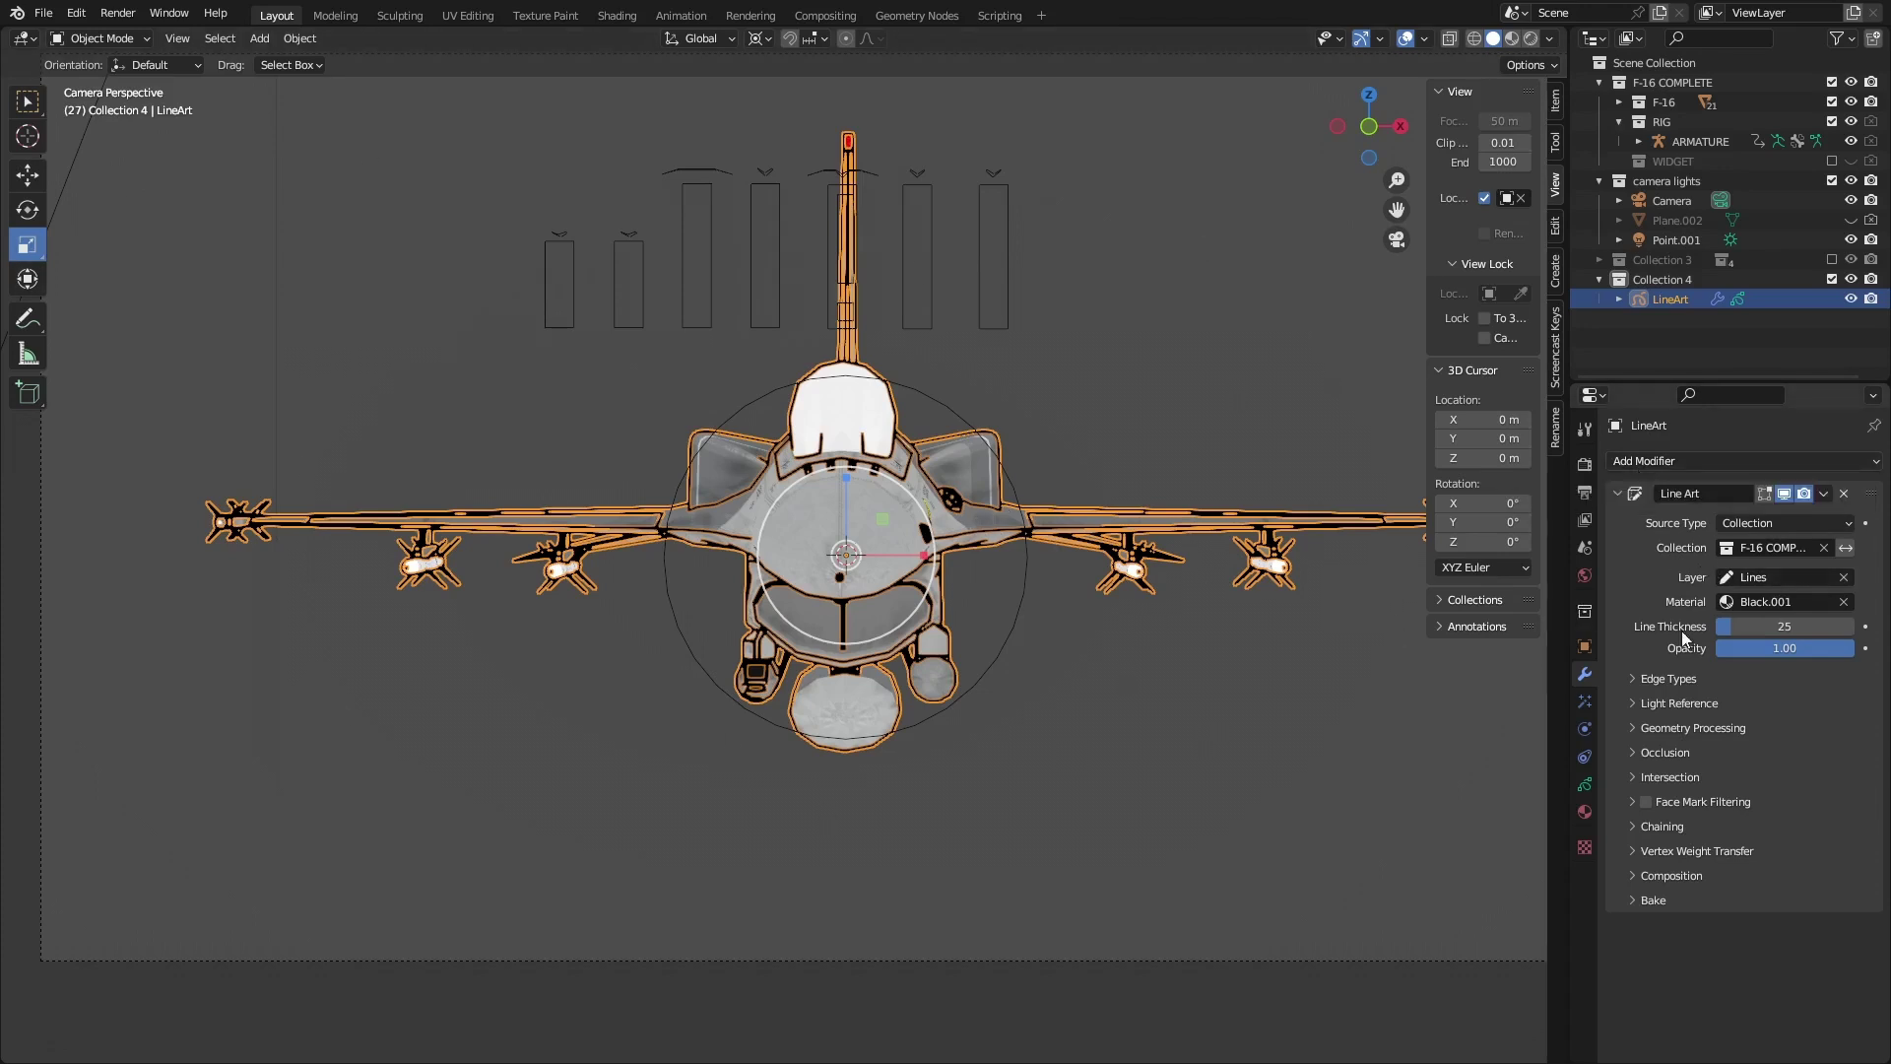
Set Edge Types to Silhouette and switch off Crease, Intersections, Material Borders, Edge Marks and Loose
click(1633, 675)
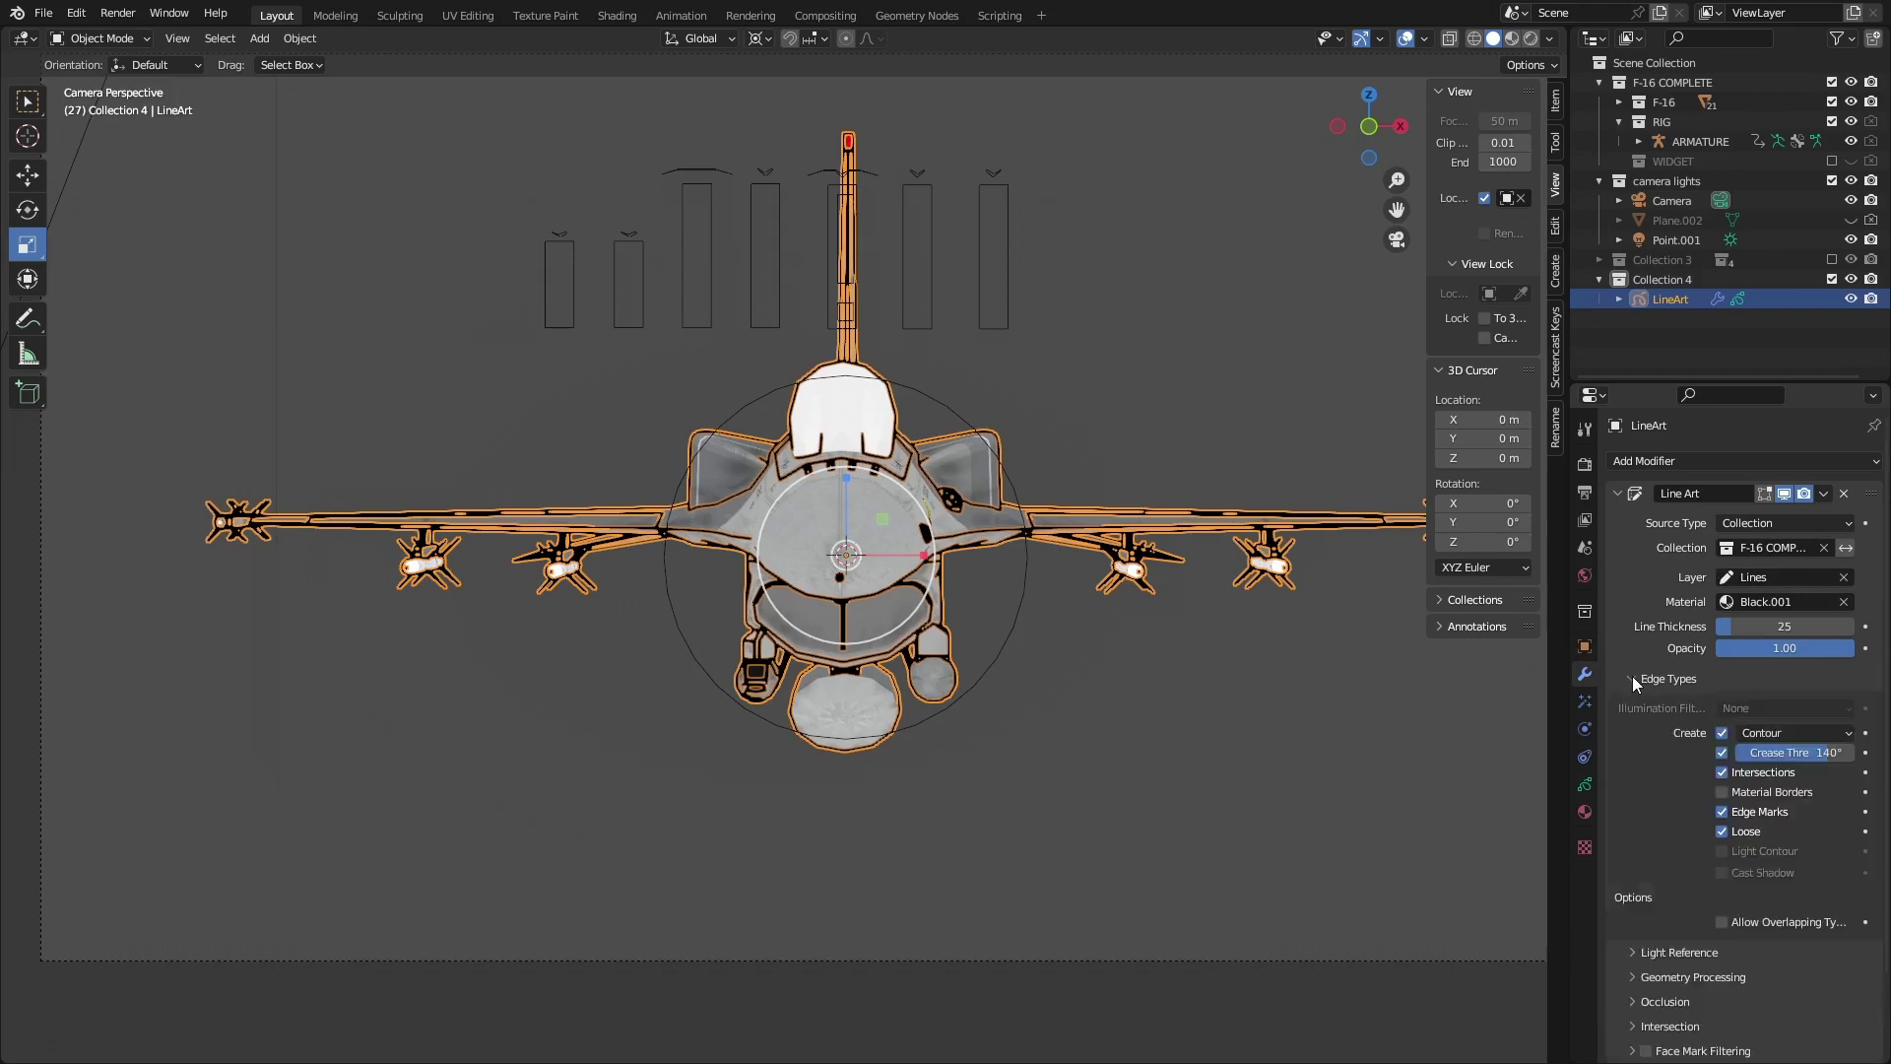
click(1782, 729)
click(1742, 775)
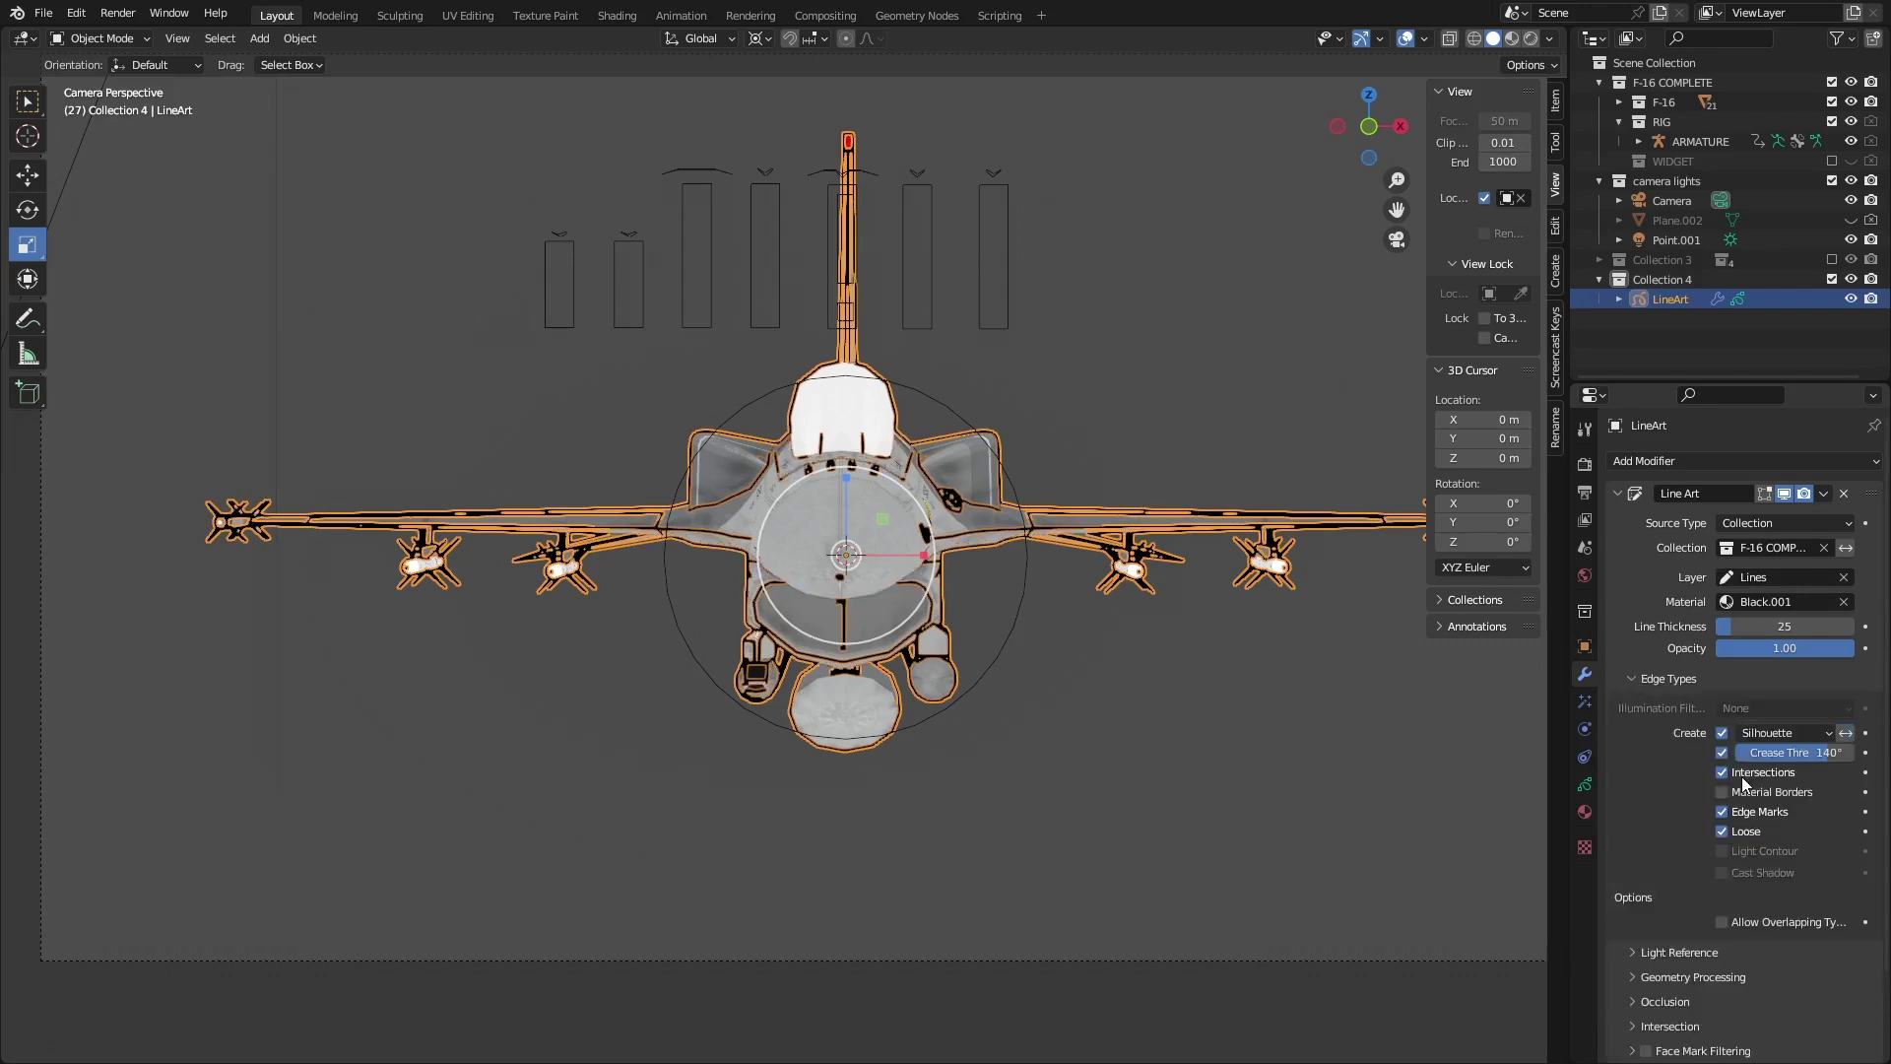
drag(1723, 753, 1720, 837)
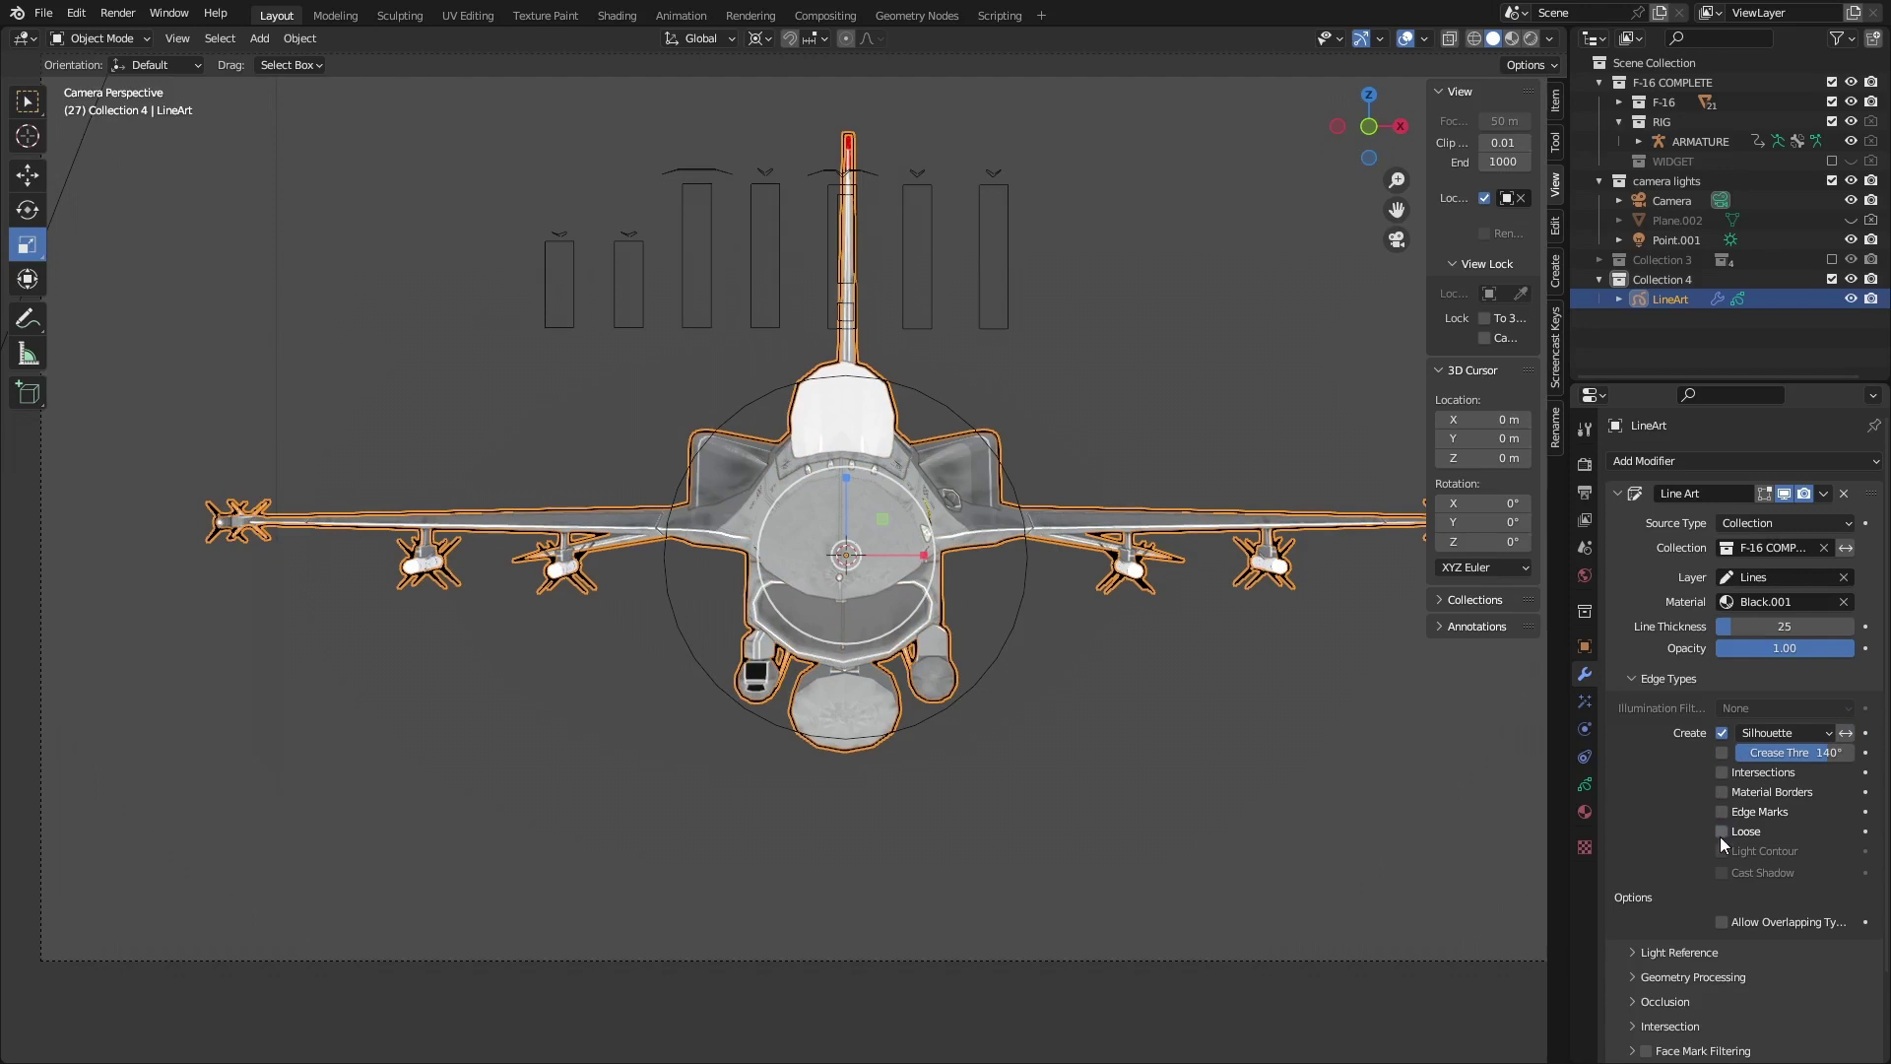
click(1126, 350)
scroll(1127, 349, down, 1)
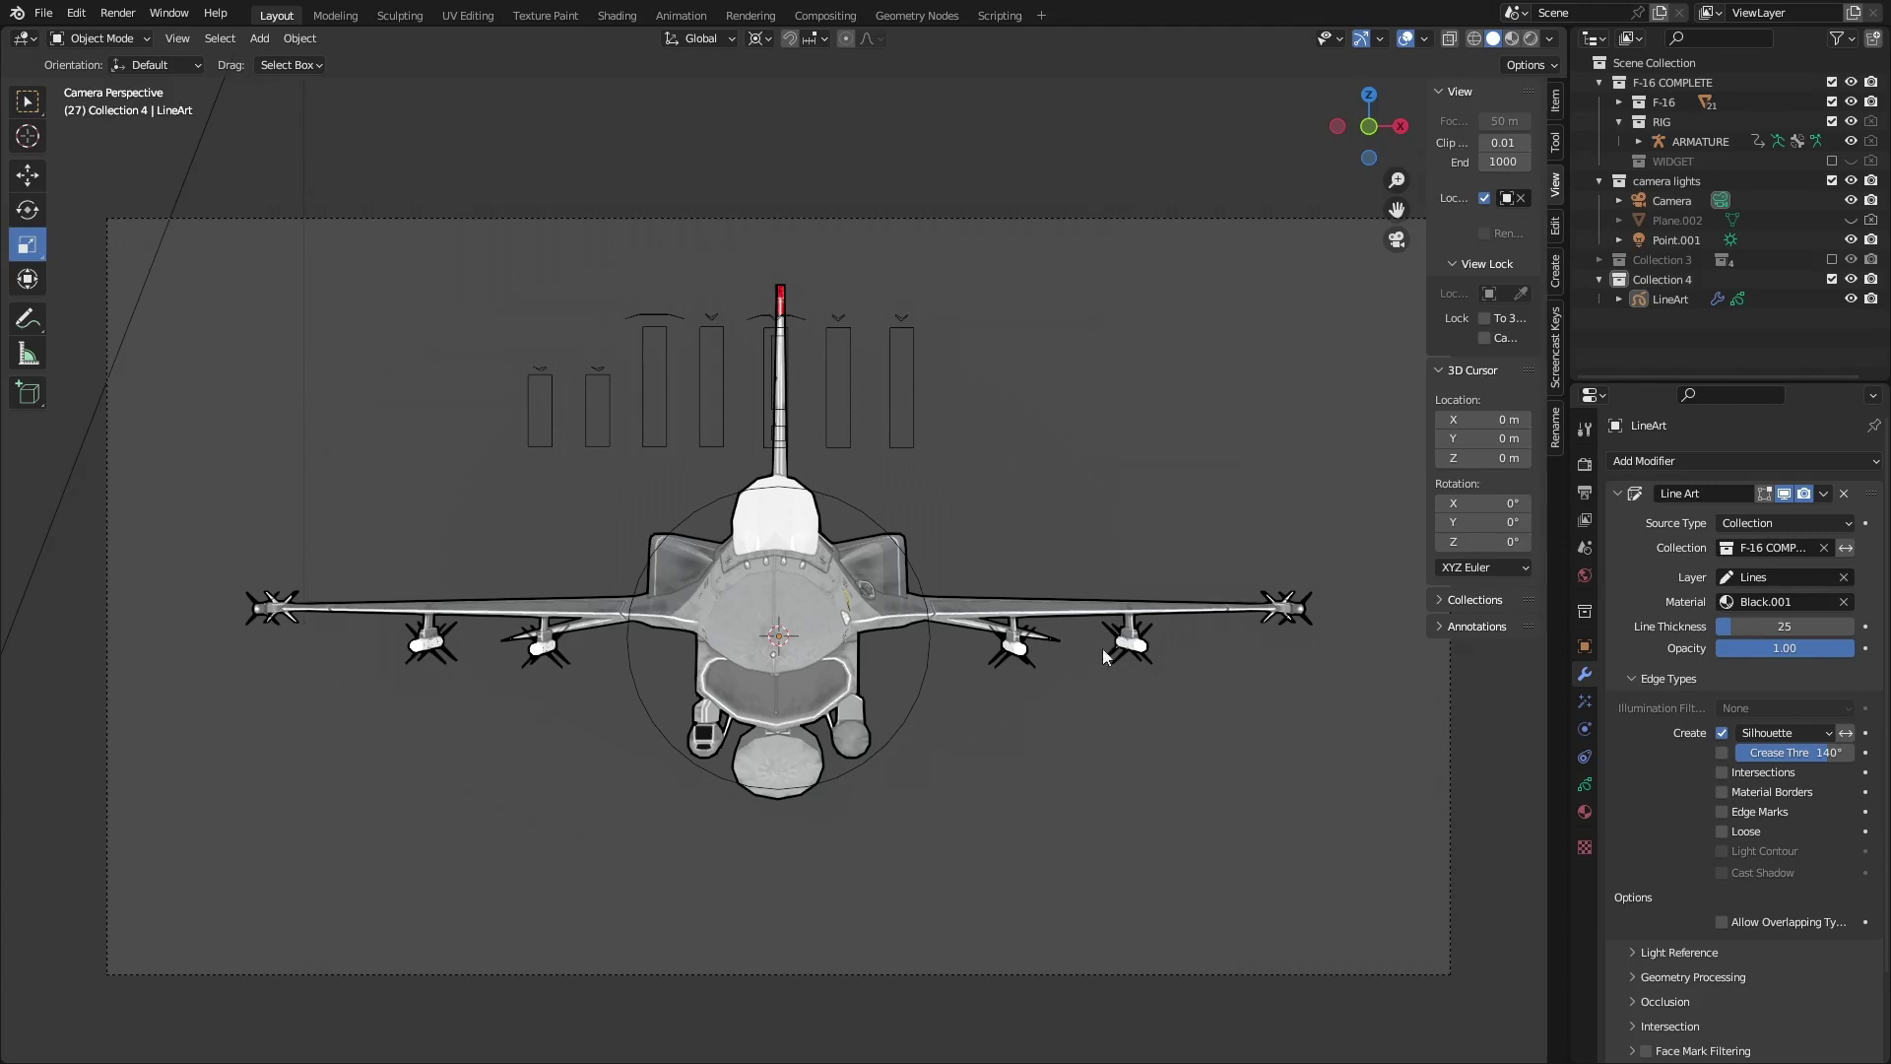
Add a Noise modifier below Line Art and try raising its Position value to 1
click(1613, 493)
click(1664, 462)
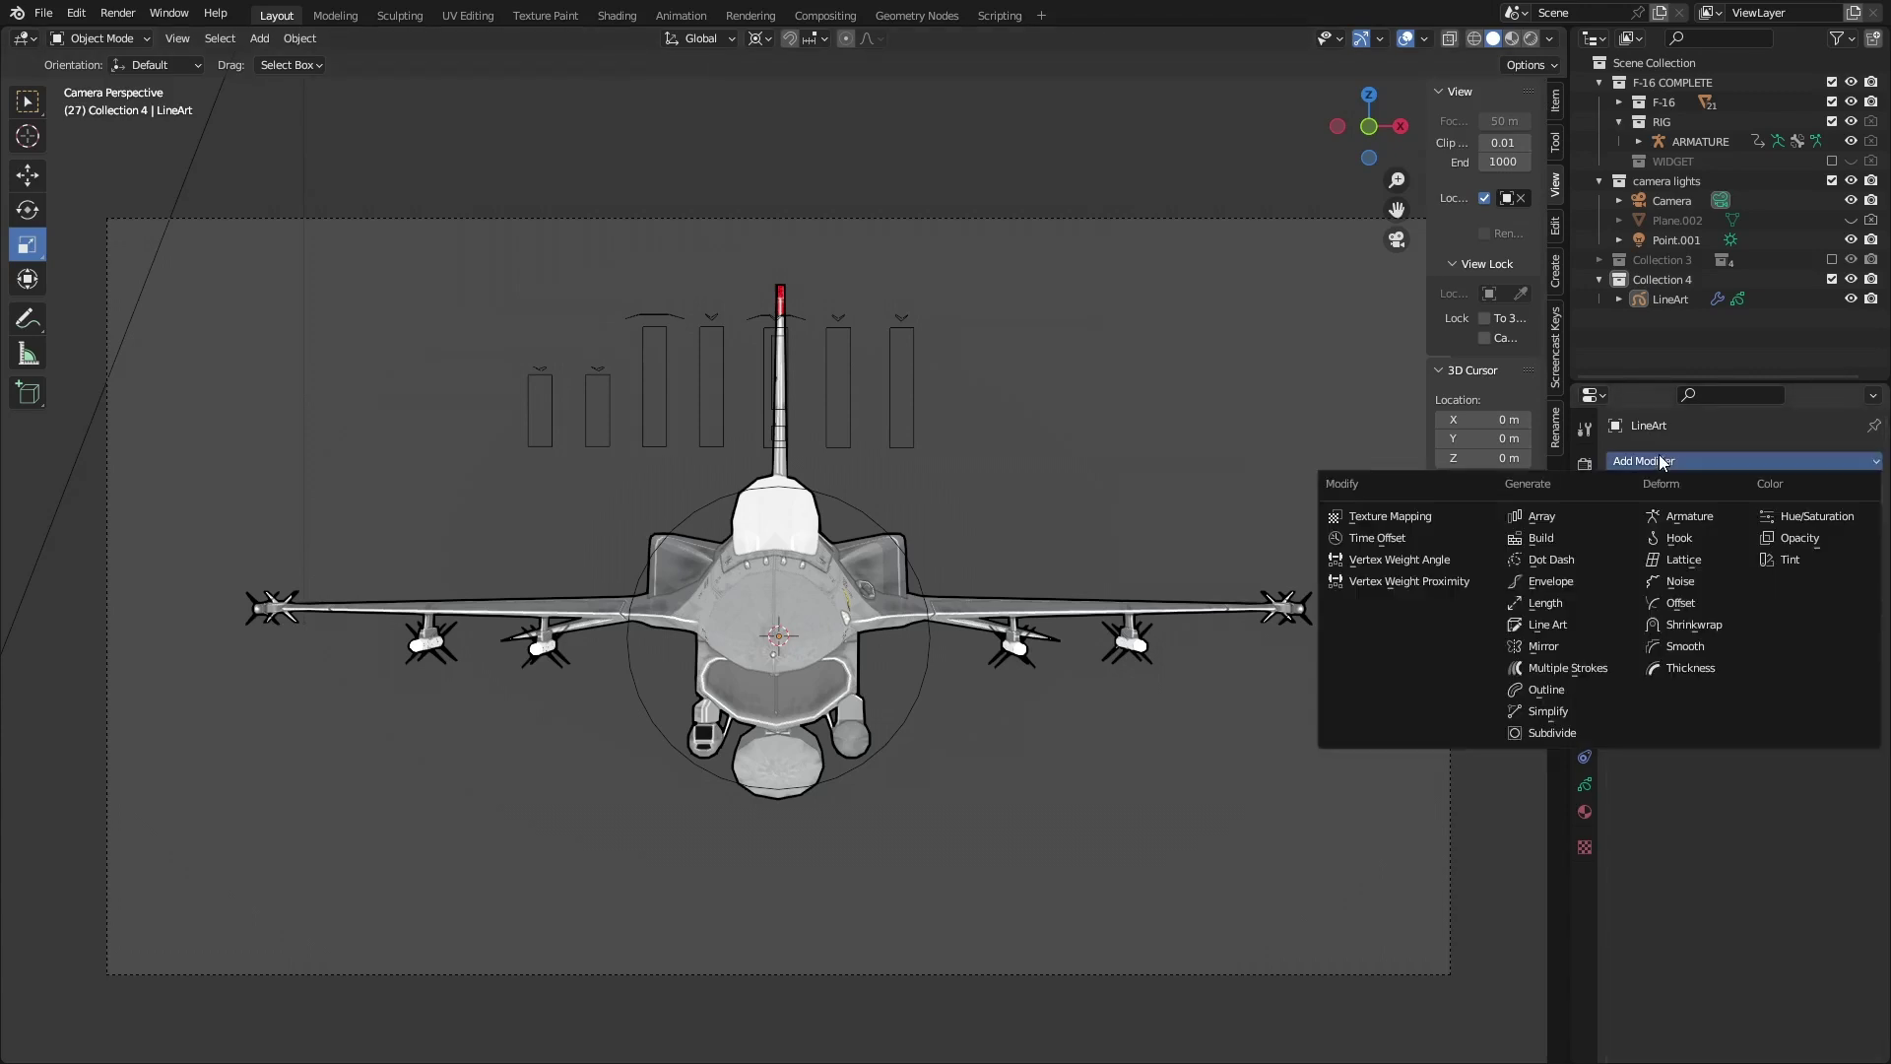
click(1691, 584)
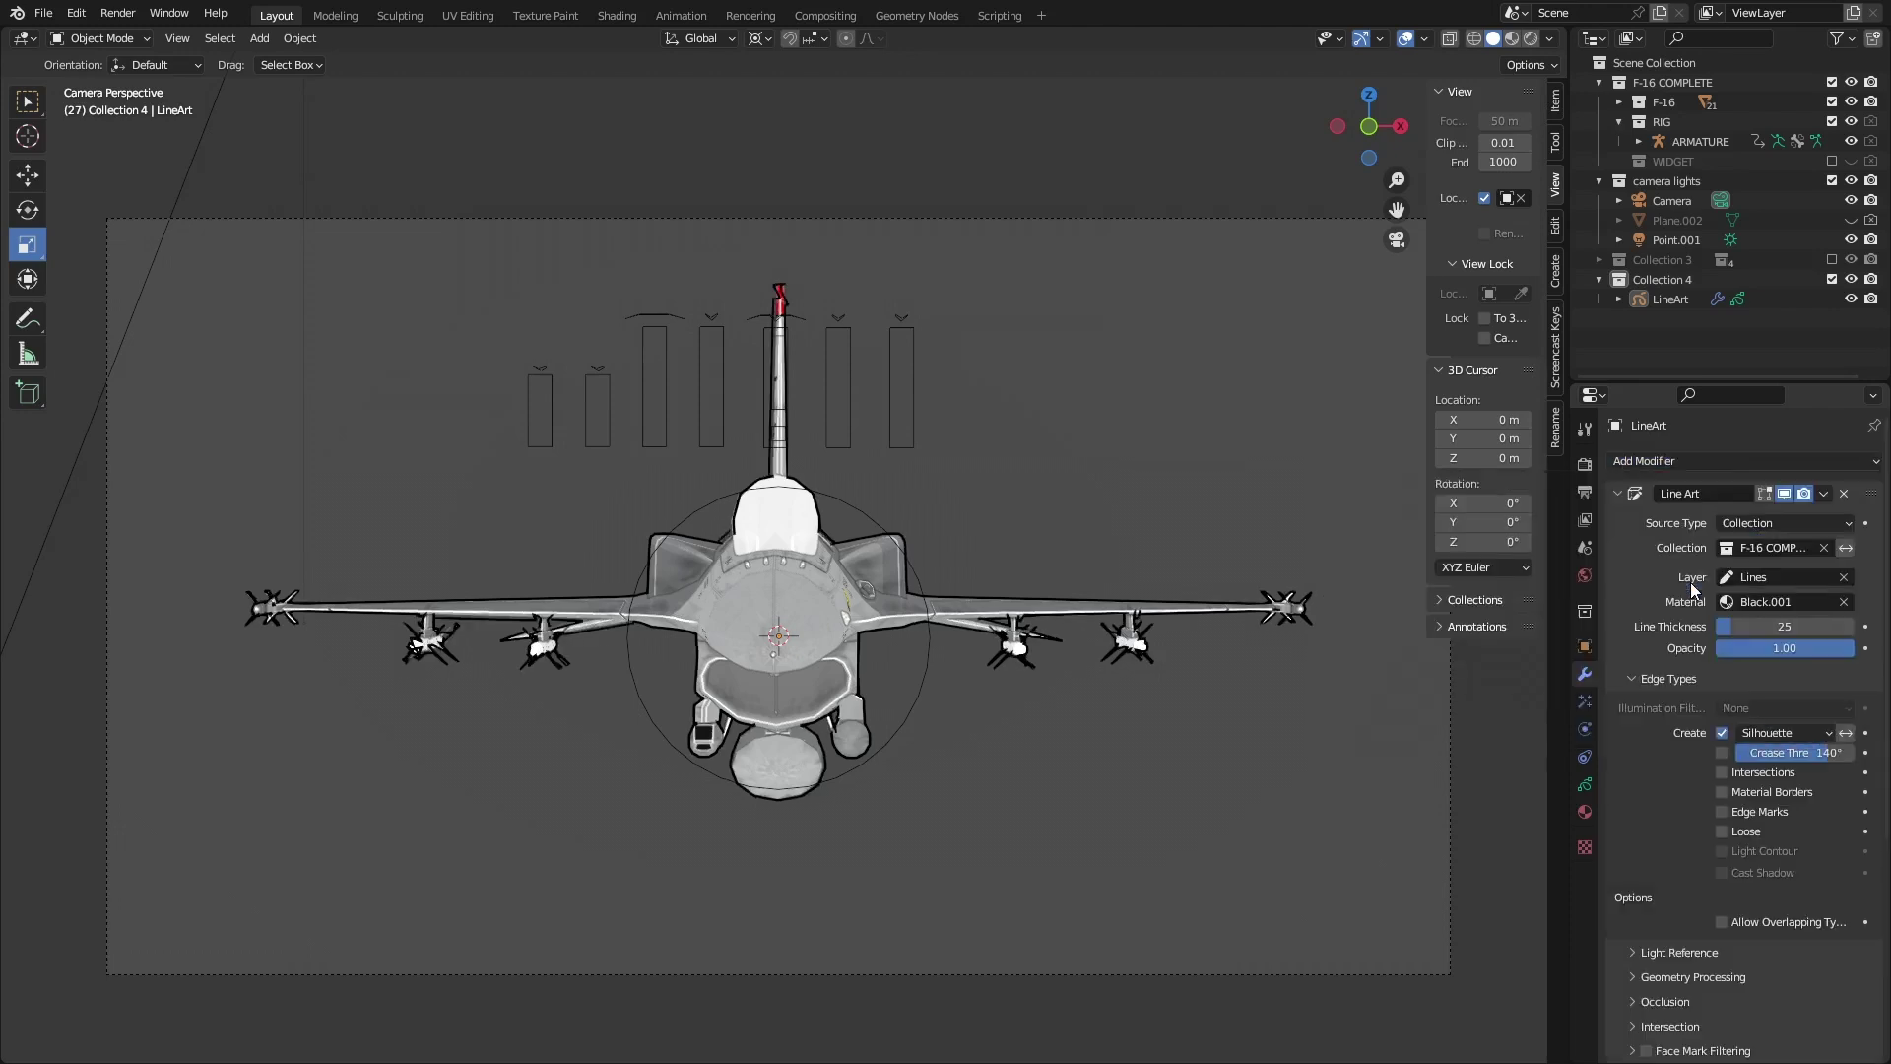
click(1619, 495)
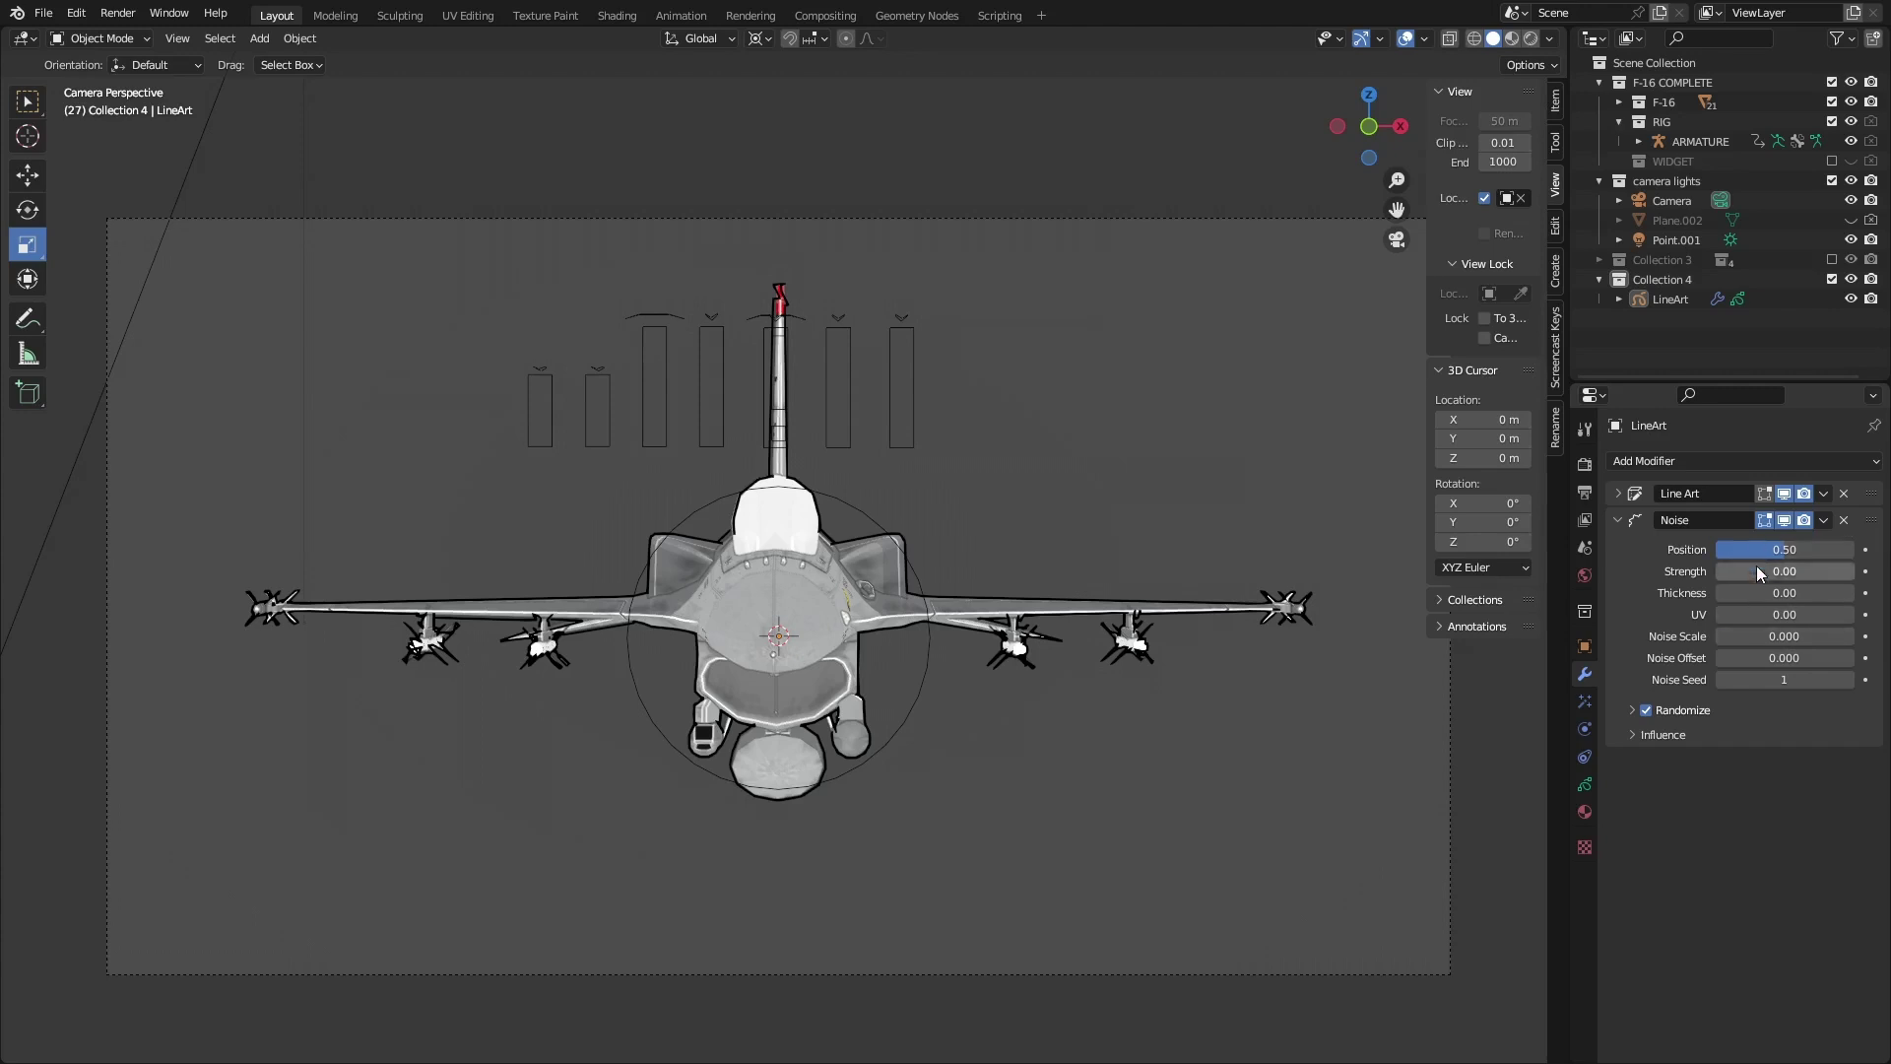
drag(1768, 546, 1846, 548)
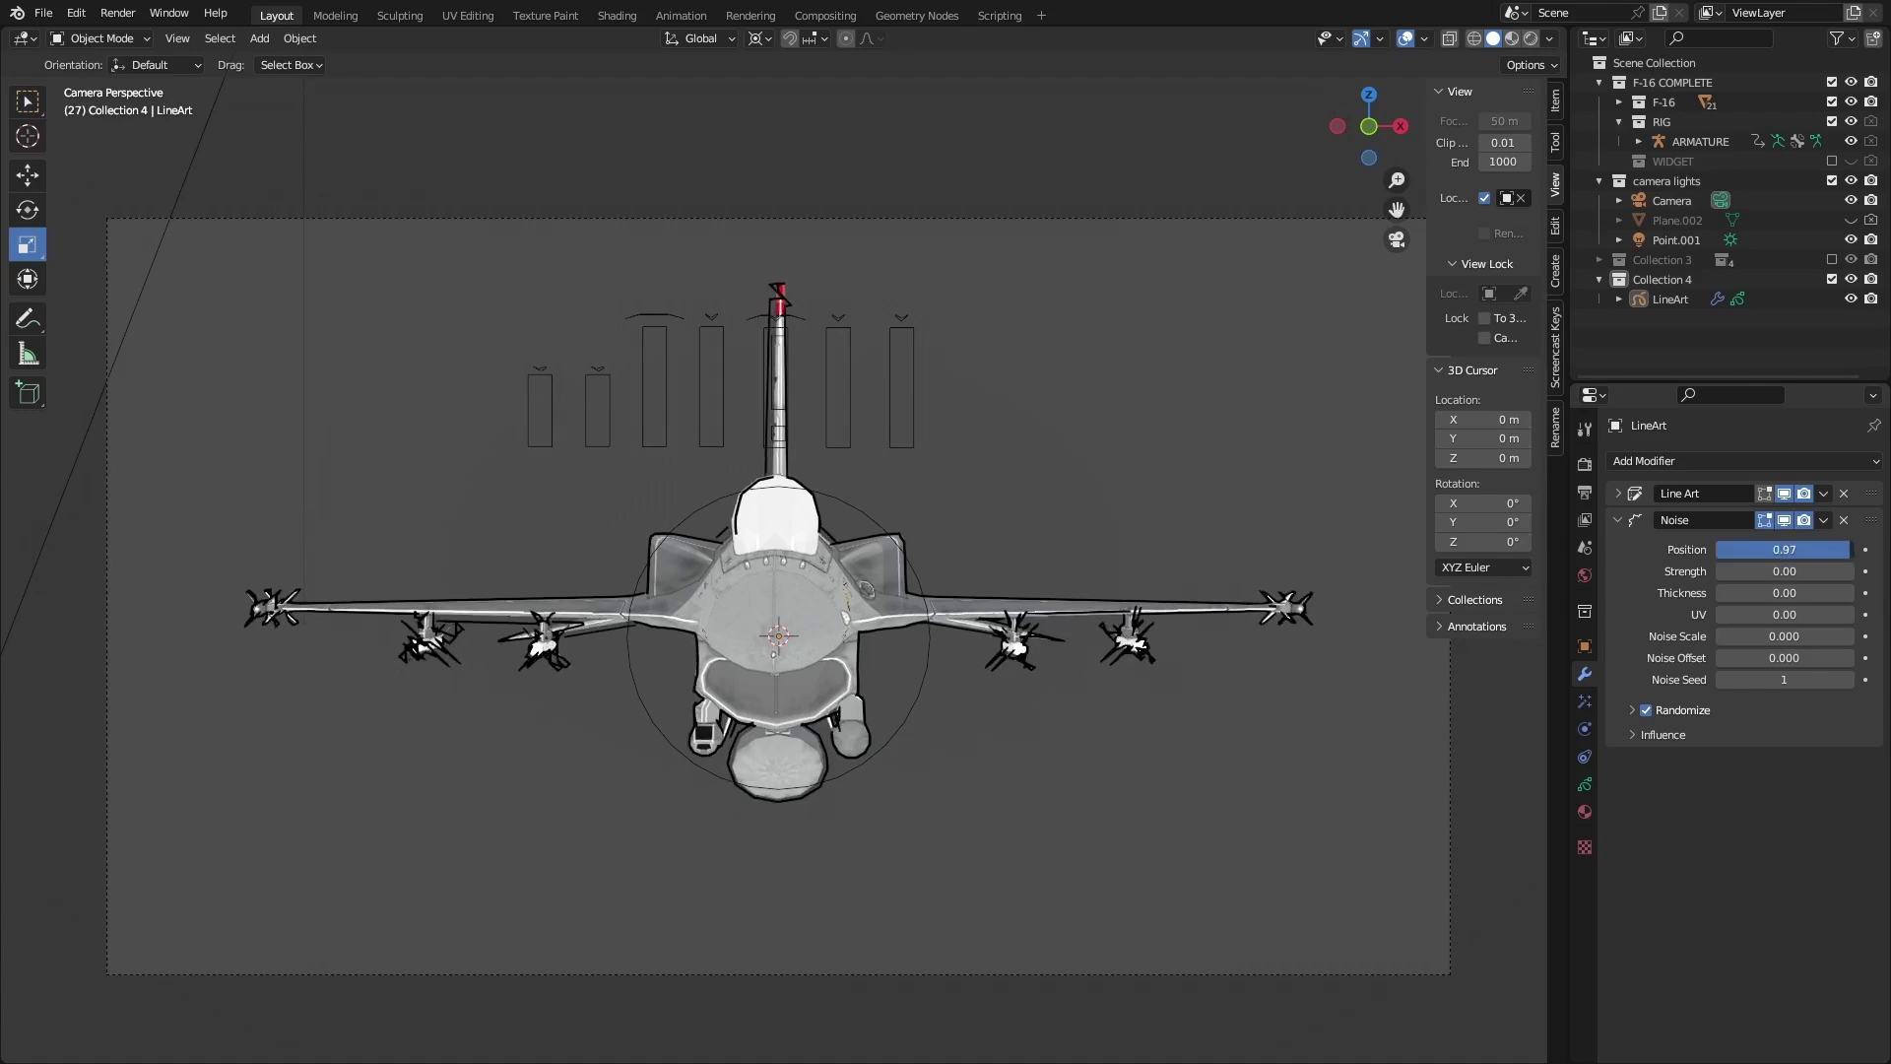
Return noise Position to 0 and push the Thickness noise up to full variation
drag(1847, 548, 1715, 548)
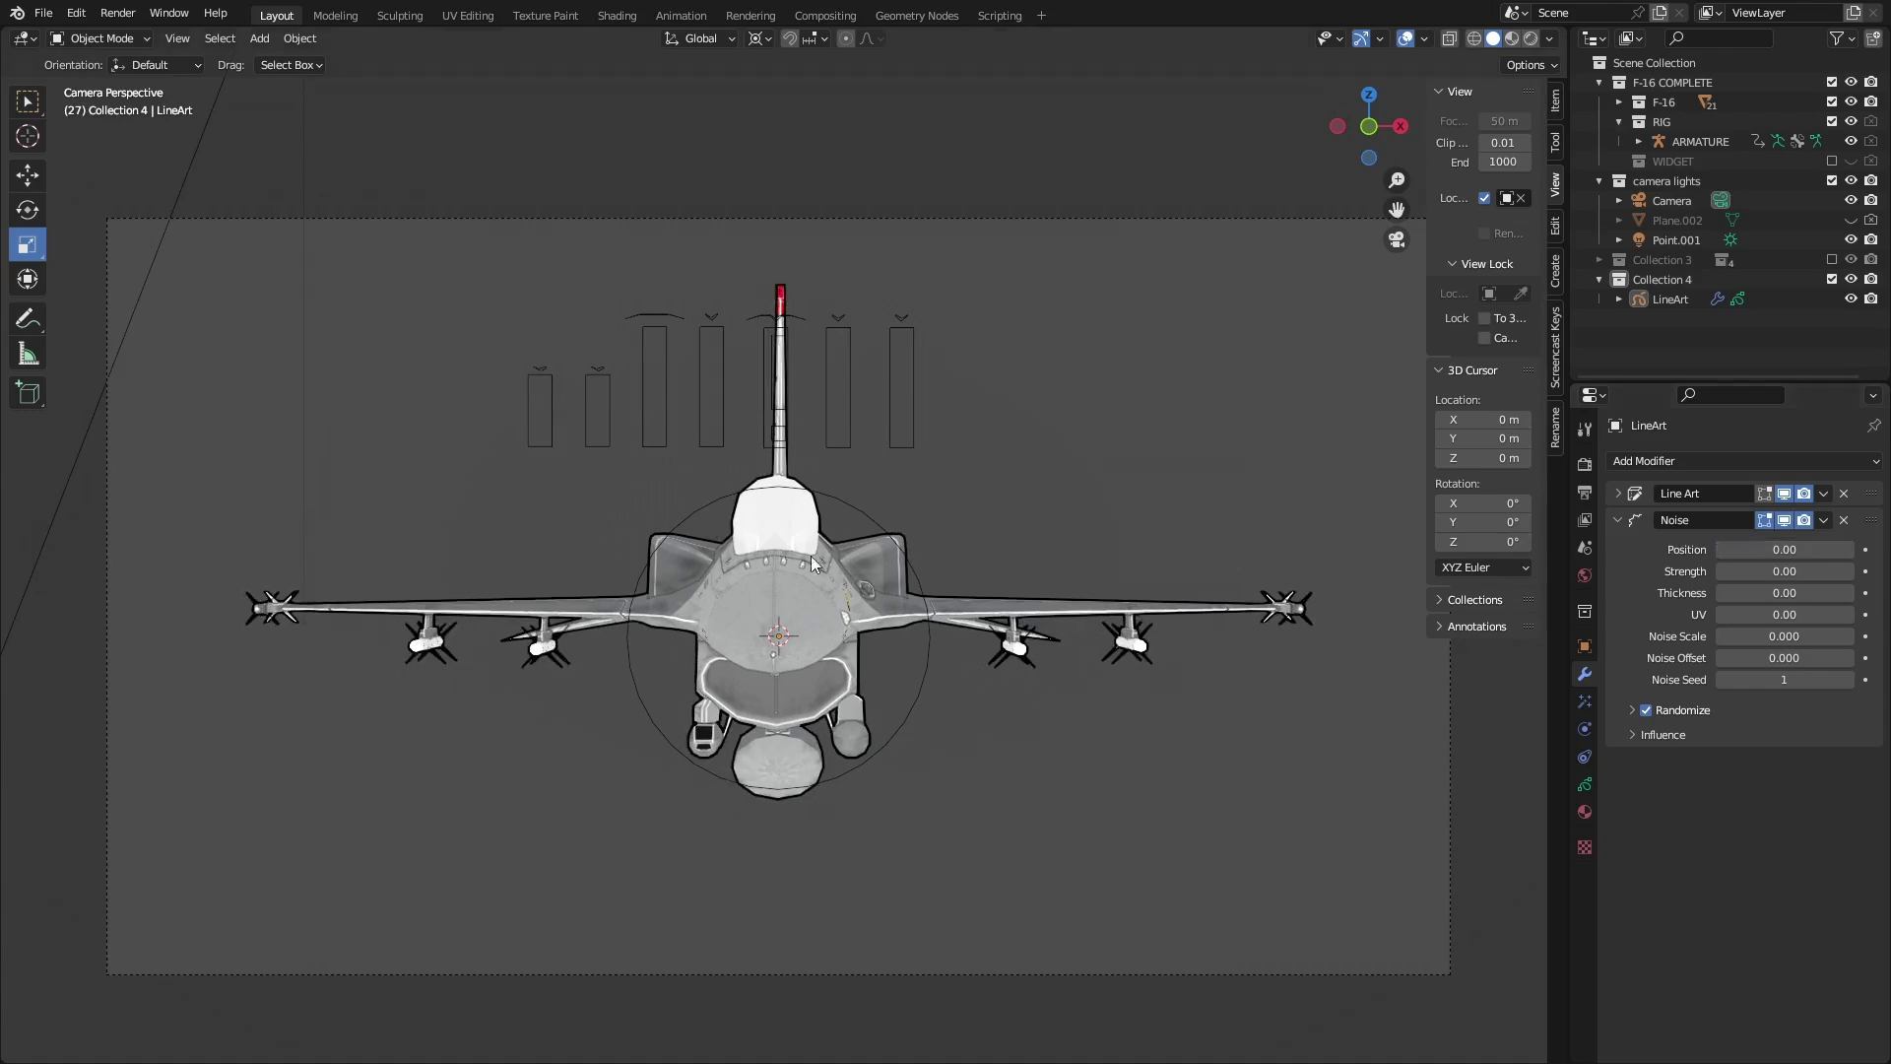
key(Home)
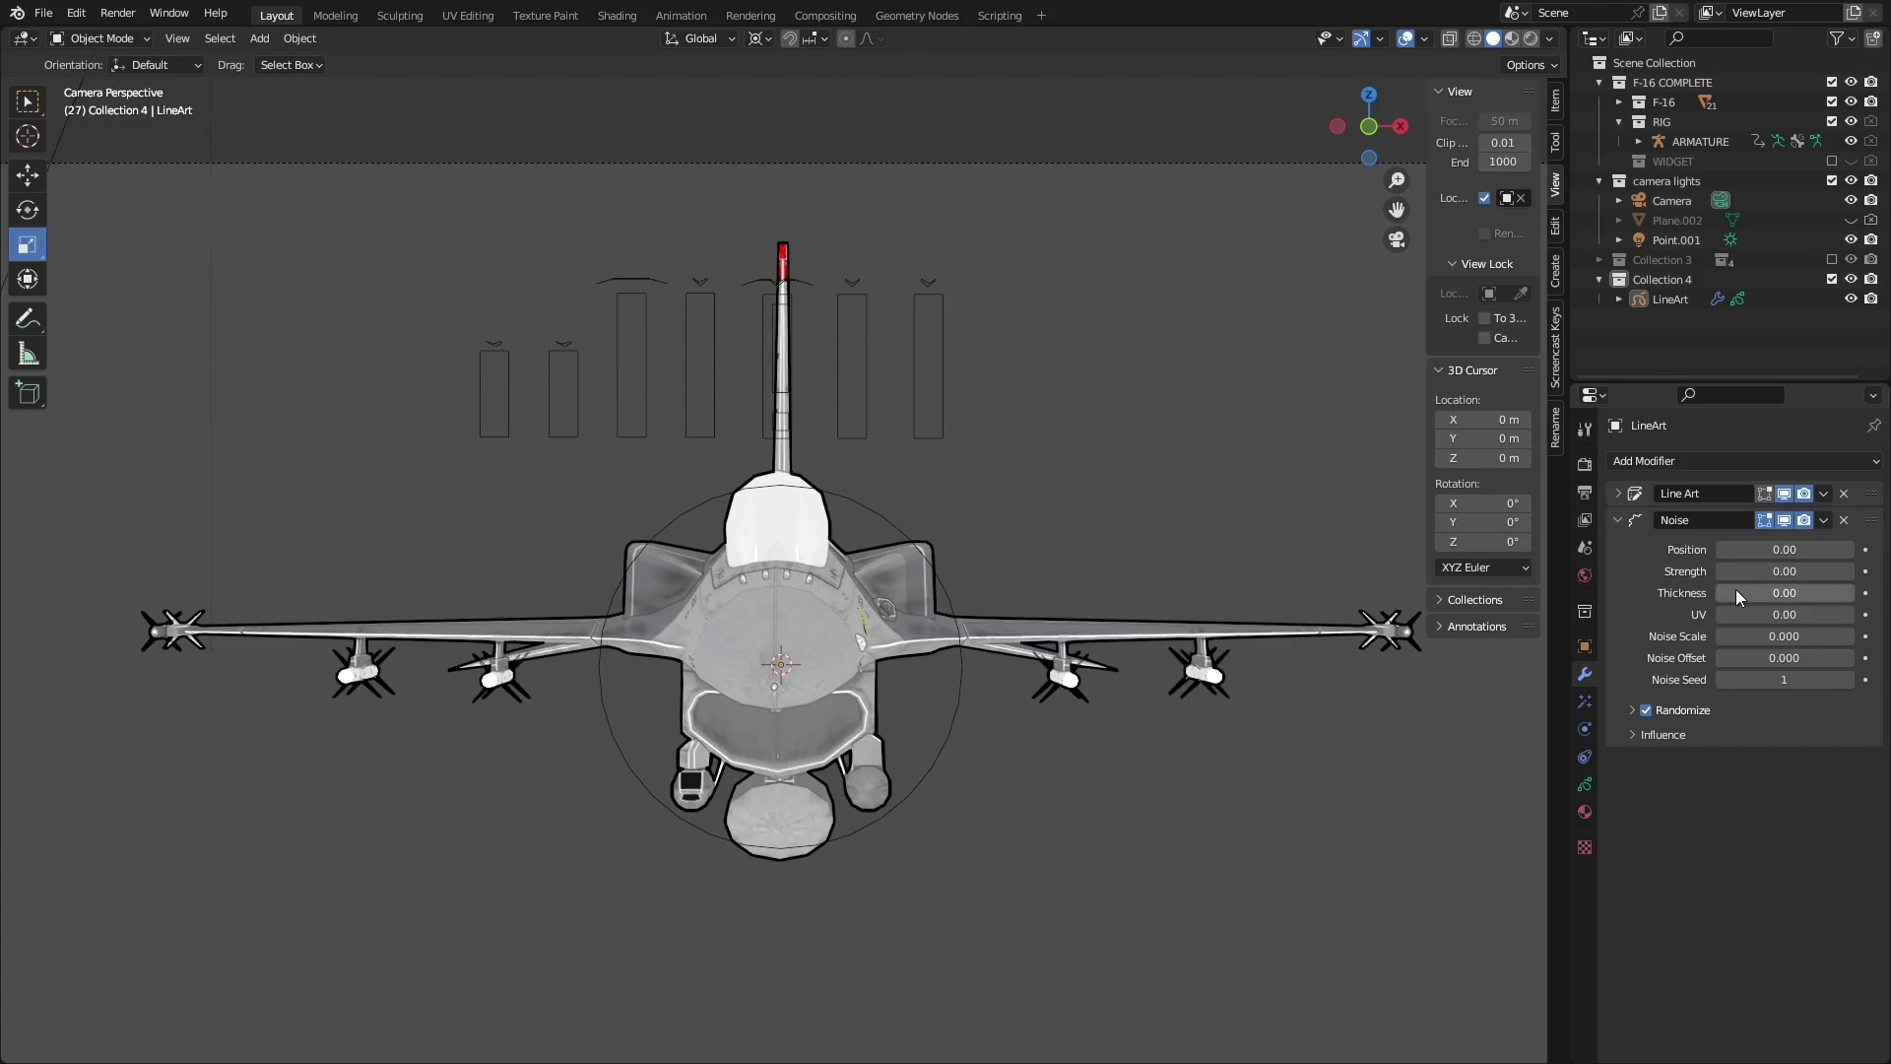
drag(1744, 595, 1803, 592)
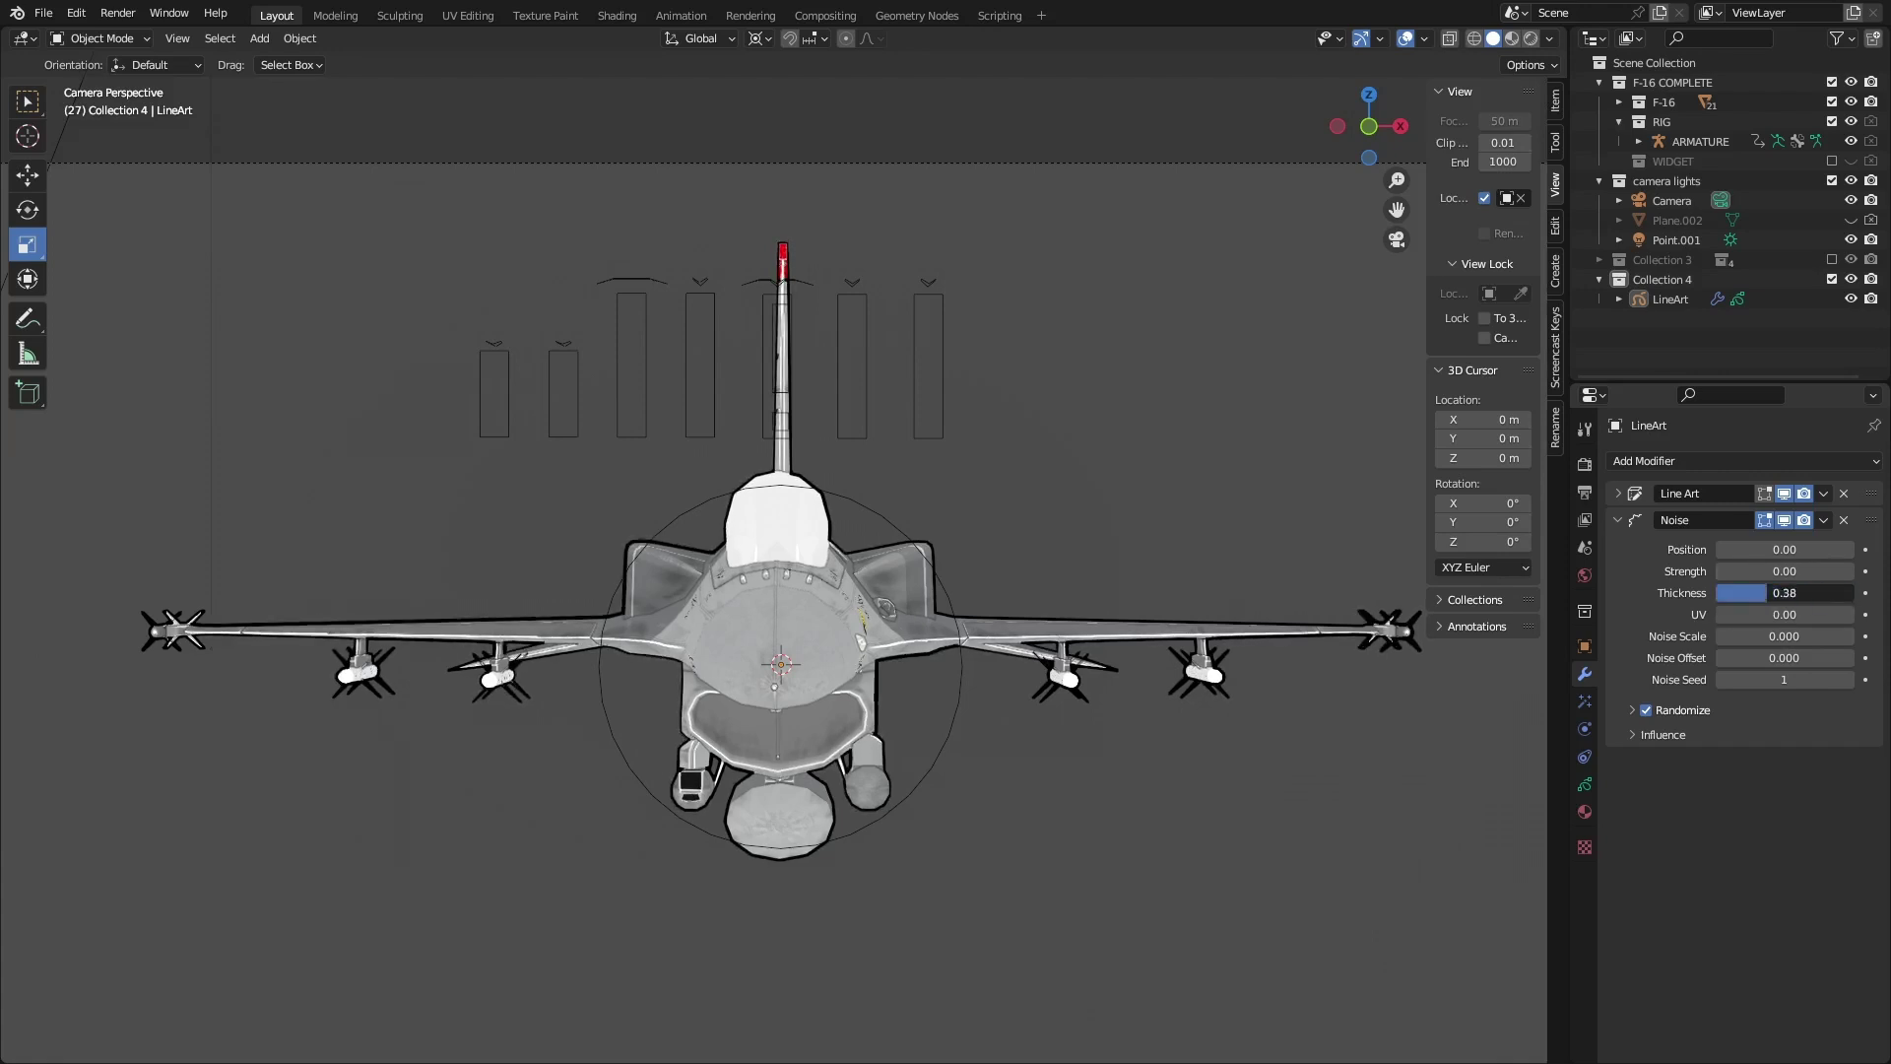
drag(1802, 593, 1854, 593)
scroll(784, 551, up, 8)
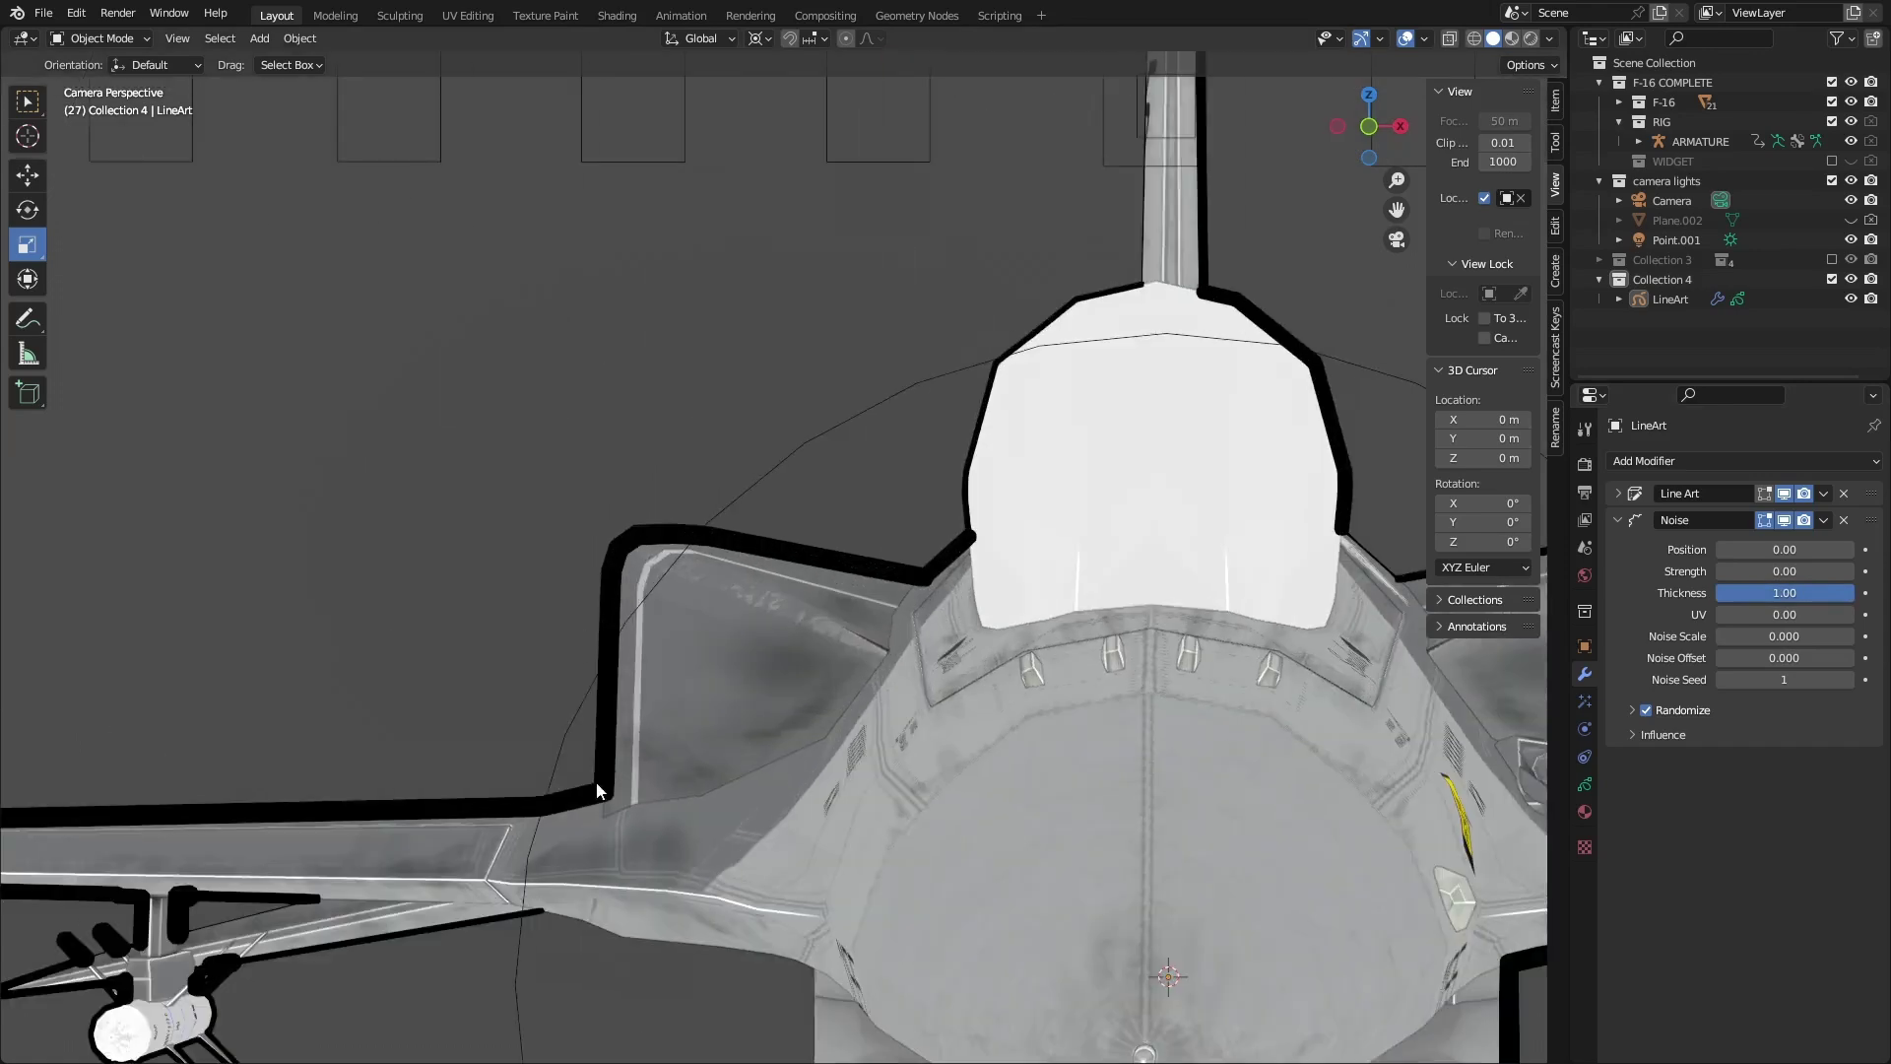
scroll(599, 791, down, 8)
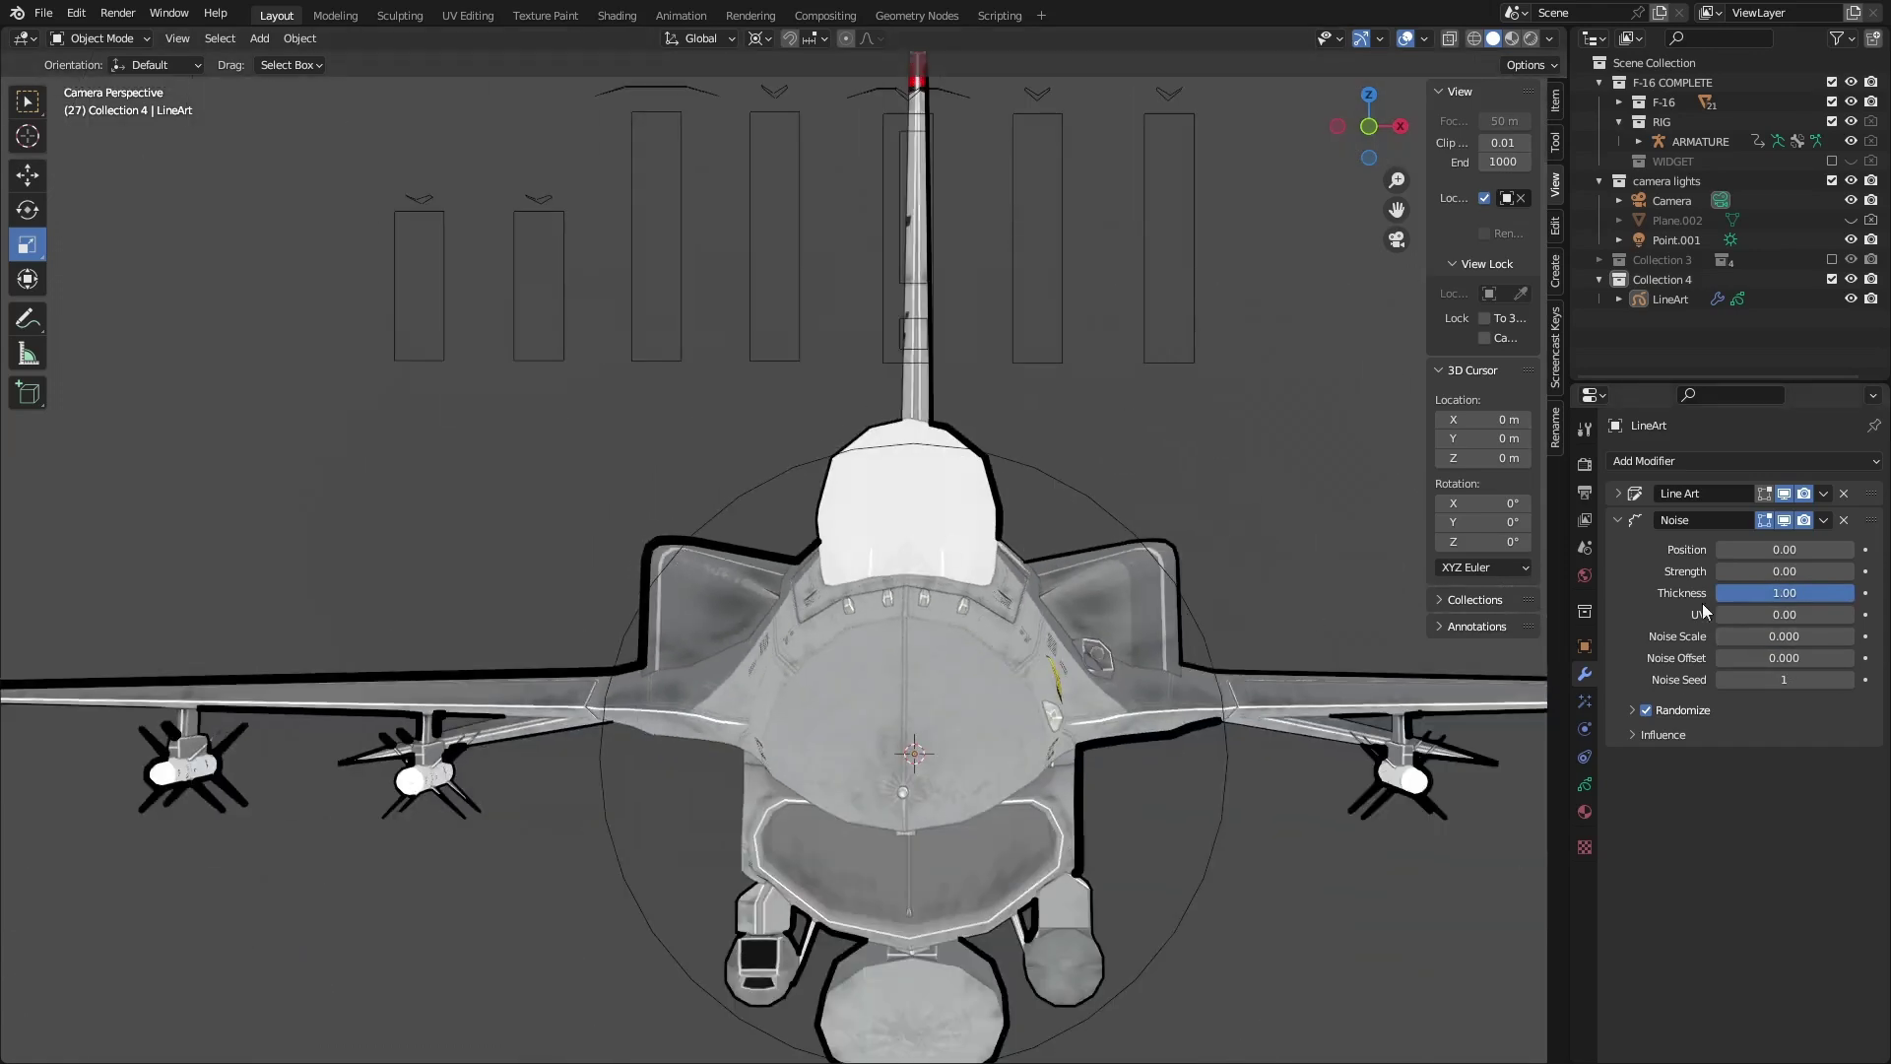
Settle Noise Scale near 0.469 and bring the thickness noise down to about 0.66
drag(1773, 635, 1852, 635)
scroll(1109, 854, down, 2)
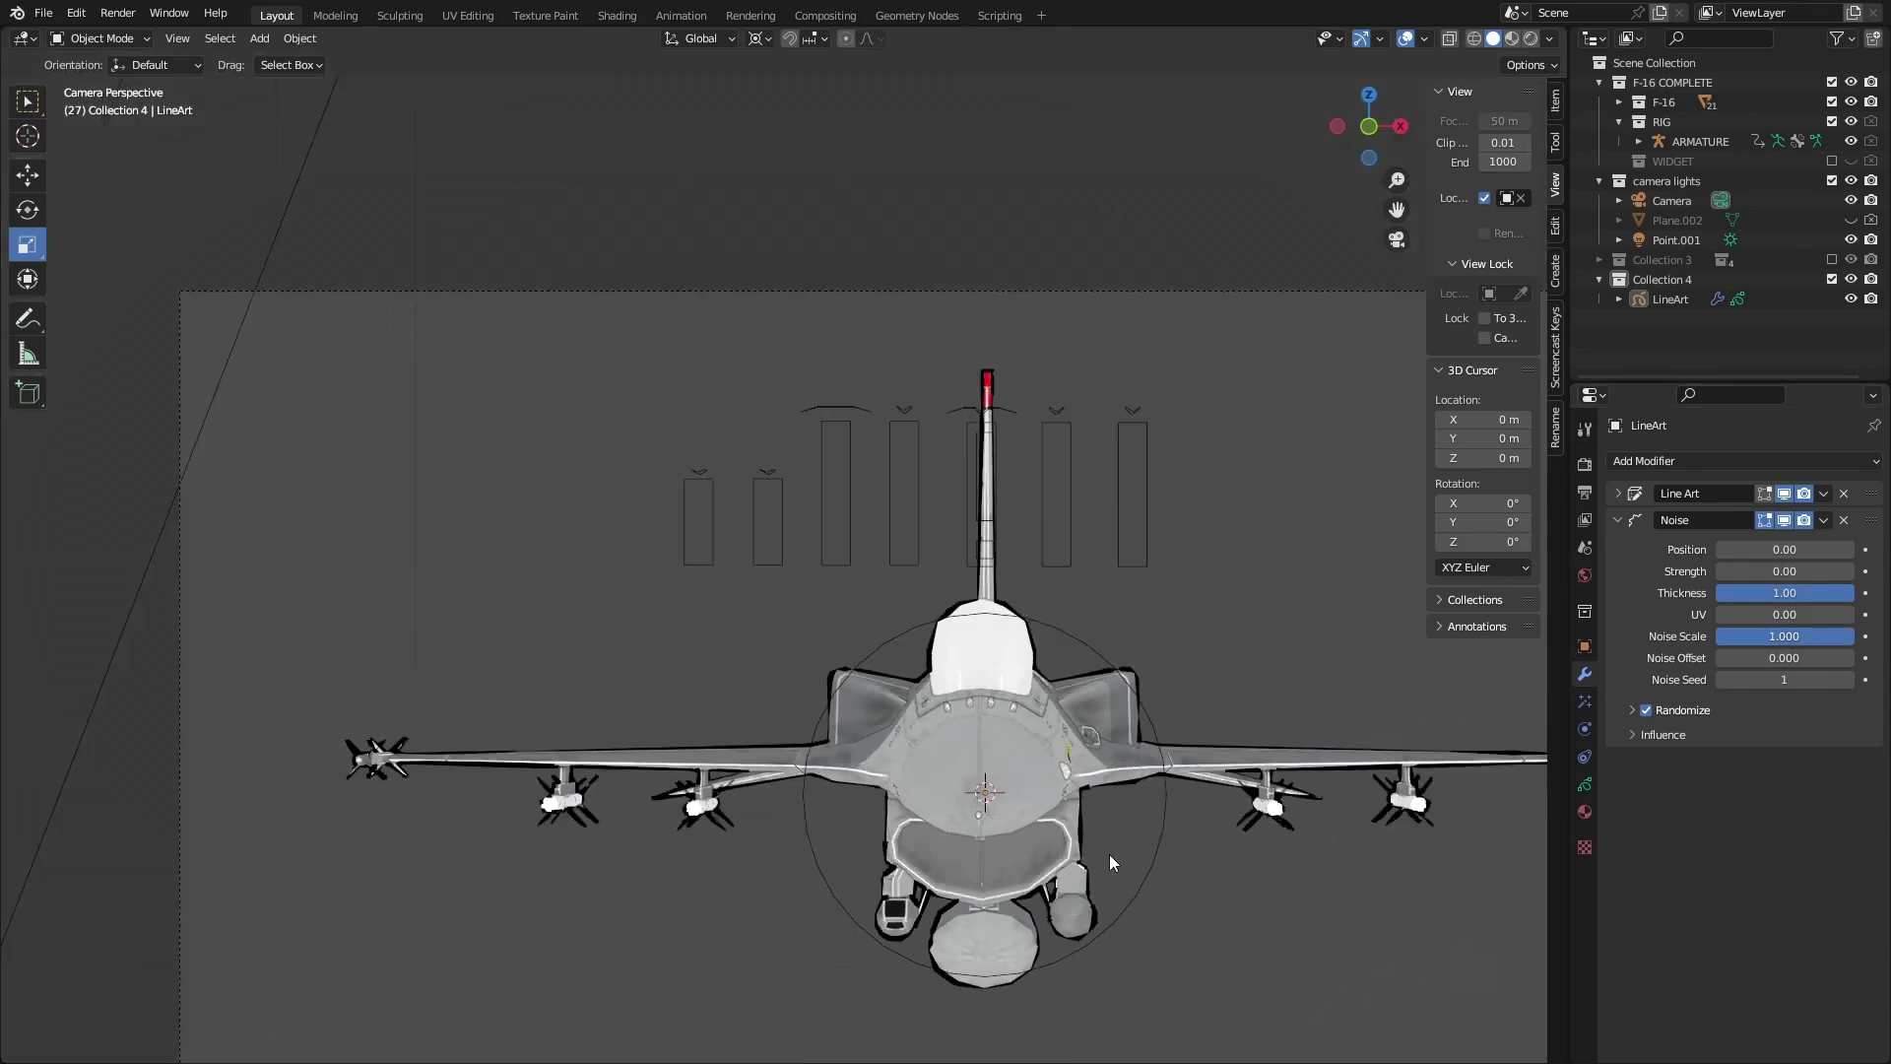
scroll(983, 812, up, 5)
scroll(979, 812, up, 4)
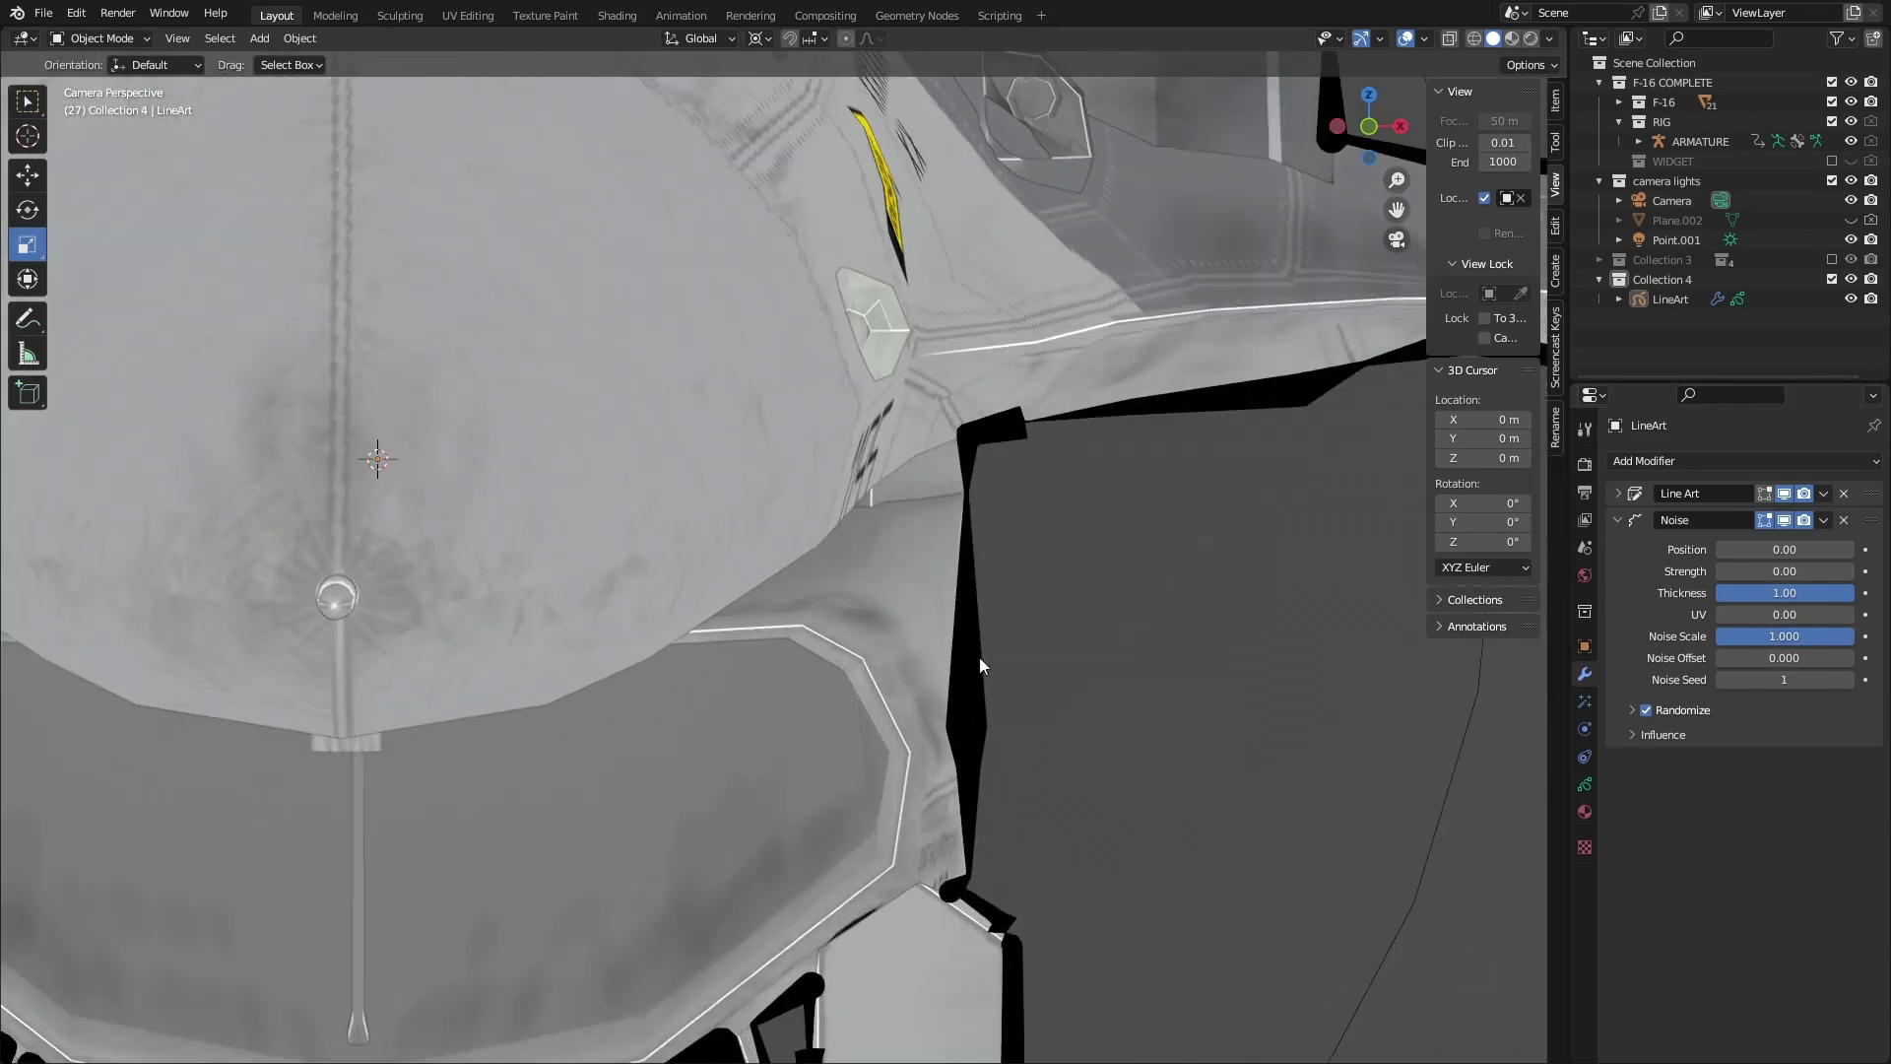
drag(1826, 637, 1765, 635)
scroll(1042, 422, down, 3)
scroll(1065, 451, down, 2)
scroll(1079, 477, down, 2)
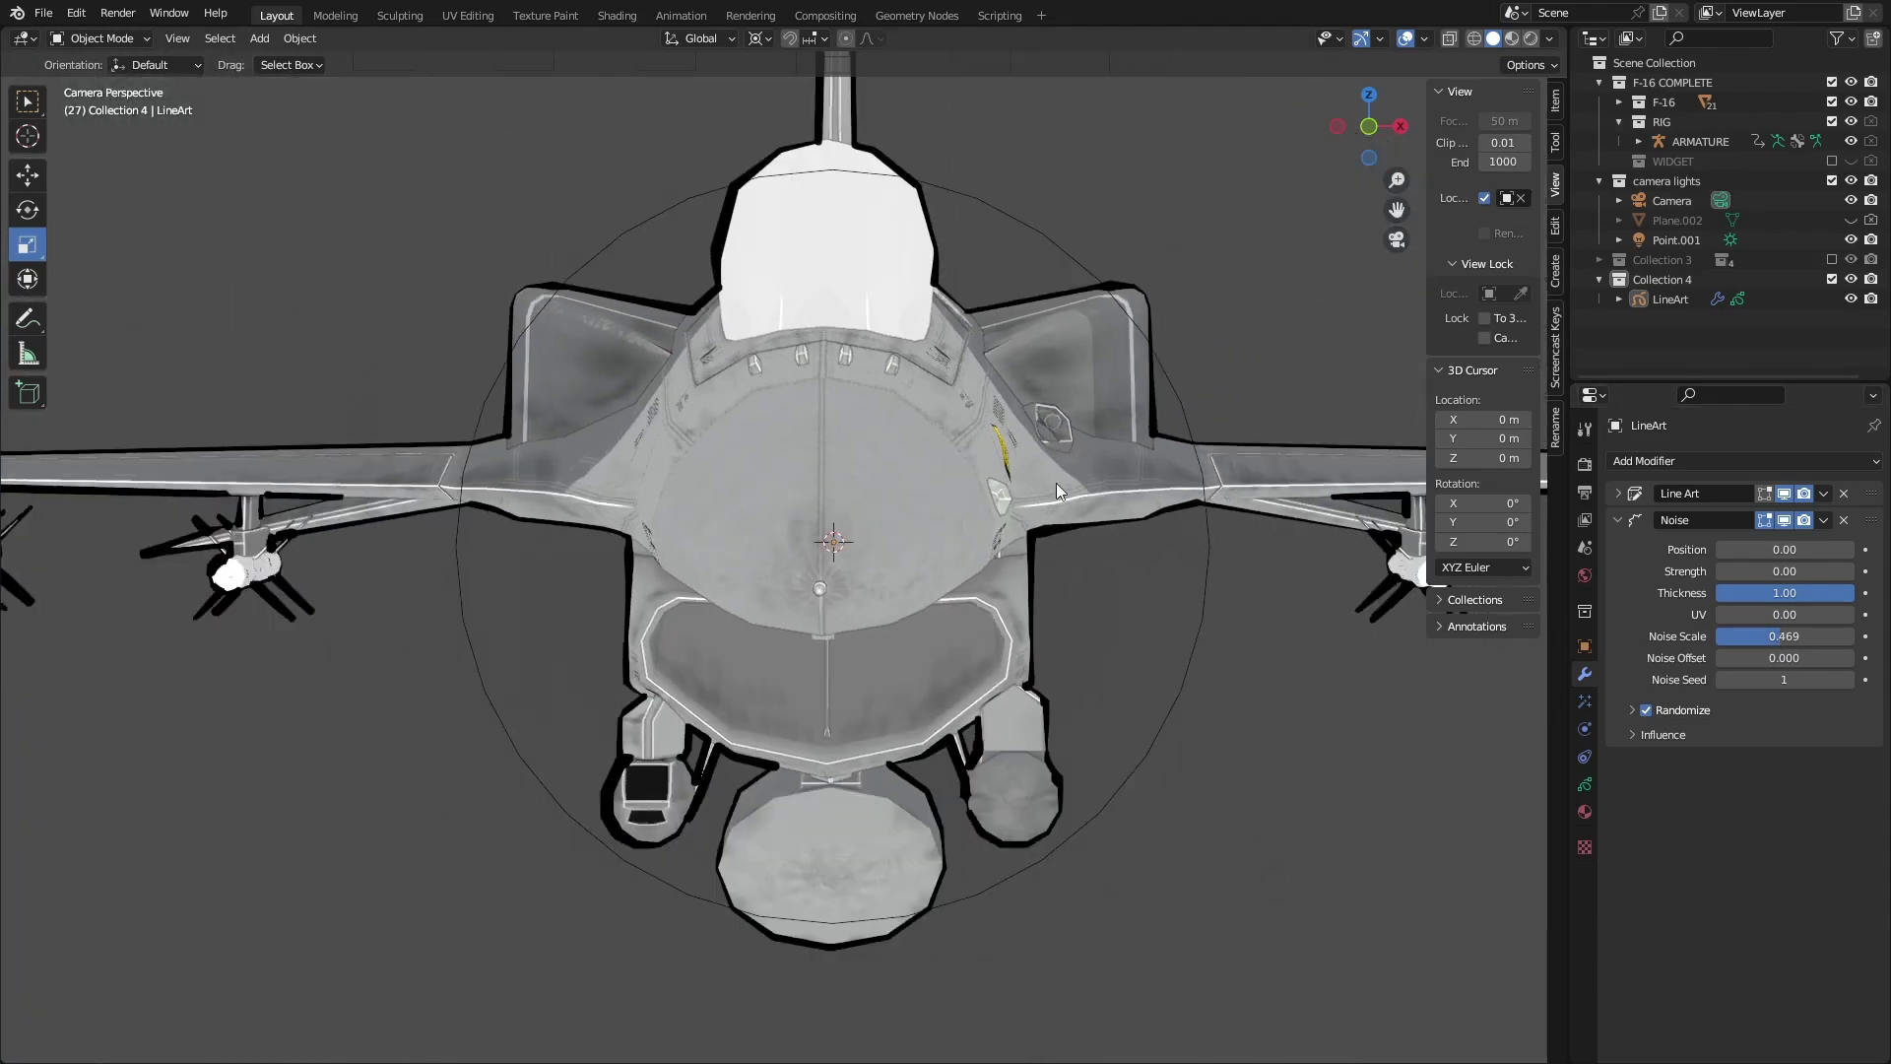
scroll(1057, 484, down, 1)
scroll(1001, 564, down, 1)
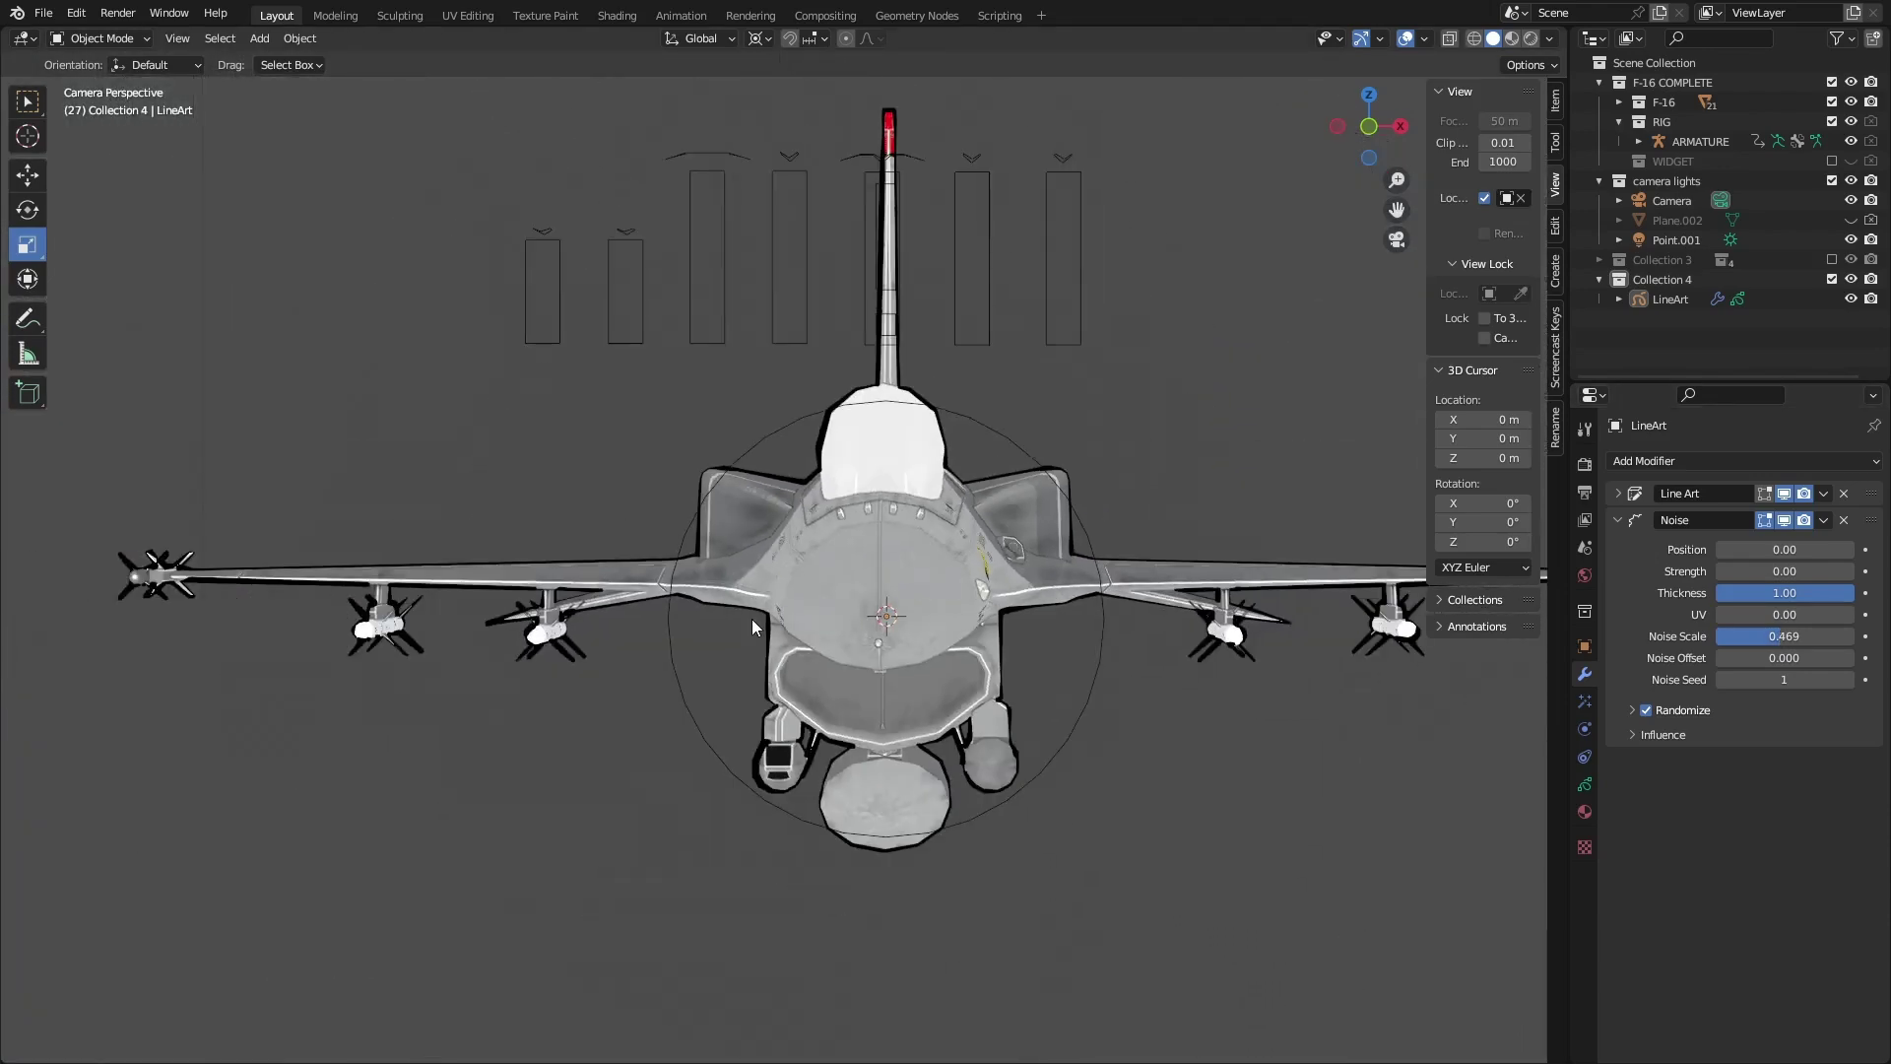
scroll(753, 620, down, 1)
scroll(1035, 647, up, 1)
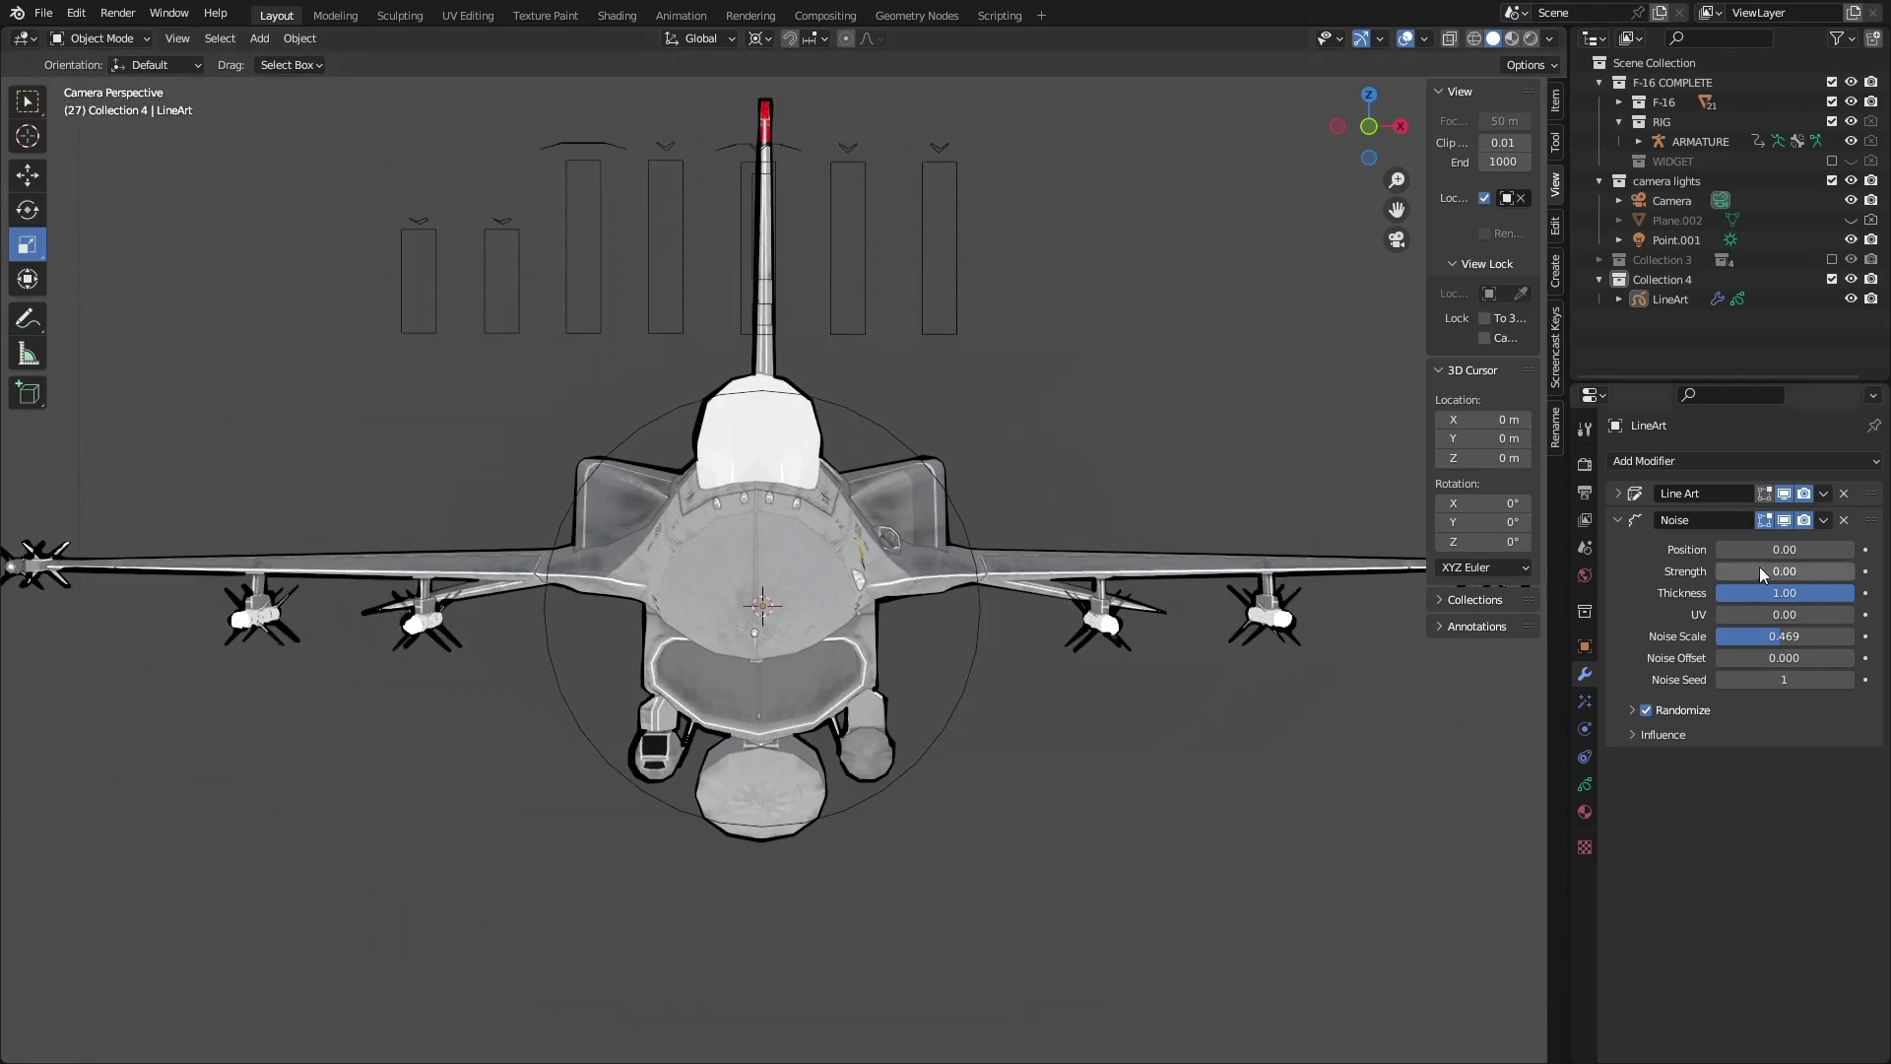
mouse_move(1829, 593)
mouse_down()
mouse_move(1784, 592)
mouse_move(1854, 592)
mouse_up()
scroll(926, 474, up, 1)
scroll(356, 474, up, 1)
scroll(354, 474, down, 2)
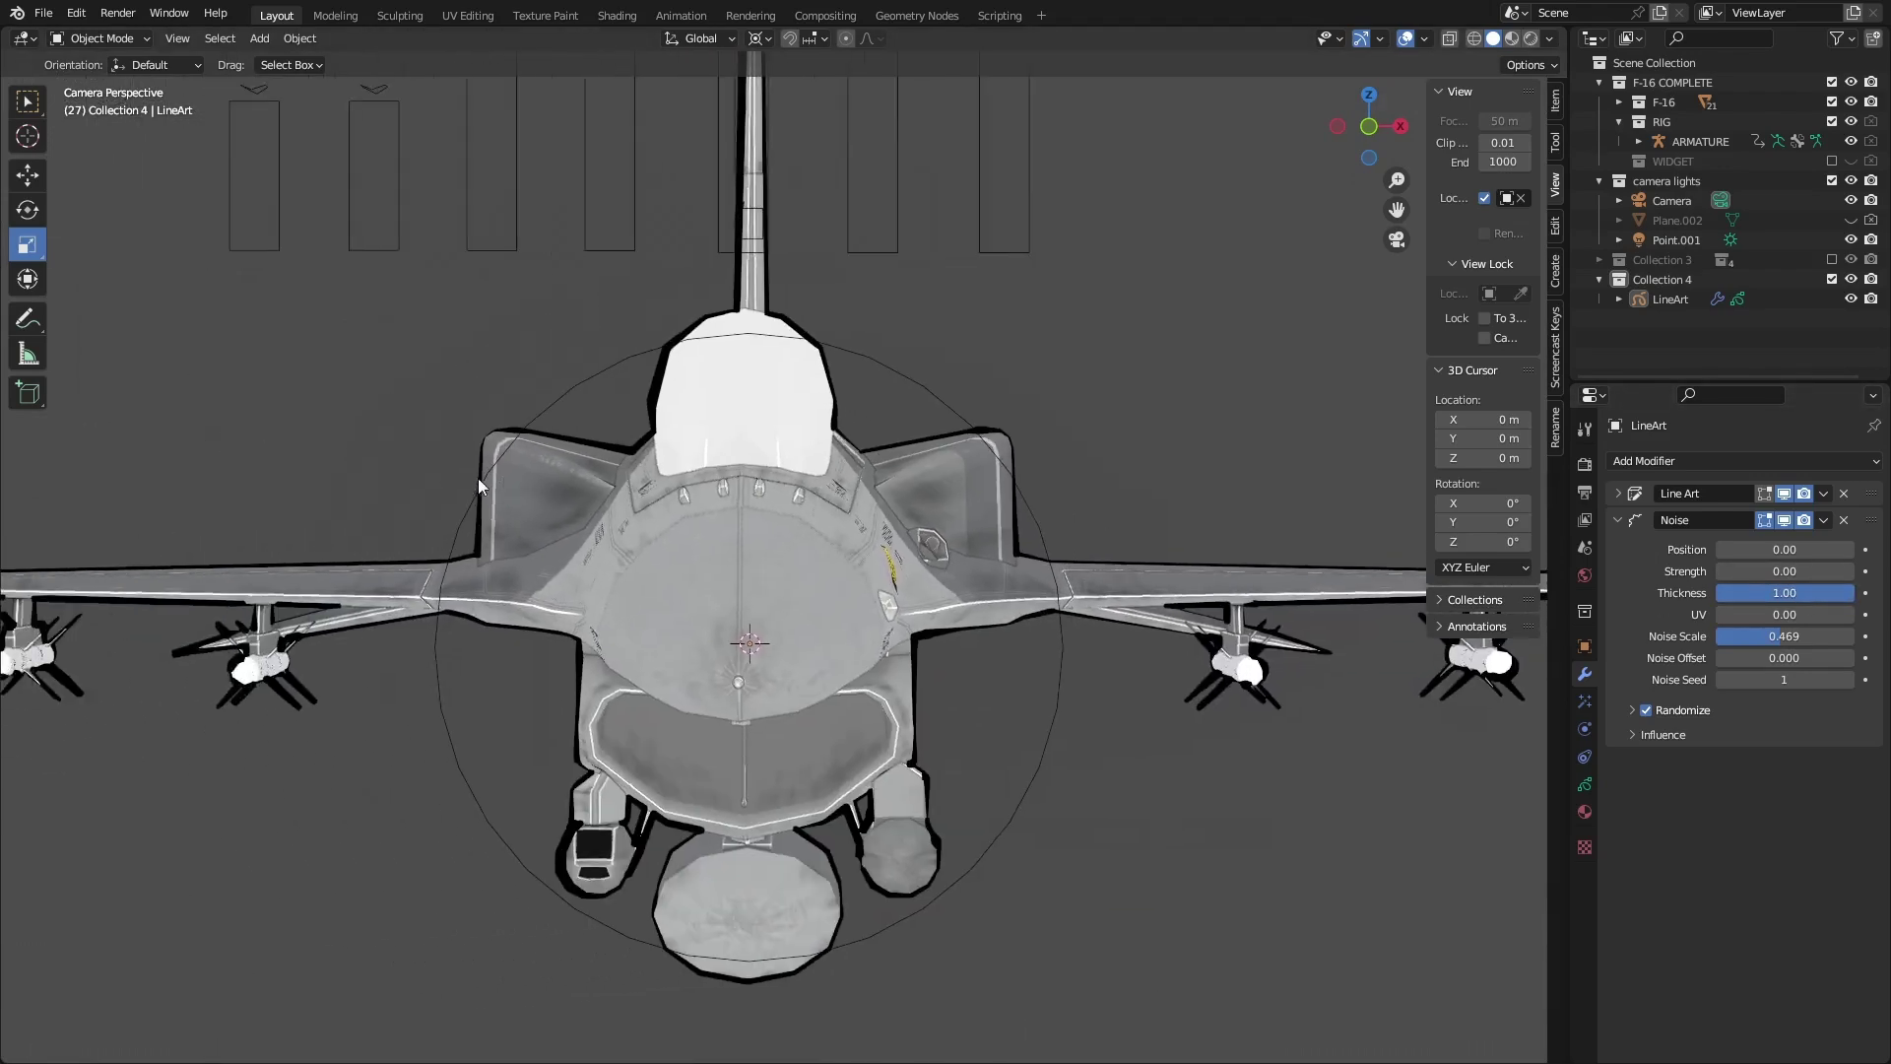
scroll(474, 444, up, 5)
scroll(620, 437, down, 5)
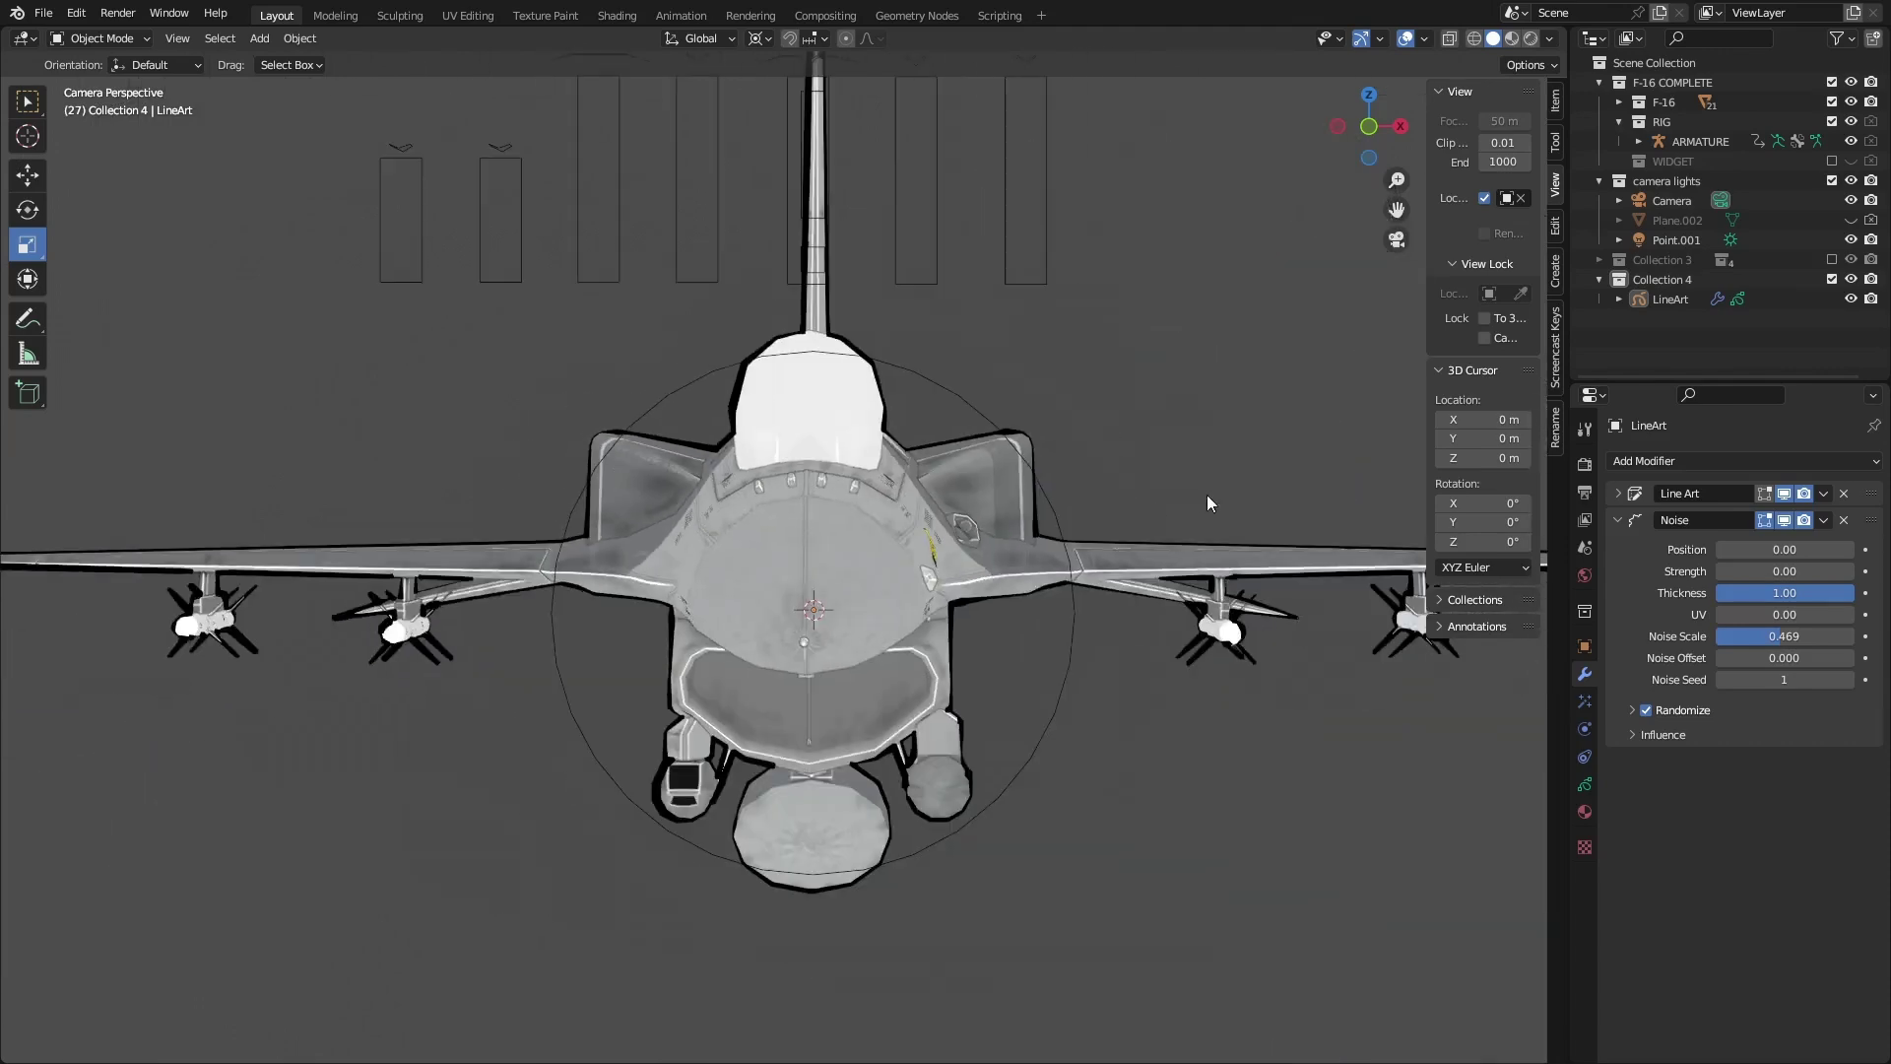
scroll(1207, 495, up, 1)
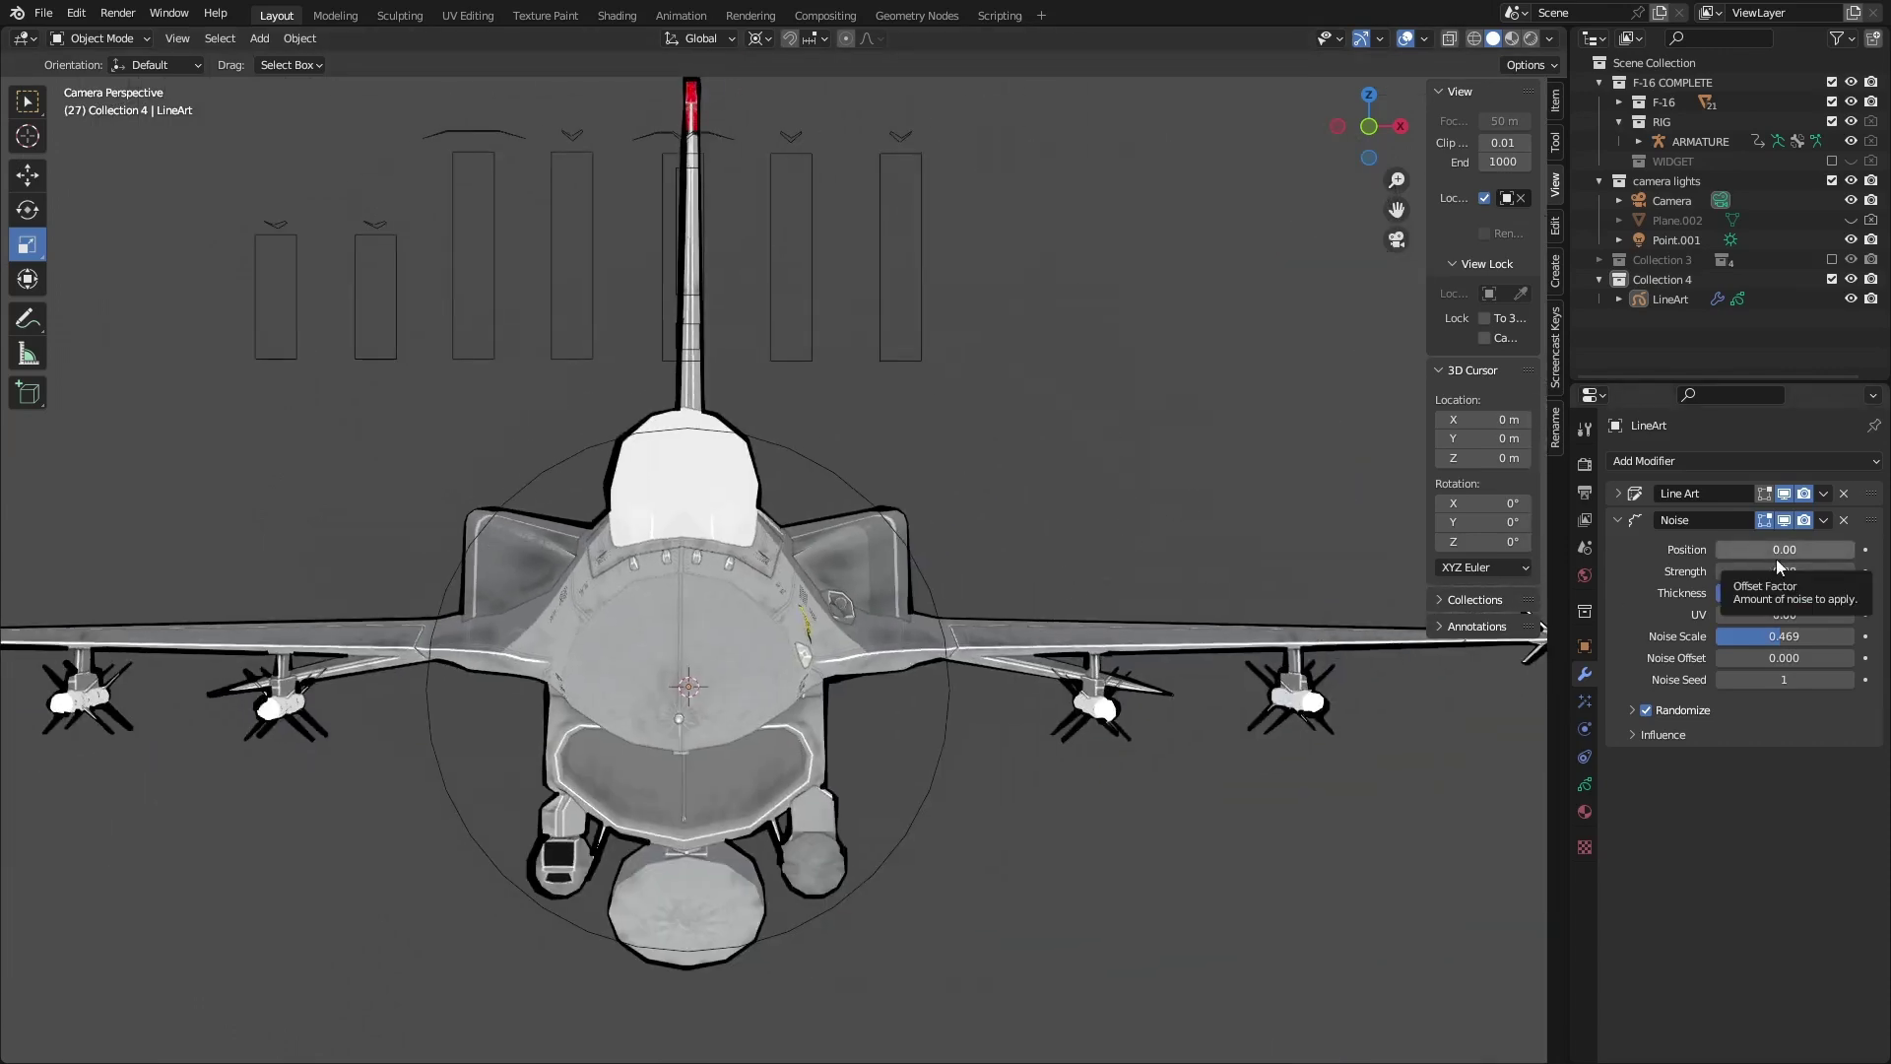
mouse_move(1773, 593)
mouse_down()
mouse_move(1723, 592)
mouse_move(1788, 591)
mouse_up()
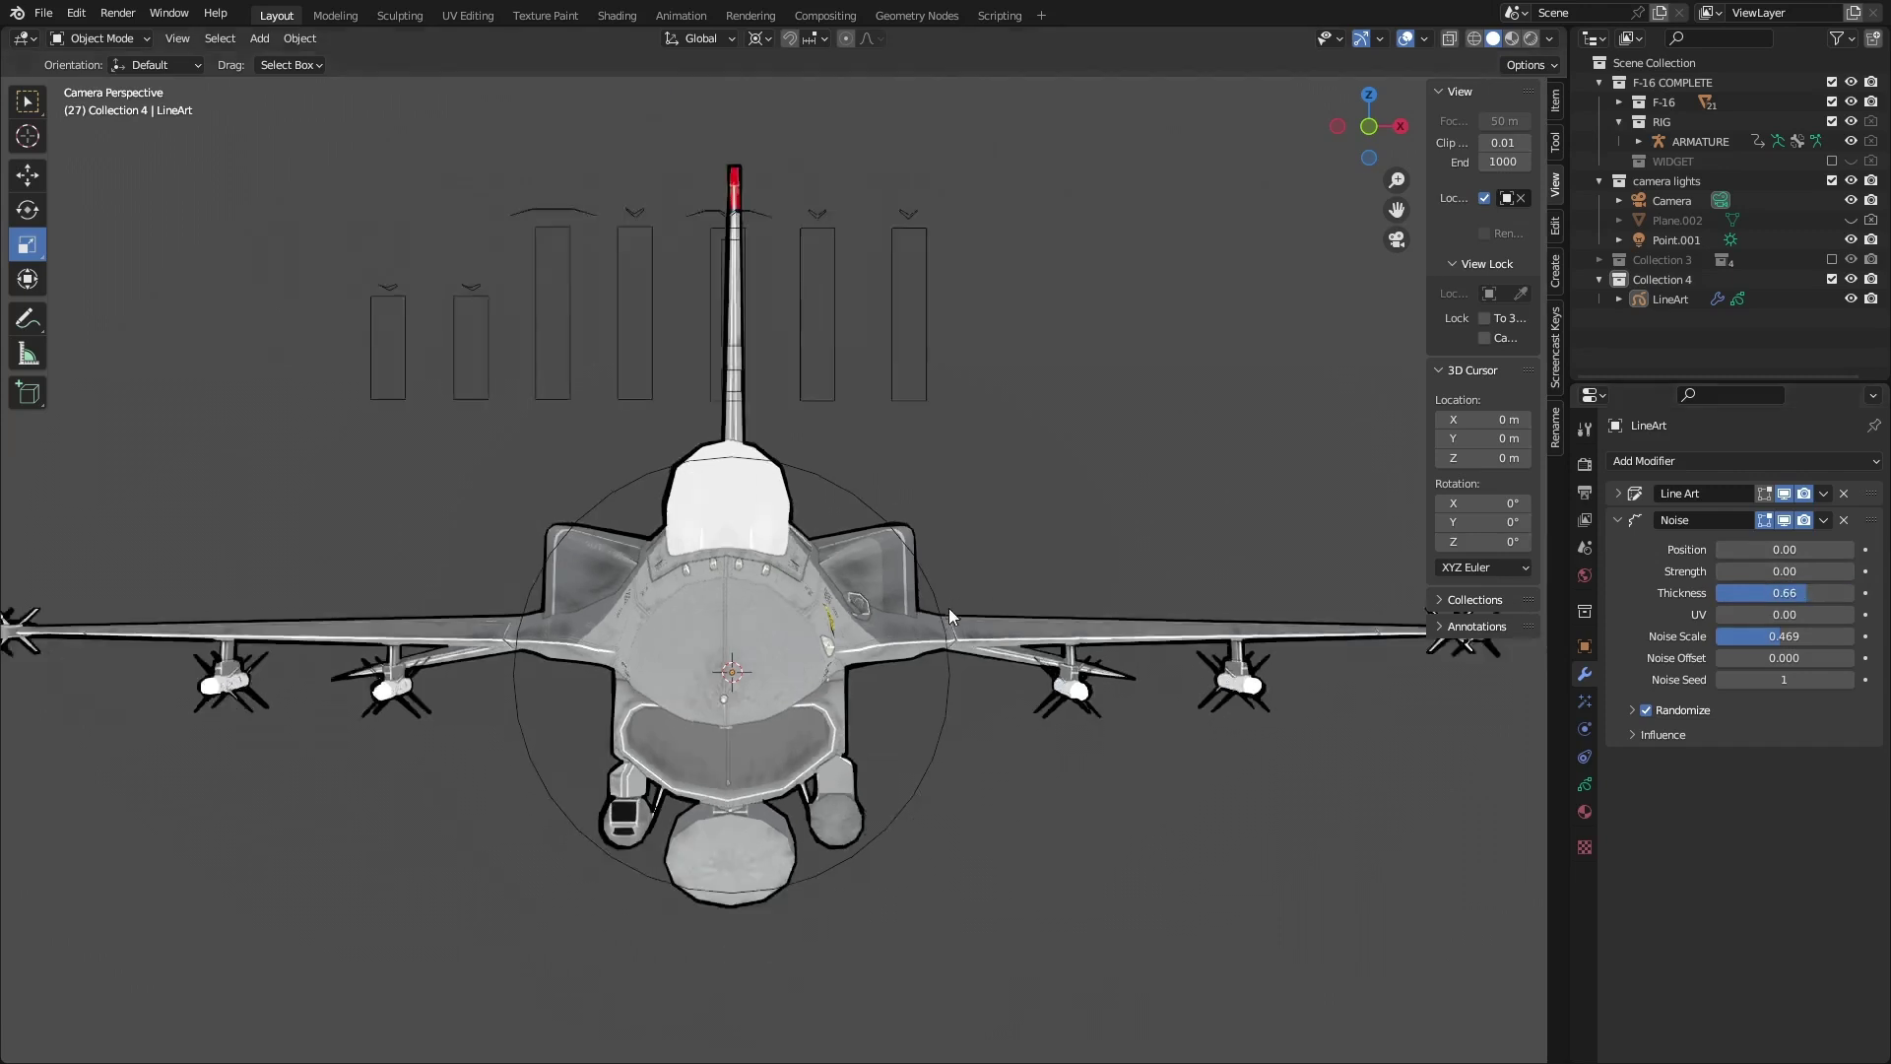
scroll(948, 607, down, 2)
scroll(808, 693, down, 1)
scroll(833, 663, down, 1)
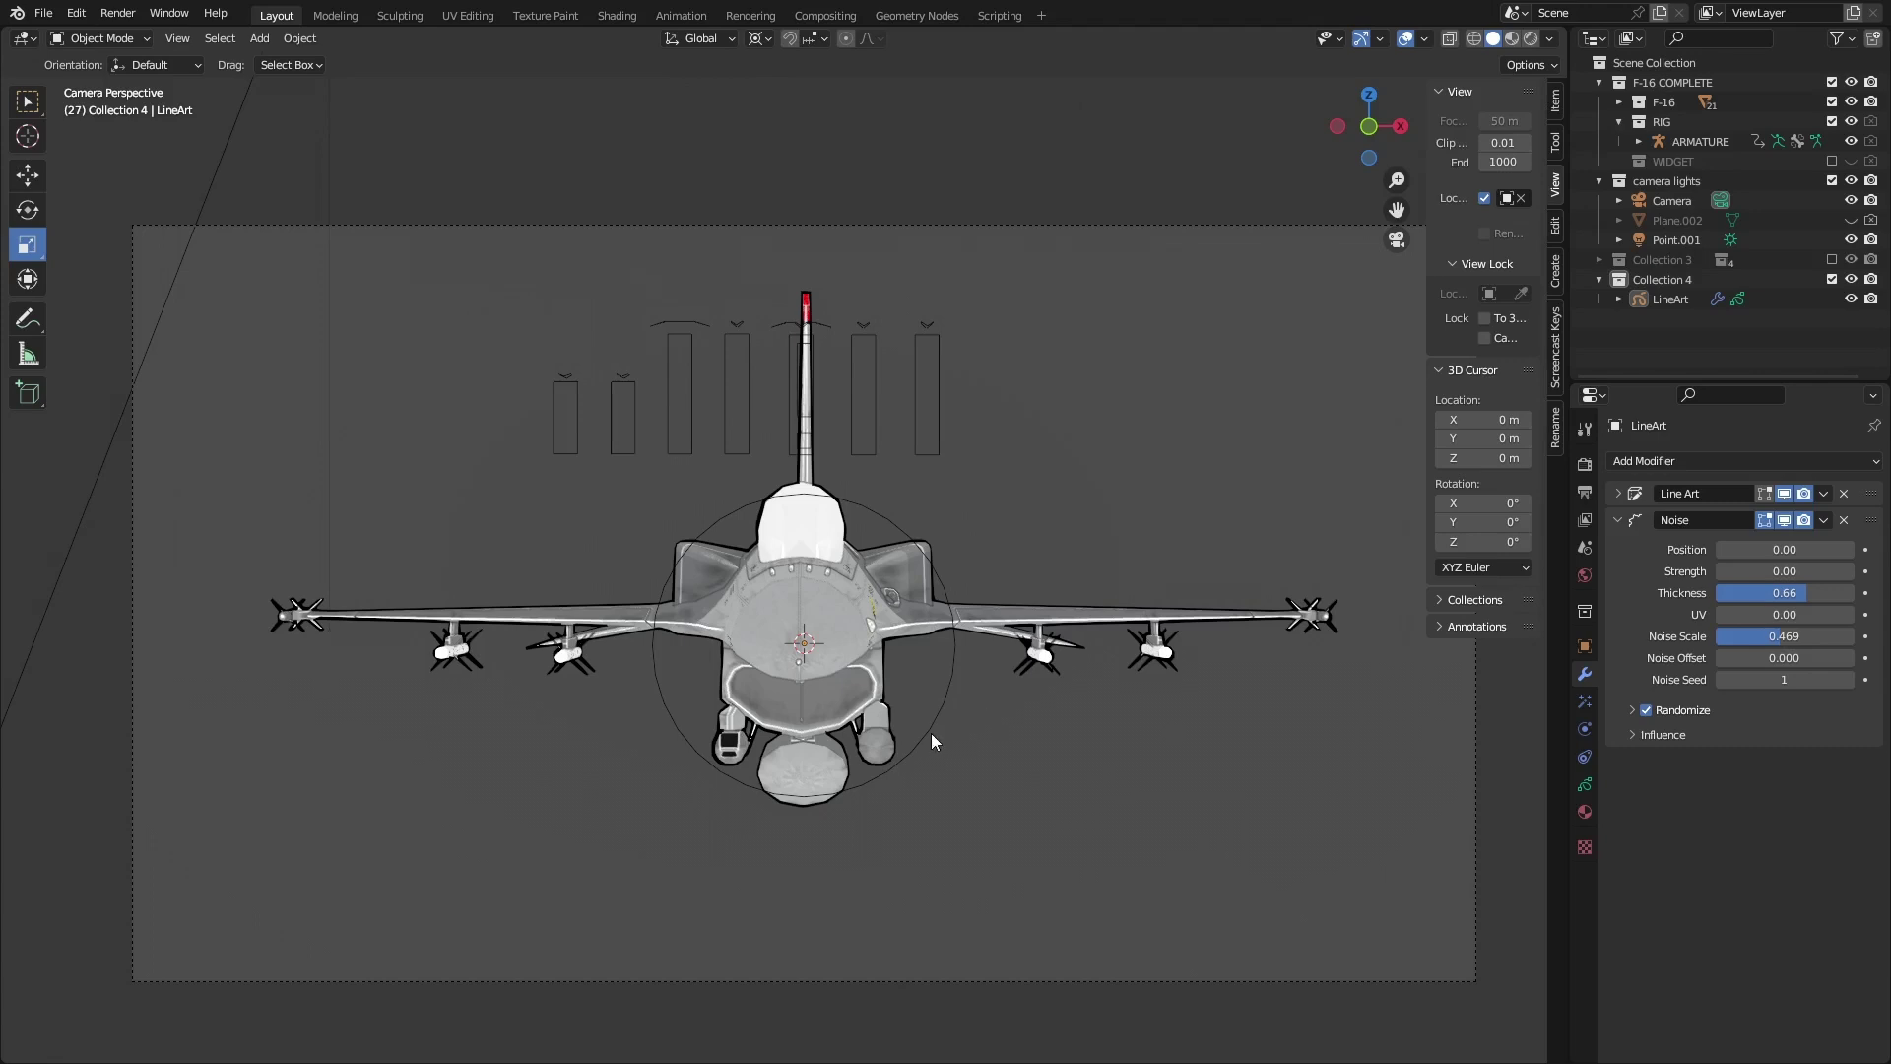
Add a second Collection Line Art object, LineArt.001, into Collection 4
click(1675, 278)
click(1617, 519)
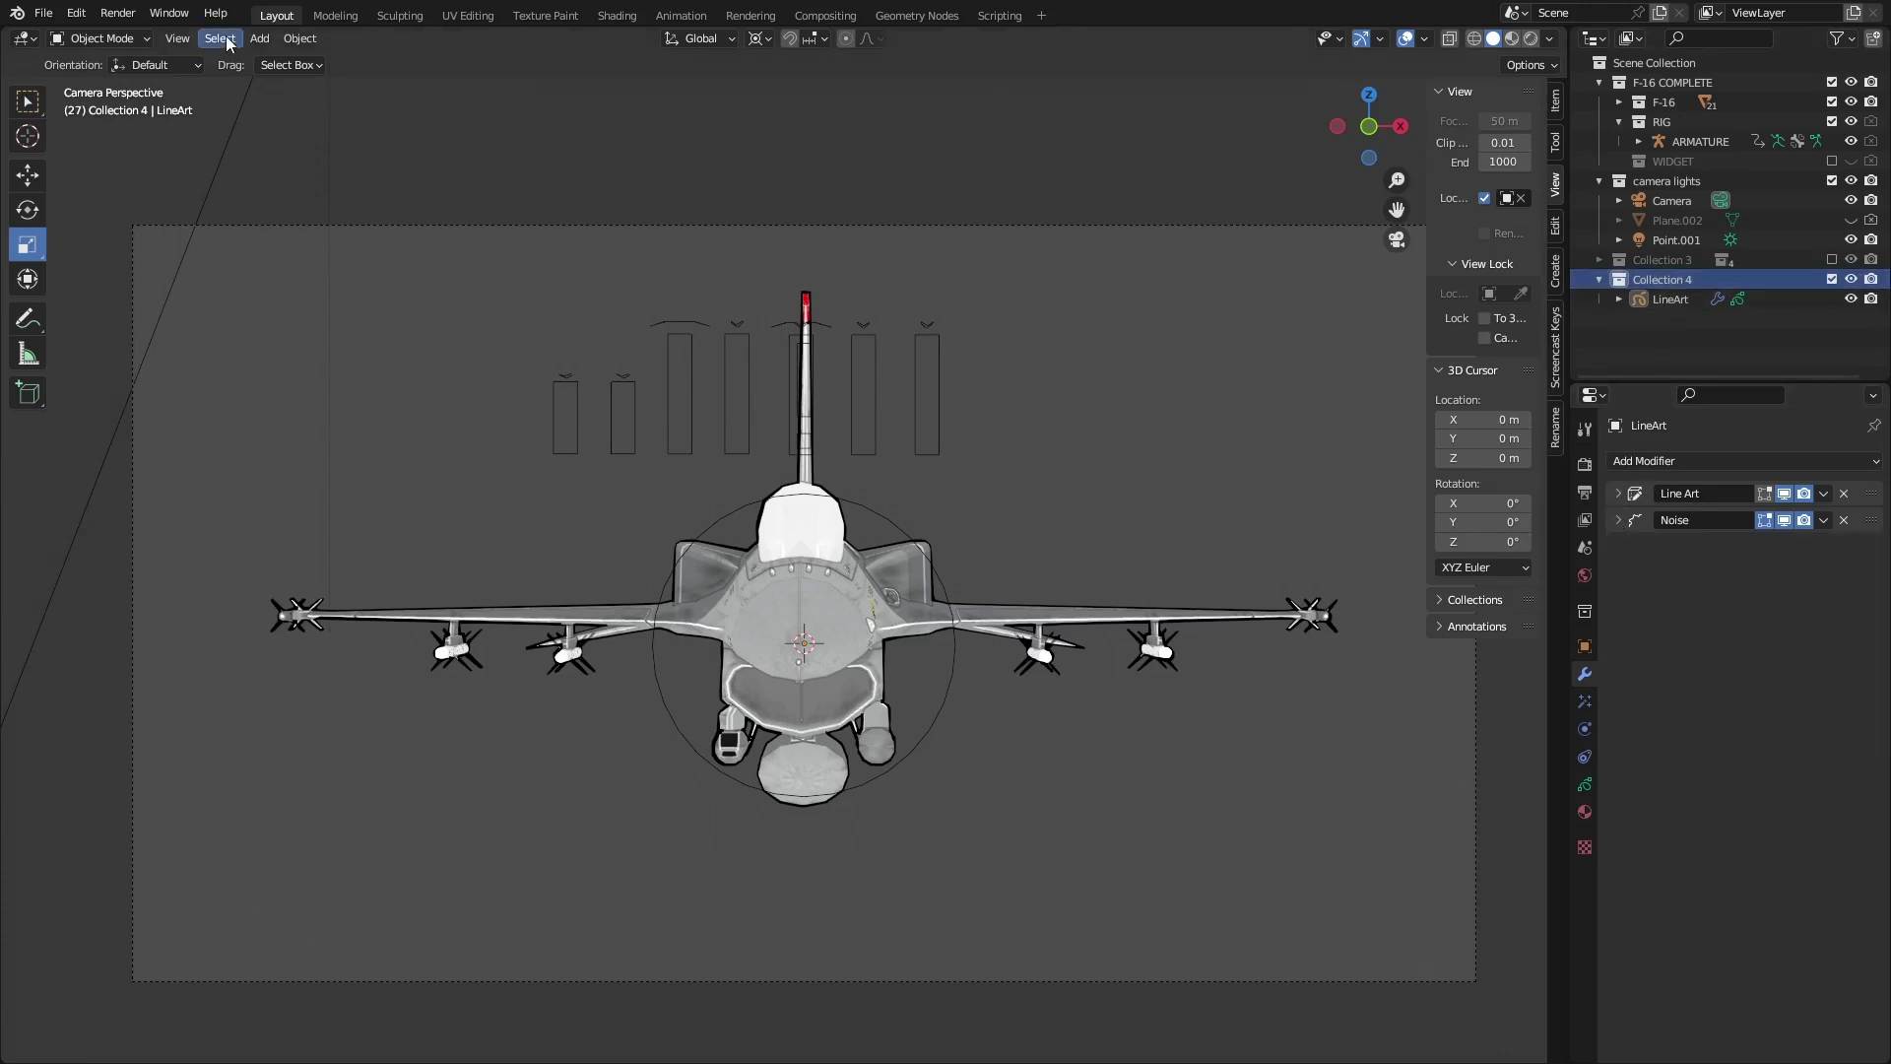
click(262, 38)
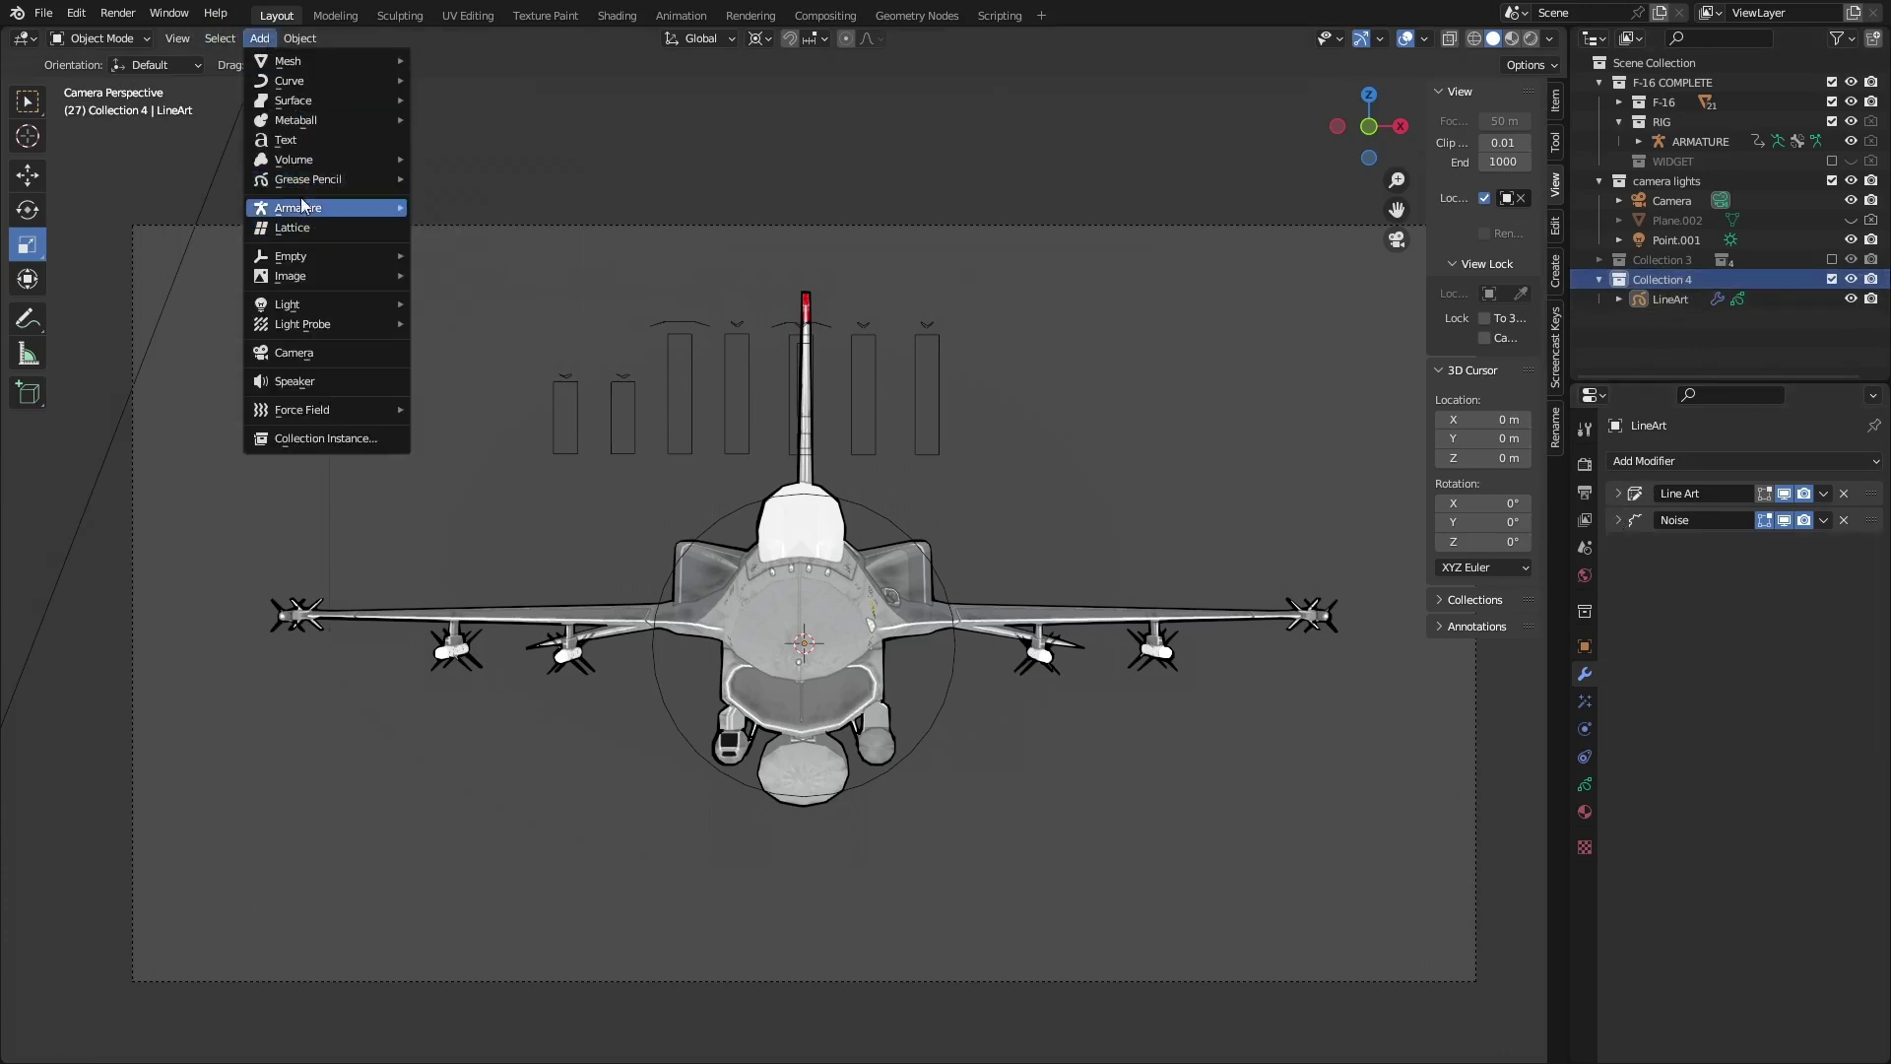
mouse_move(309, 178)
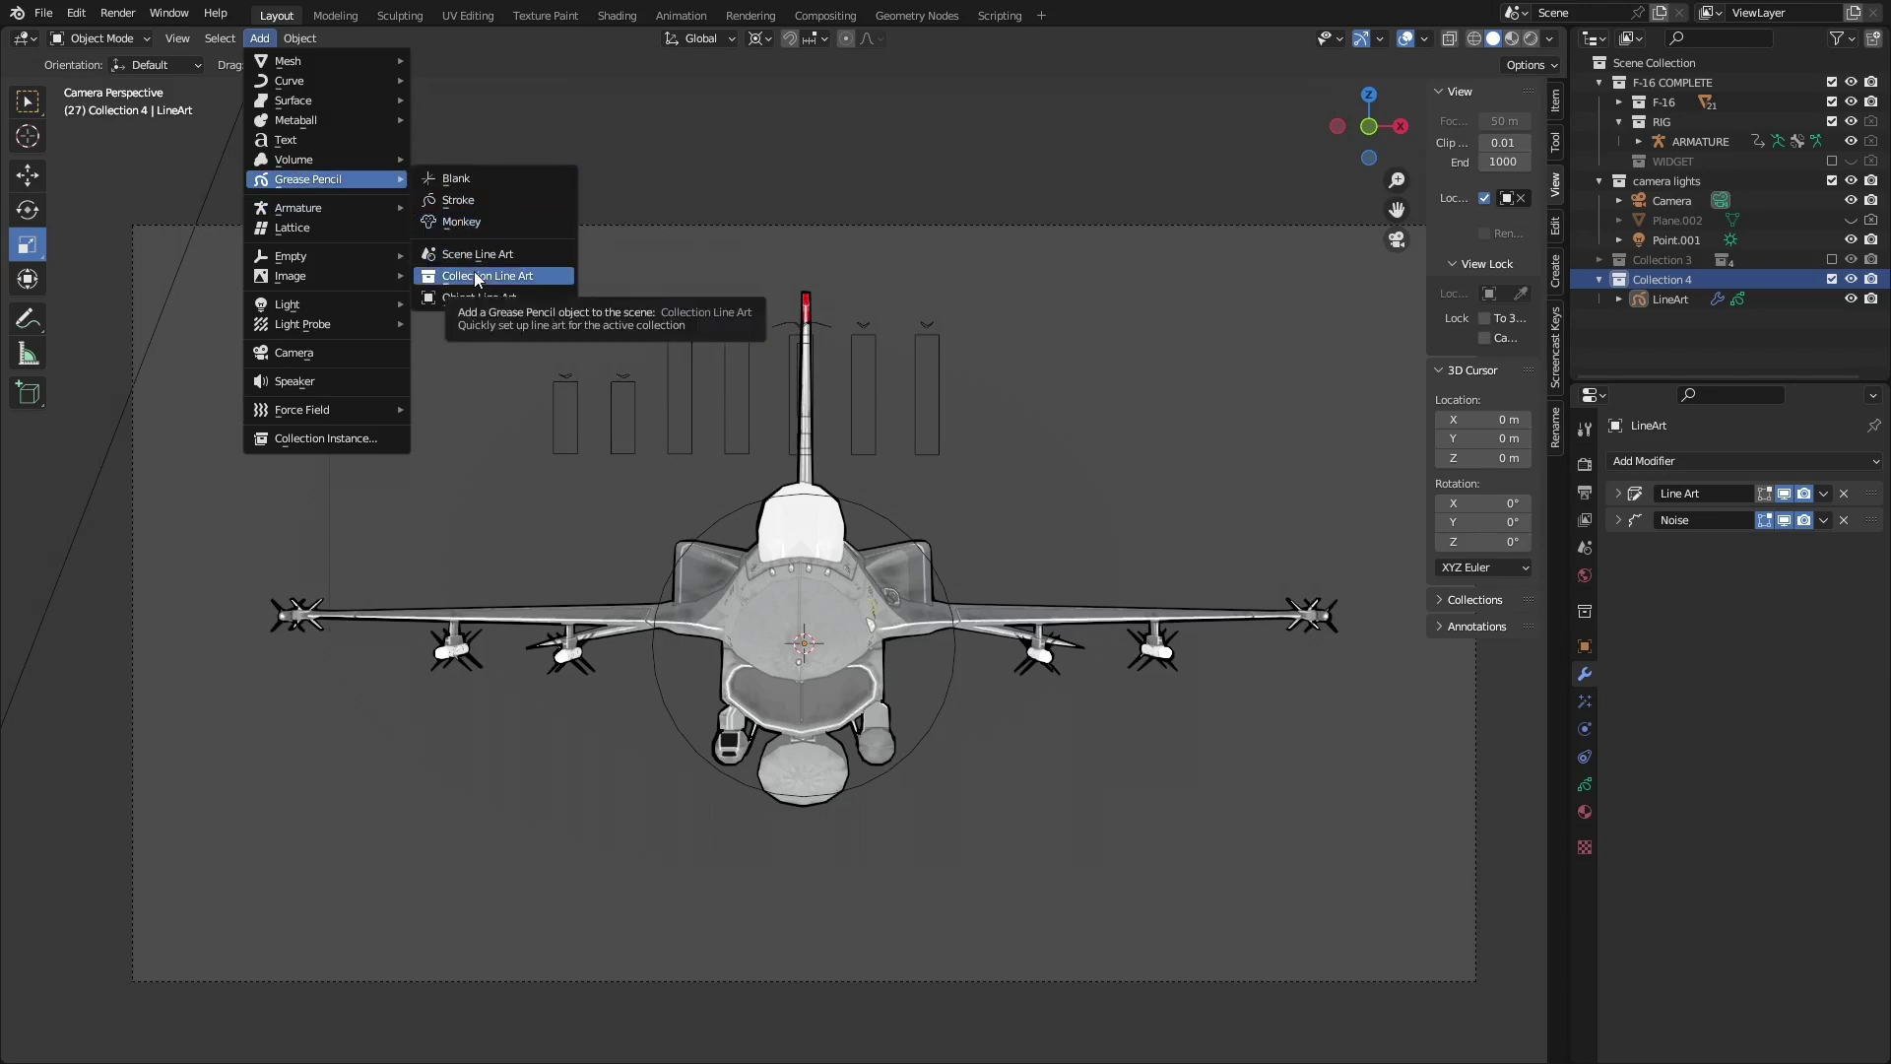
click(476, 276)
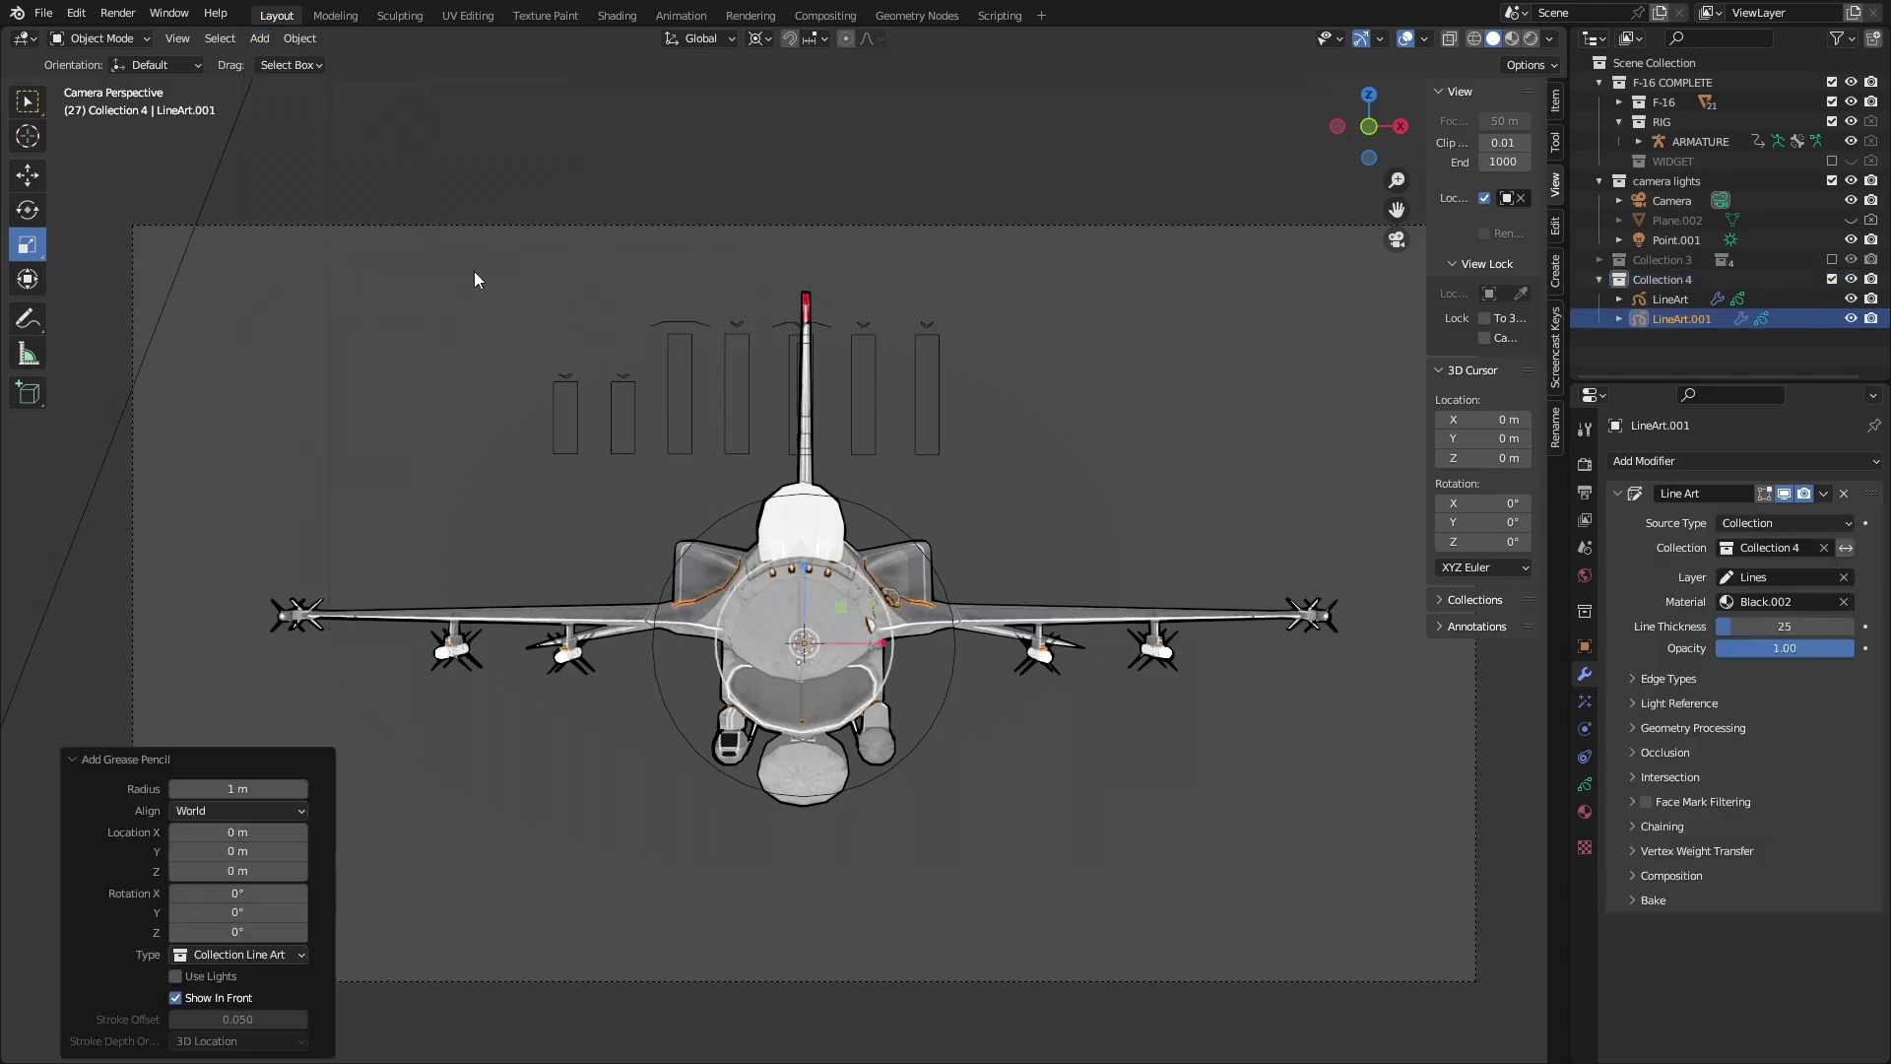
click(1683, 316)
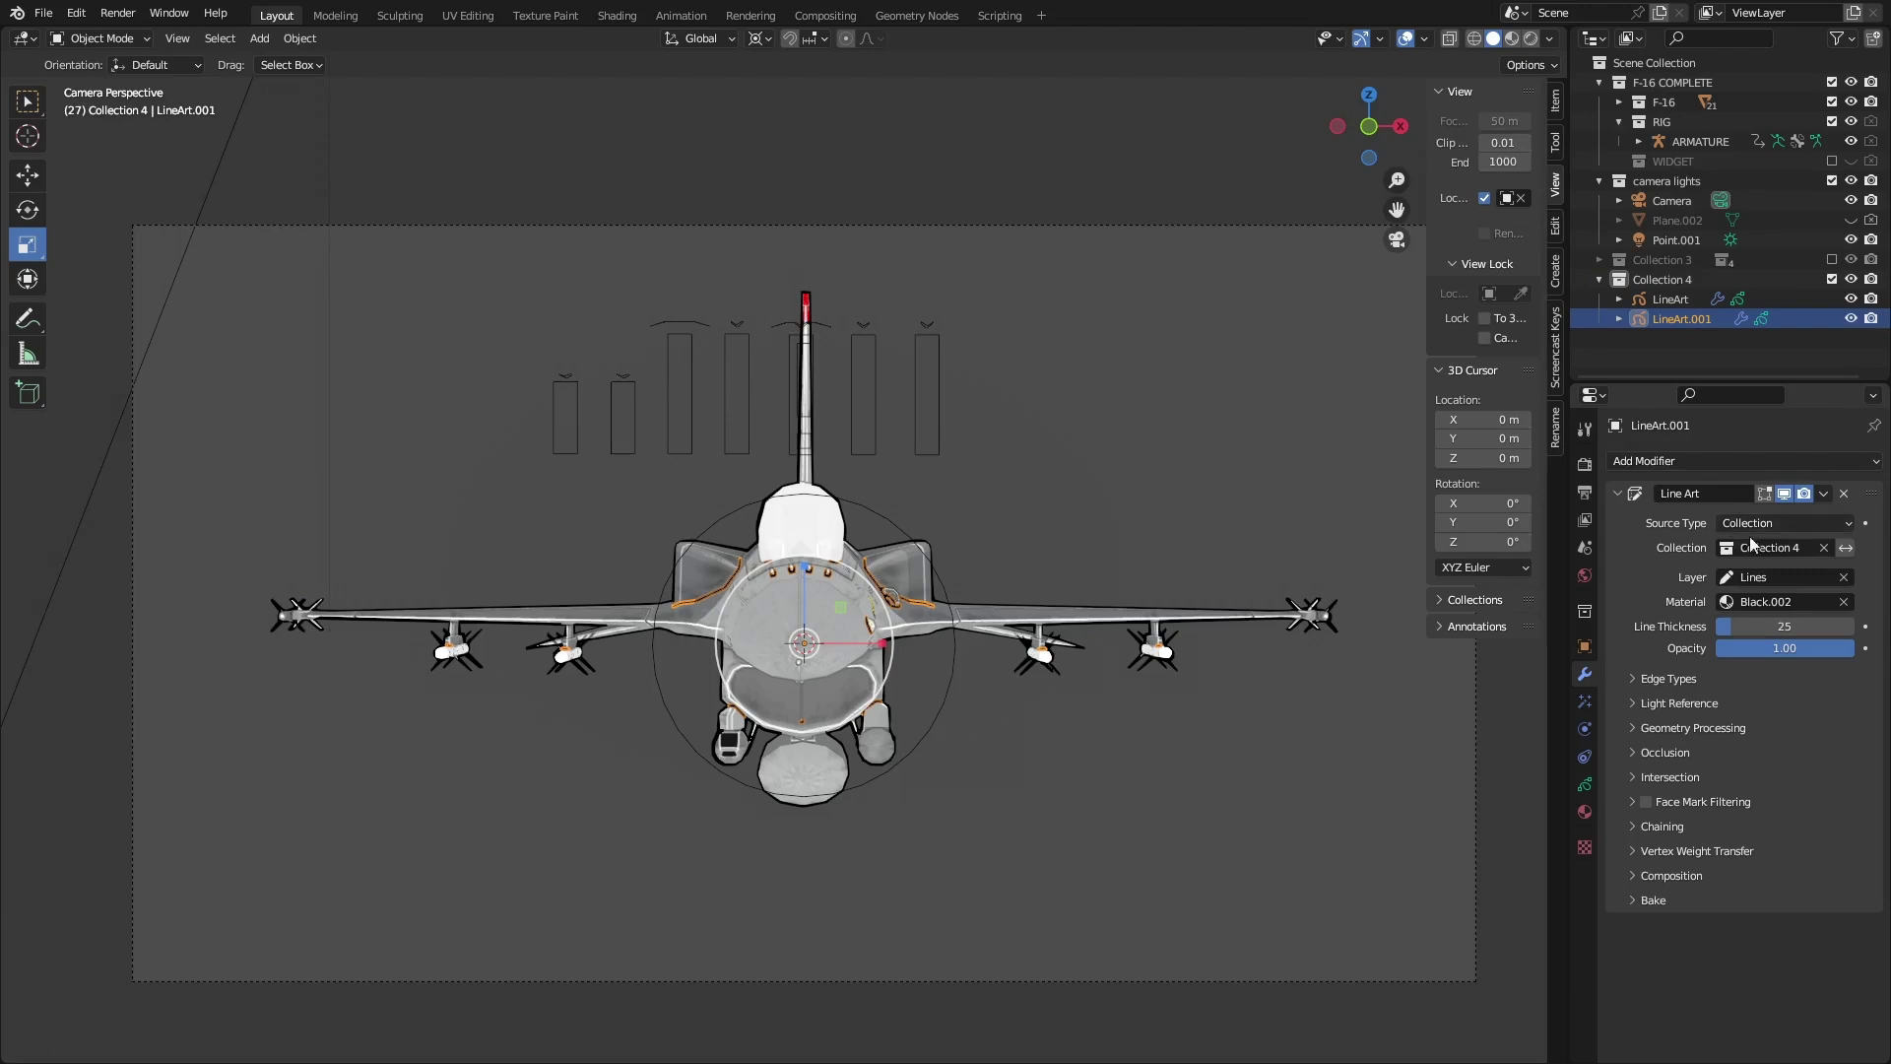
Set LineArt.001's Line Art source collection to F-16 COMPLETE
click(1822, 547)
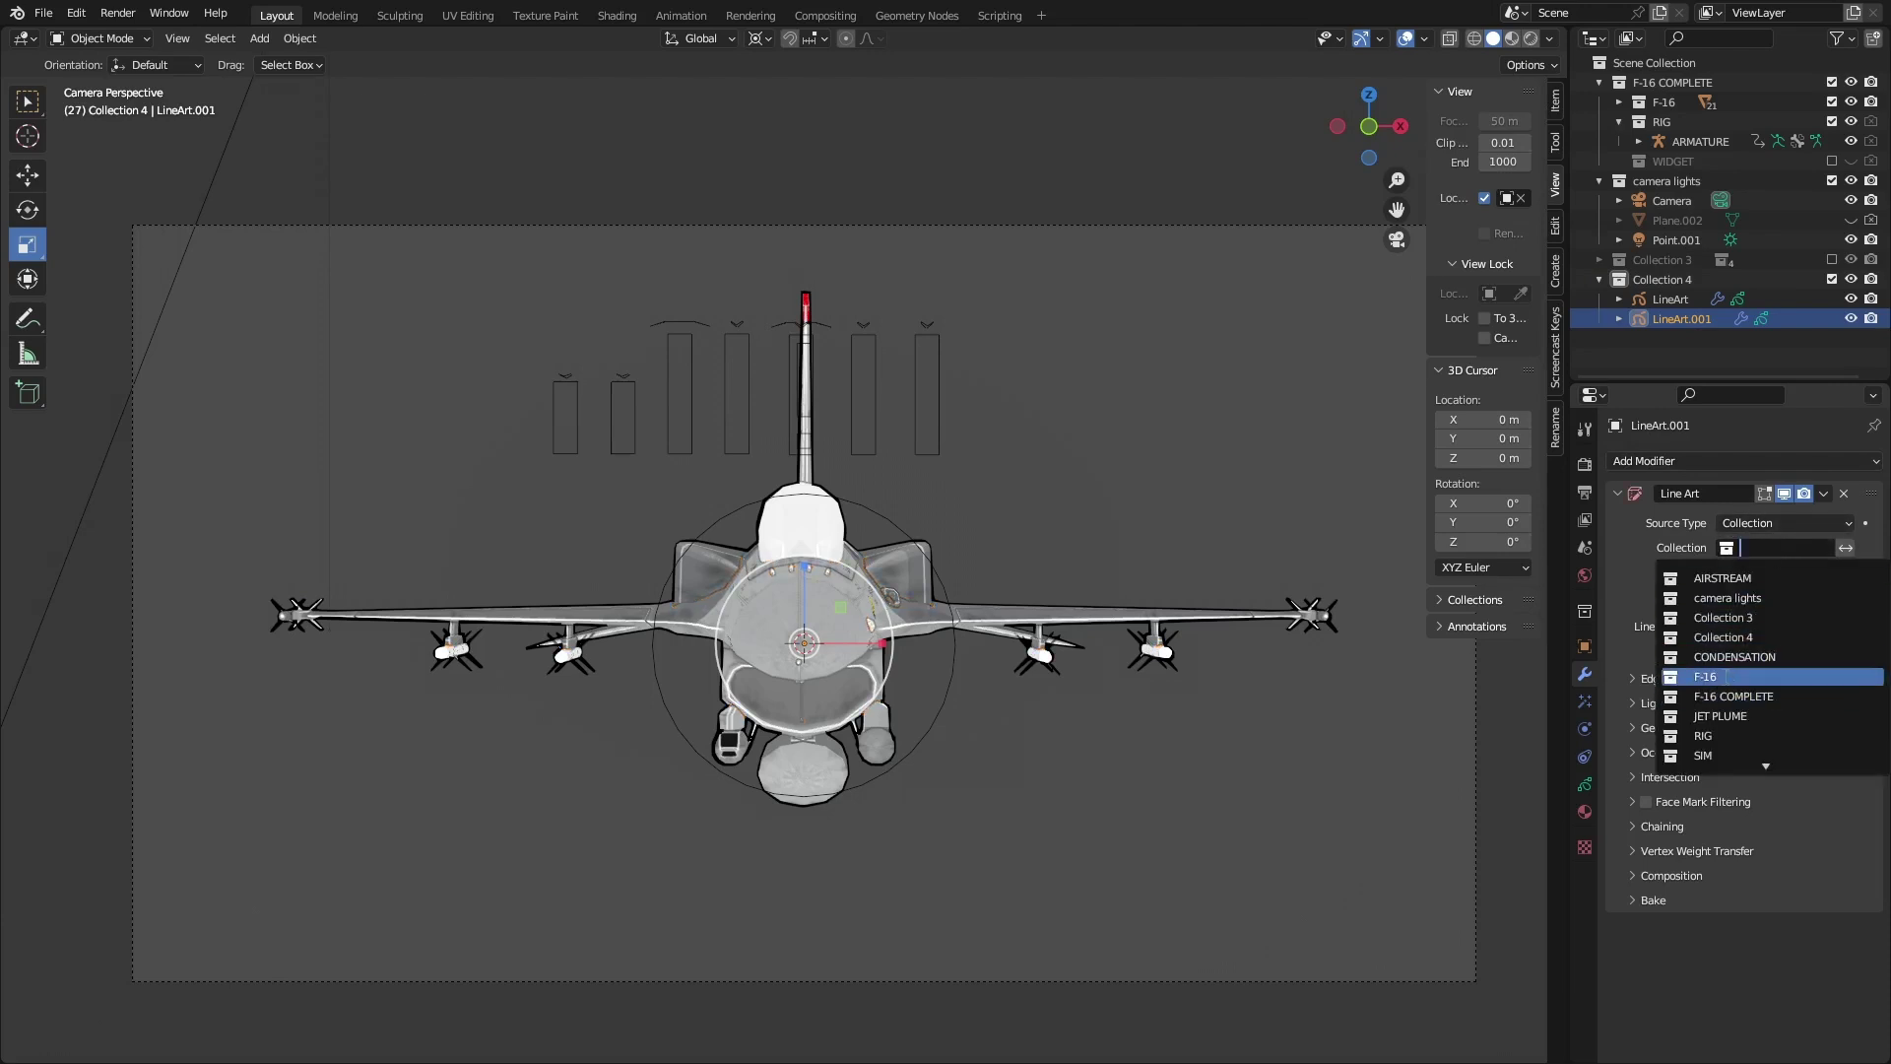
click(1729, 695)
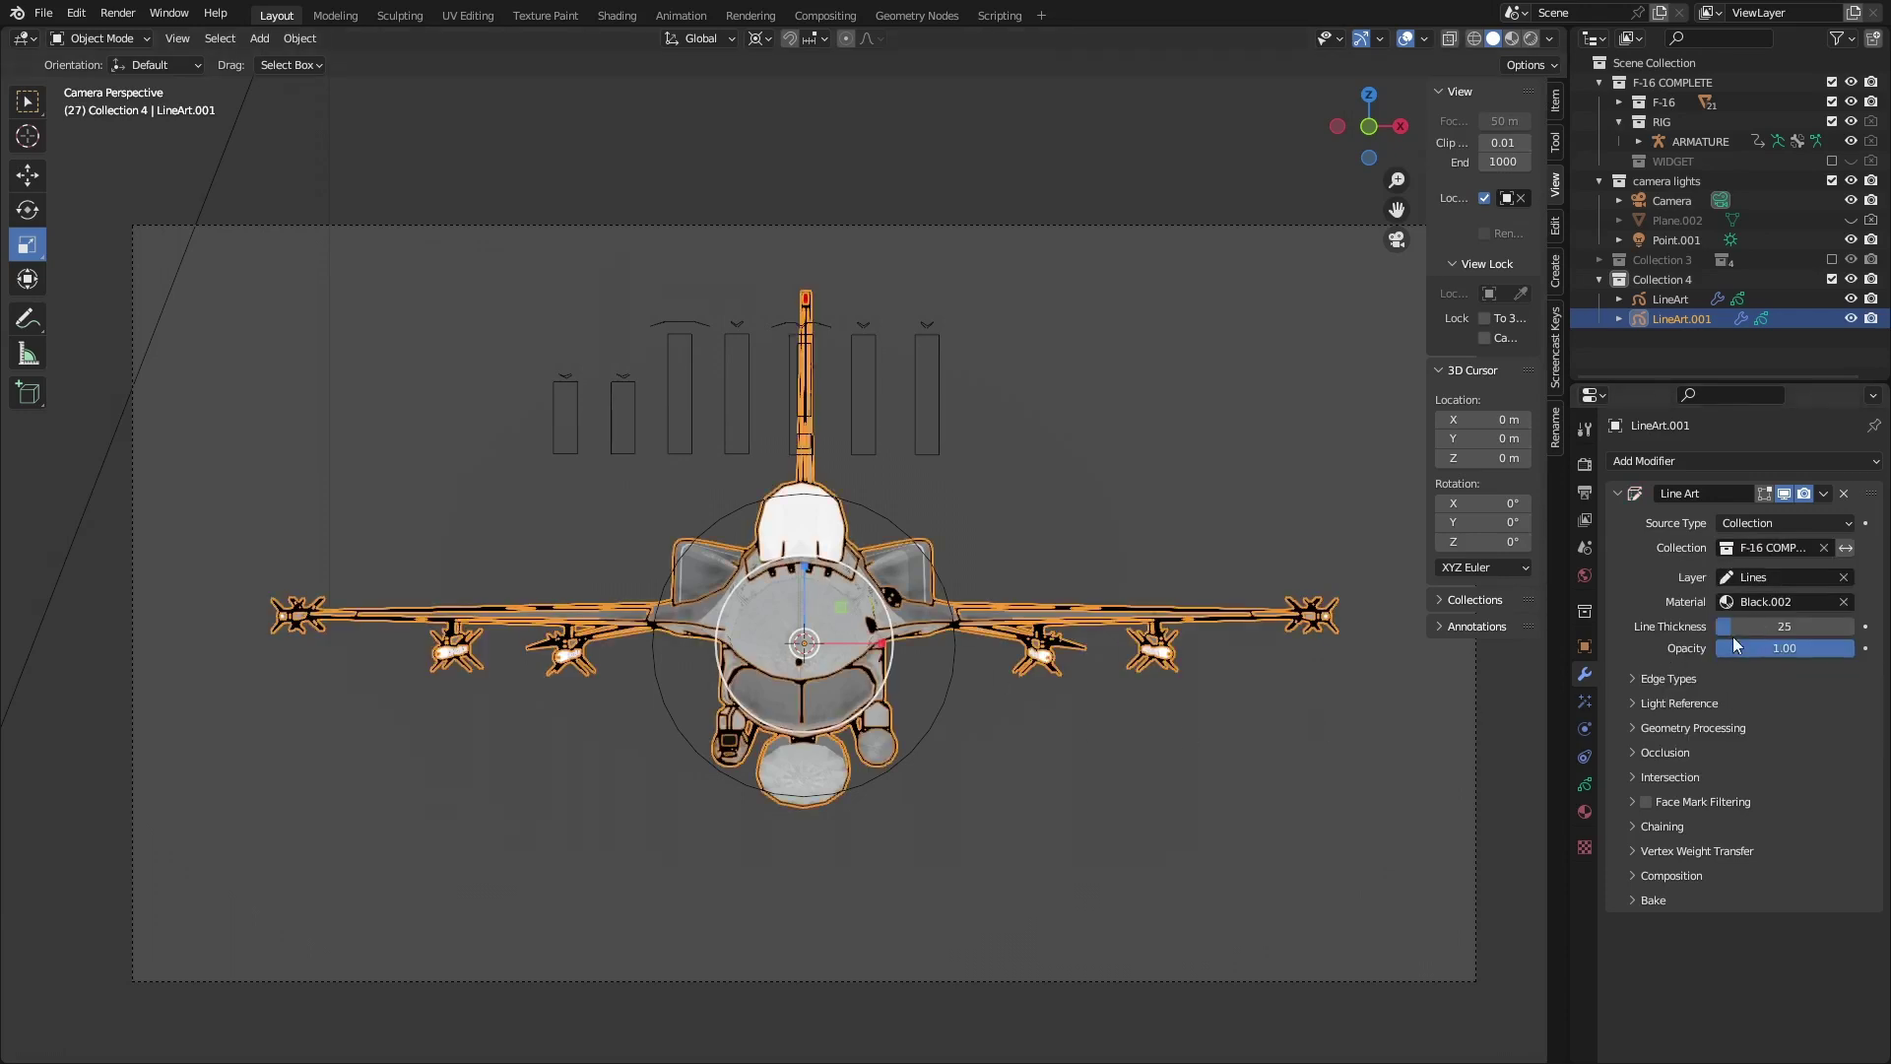
click(1633, 679)
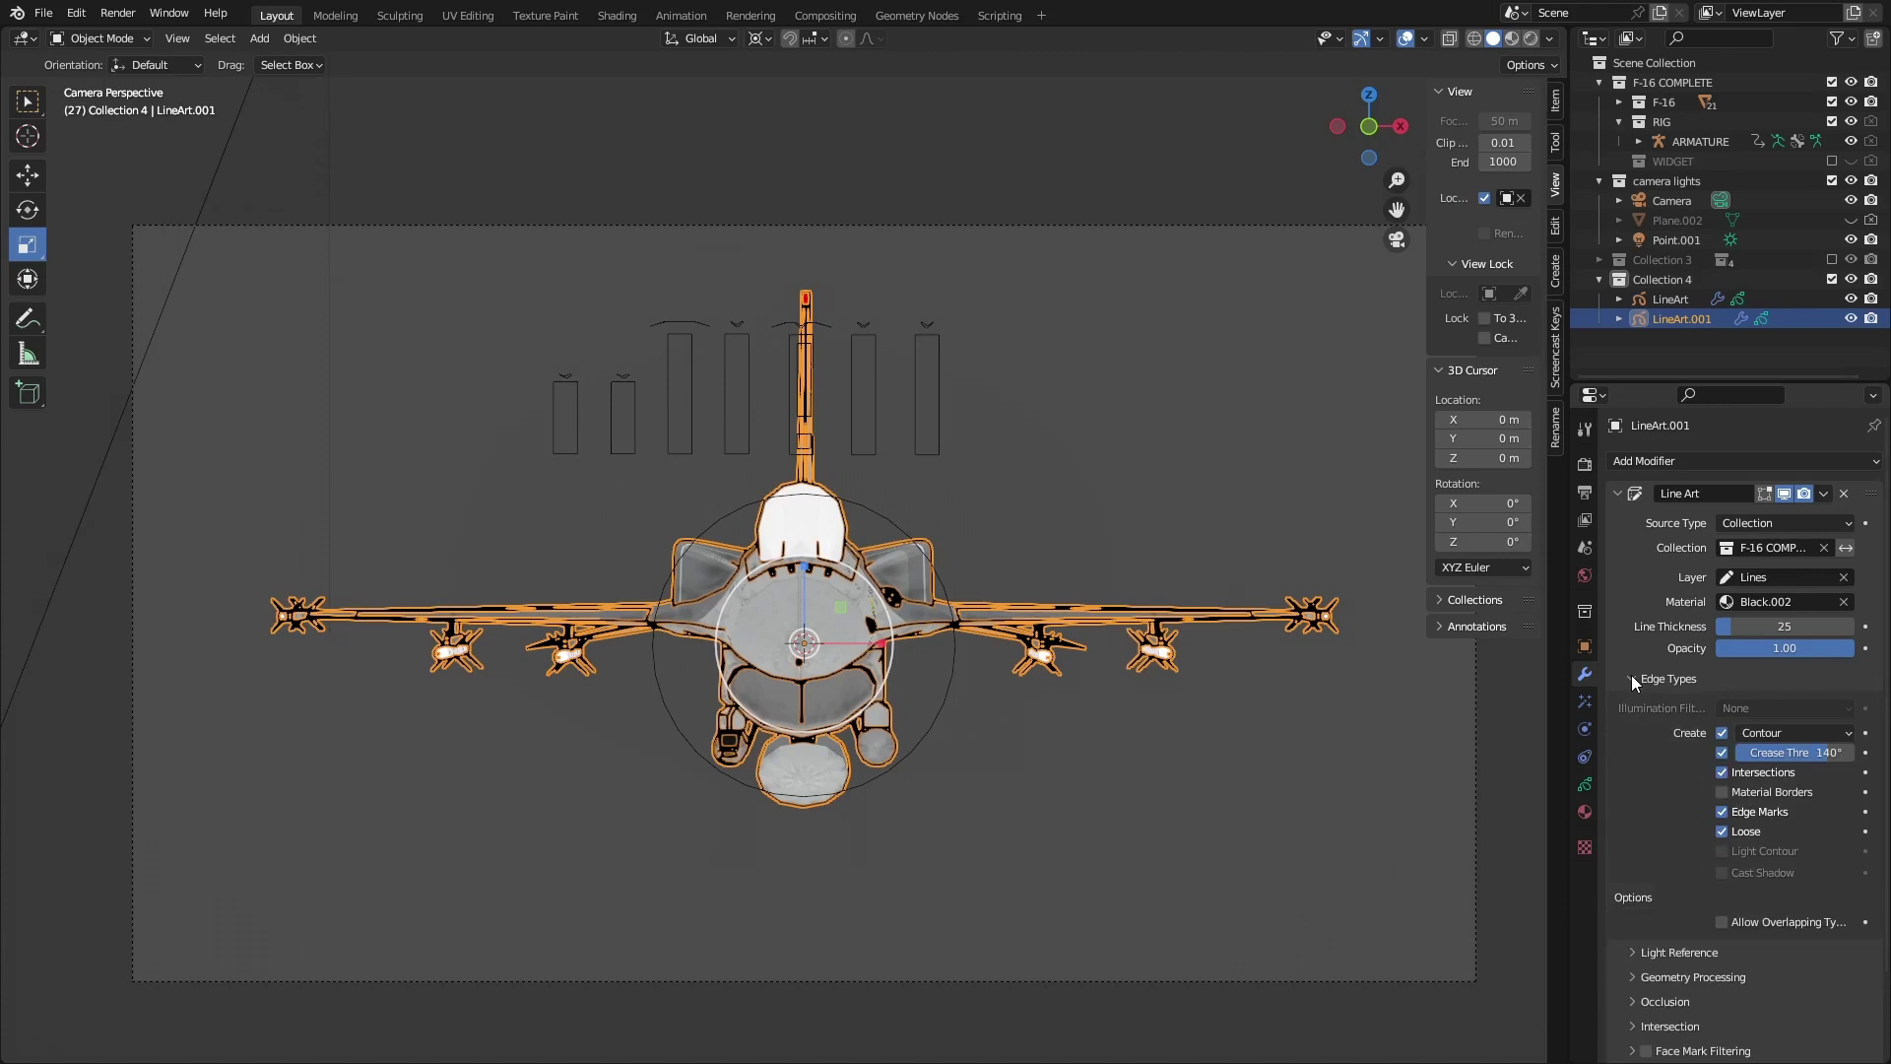
Thin LineArt.001's strokes to thickness 11 and lower the crease threshold to about 99°
click(1775, 735)
drag(1751, 627, 1700, 627)
click(1106, 520)
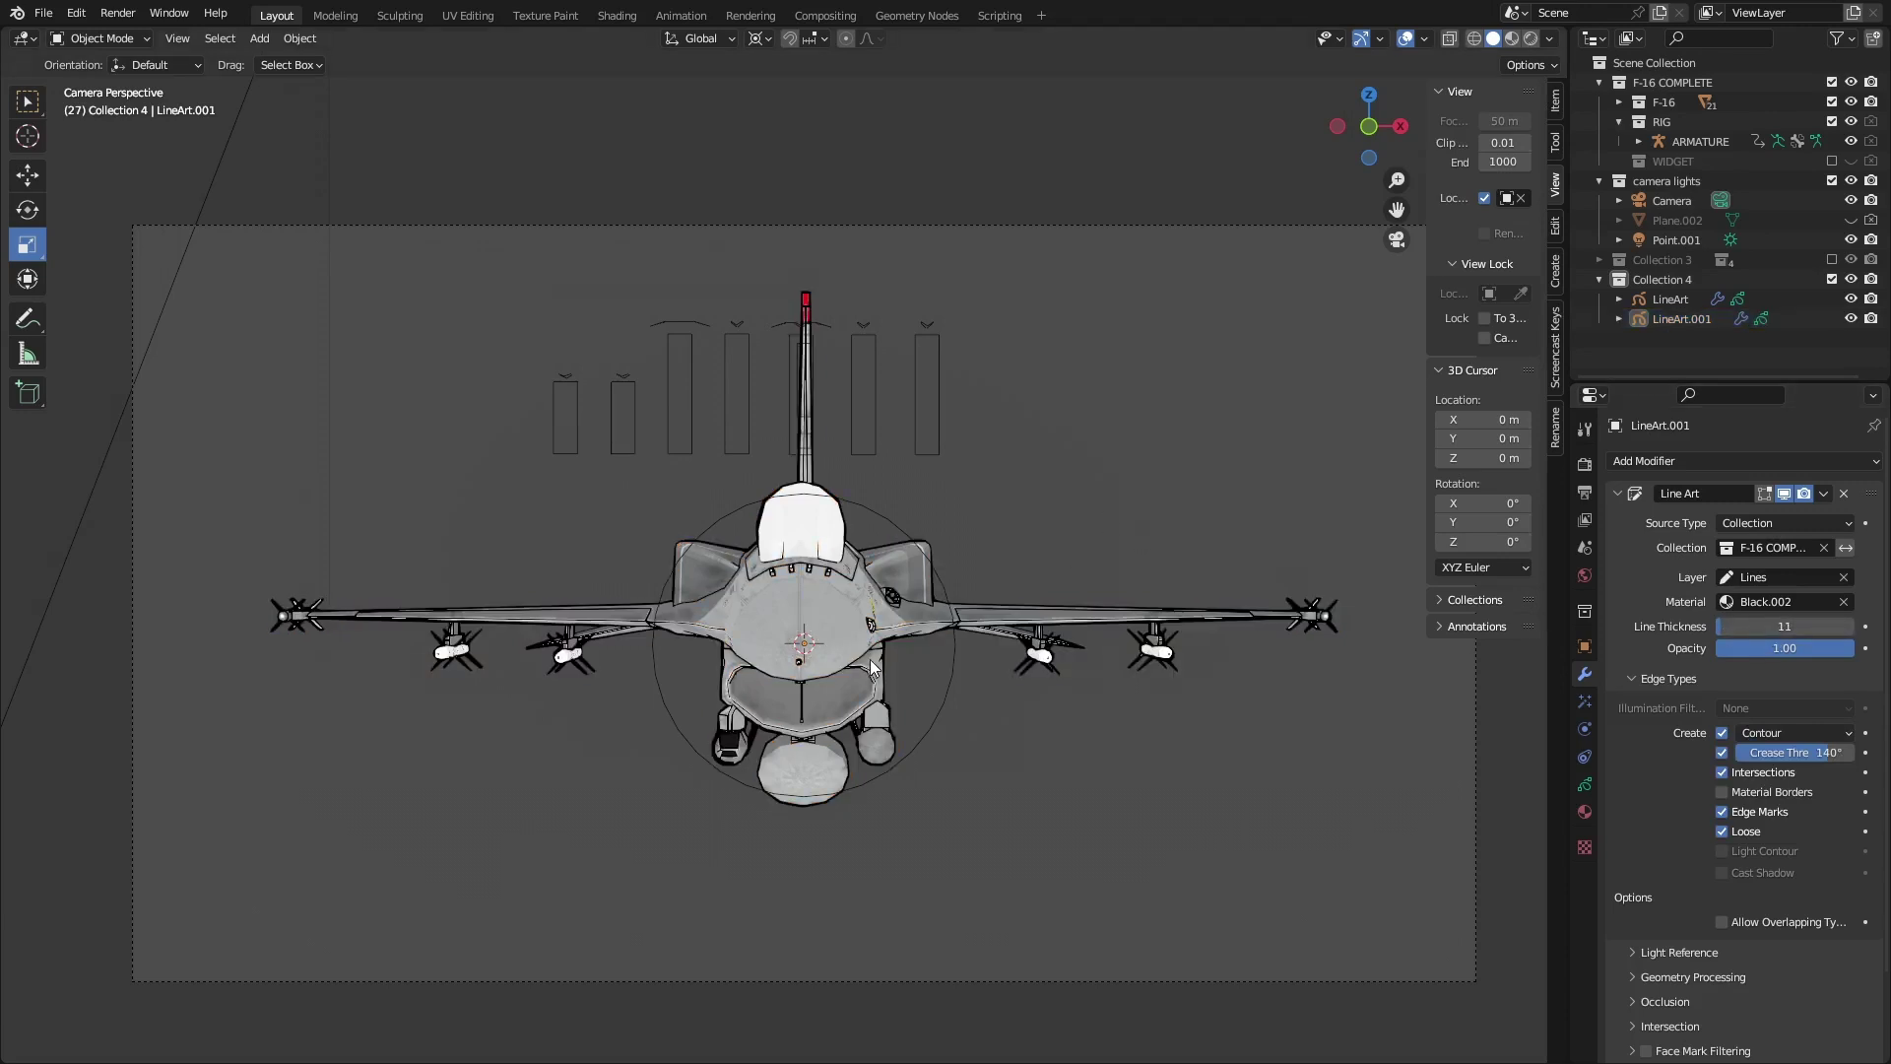
scroll(872, 660, up, 2)
scroll(747, 607, up, 2)
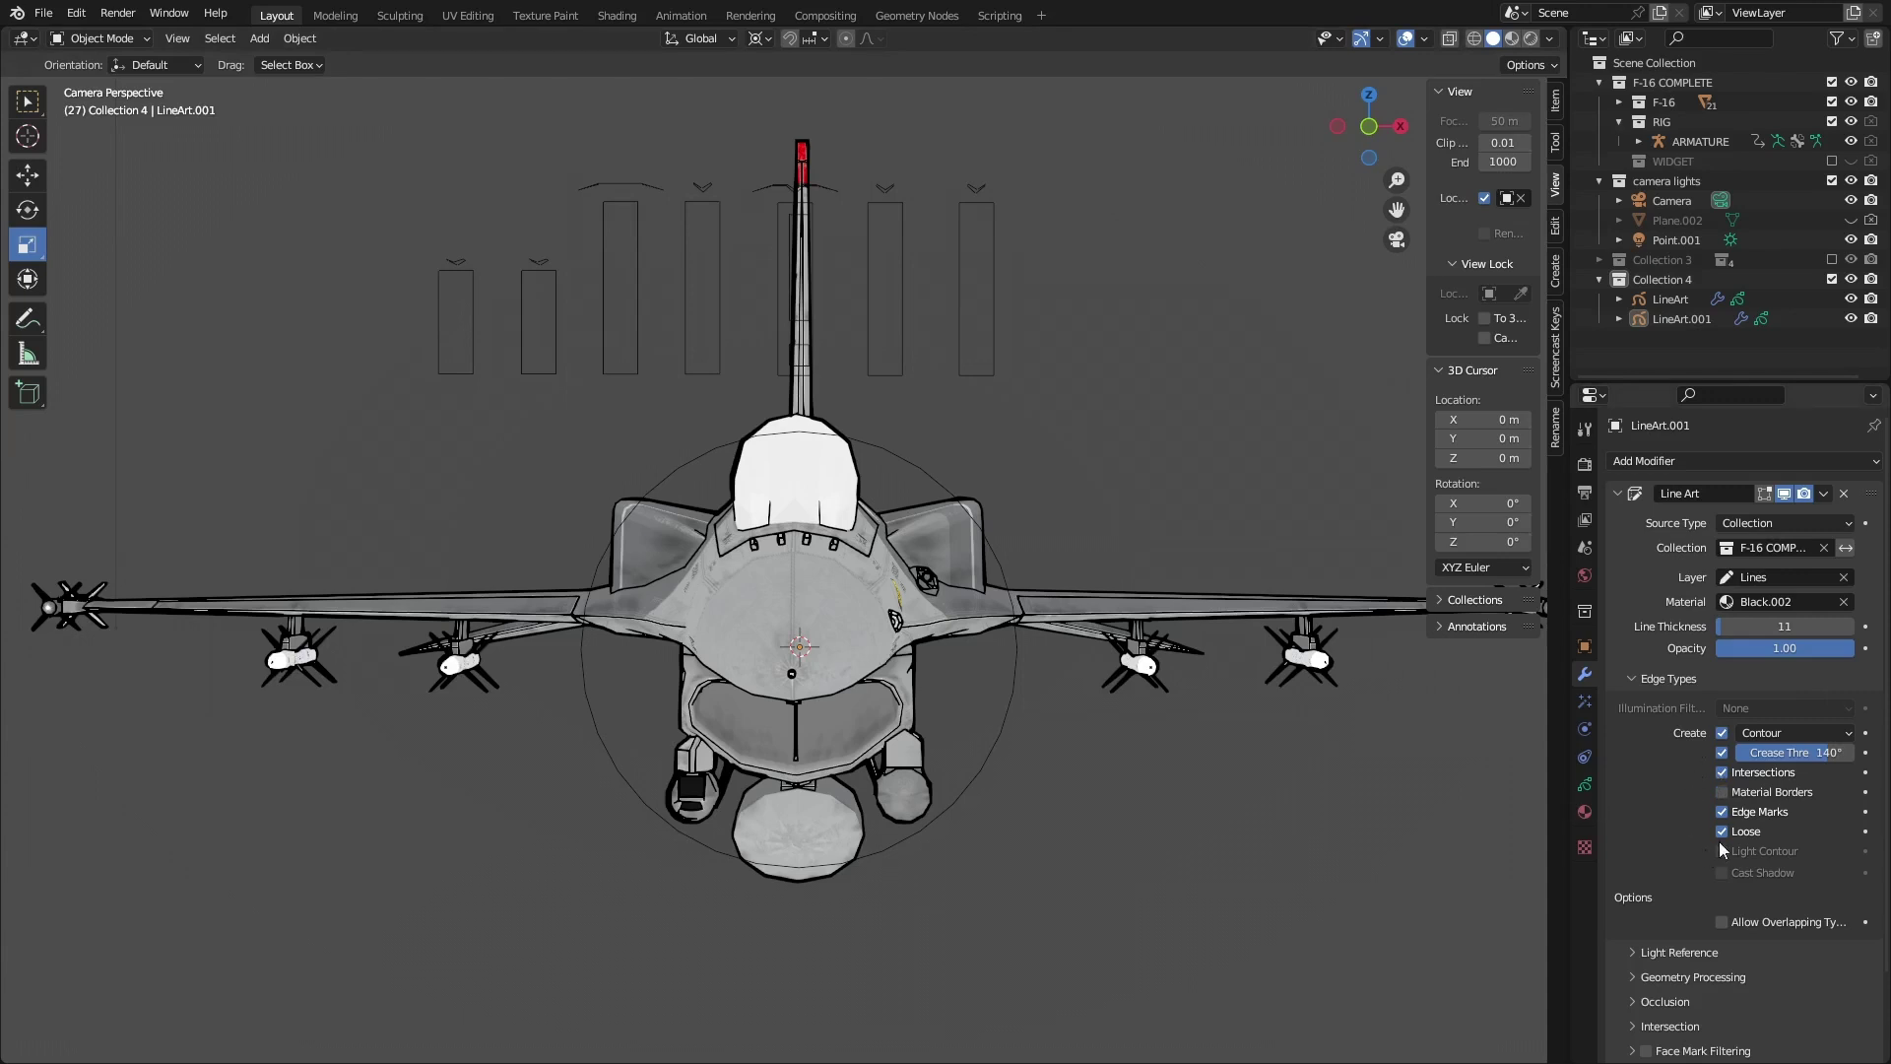
drag(1796, 751, 1724, 761)
Add a Noise modifier to LineArt.001, zero its Position and raise the Noise Scale
key(ctrl+x)
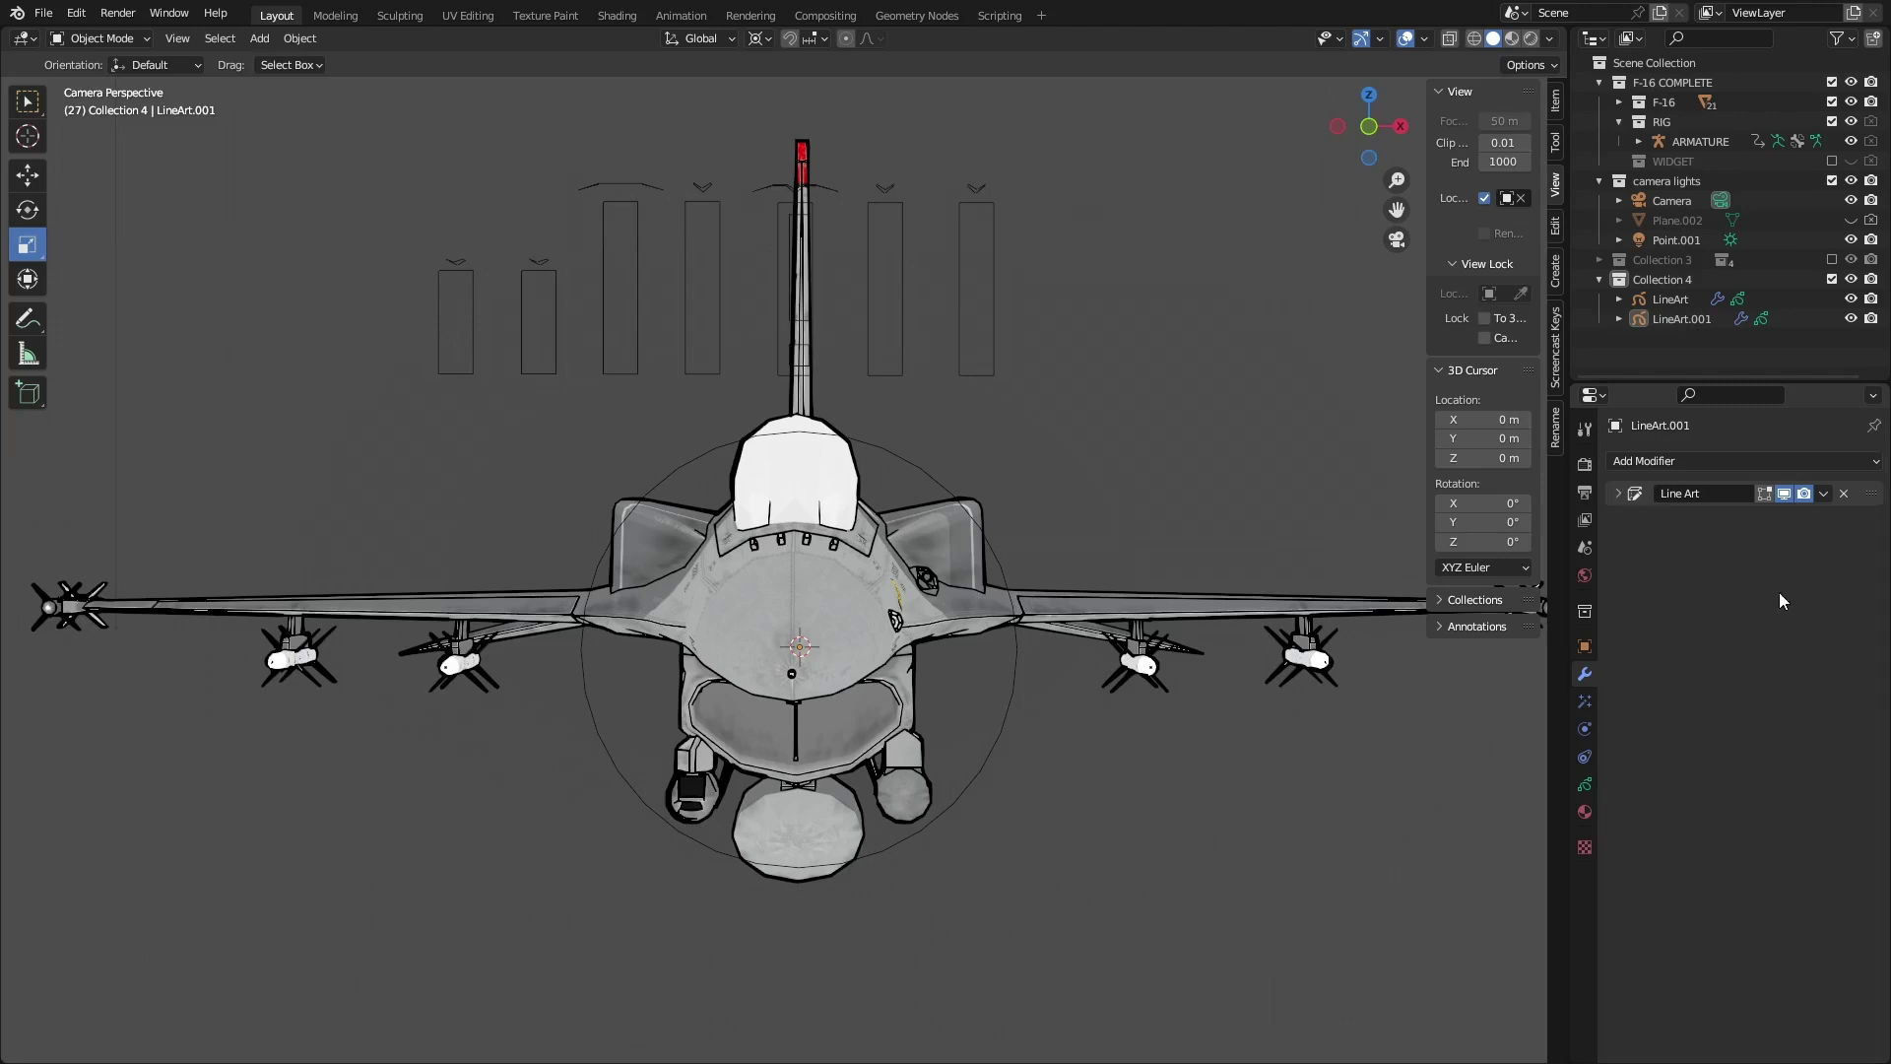
click(1877, 464)
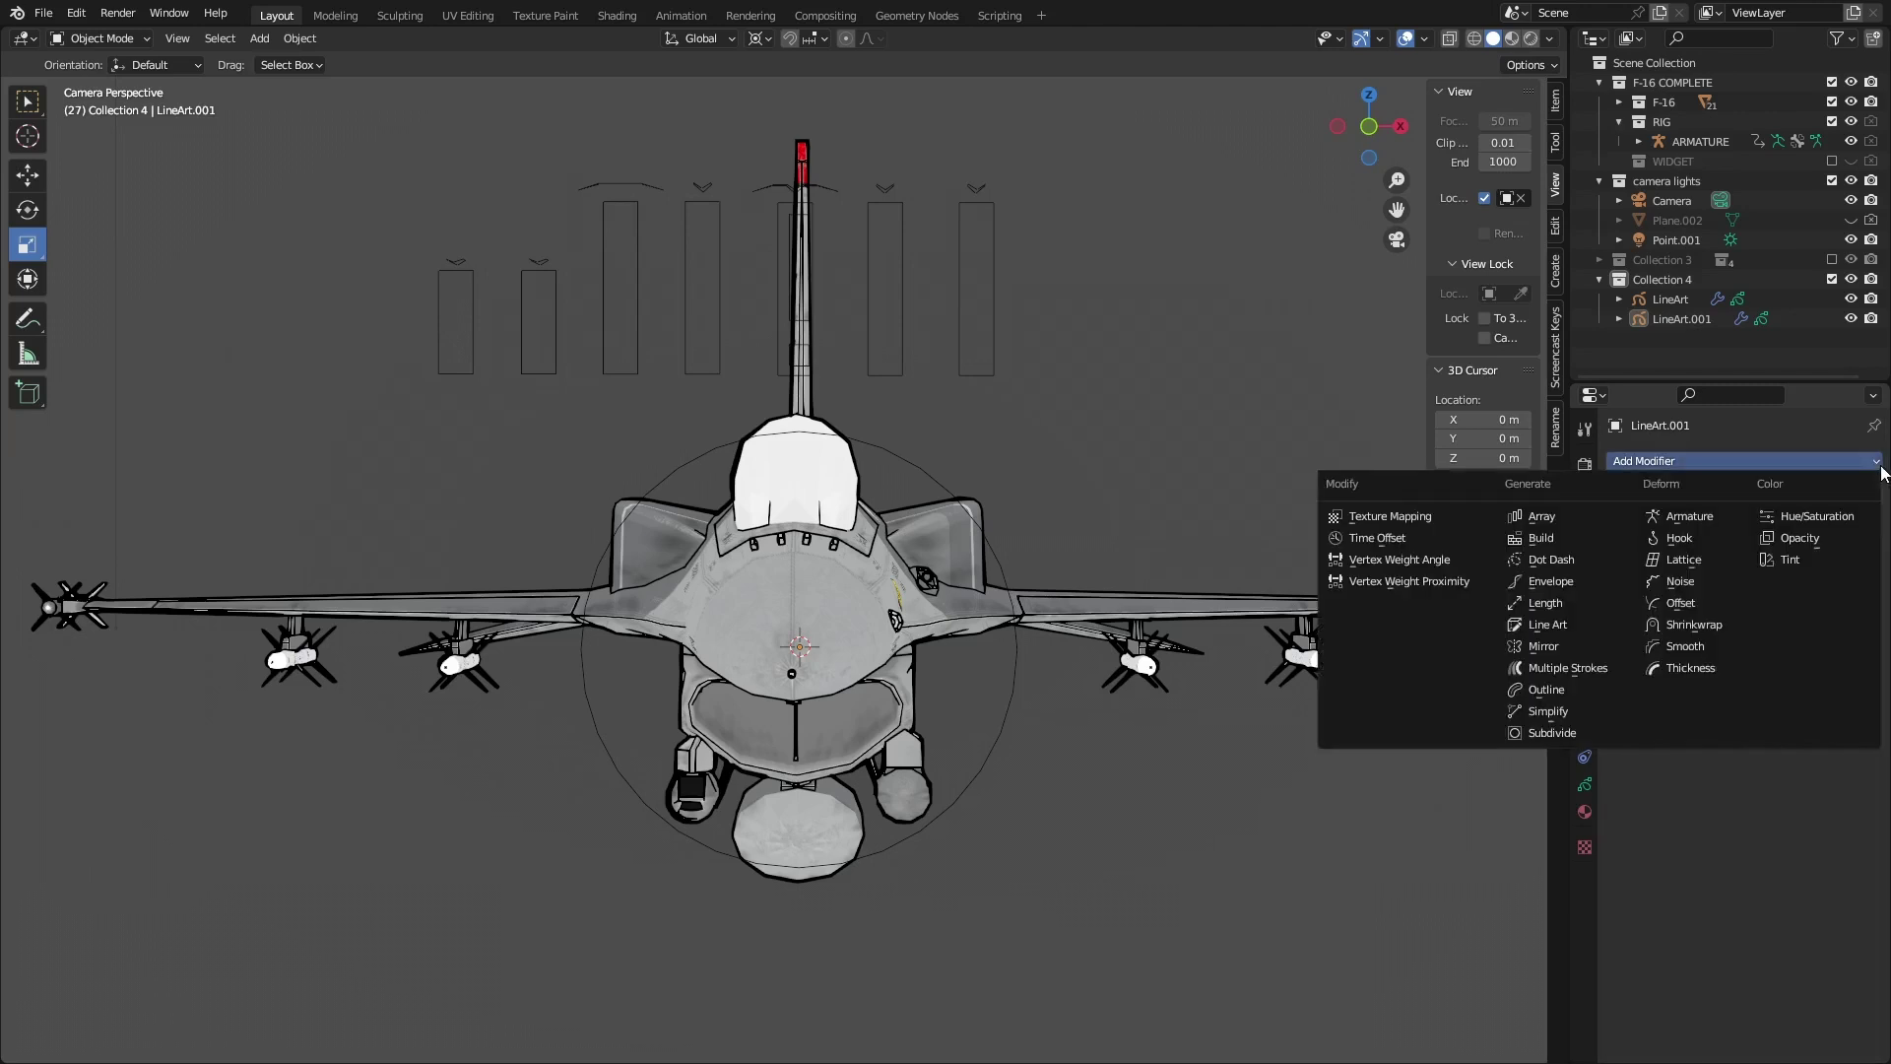
click(1684, 582)
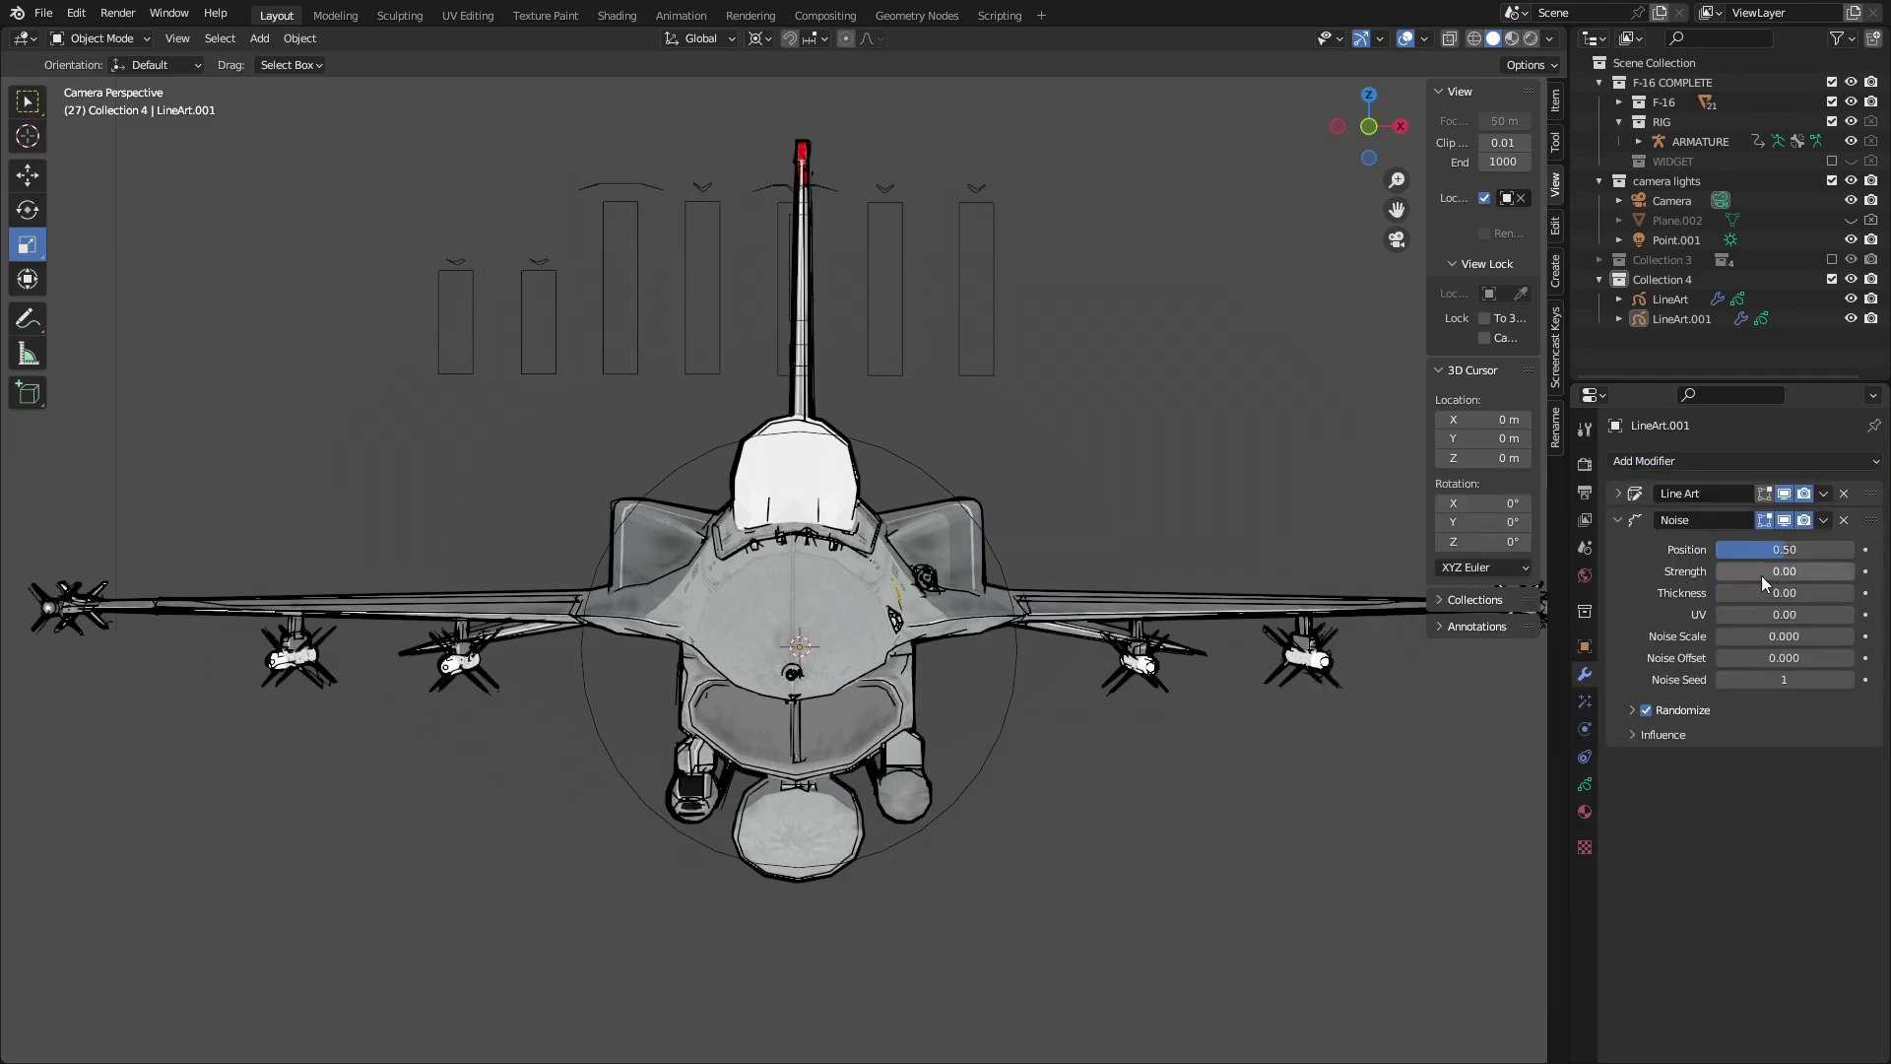
drag(1765, 548, 1721, 548)
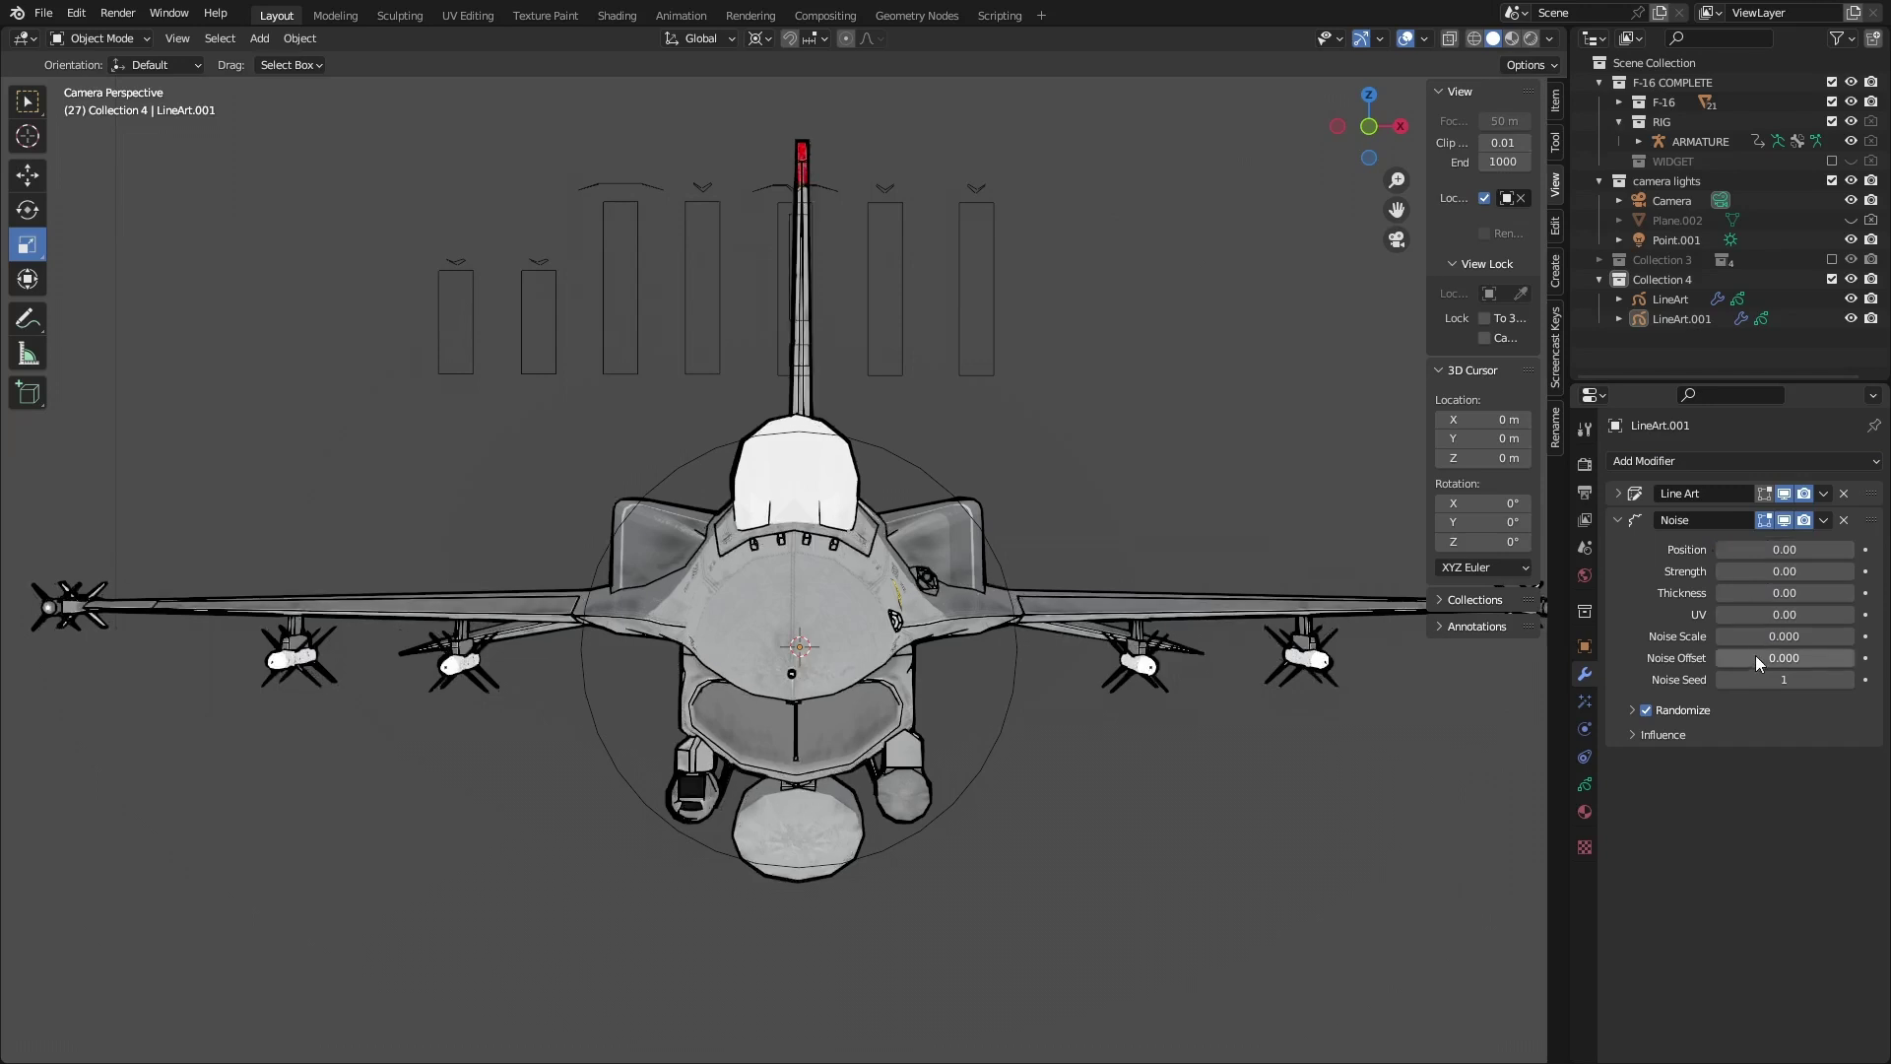
mouse_move(1754, 636)
mouse_down()
mouse_move(1833, 593)
mouse_move(1811, 592)
mouse_up()
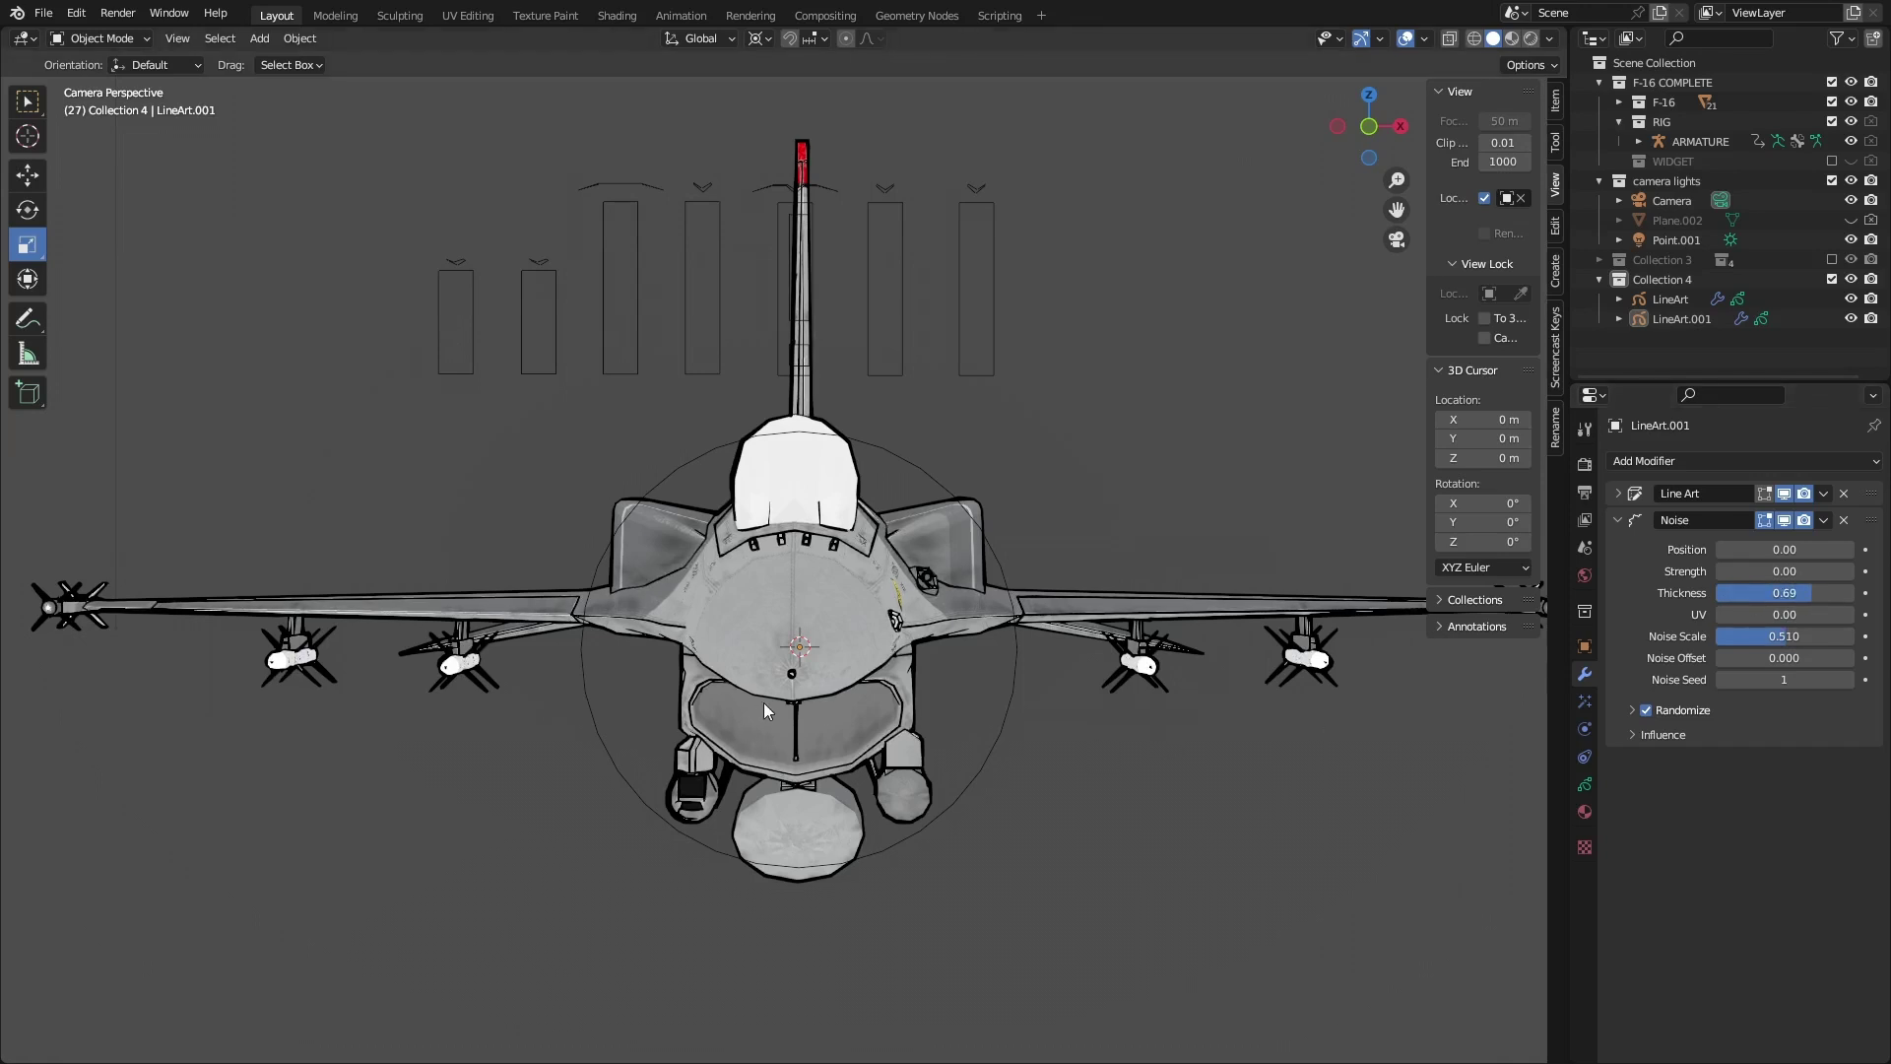
scroll(735, 576, up, 2)
scroll(733, 578, up, 2)
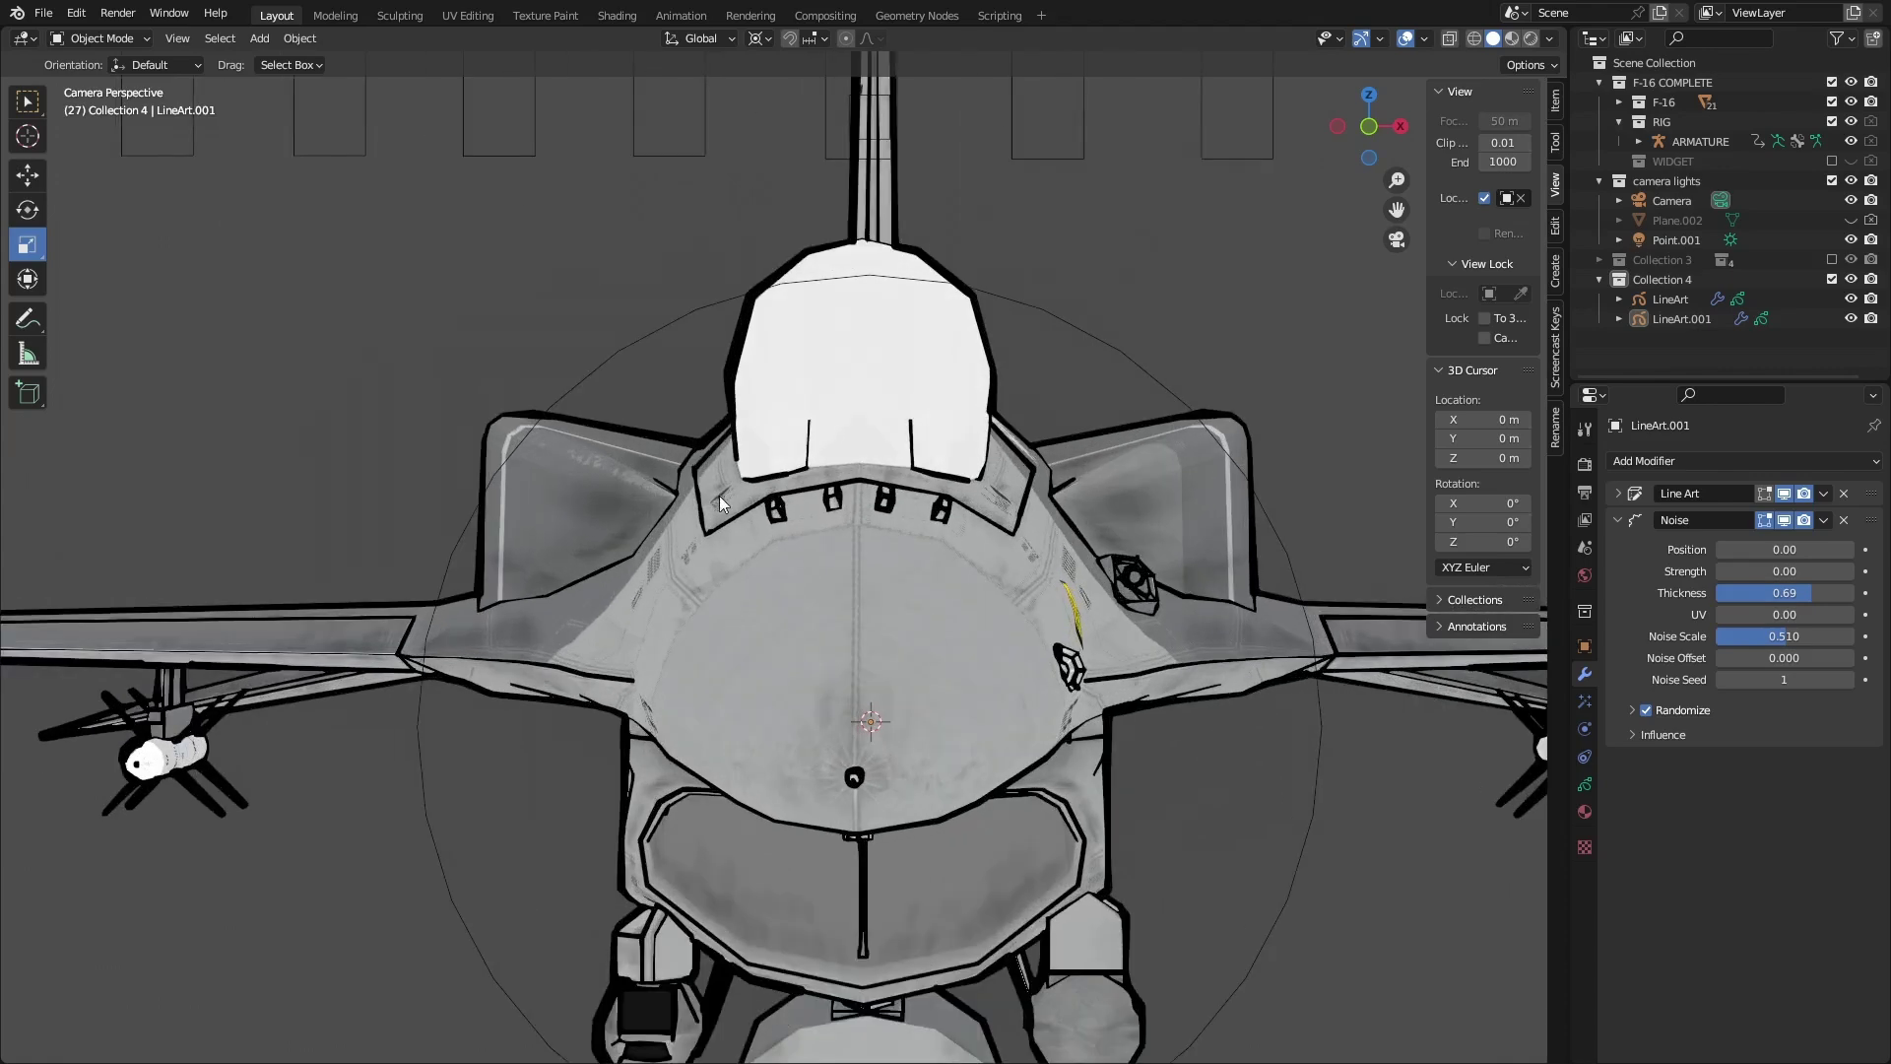
scroll(991, 519, up, 1)
scroll(990, 520, up, 2)
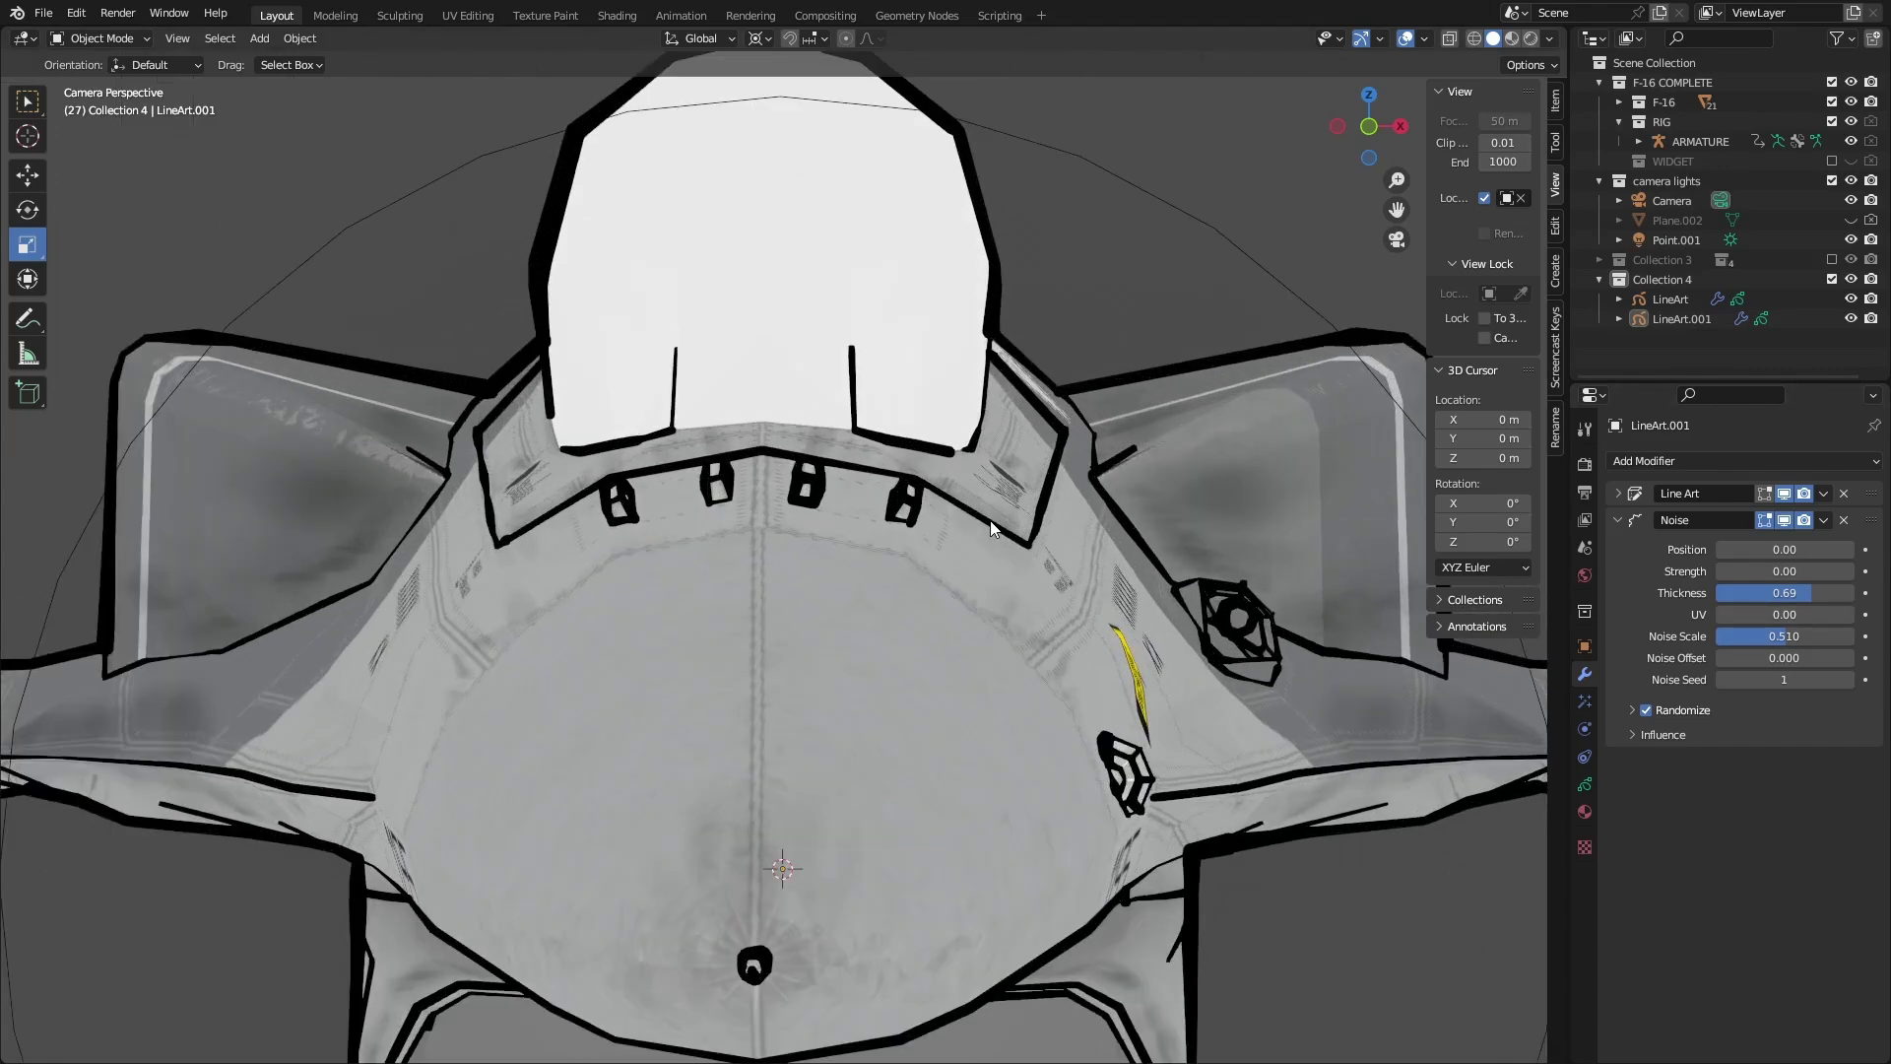
Give the noise a small position offset of 0.10 and raise Noise Scale to 1.000
drag(1759, 548, 1790, 548)
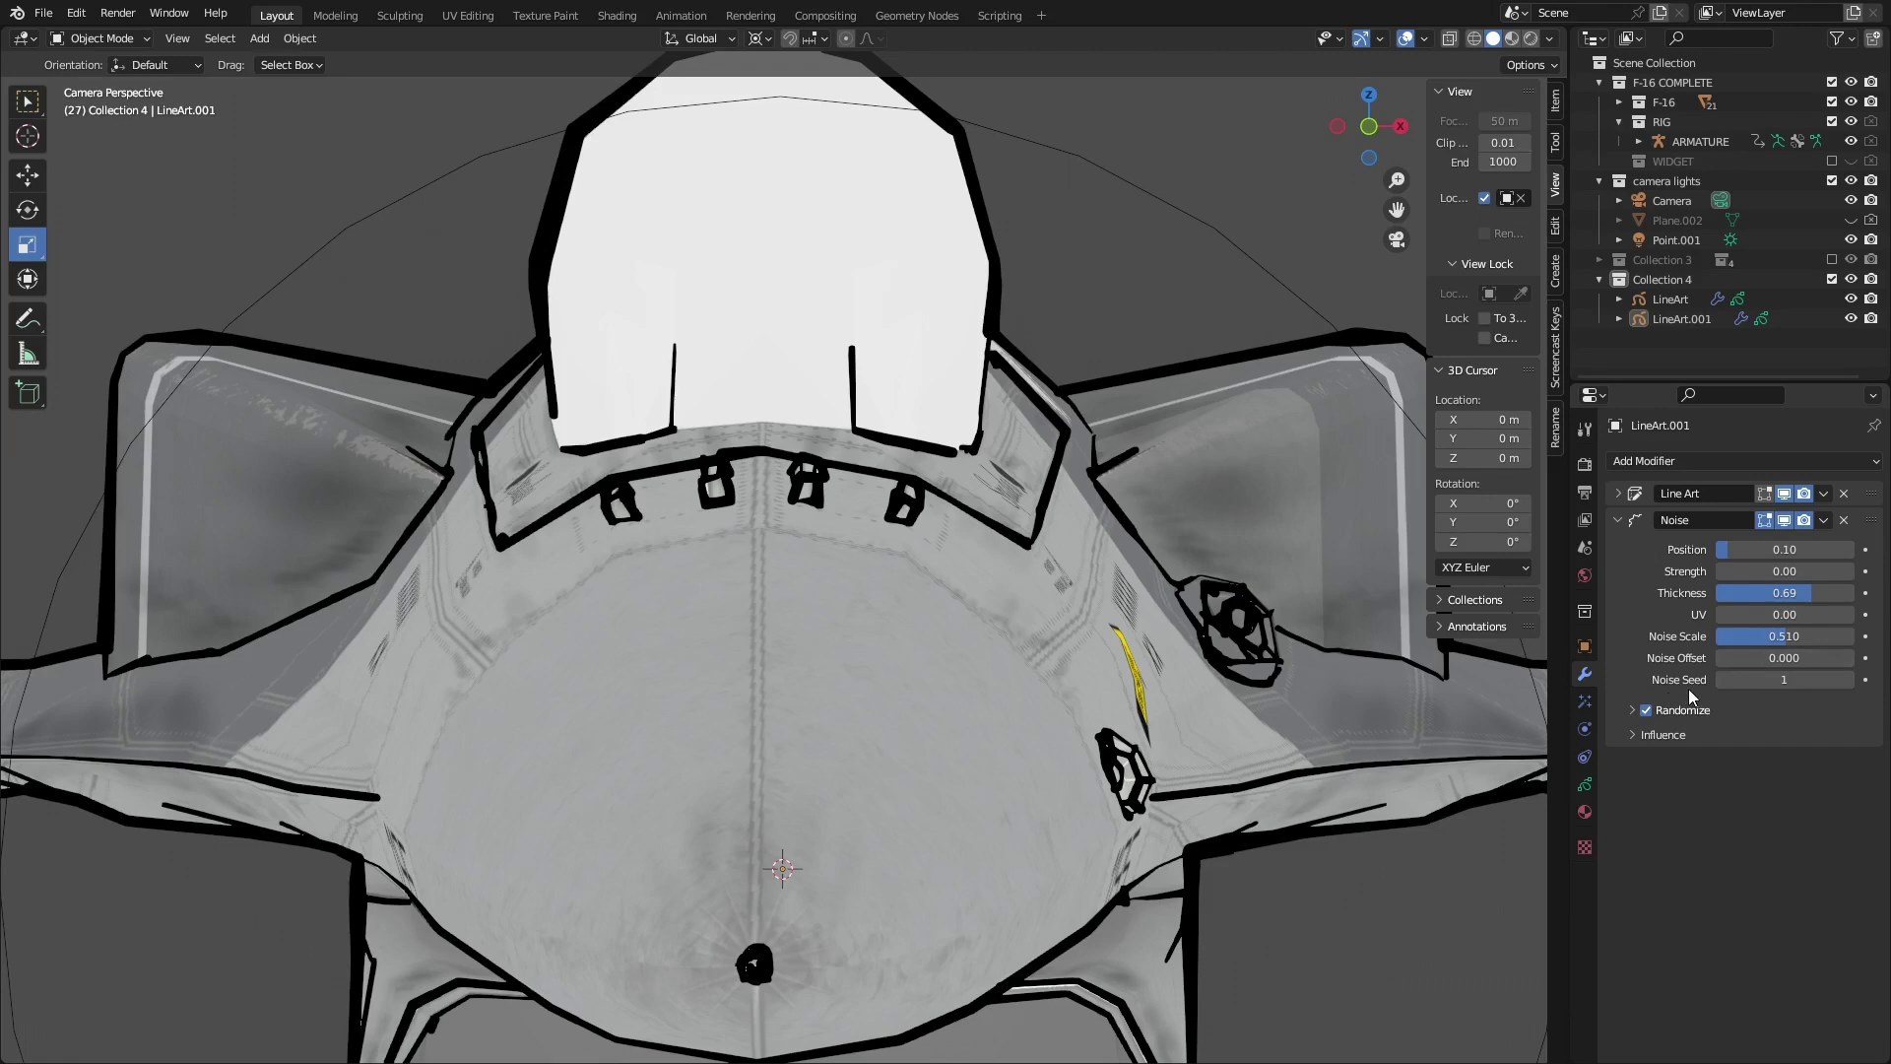
drag(1758, 635, 1856, 635)
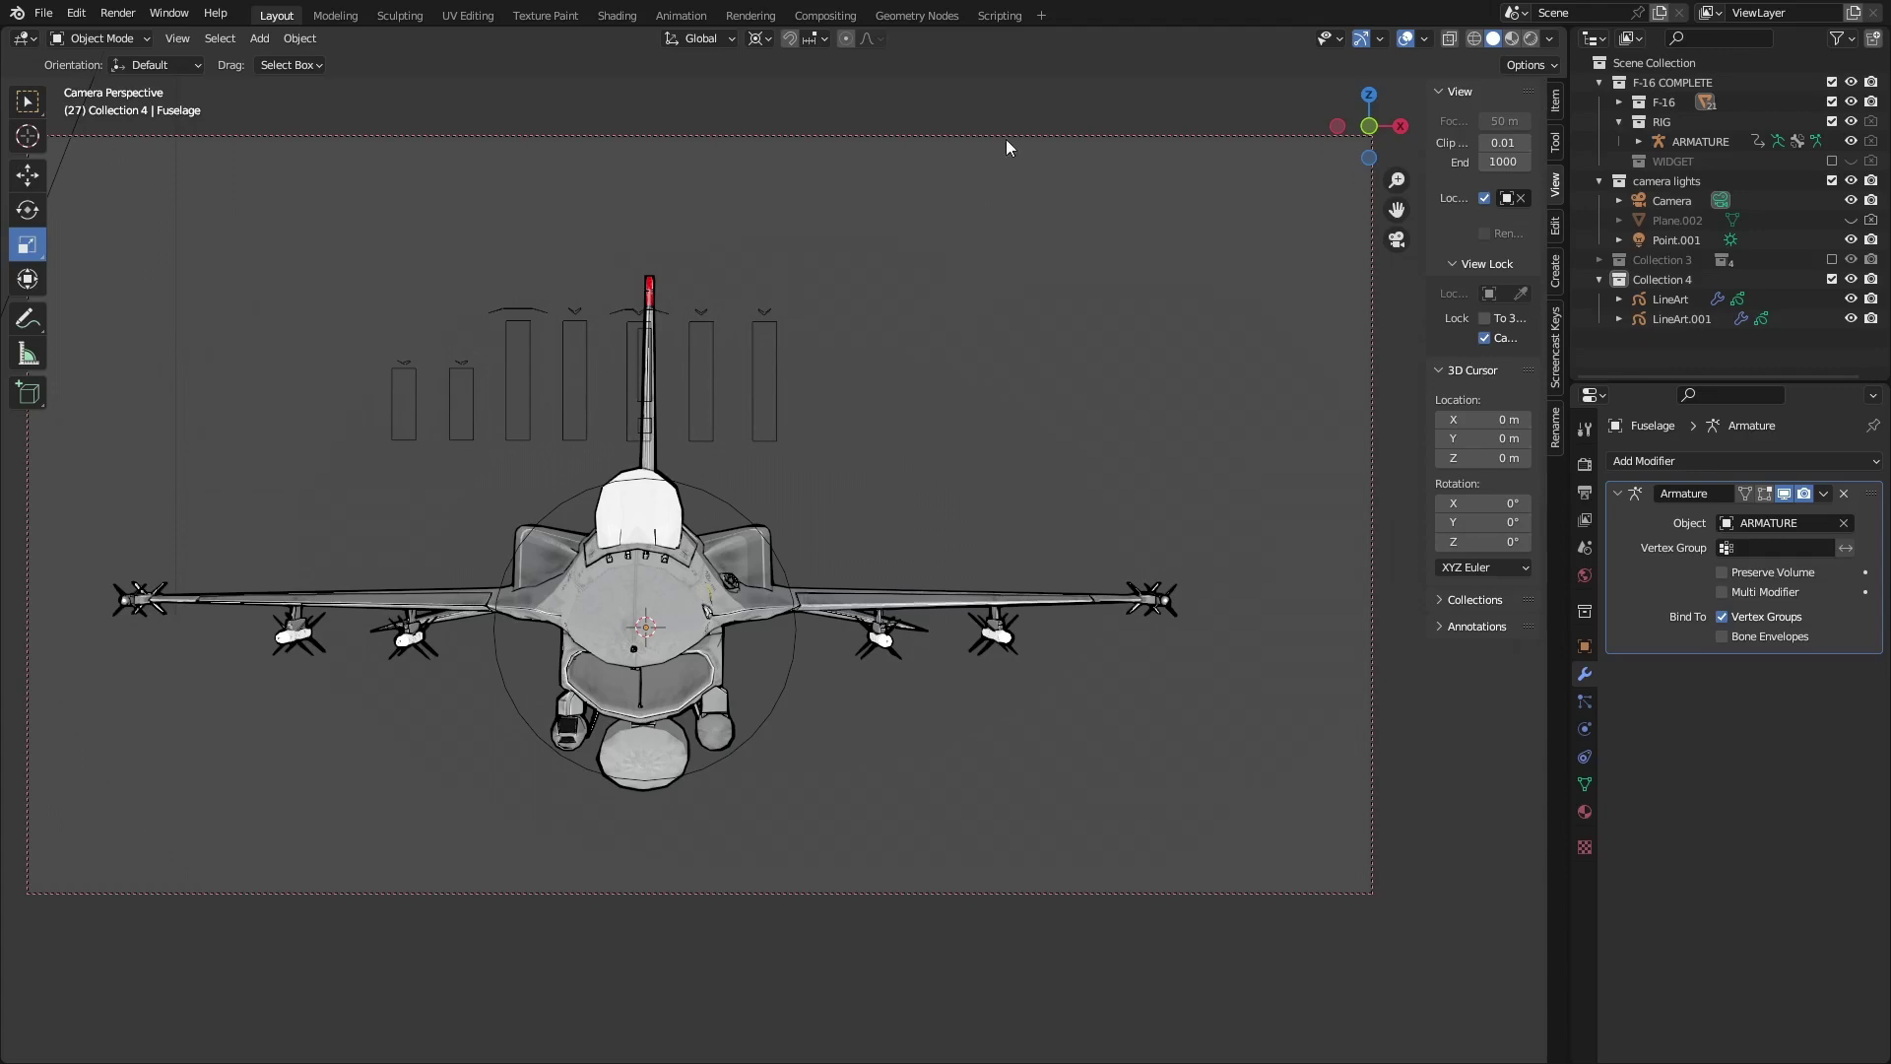
Orbit the locked camera to a front-left, slightly raised view of the jet and hide viewport overlays
mouse_move(713, 543)
middle_down()
mouse_move(690, 543)
mouse_move(838, 527)
mouse_move(791, 506)
middle_up()
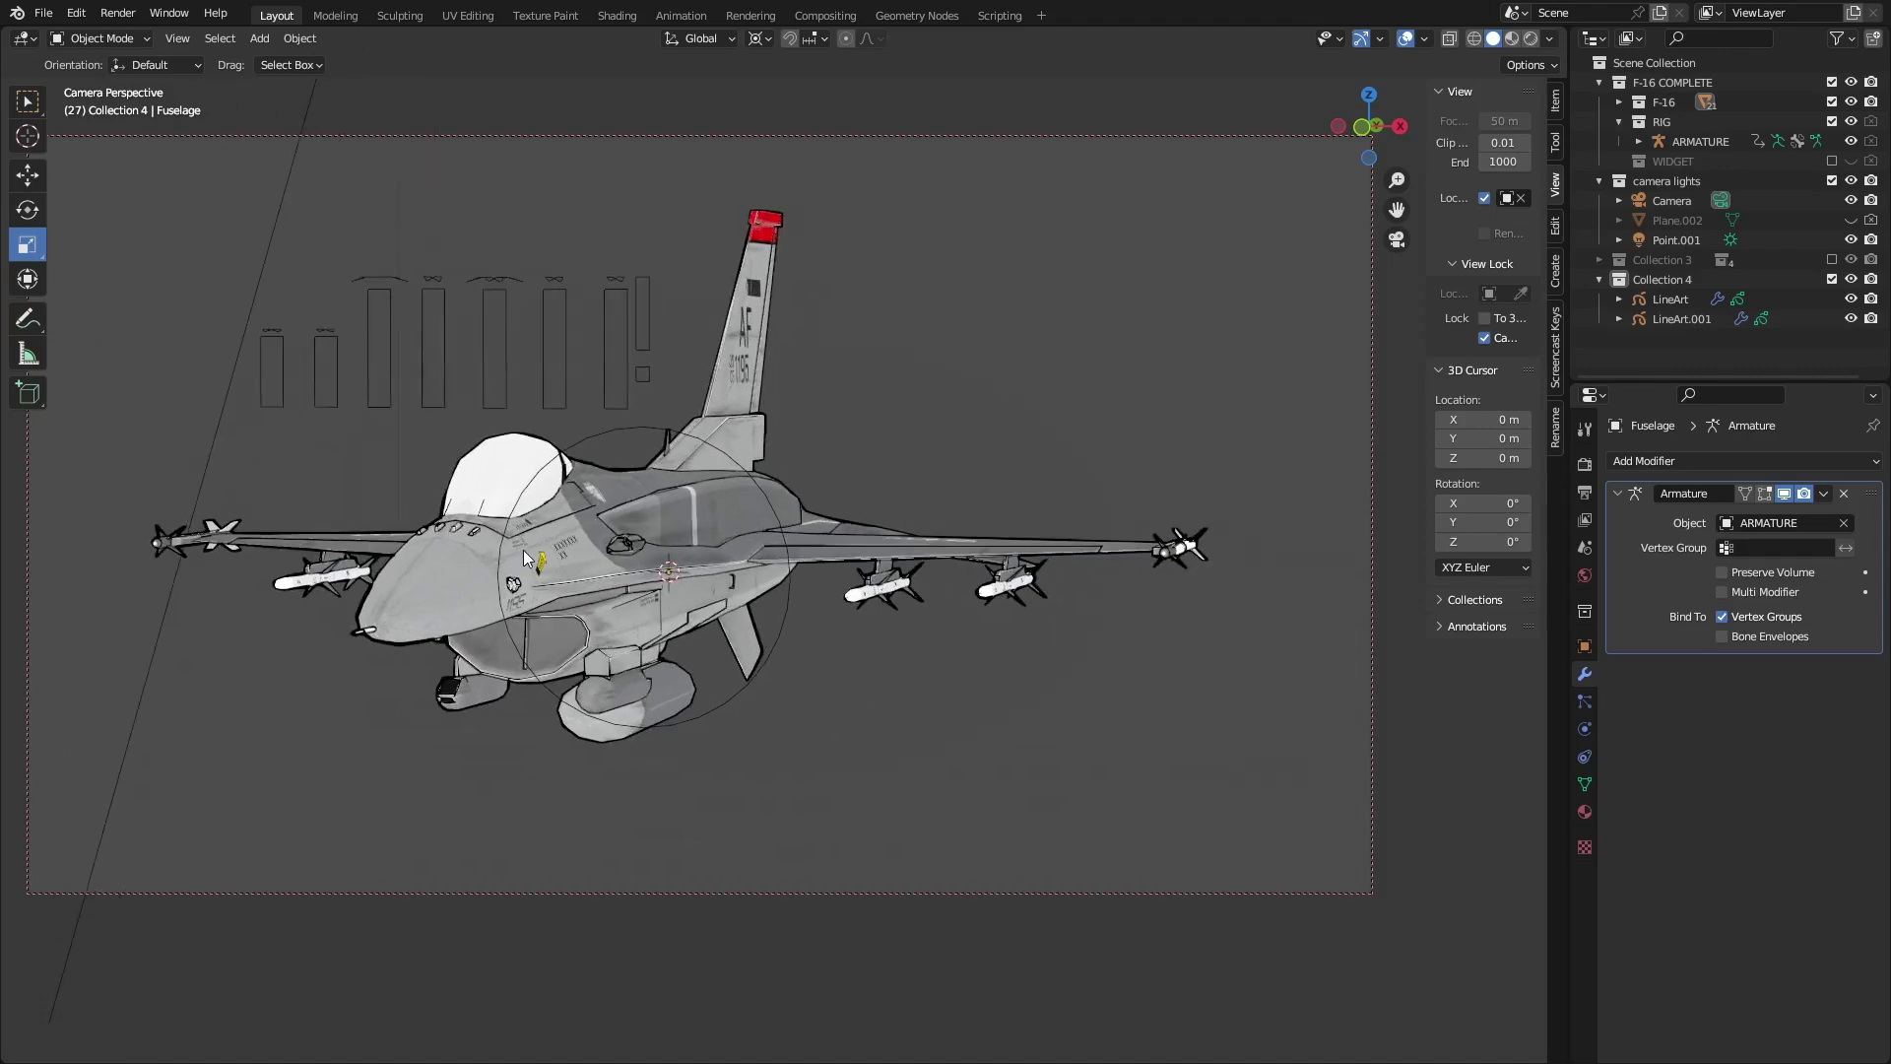
mouse_move(606, 627)
middle_down()
mouse_move(625, 592)
mouse_move(671, 605)
mouse_move(438, 598)
mouse_move(822, 597)
mouse_move(692, 636)
mouse_move(756, 468)
middle_up()
key(shift+alt+z)
scroll(690, 626, down, 3)
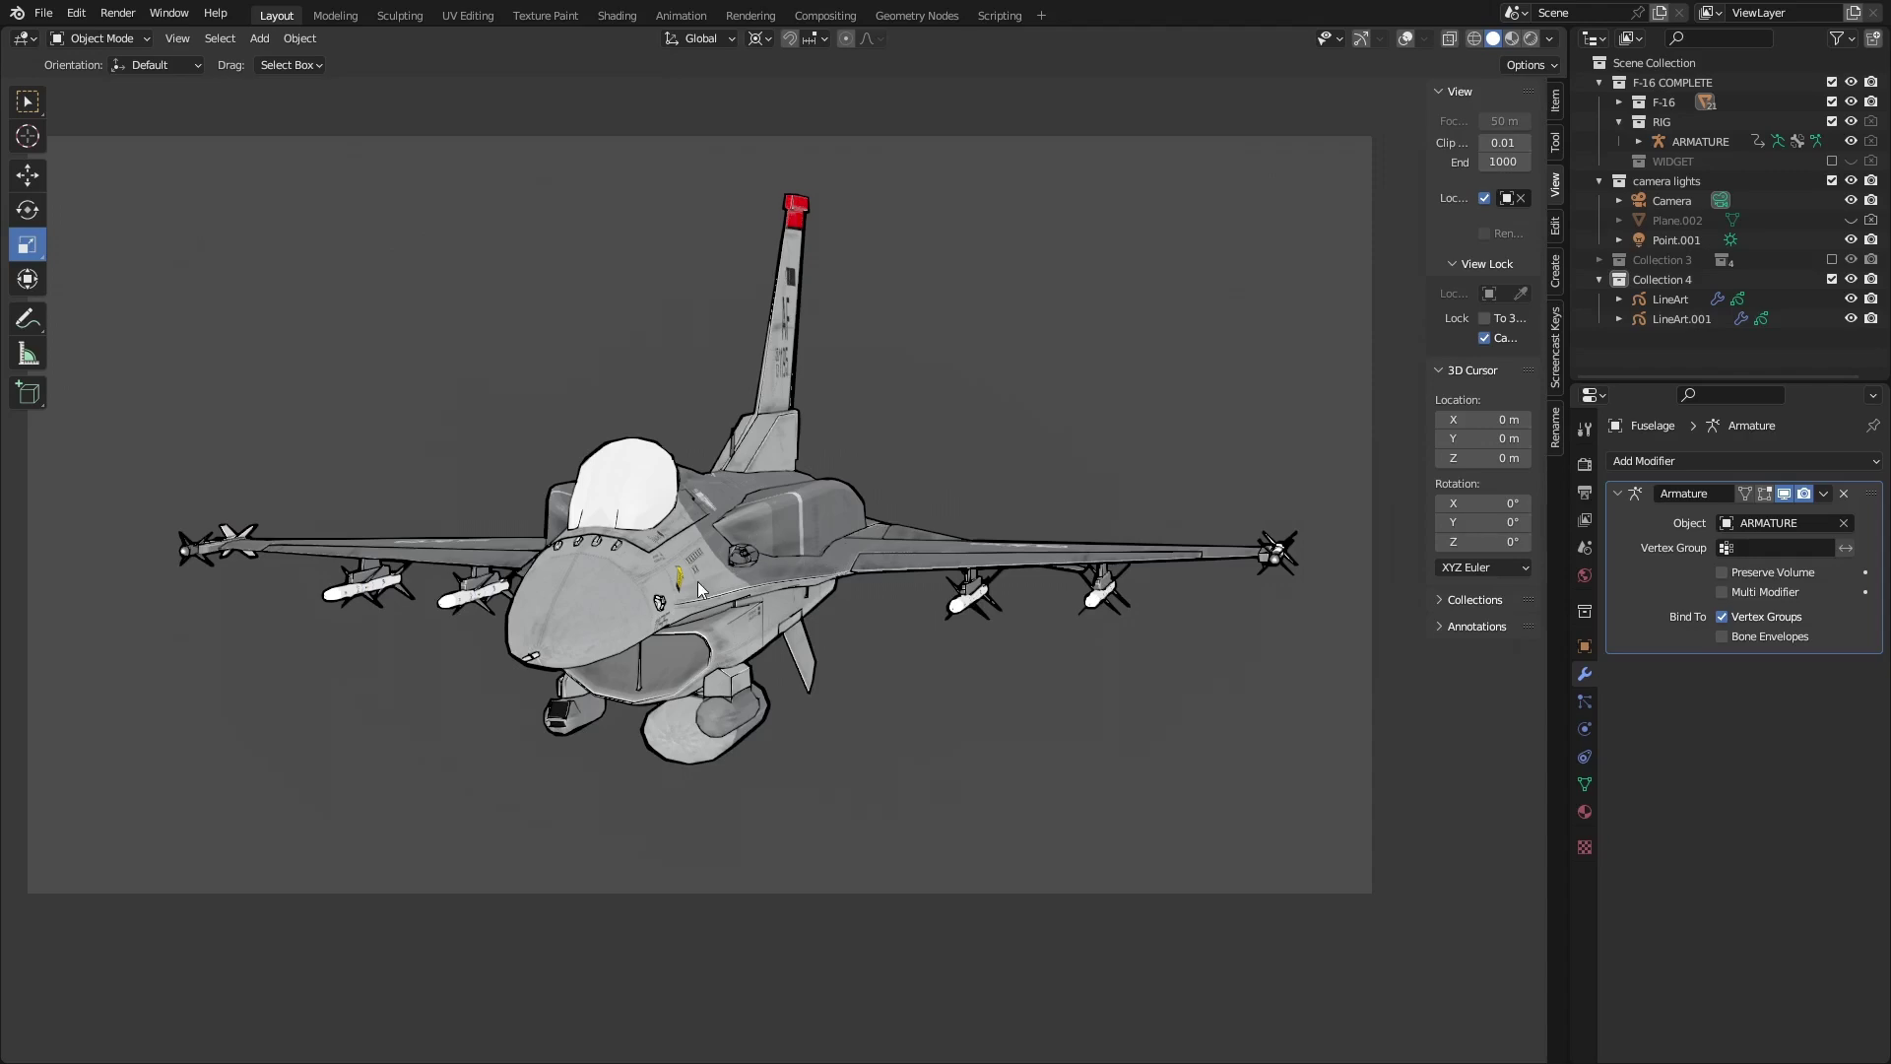
Switch to the Shading workspace and orbit around the jet to inspect it
click(617, 17)
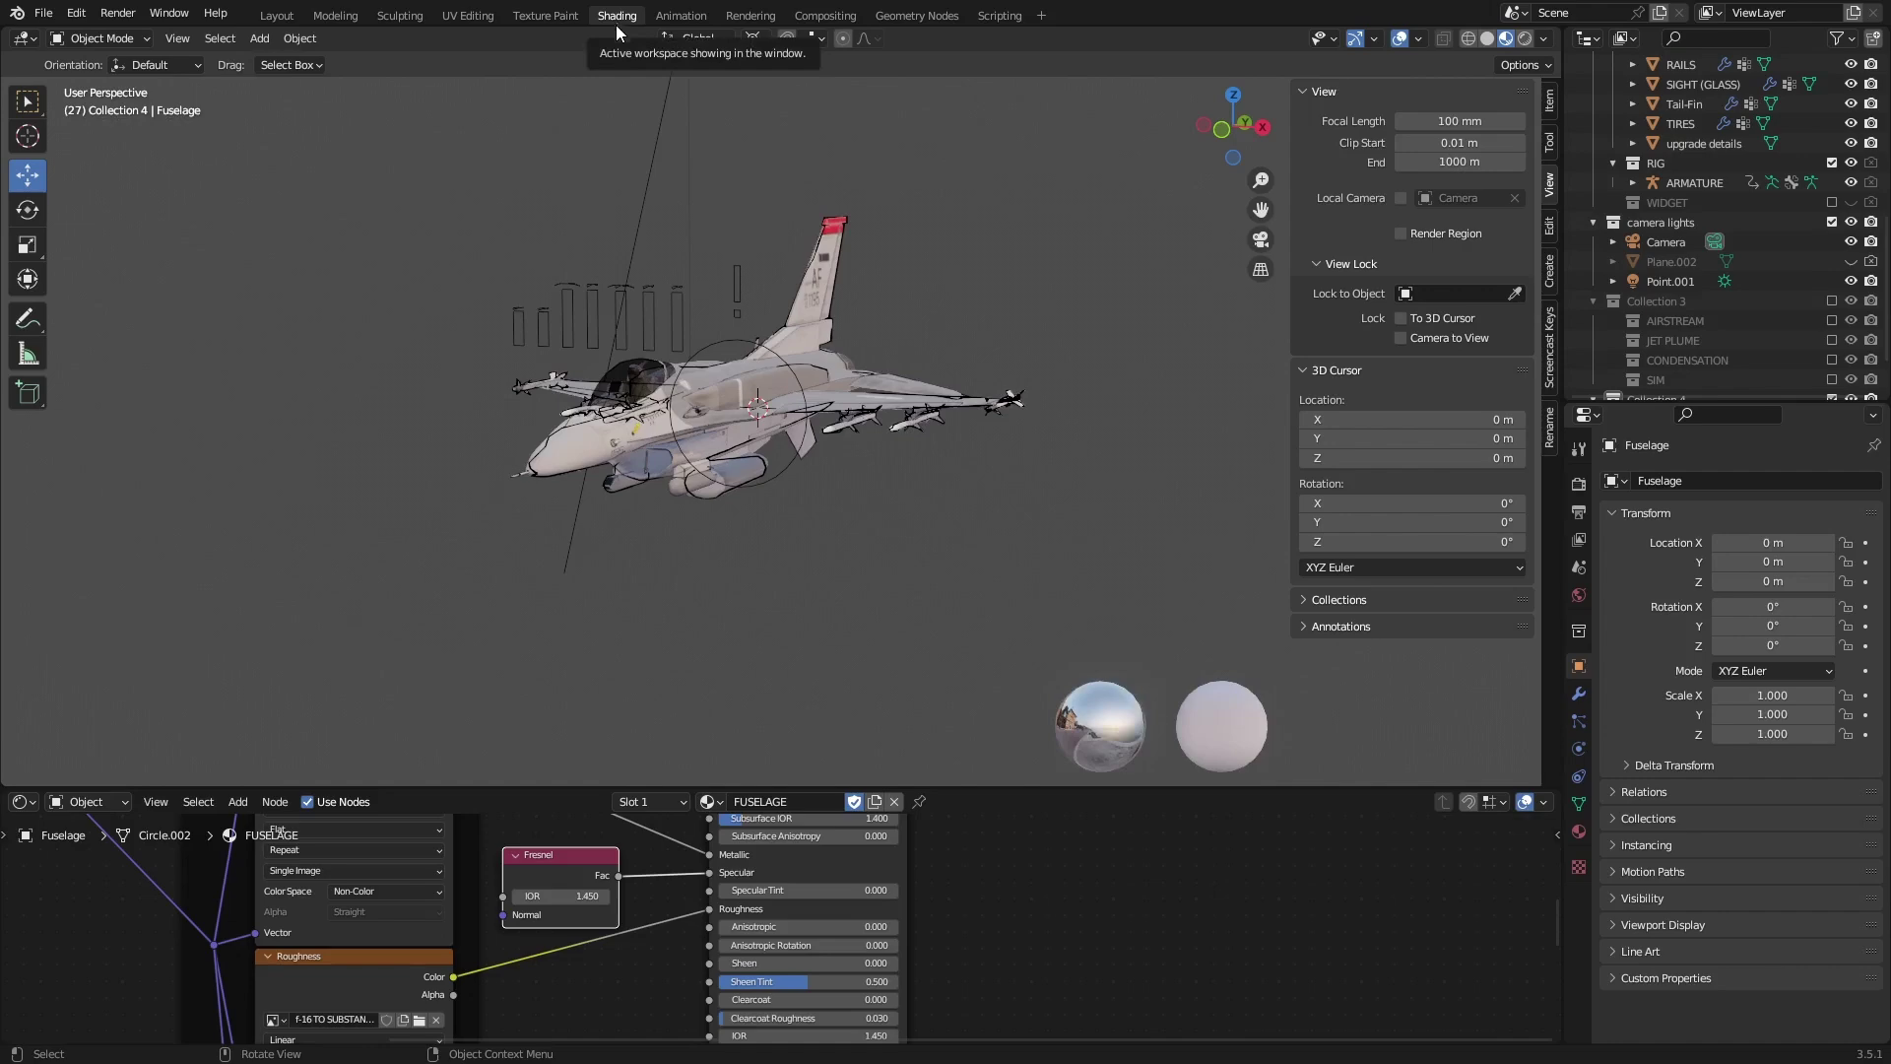
scroll(676, 405, up, 2)
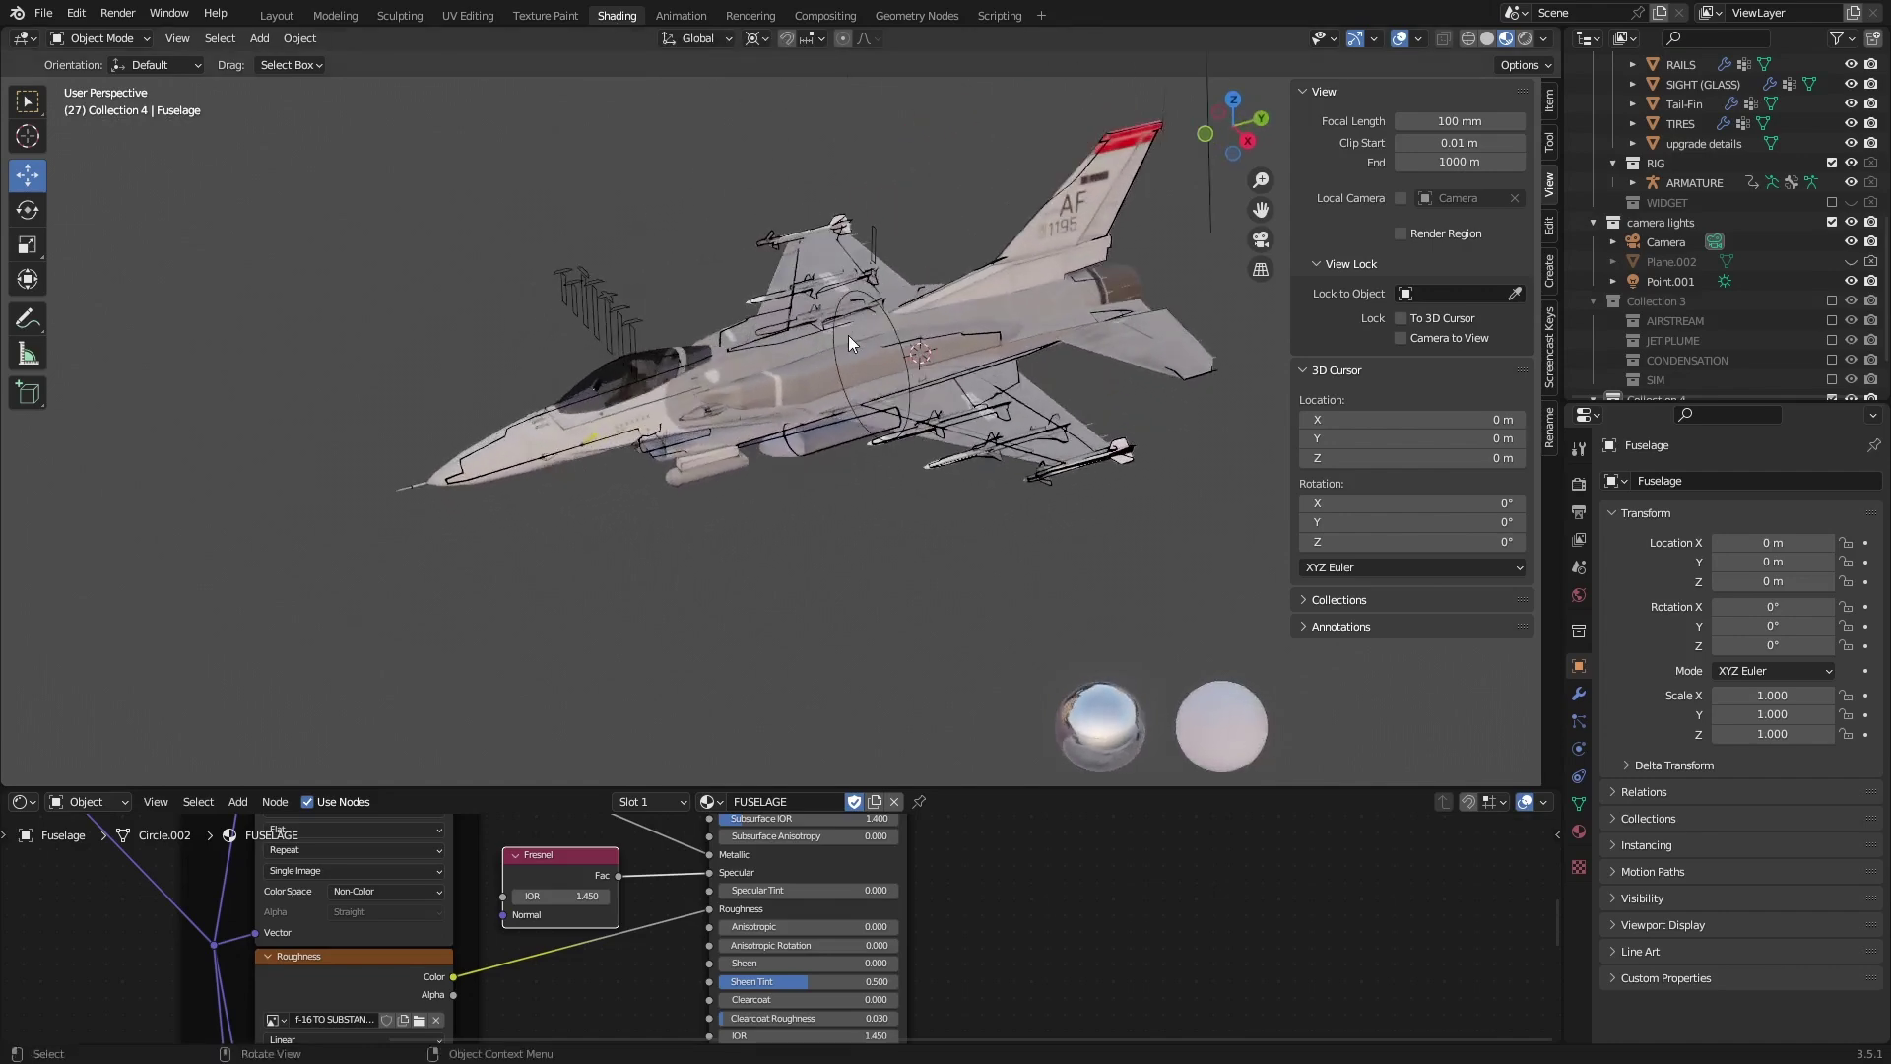
mouse_move(589, 464)
middle_down()
mouse_move(781, 371)
mouse_move(685, 467)
middle_up()
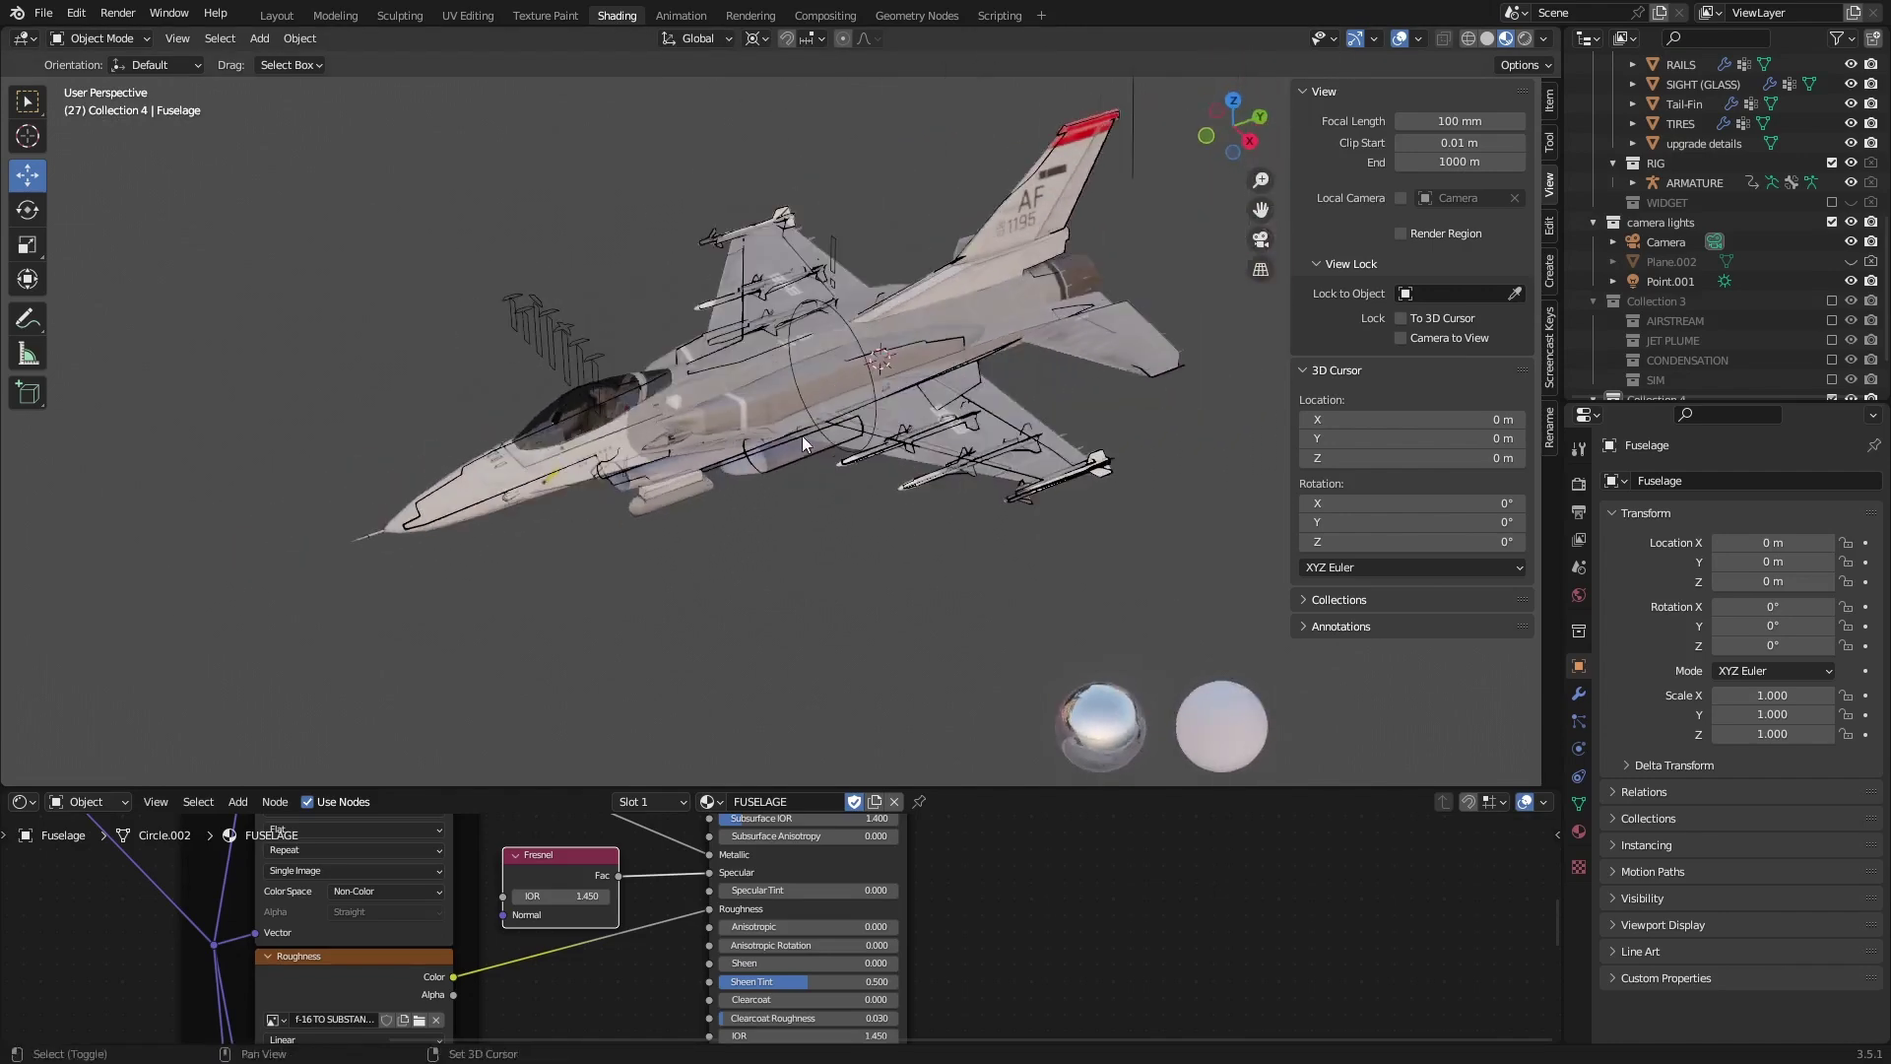
scroll(831, 389, down, 5)
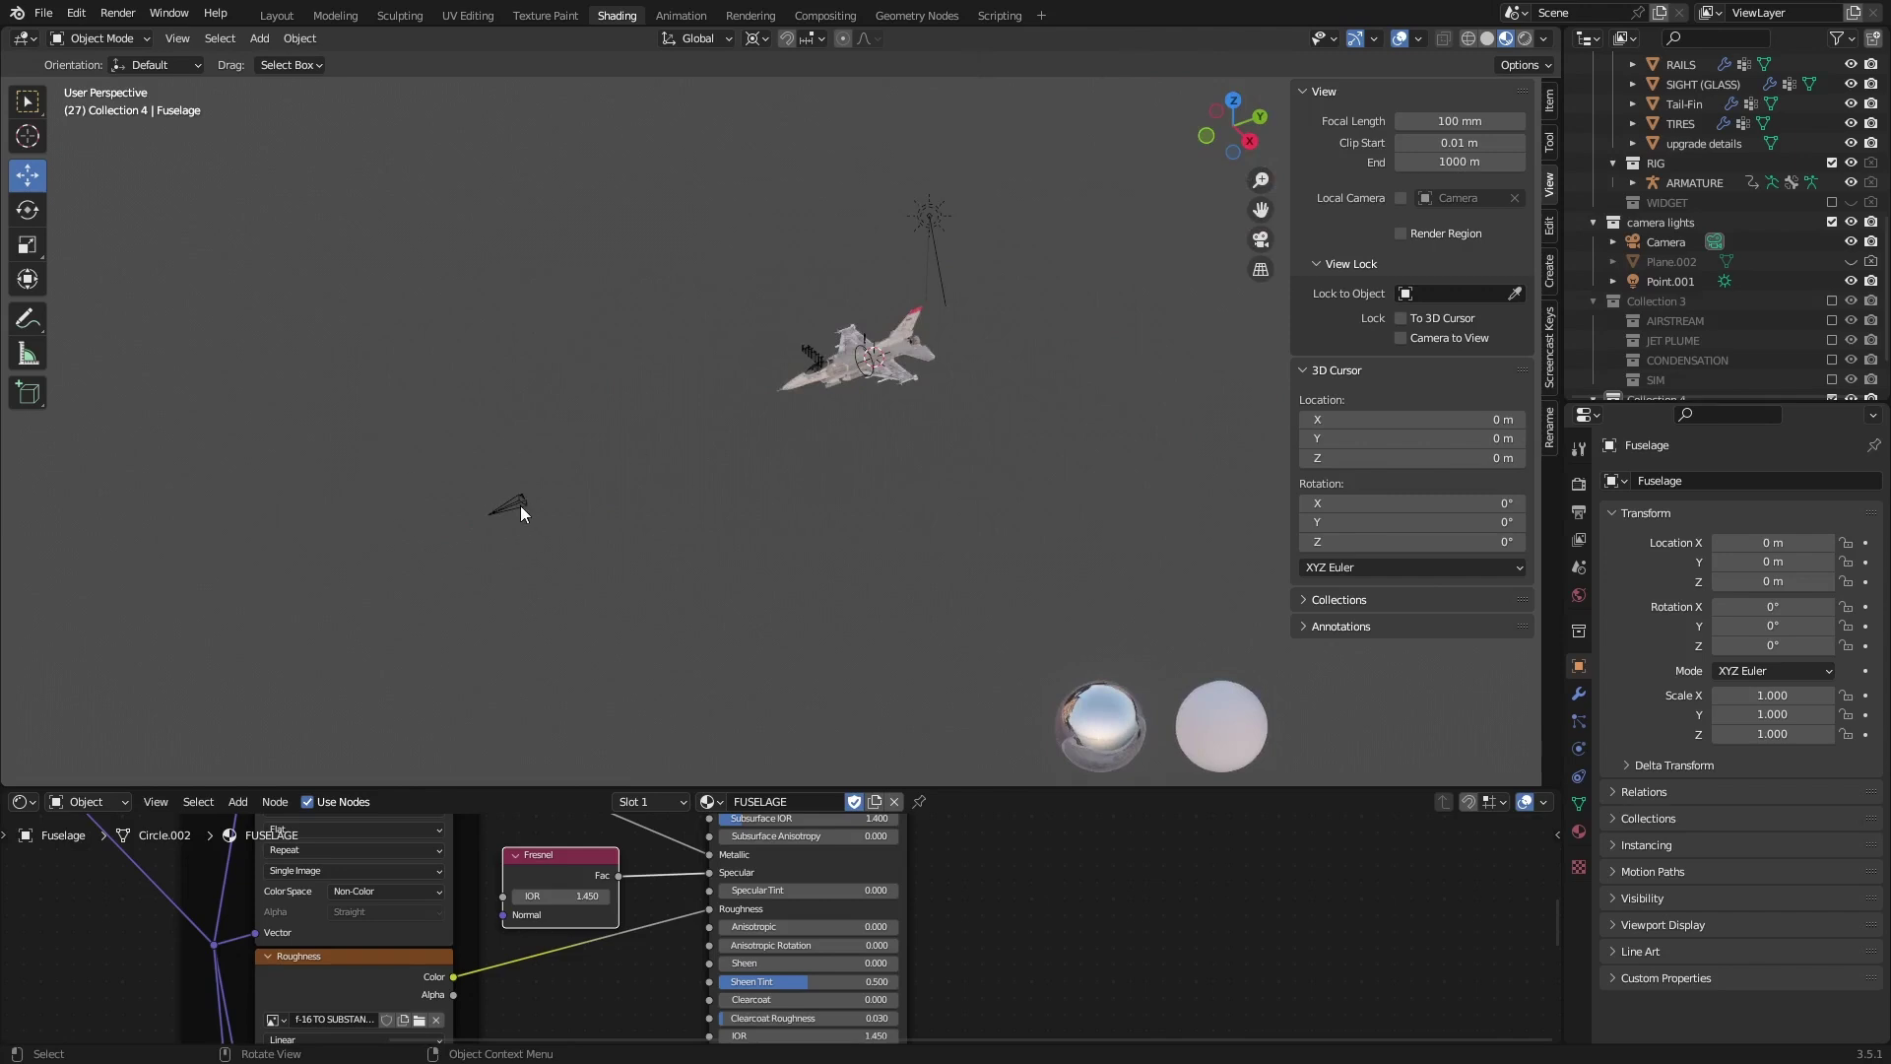
scroll(521, 513, up, 2)
scroll(903, 359, up, 2)
scroll(790, 475, up, 2)
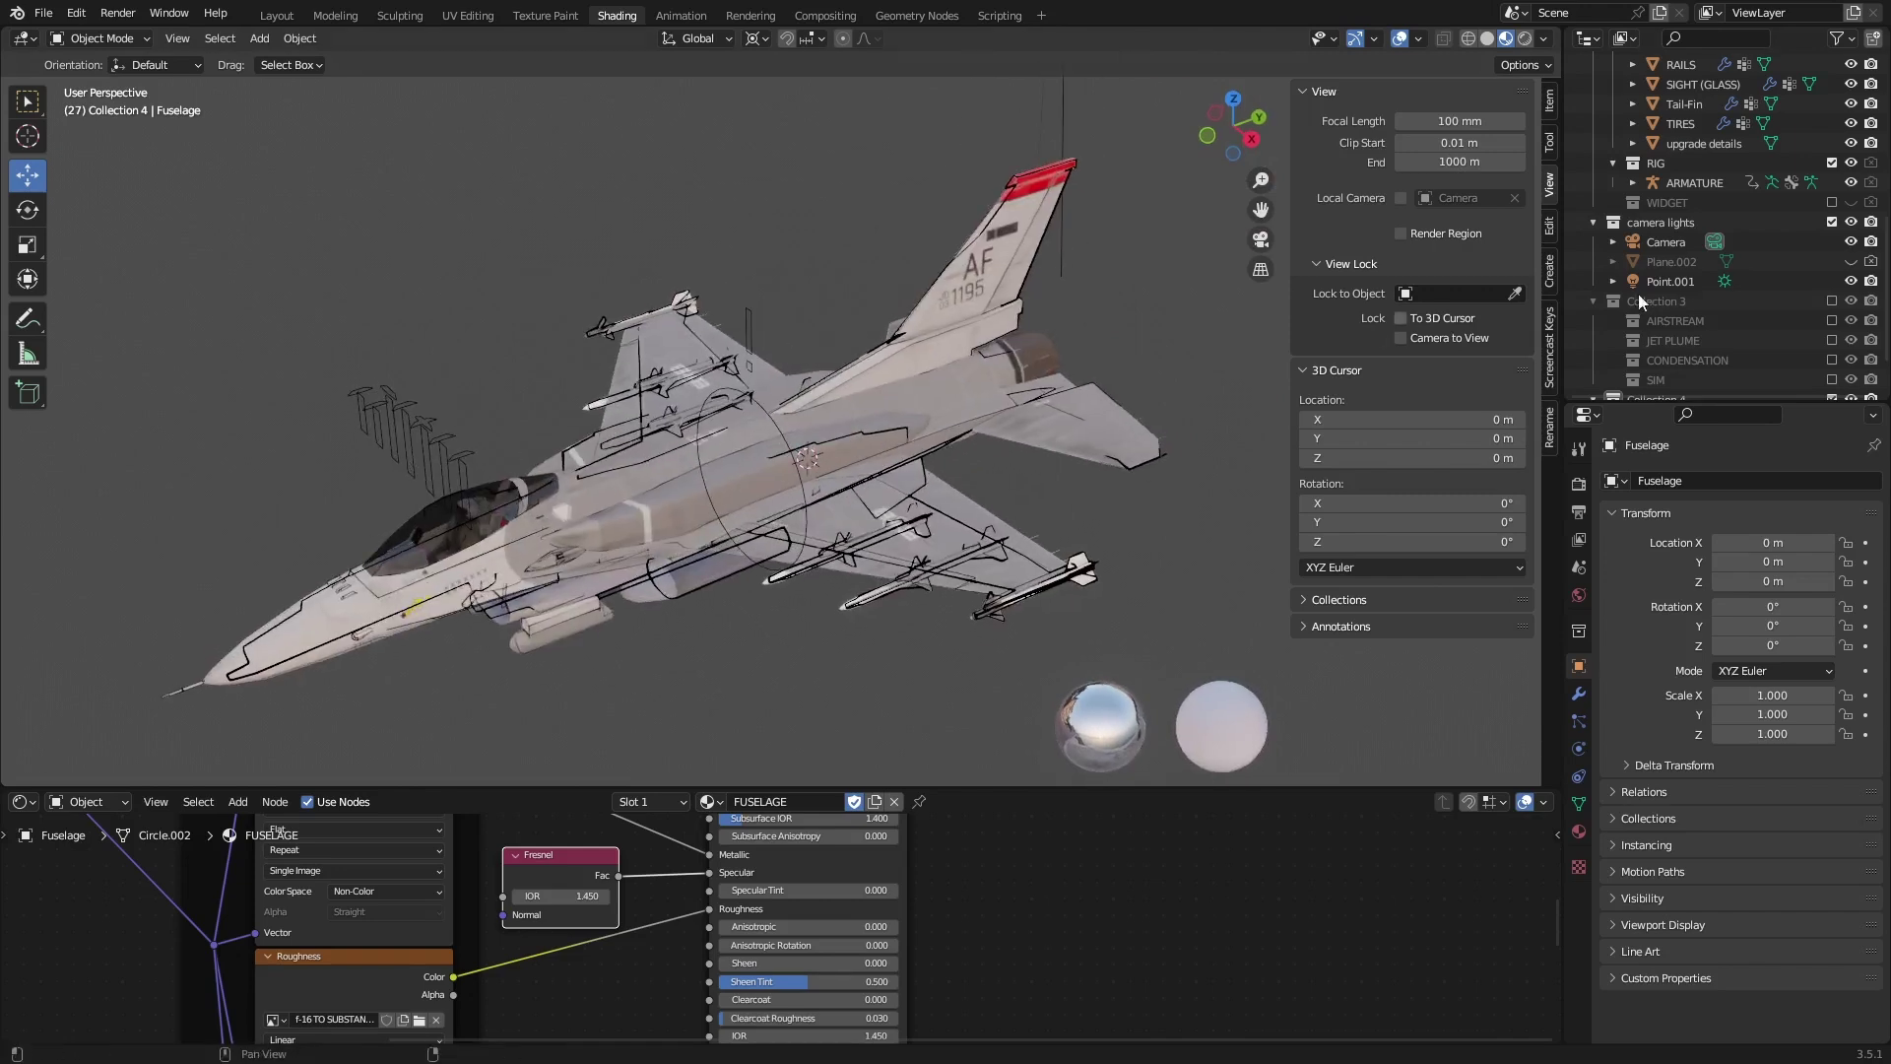
scroll(1647, 288, down, 2)
Exclude Collection 4 to hide the line art and enlarge the node editor to show the shader nodes
click(1835, 337)
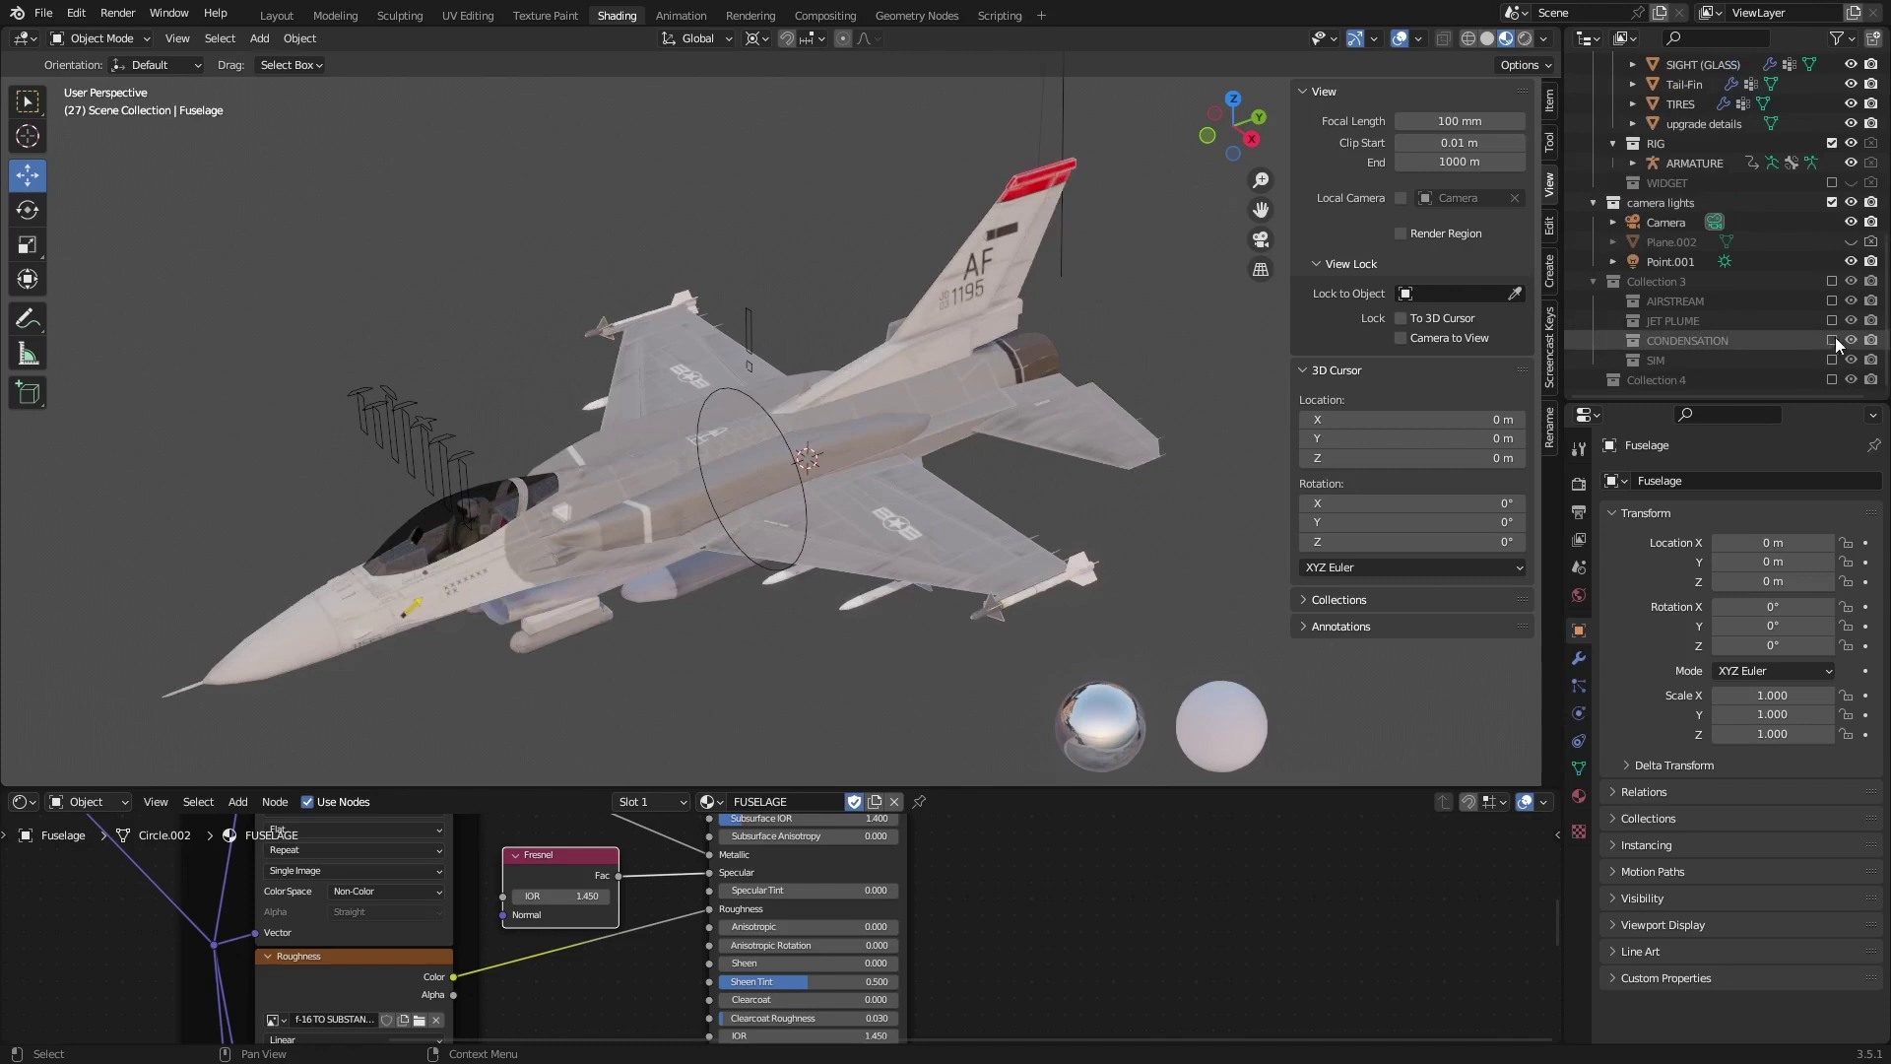
mouse_move(682, 581)
middle_down()
mouse_move(797, 417)
mouse_move(761, 426)
middle_up()
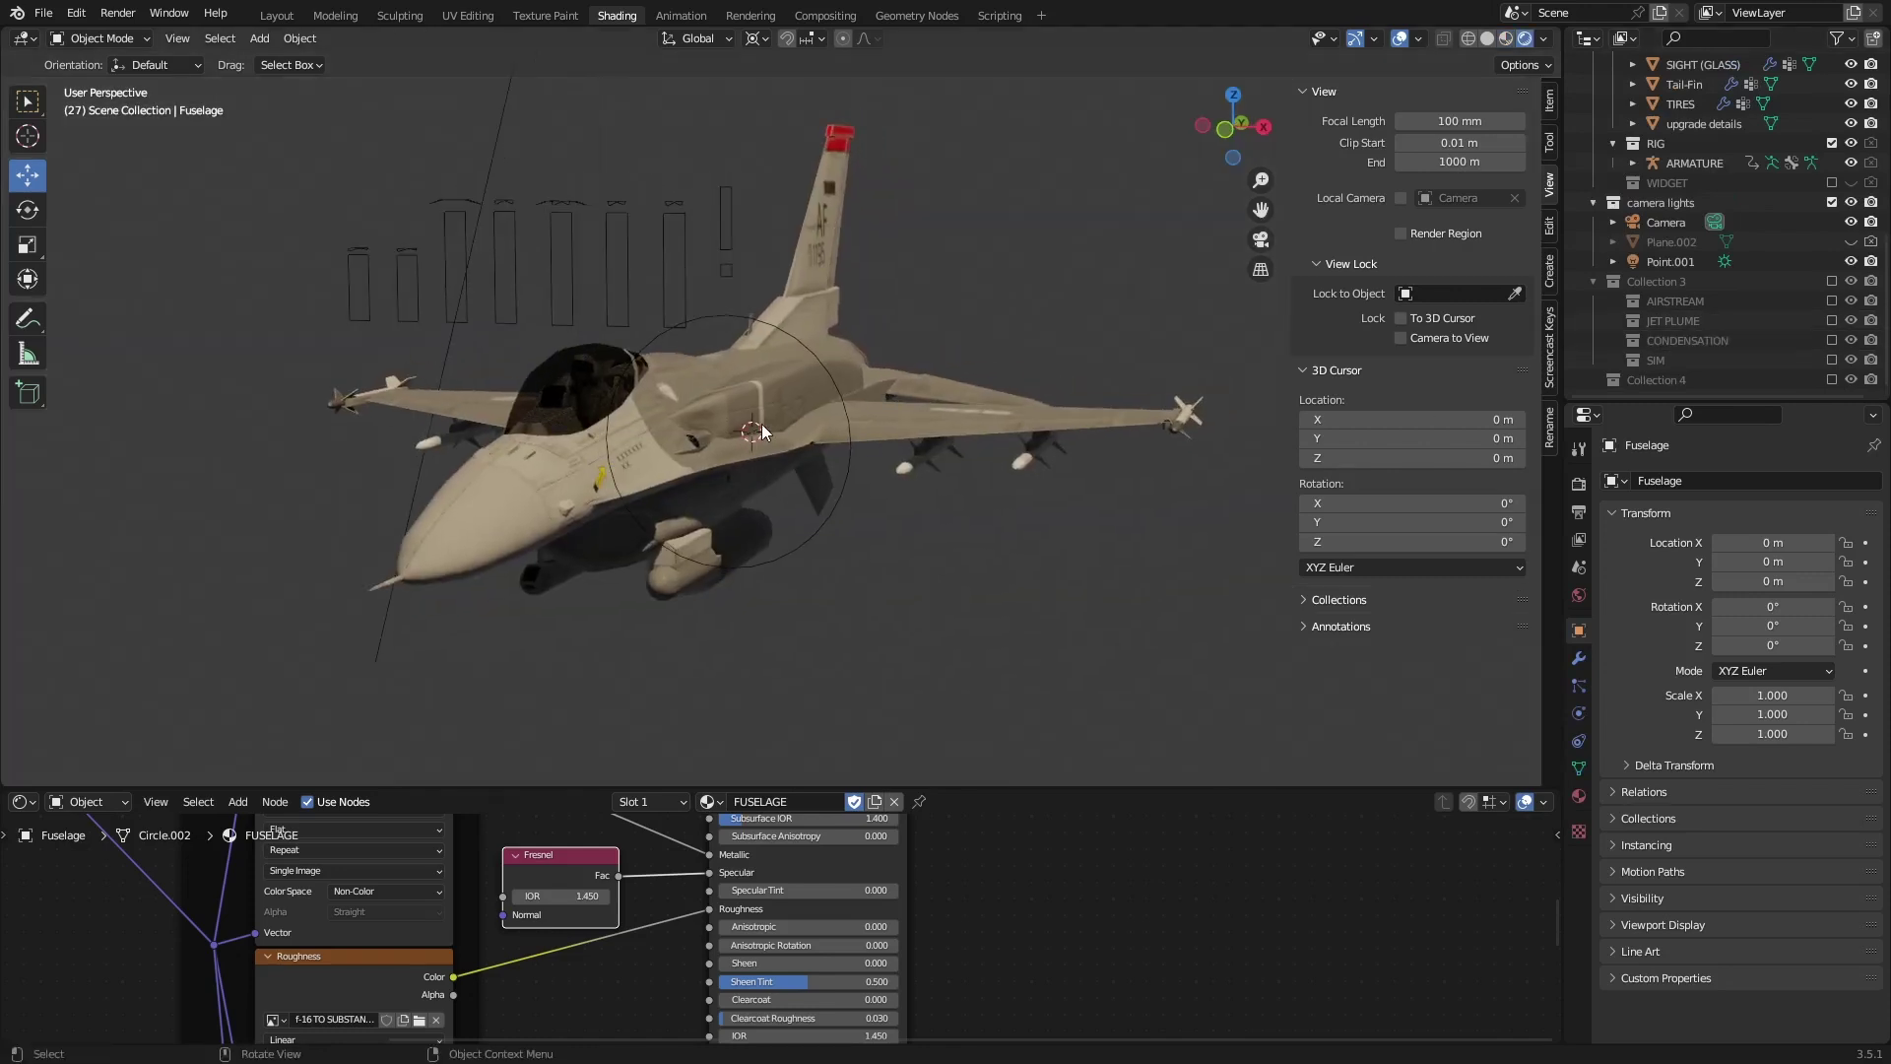
scroll(943, 899, down, 5)
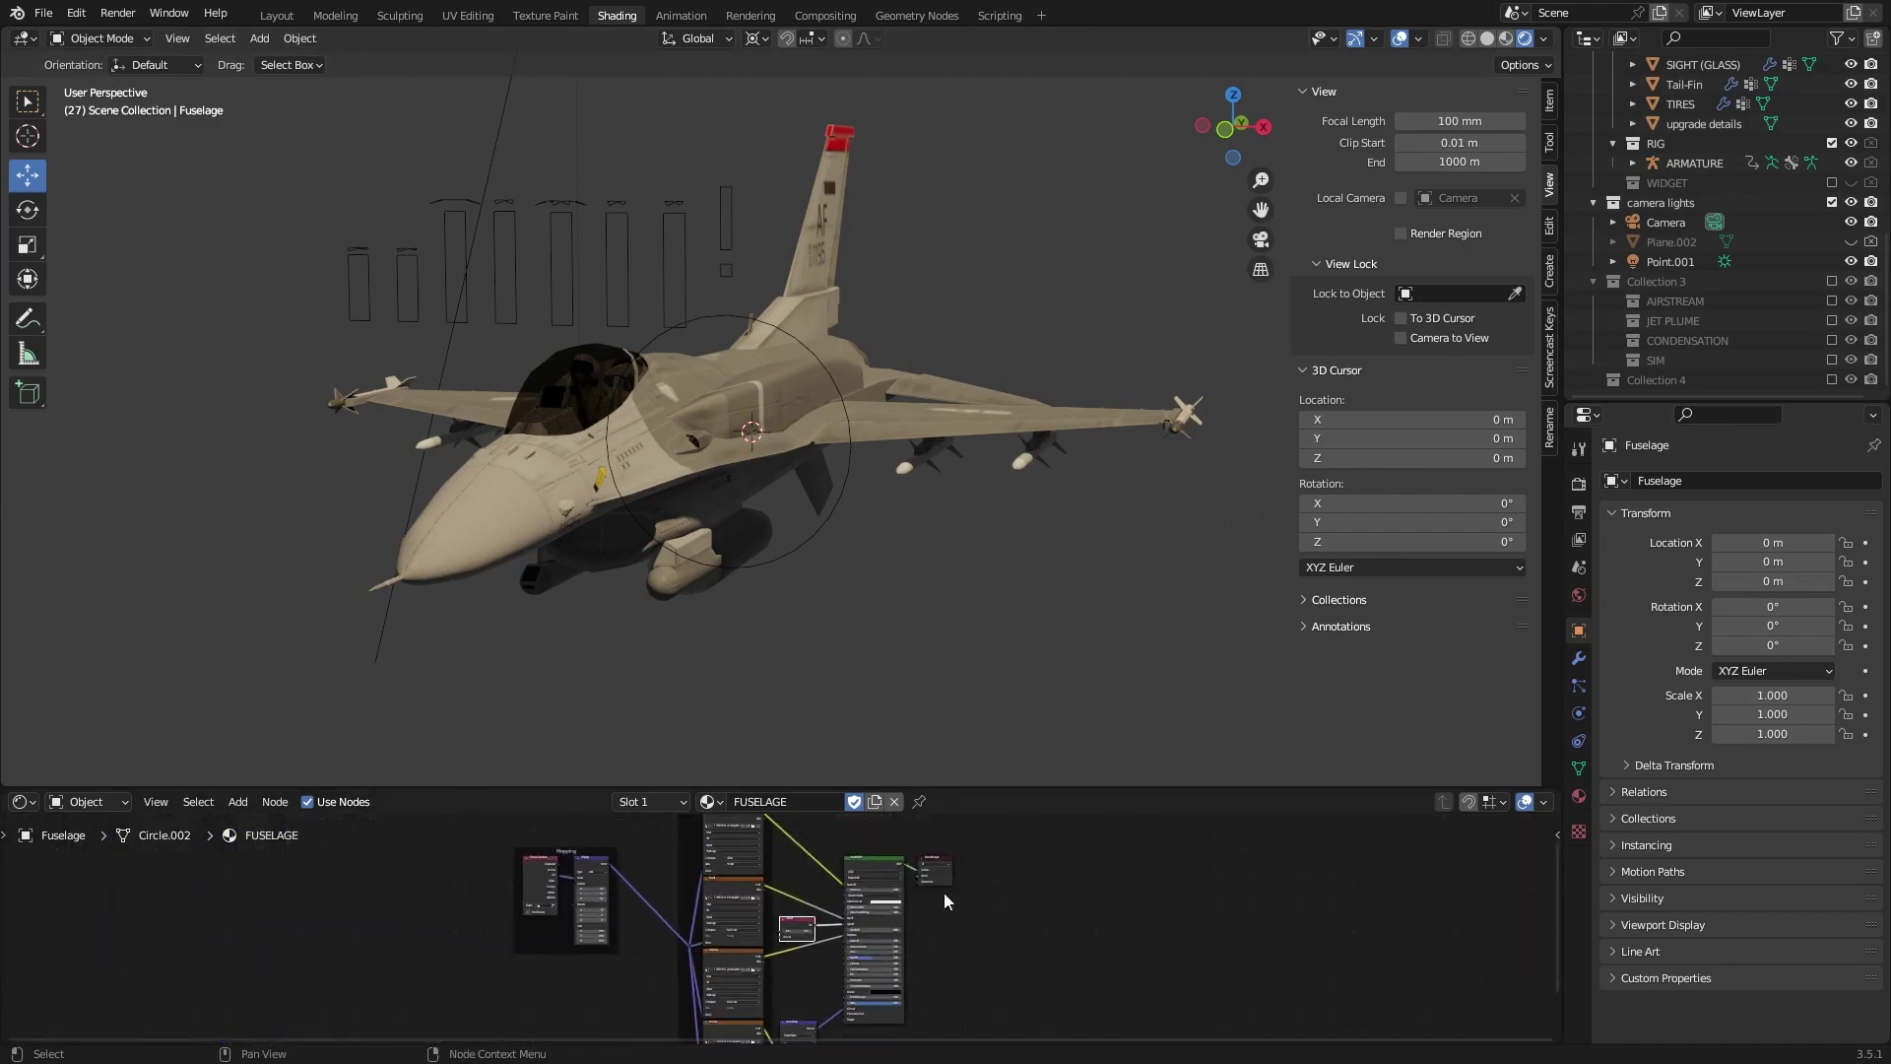
drag(971, 790, 970, 665)
middle_drag(832, 828, 685, 810)
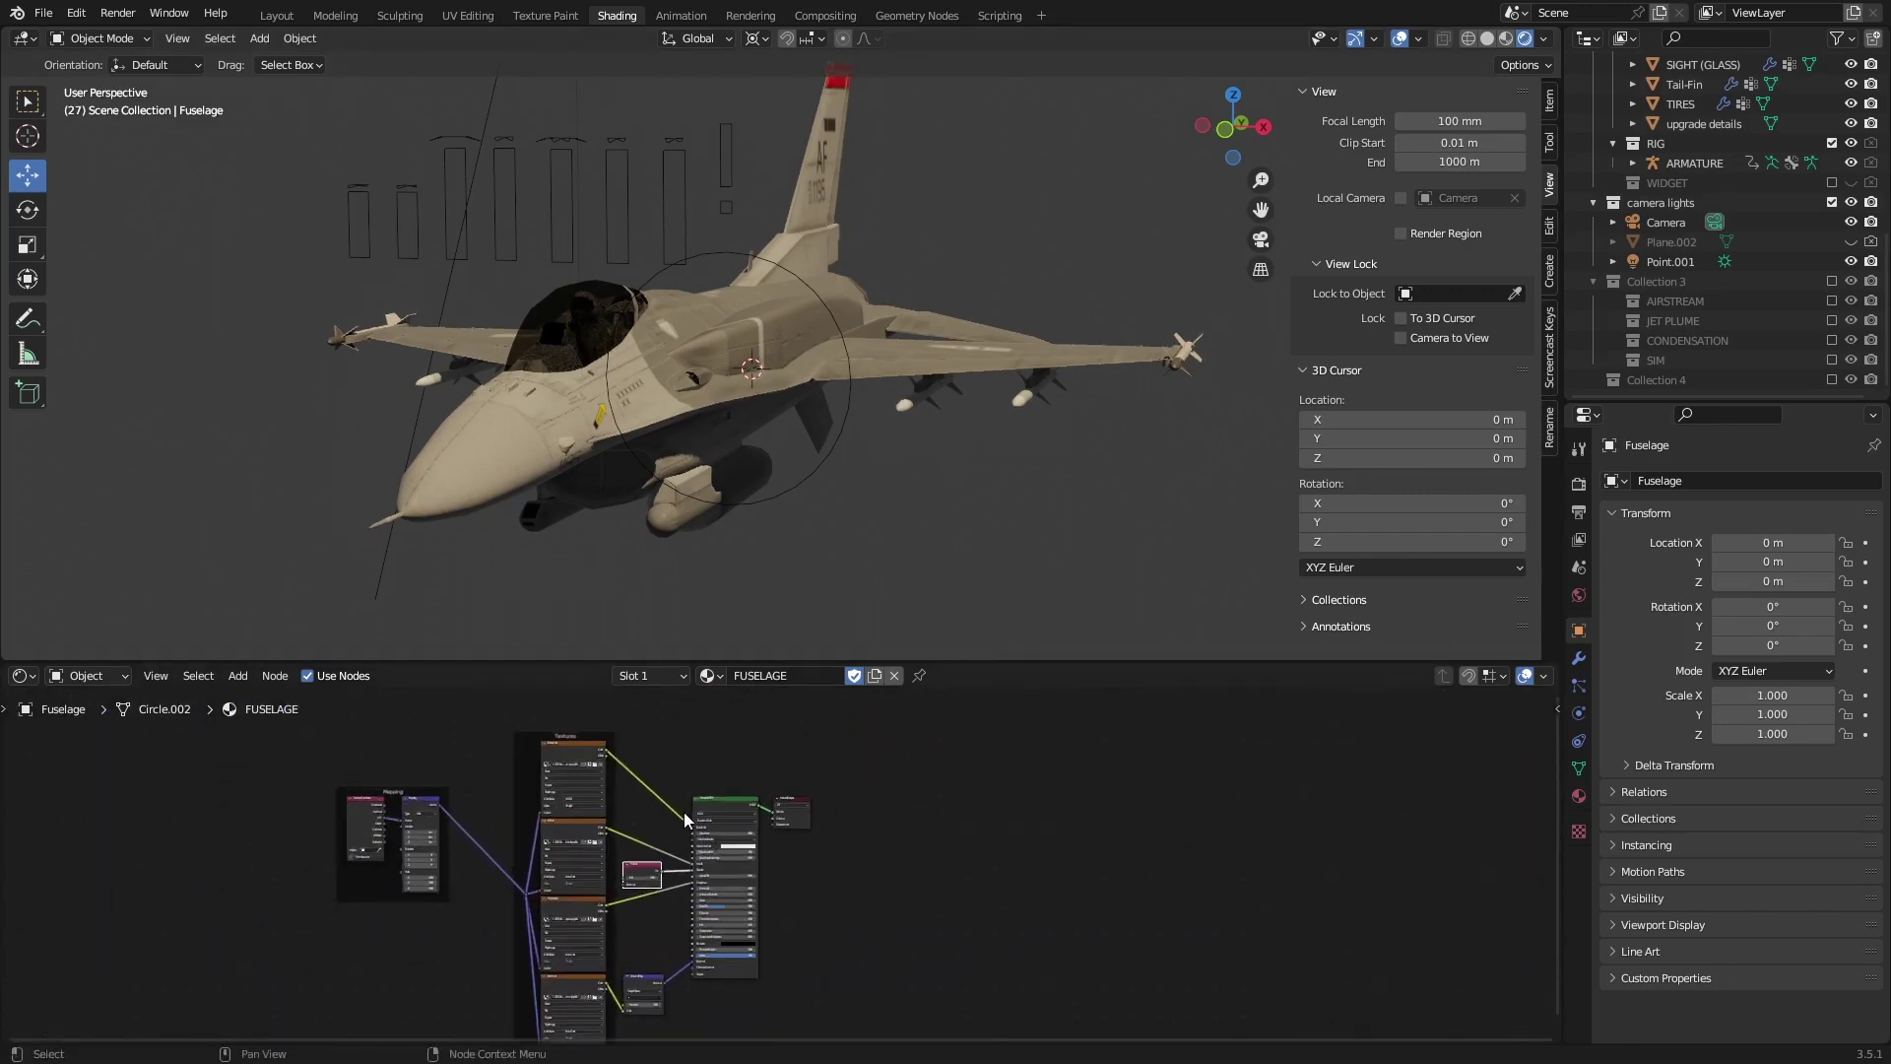
mouse_move(649, 254)
middle_down()
mouse_move(643, 288)
mouse_move(815, 329)
mouse_move(717, 366)
mouse_move(437, 380)
middle_up()
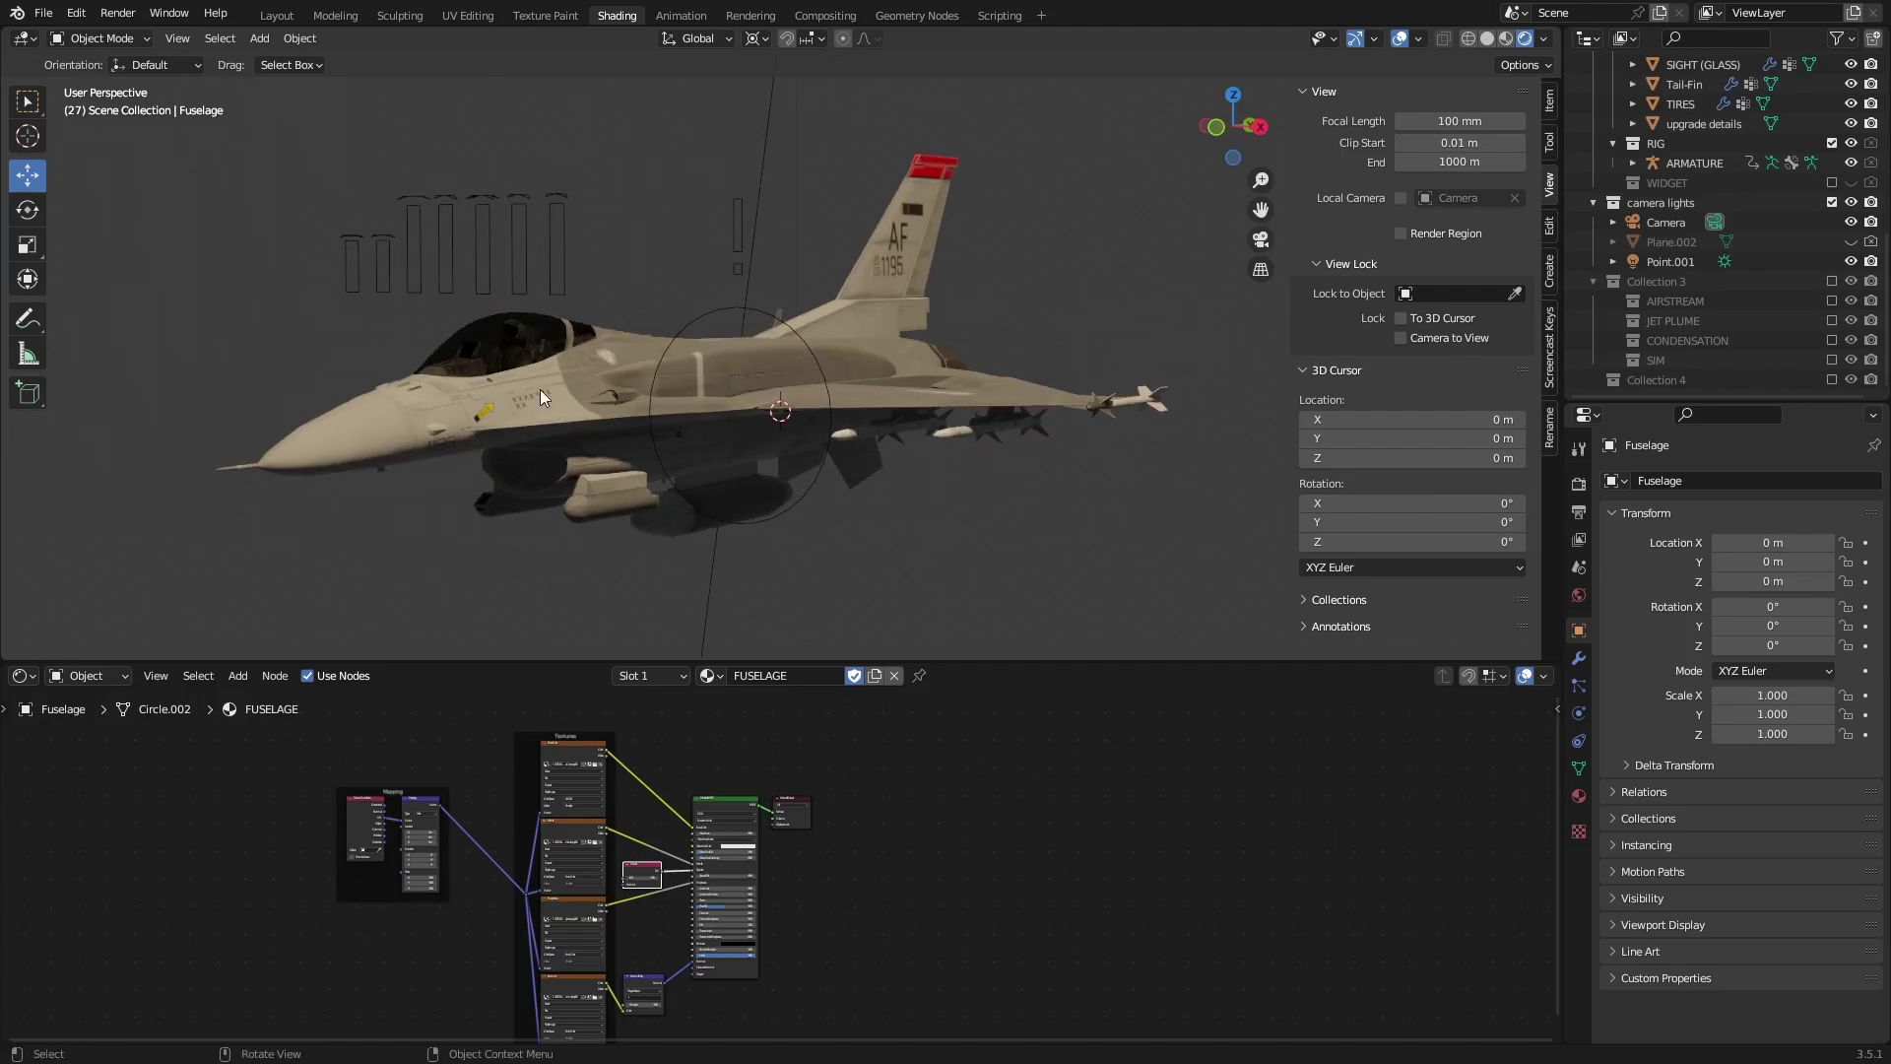
scroll(808, 761, up, 4)
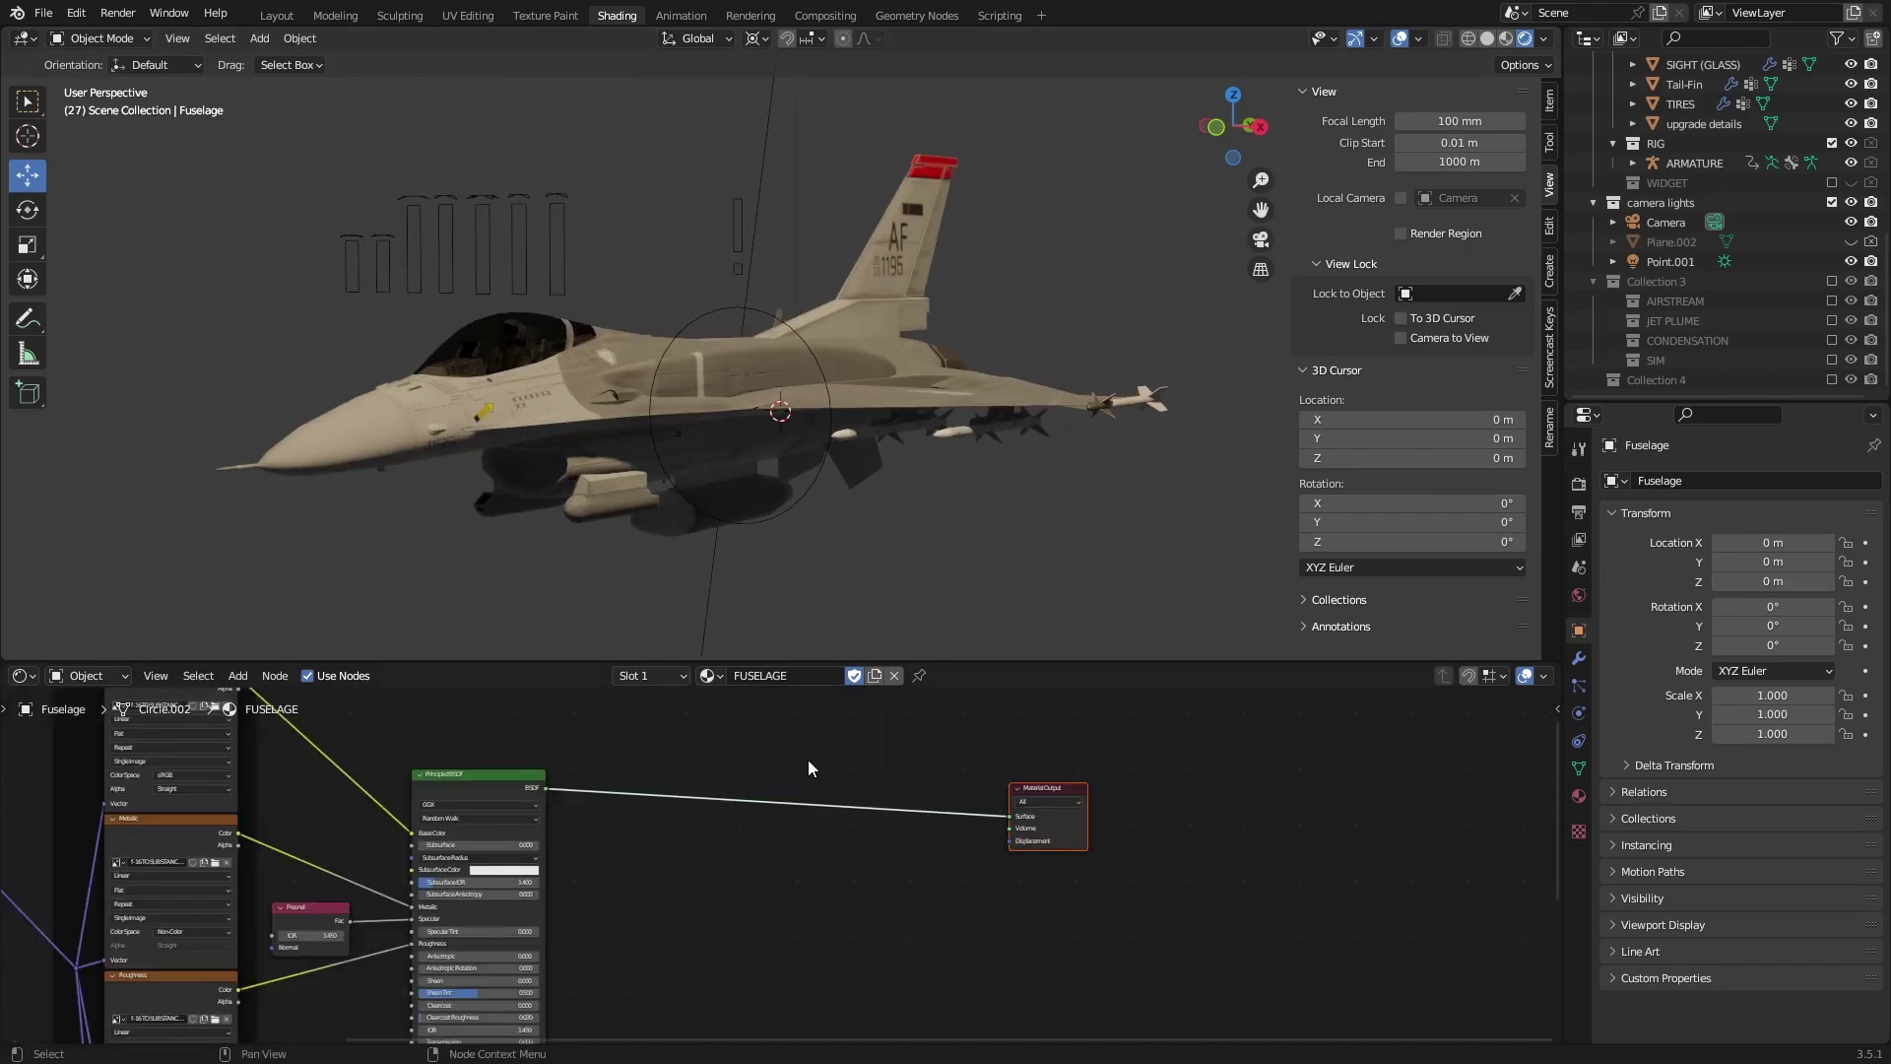
Select the fuselage, reassign its material, and move Material Output right to make room
click(538, 404)
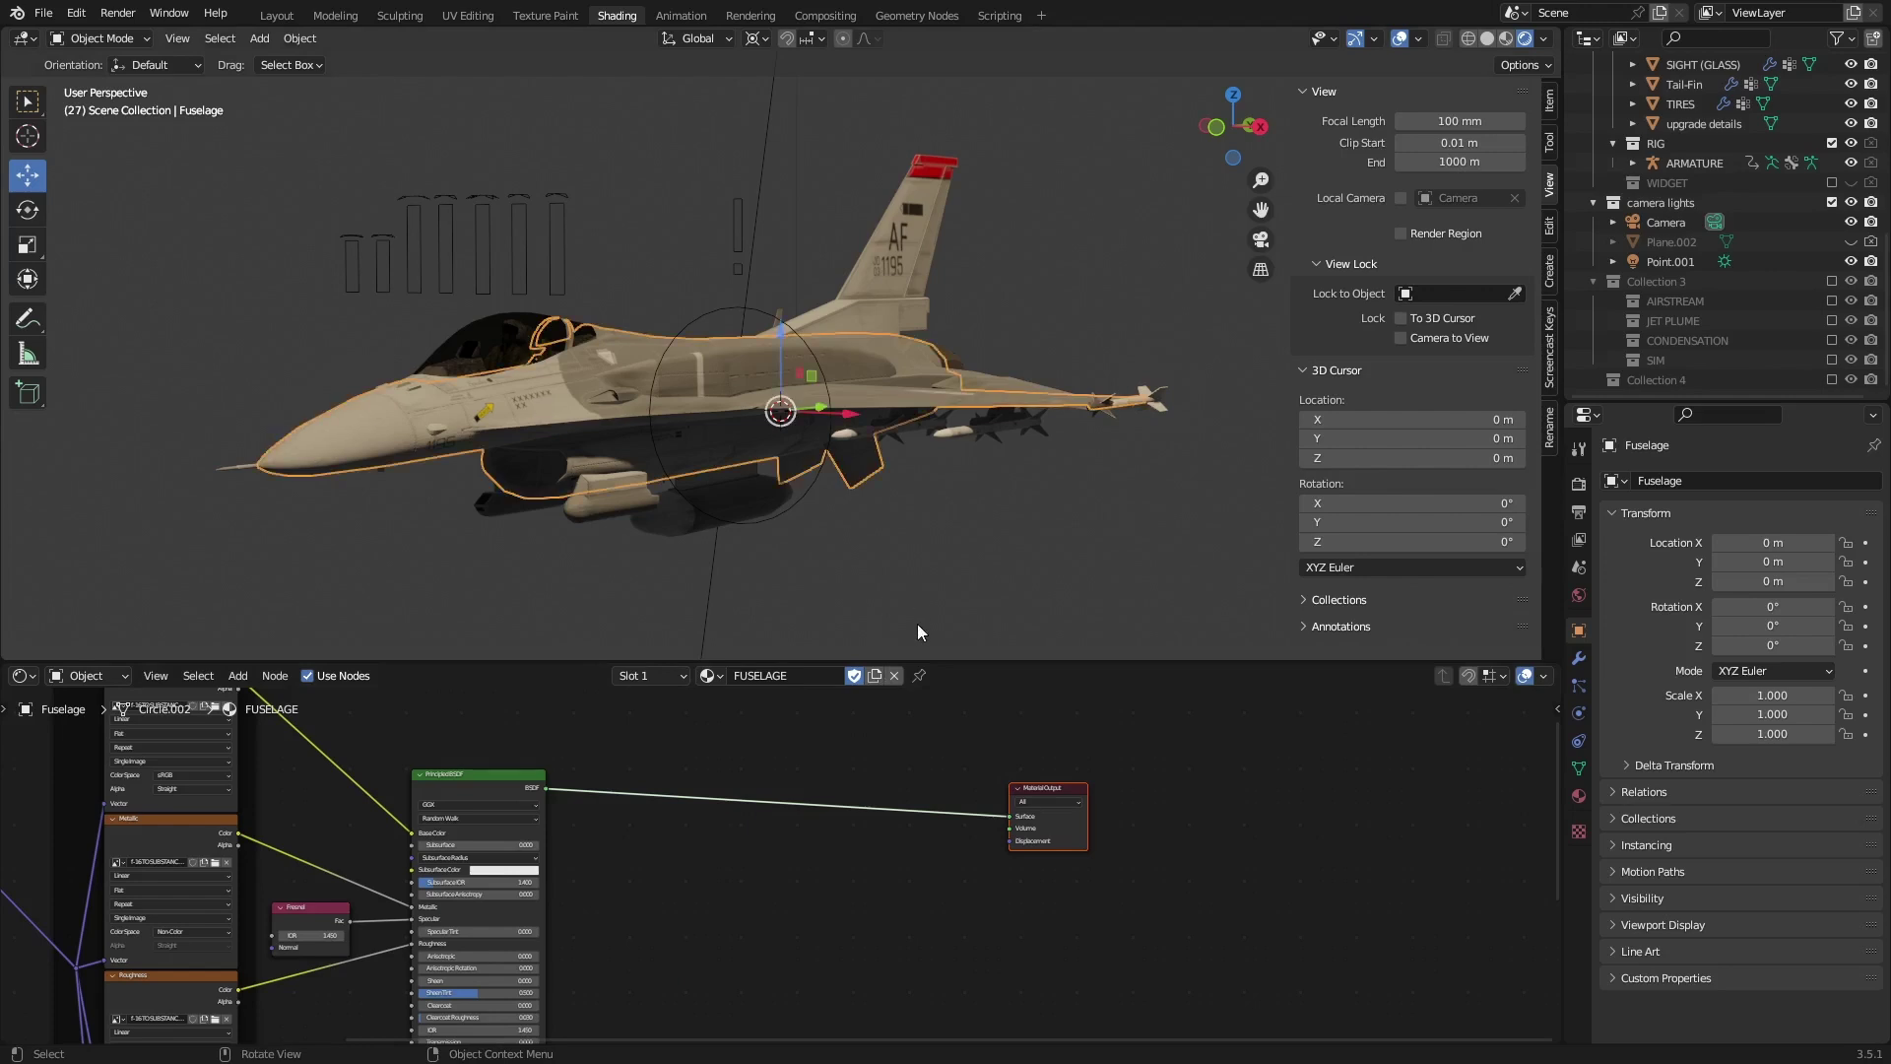
click(892, 674)
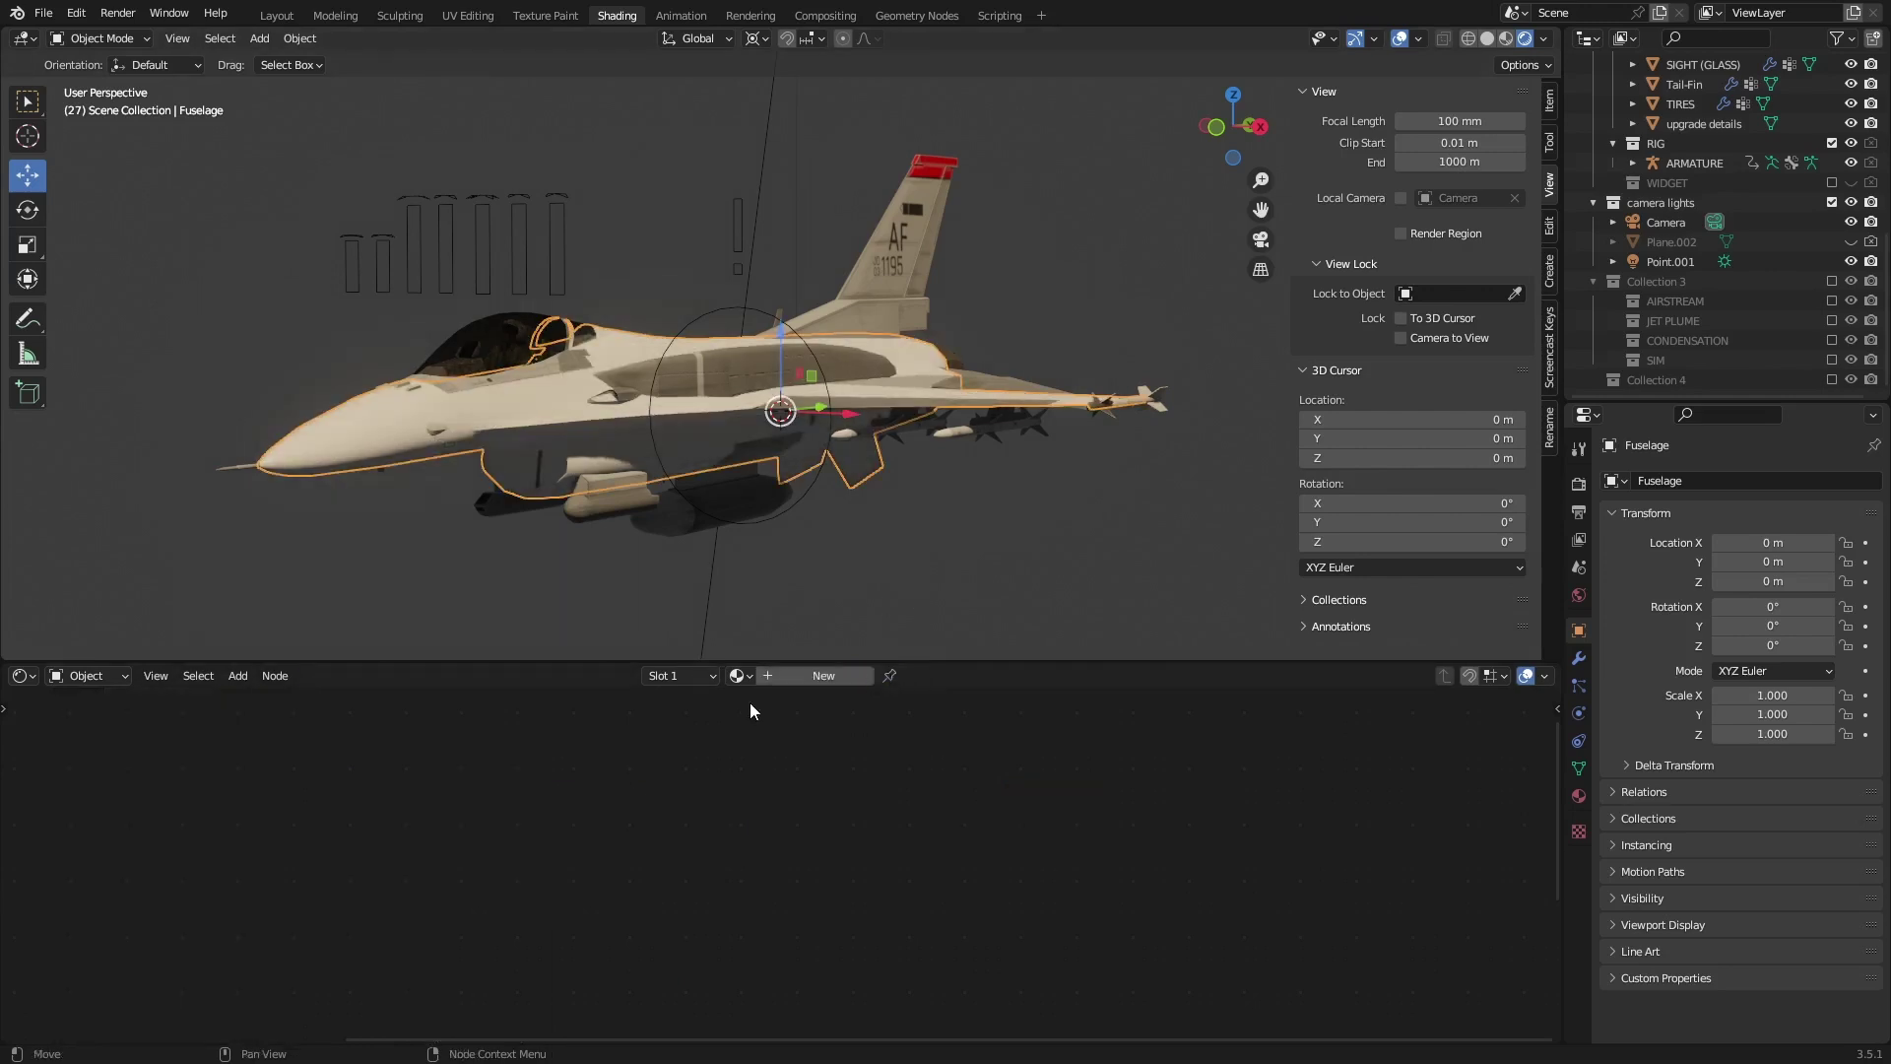
click(824, 675)
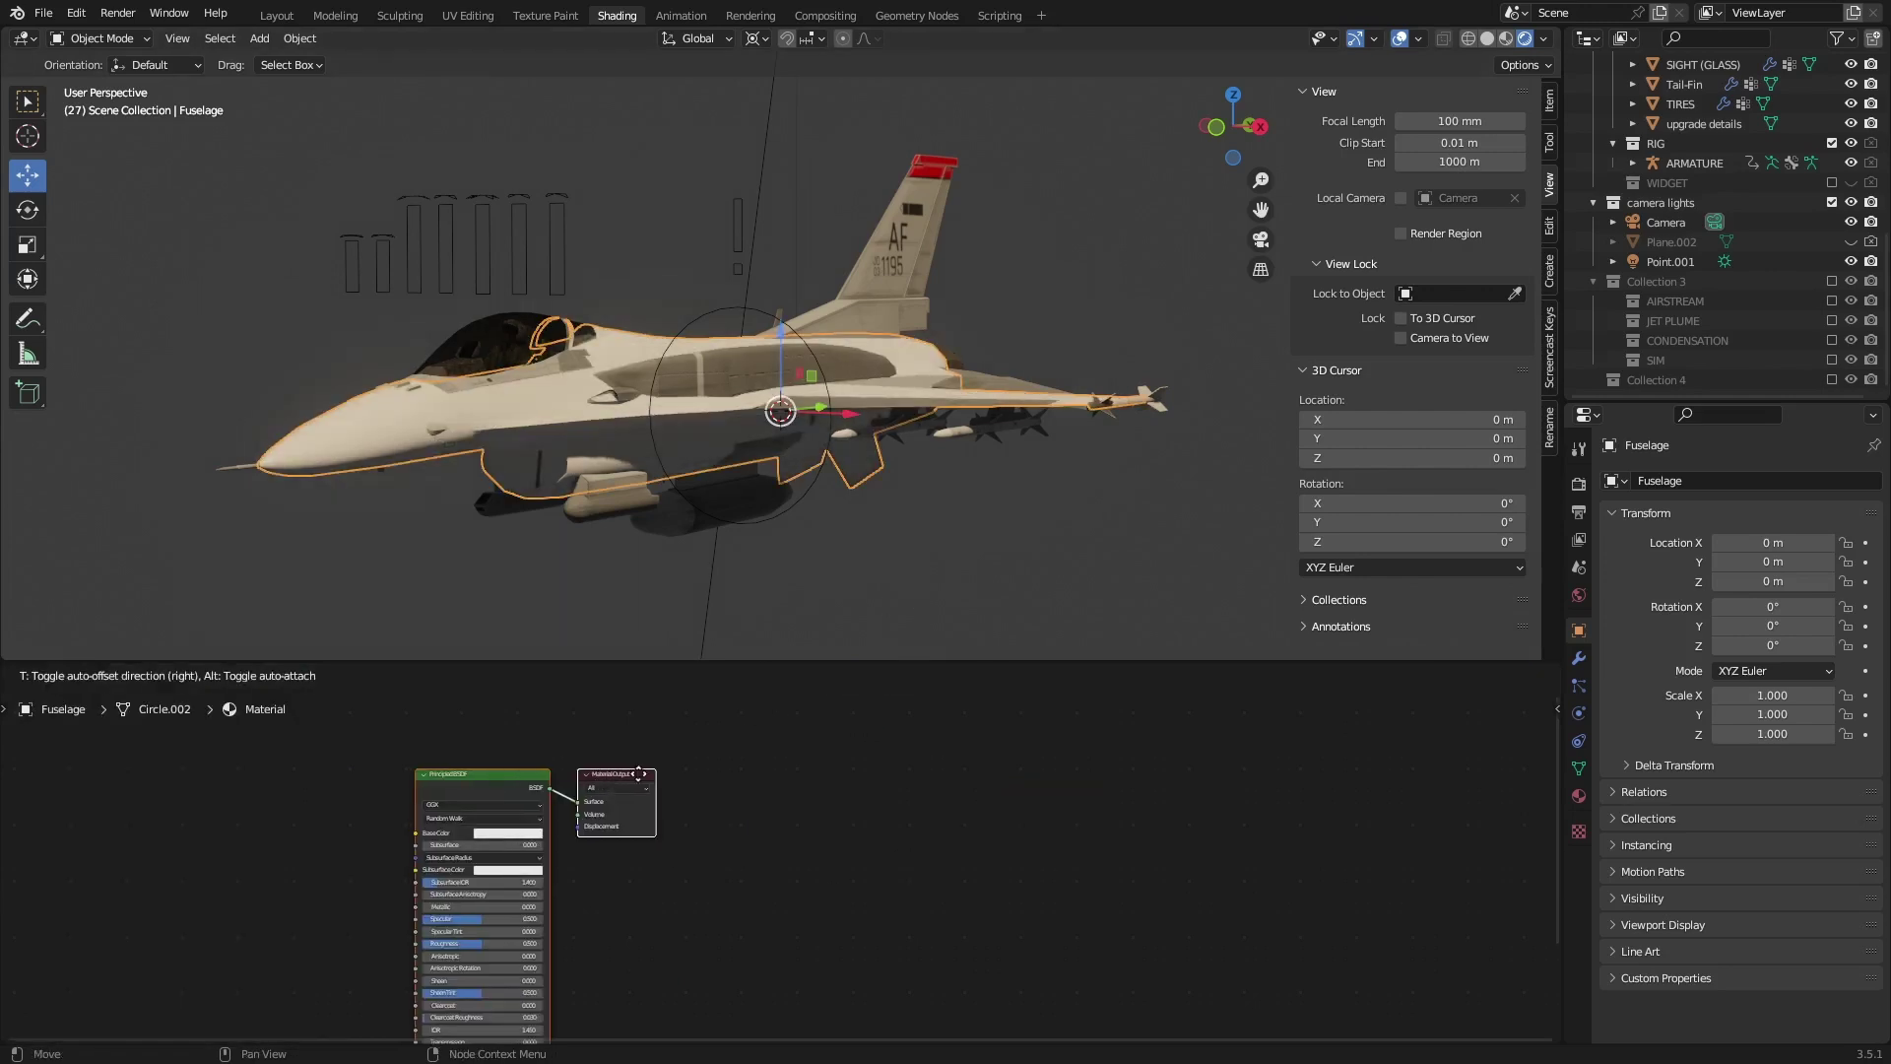
middle_drag(585, 774, 638, 747)
drag(638, 746, 993, 762)
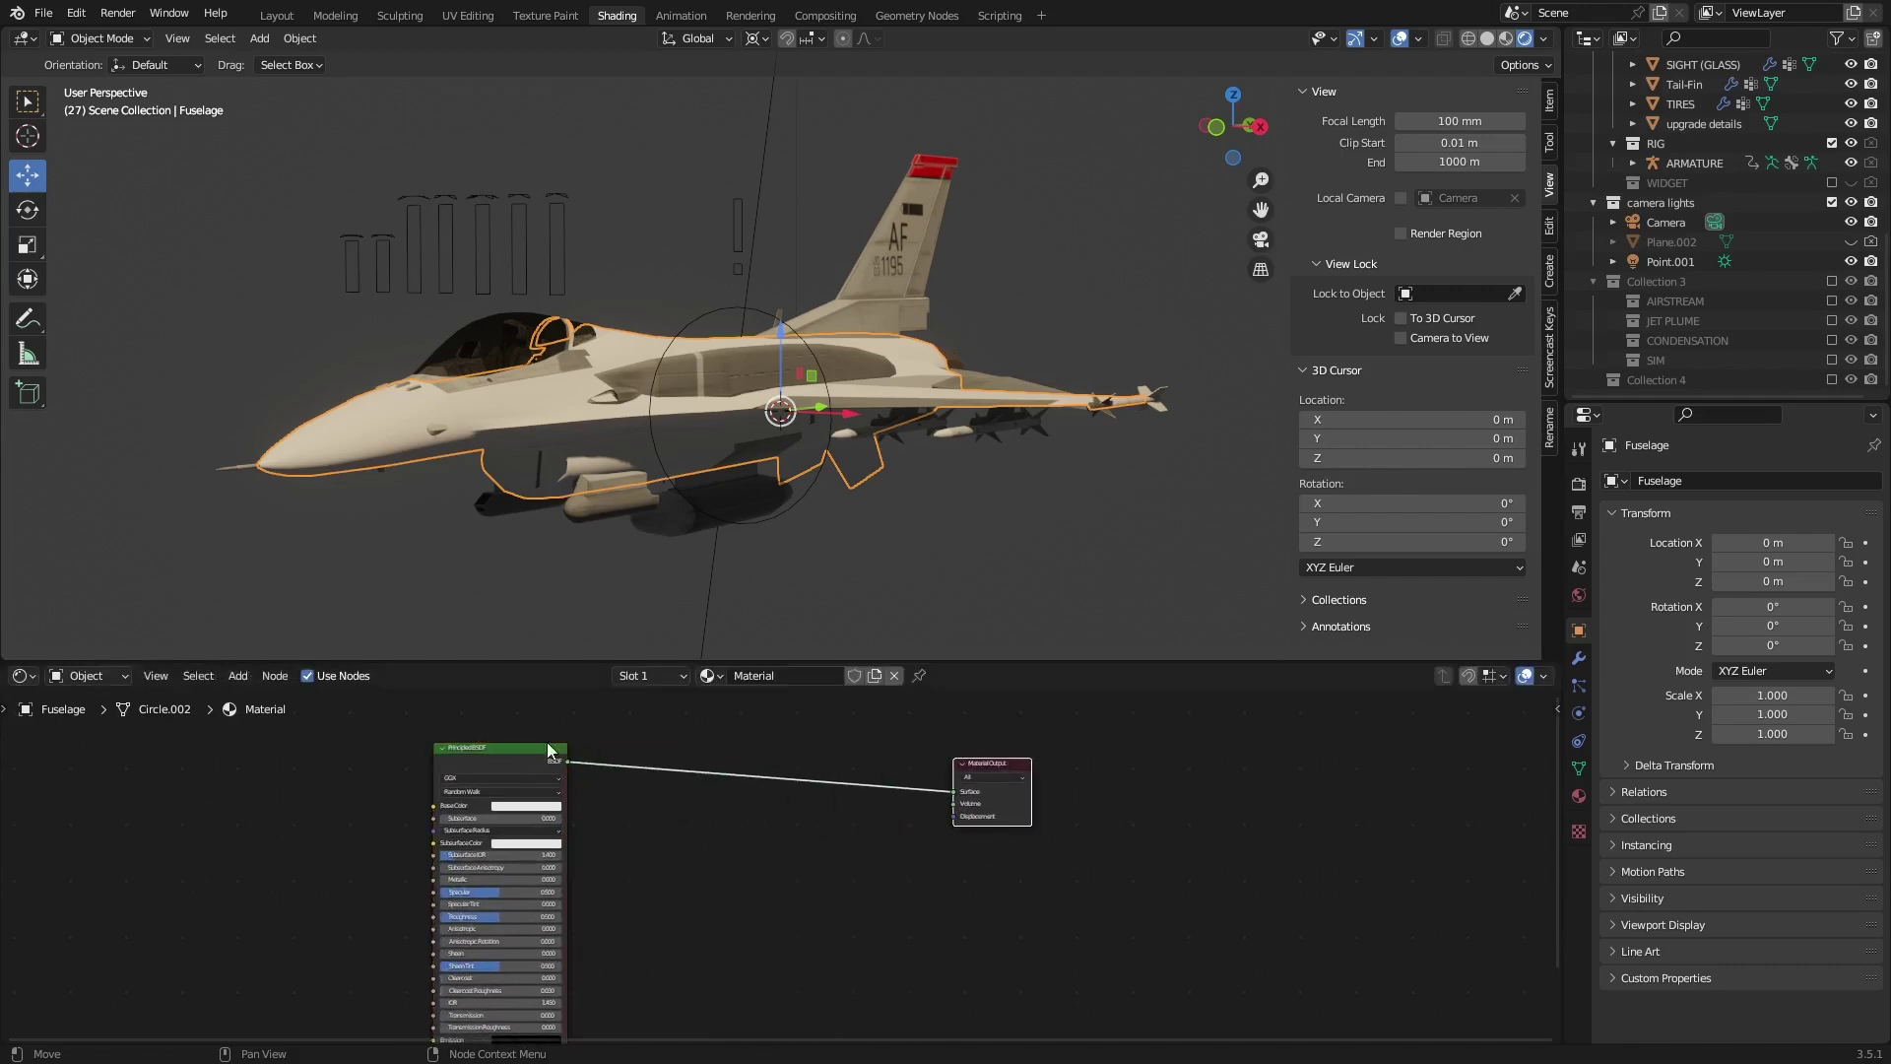
click(1006, 761)
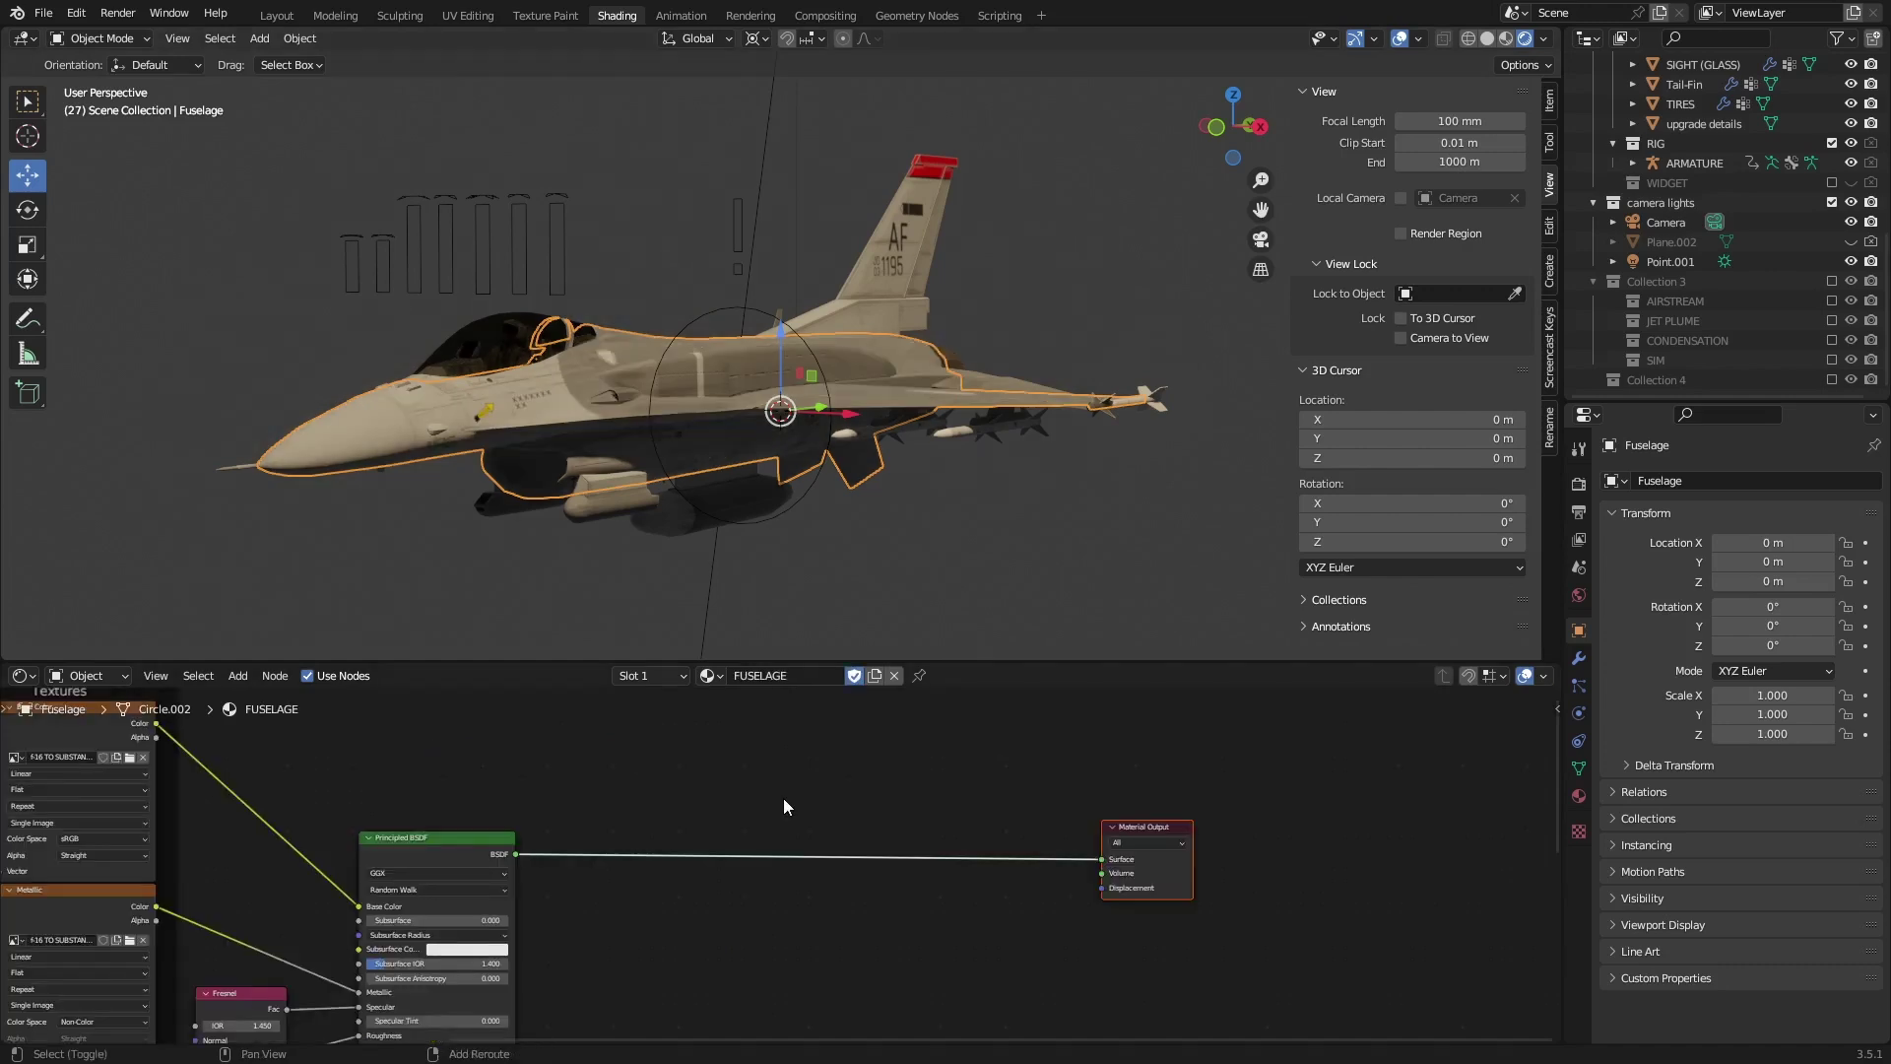
Add a Shader to RGB node between the Principled BSDF and the Material Output
key(shift+a)
click(784, 797)
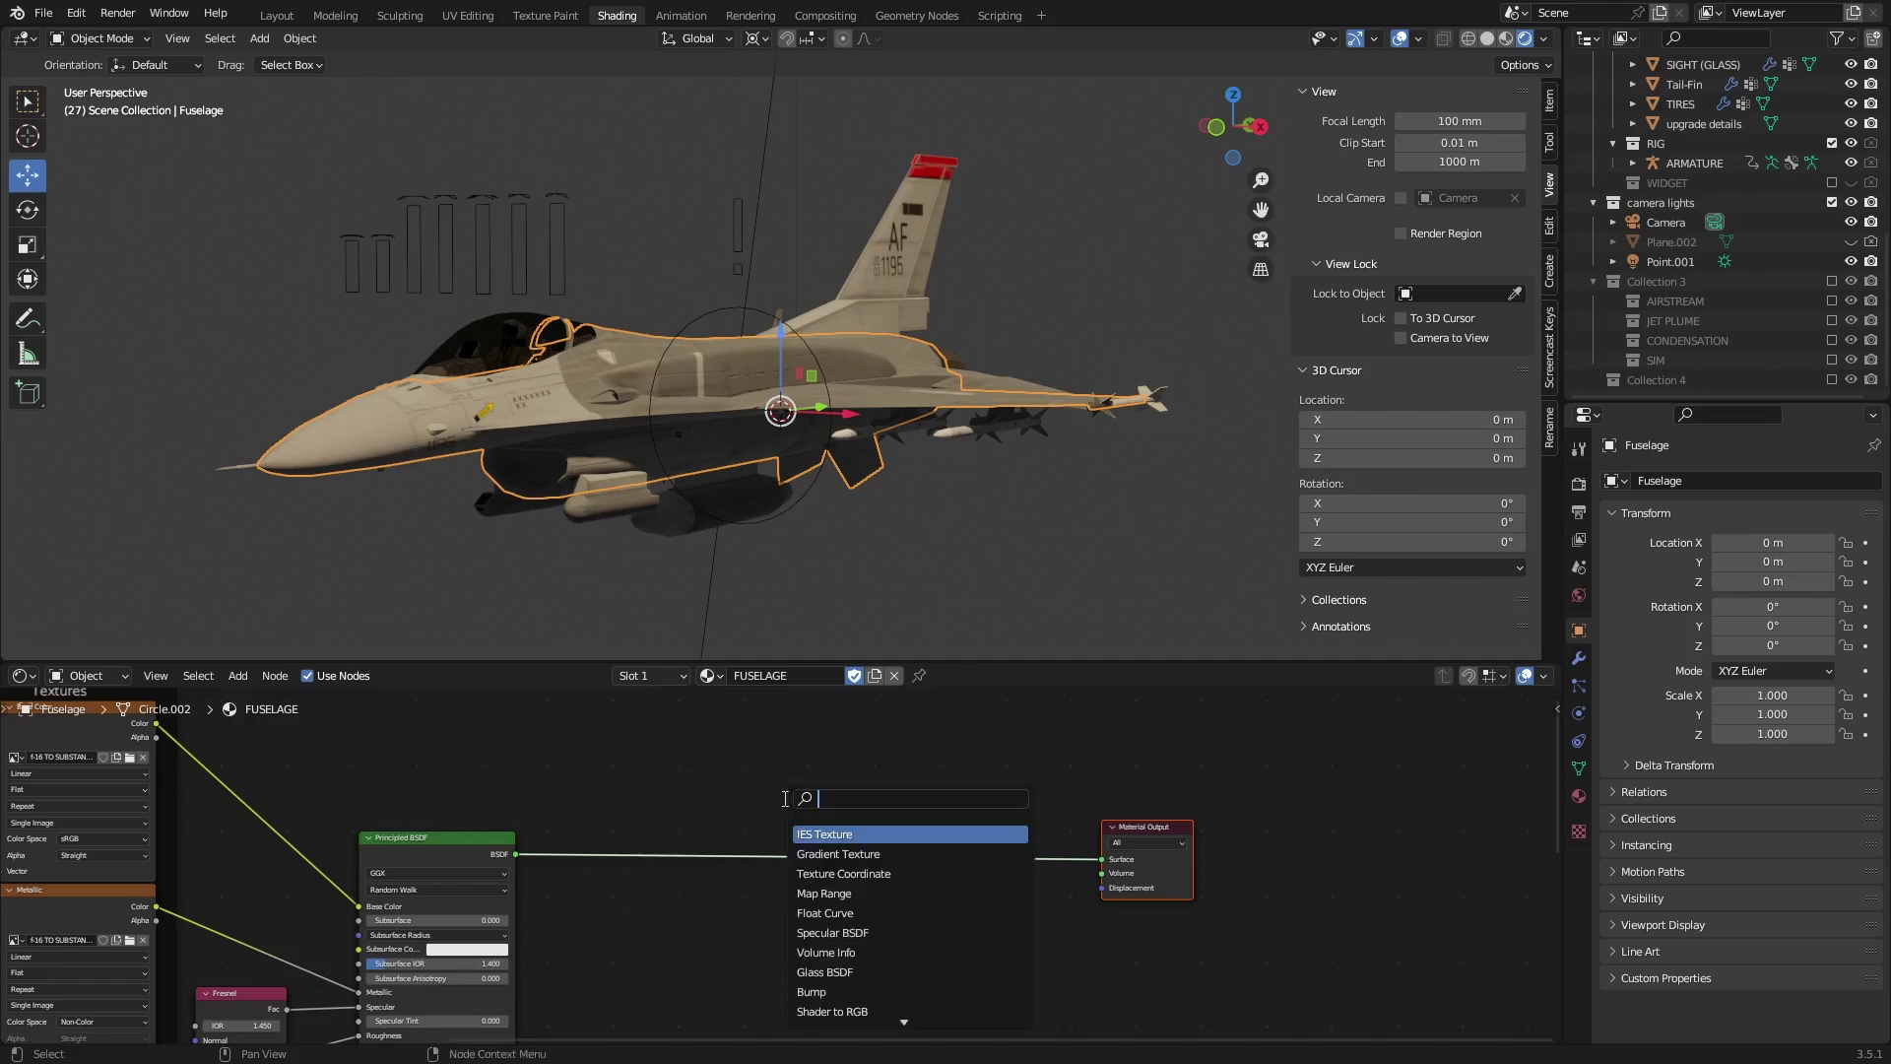
text(sh)
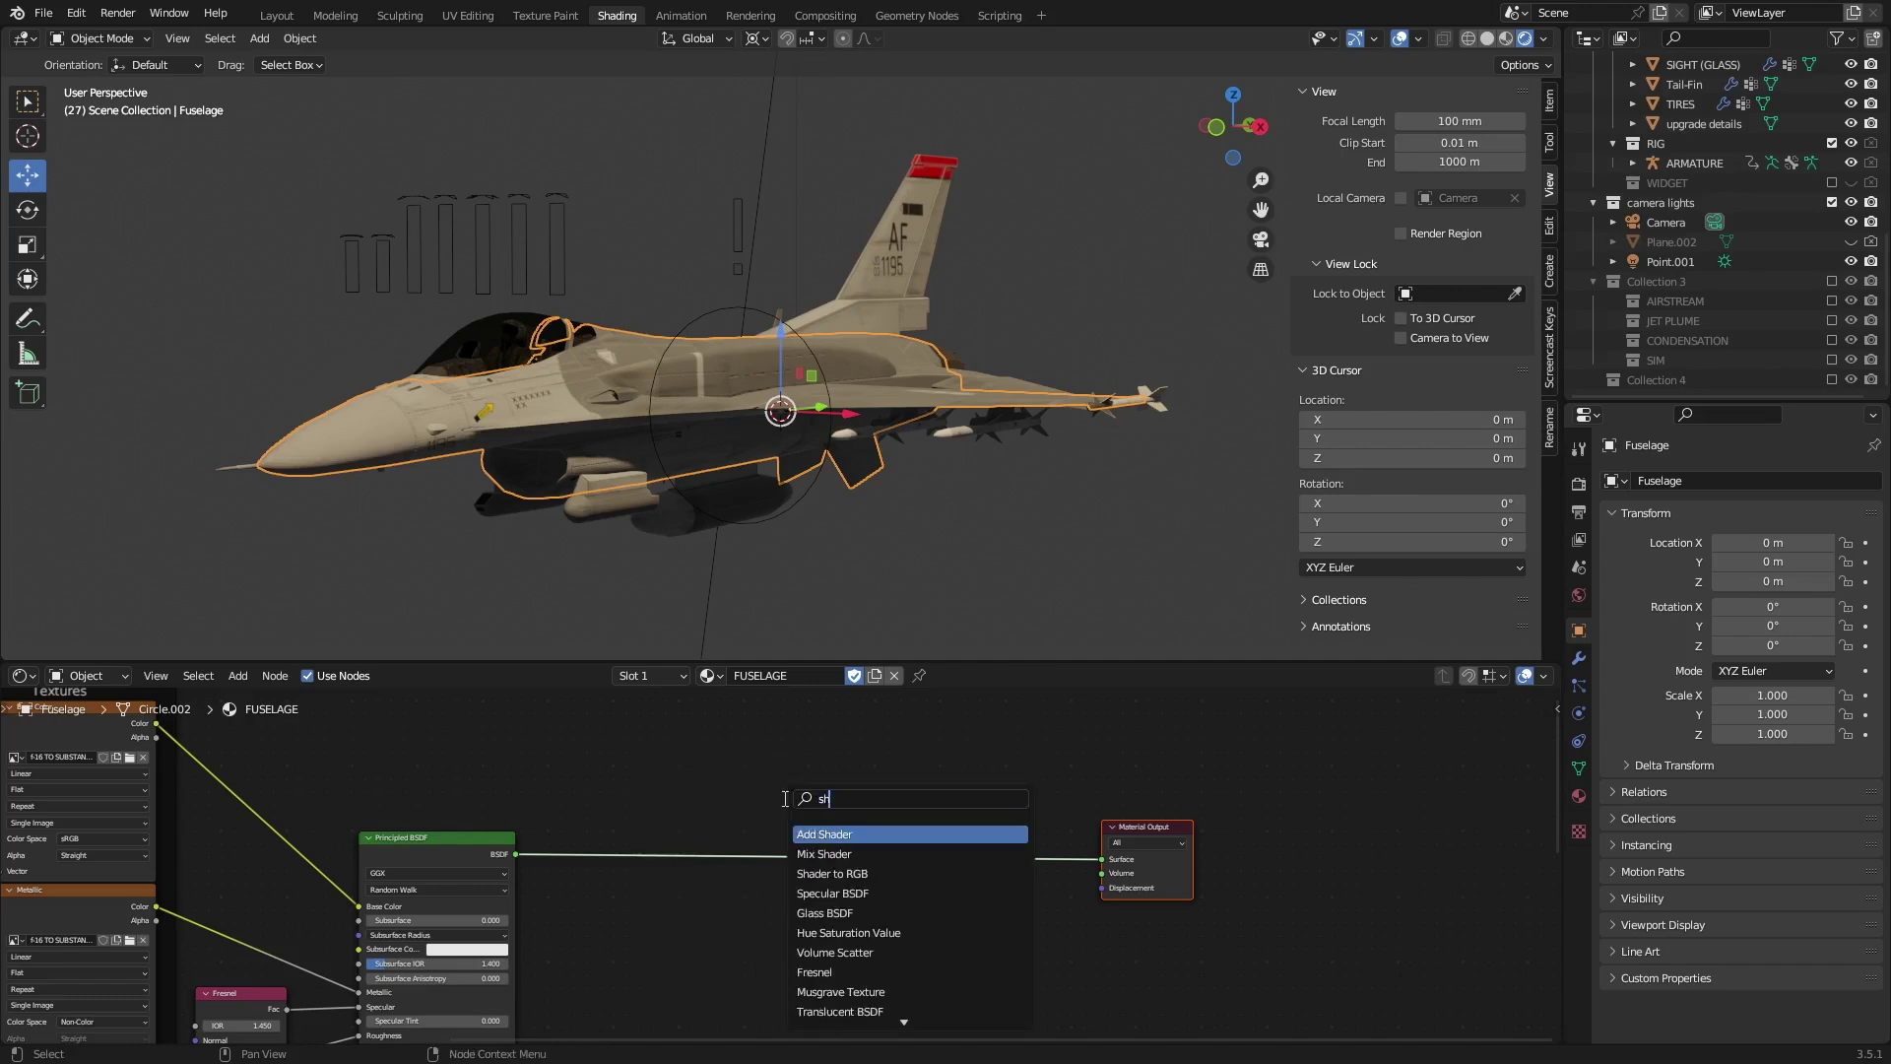
click(832, 874)
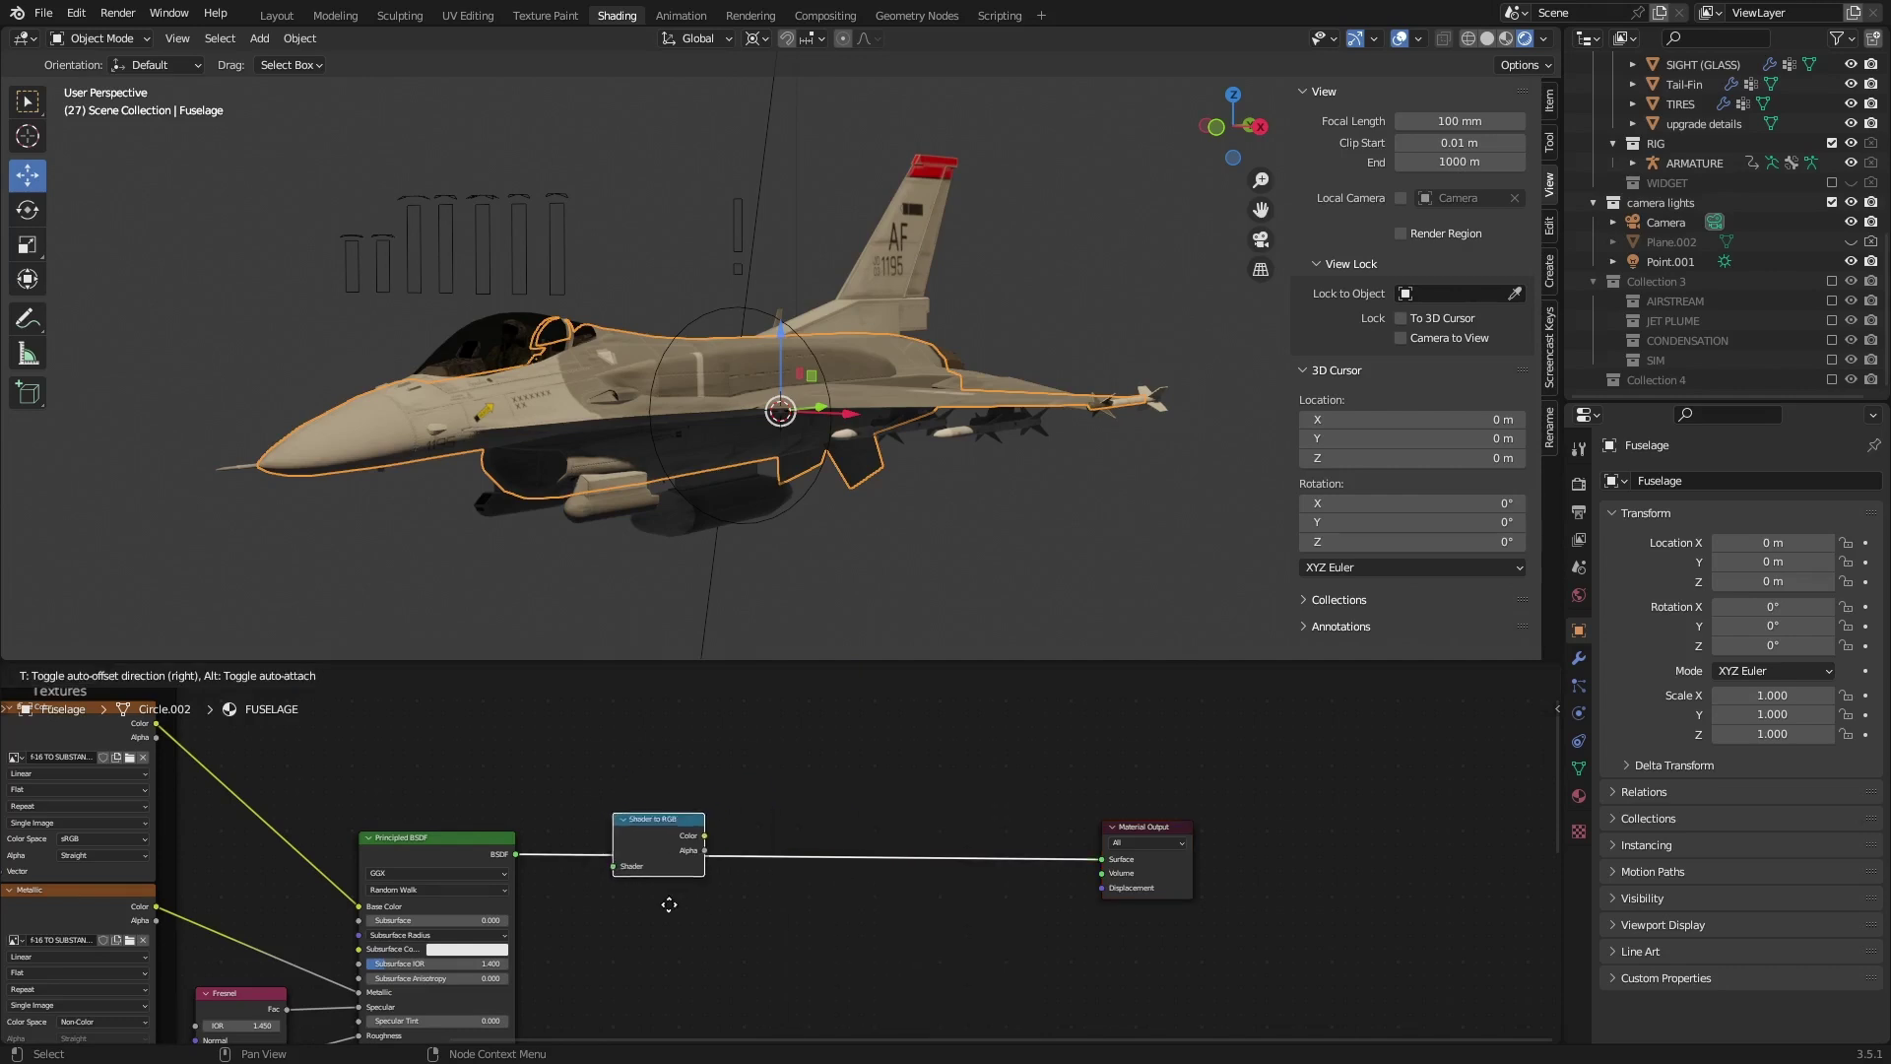
click(654, 903)
middle_drag(890, 916, 758, 824)
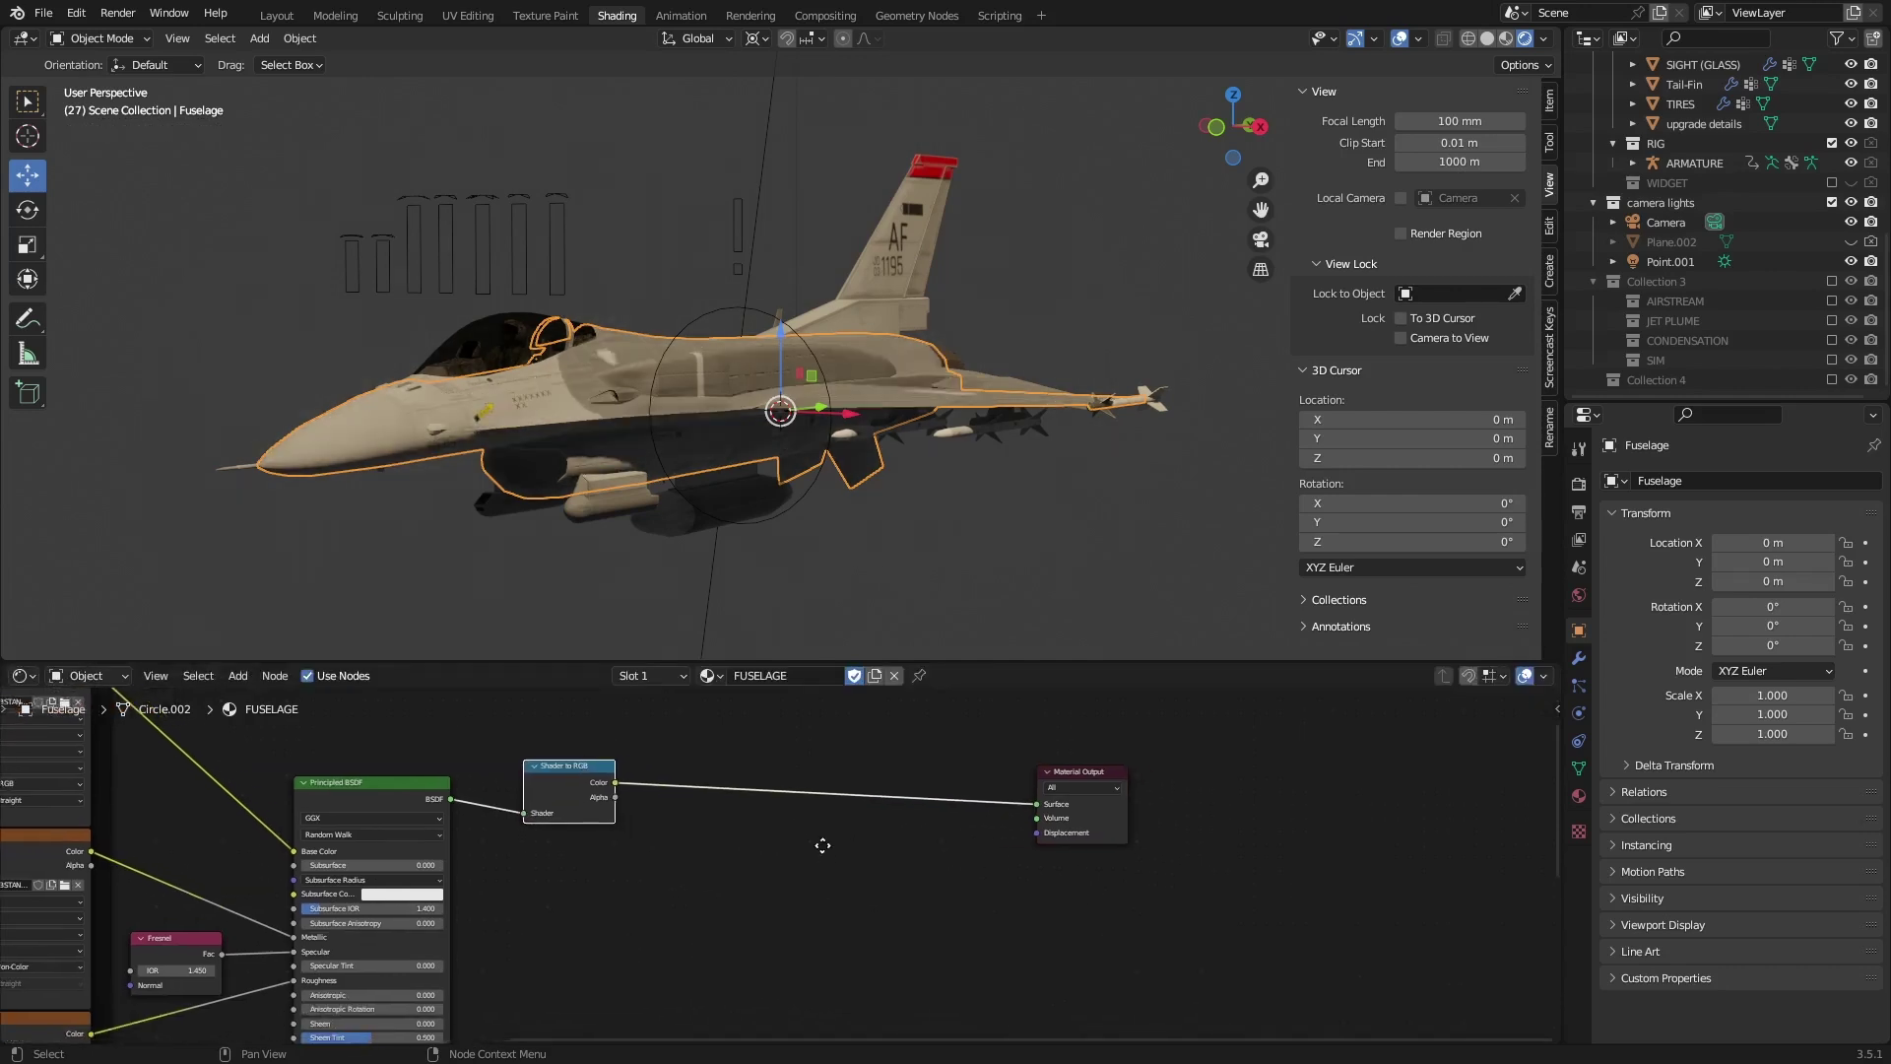
Drop a ColorRamp onto the link before the output and nudge its dark stop
key(shift+a)
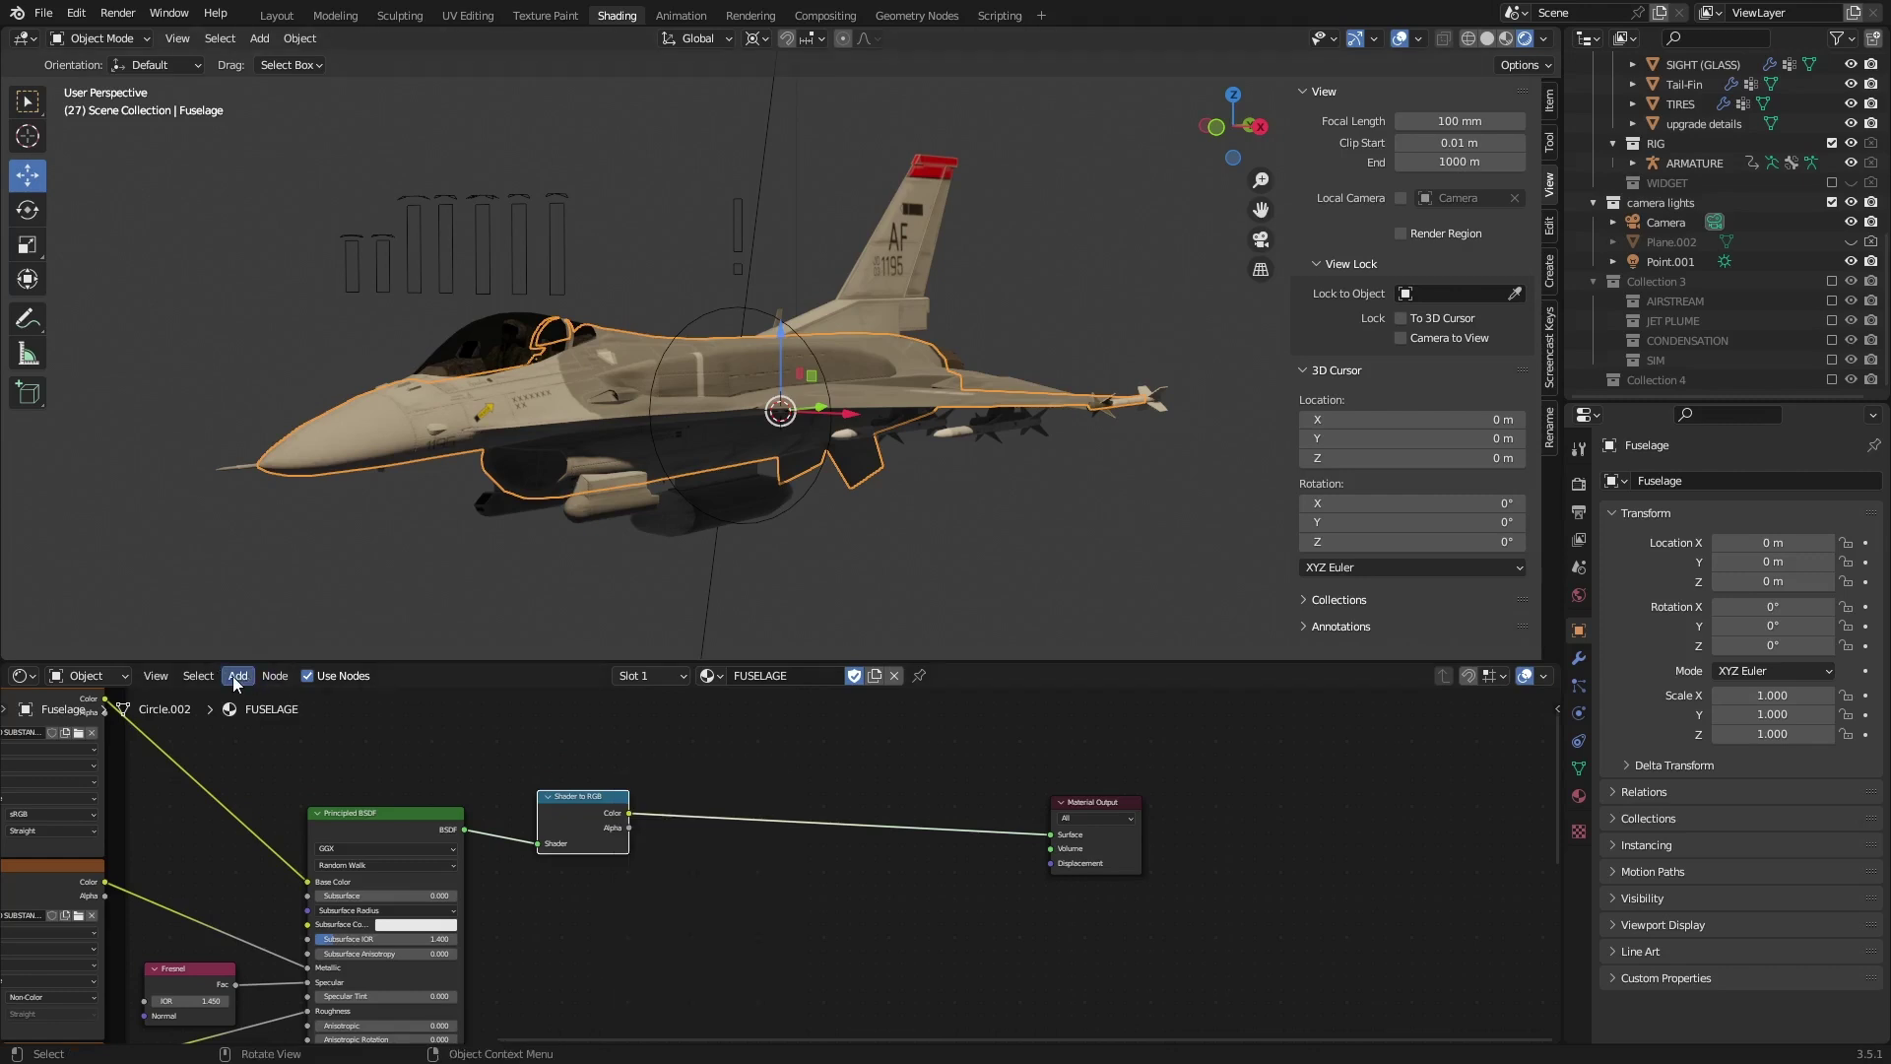
key(shift+a)
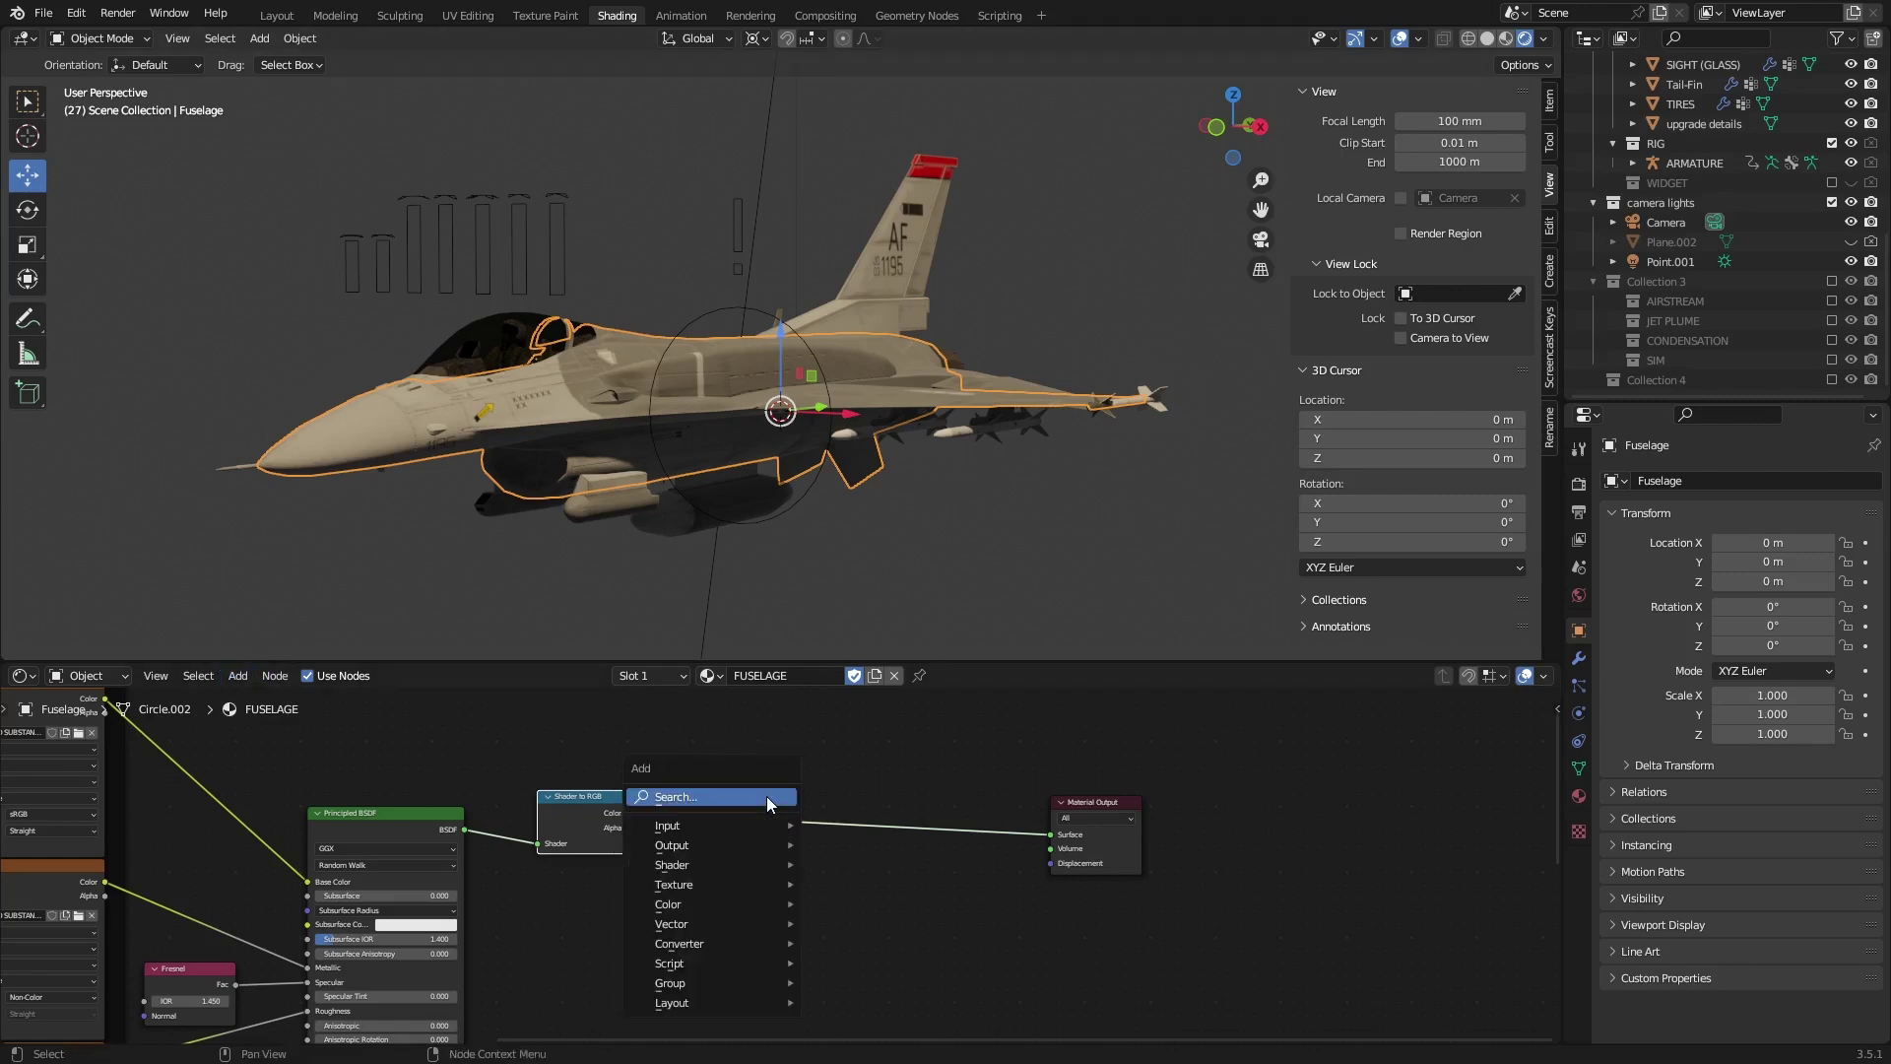
click(767, 796)
text(color ramp)
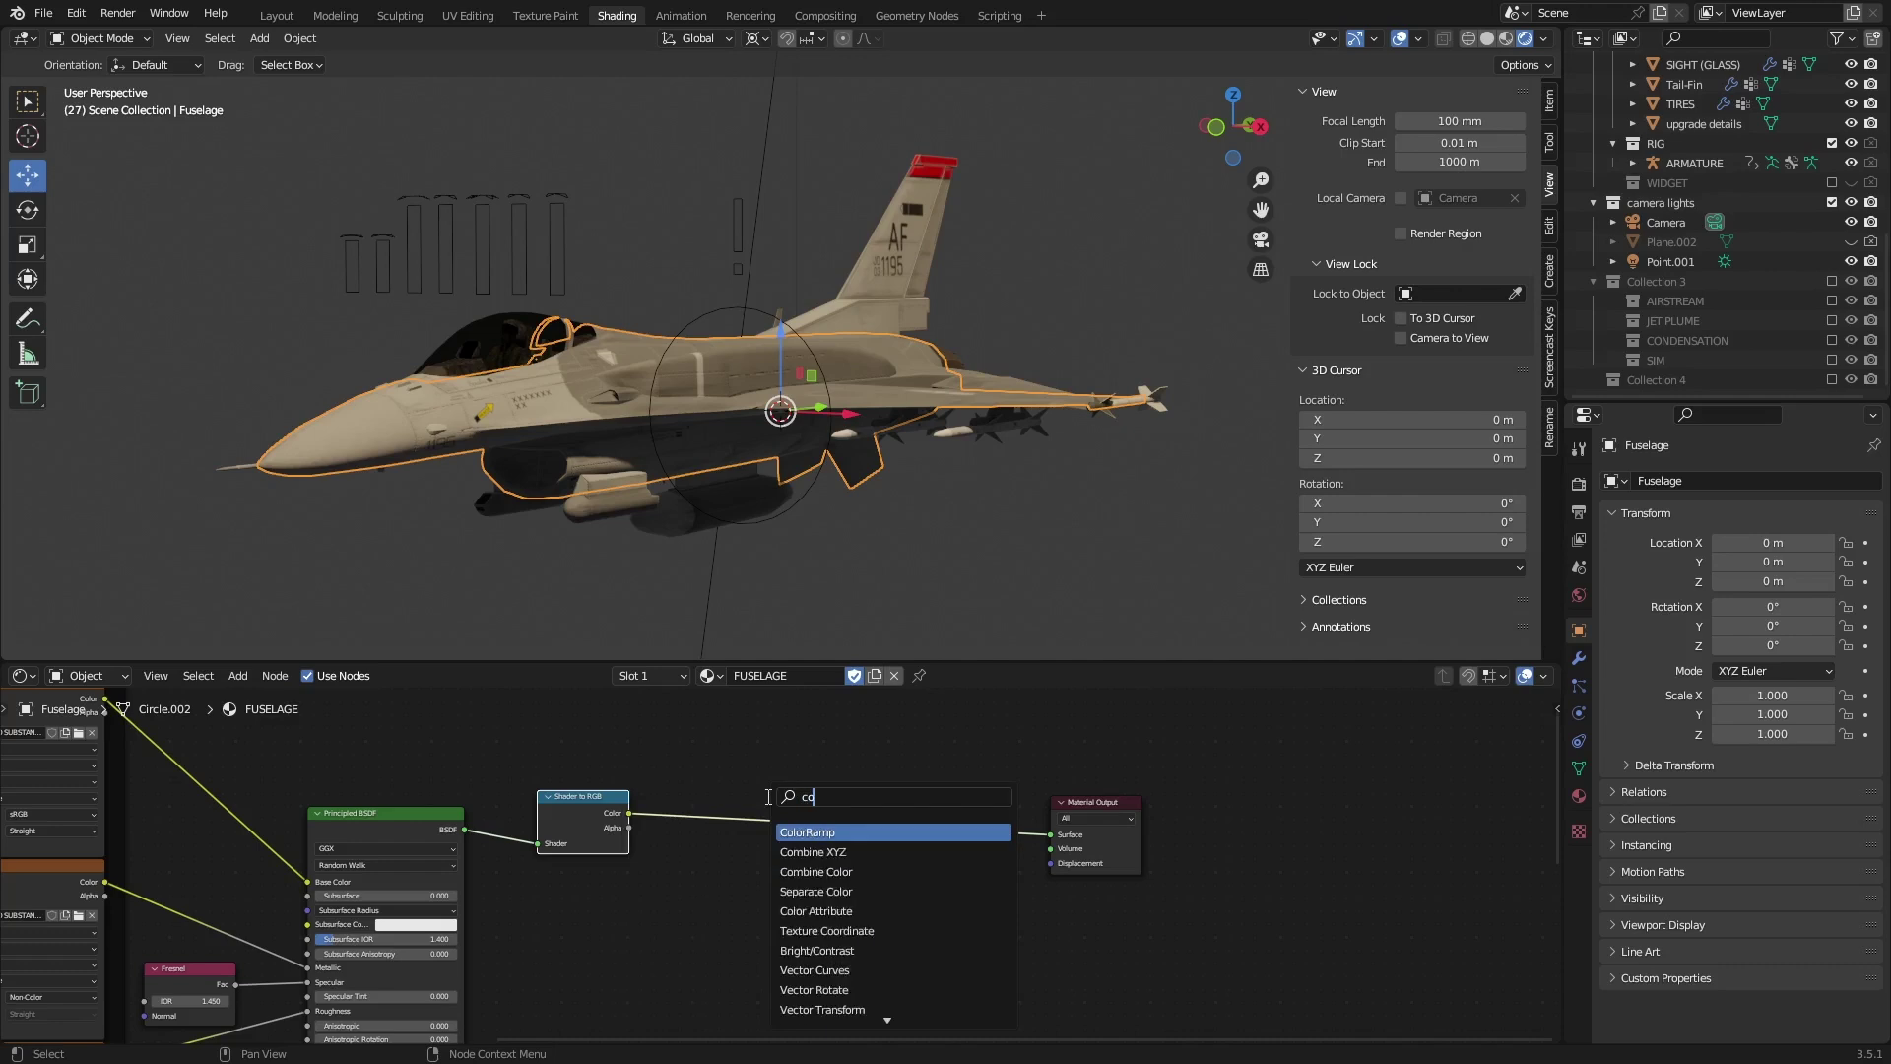
key(Return)
click(790, 812)
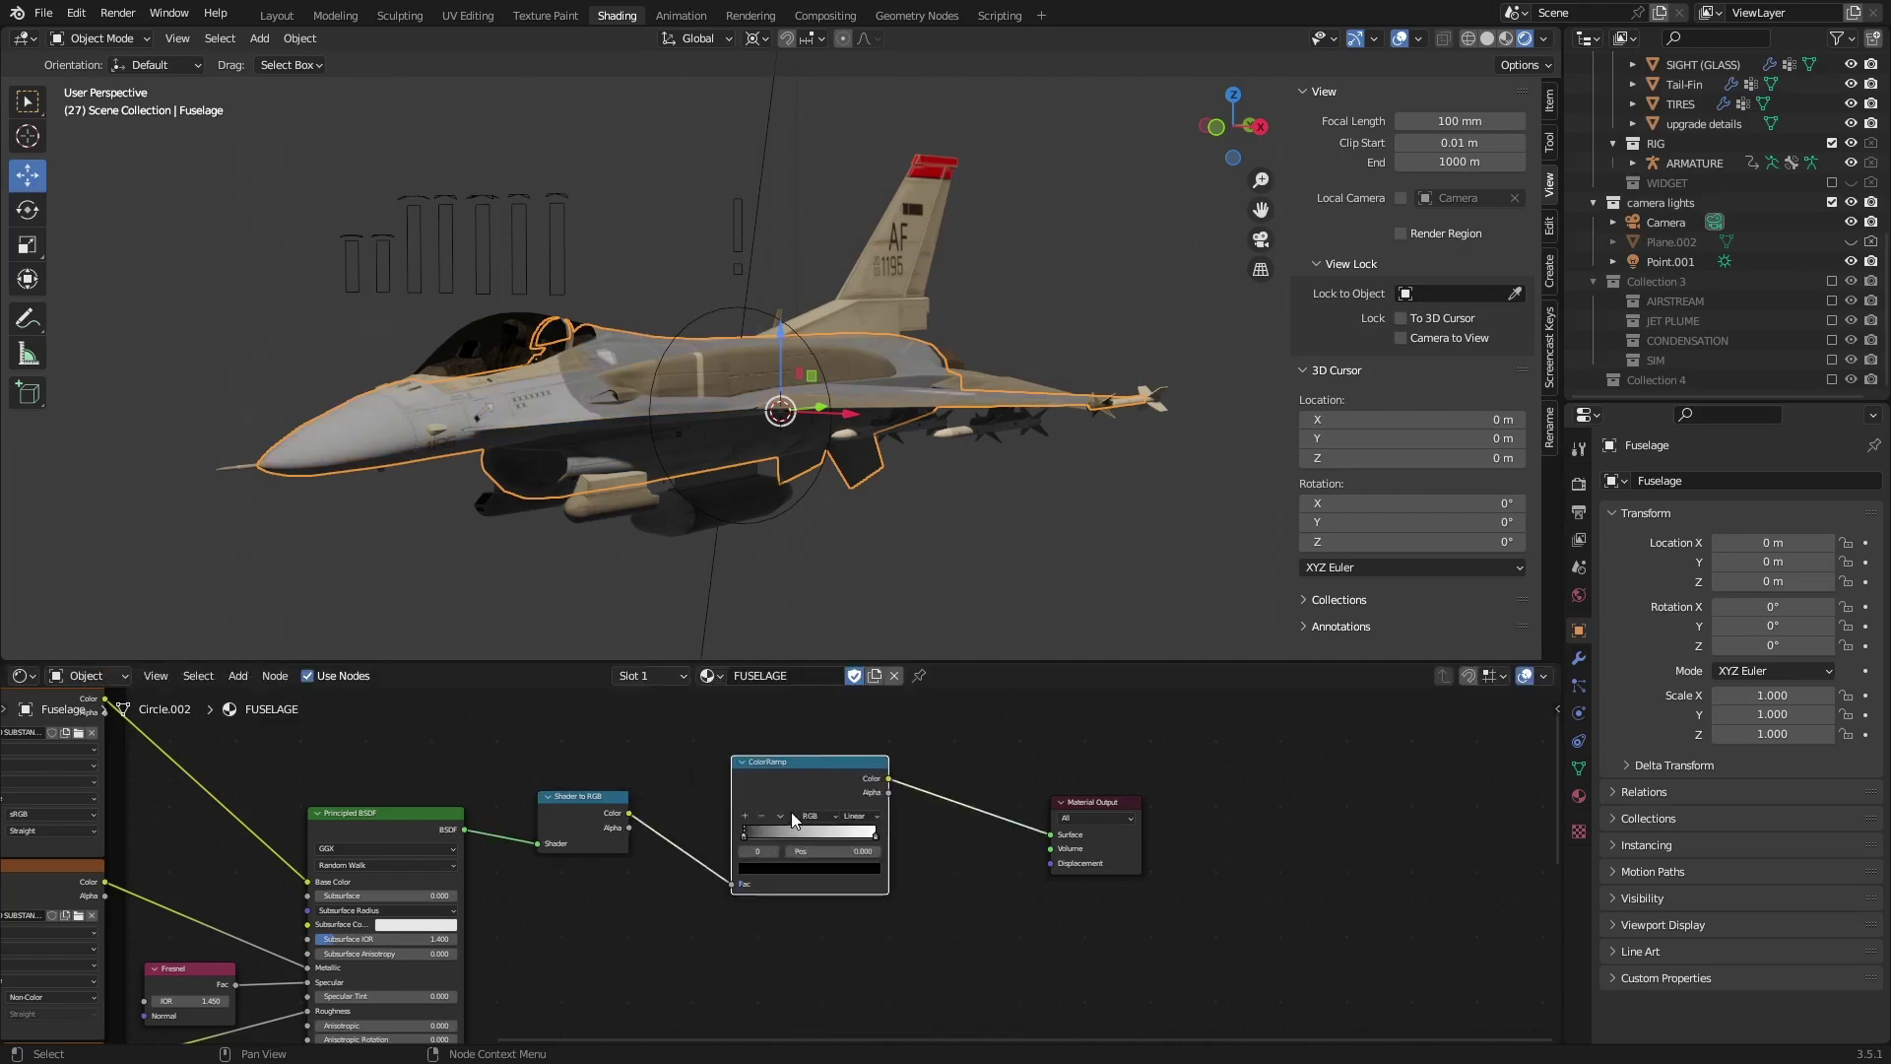
middle_drag(731, 462, 736, 429)
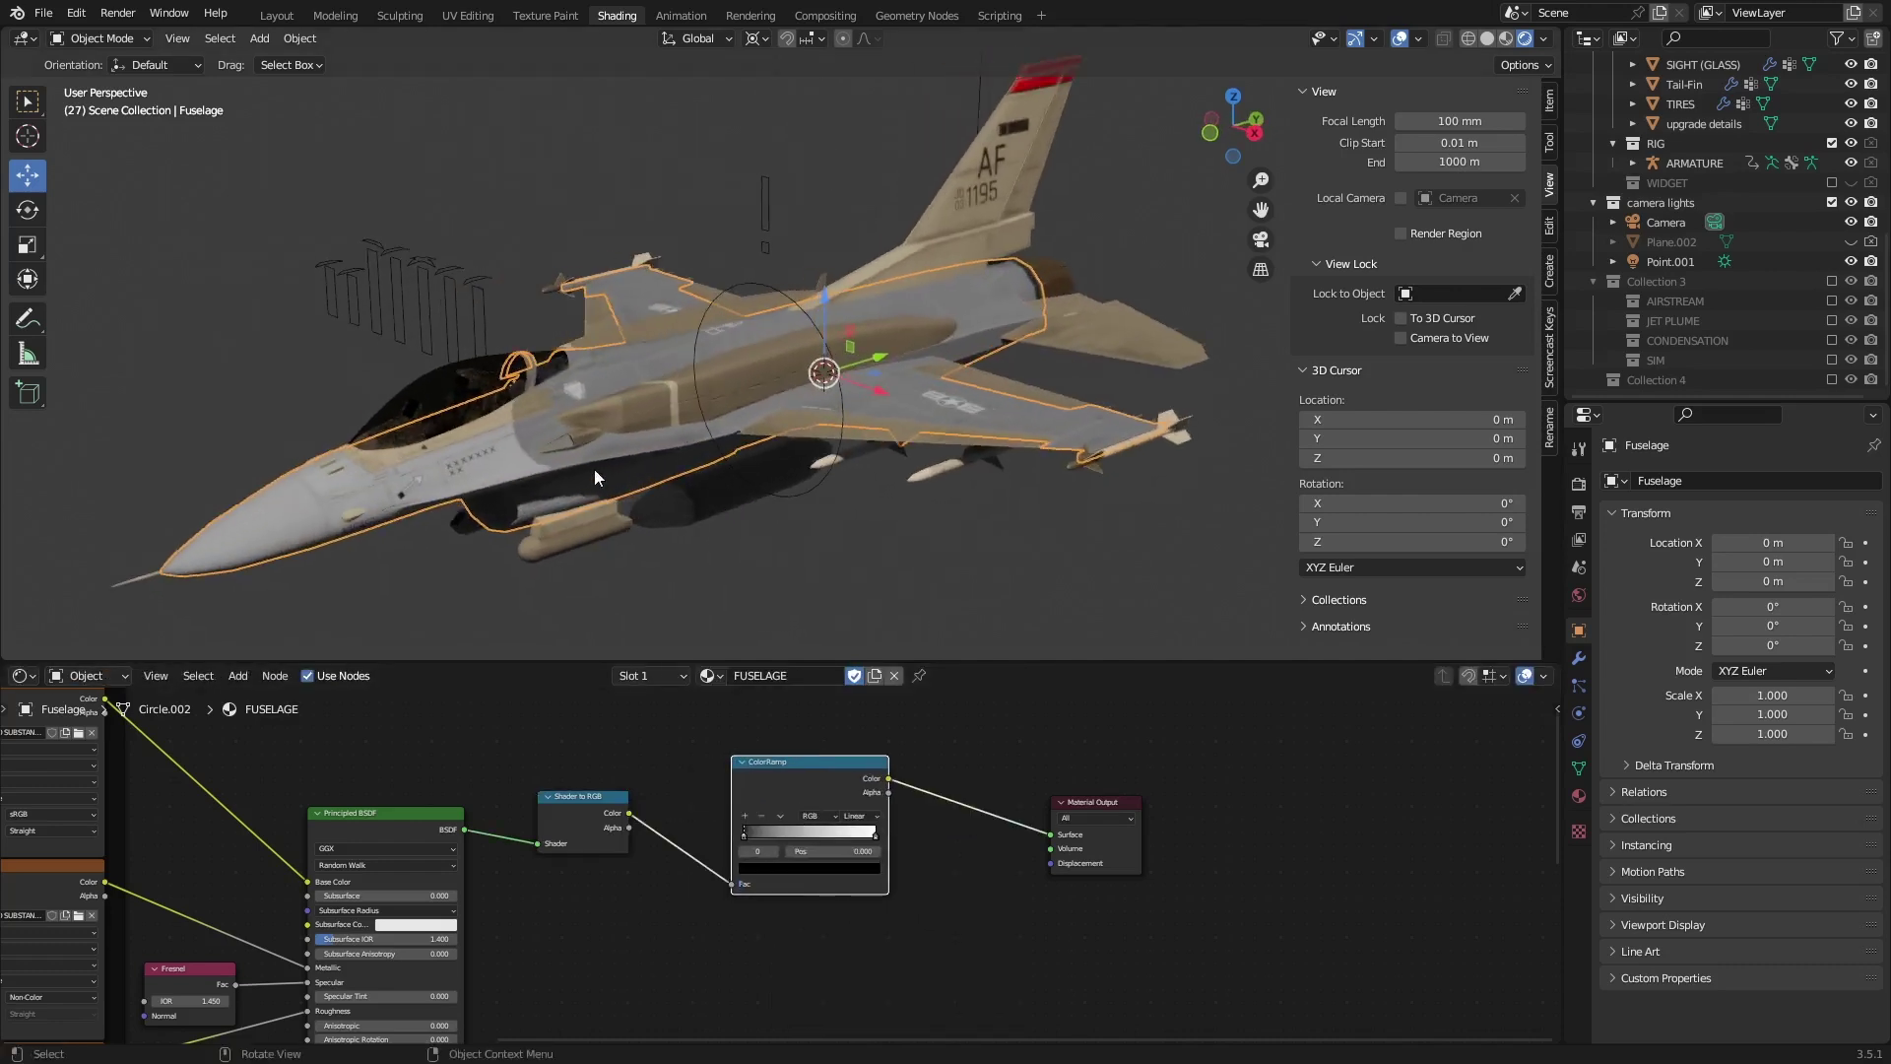
scroll(735, 429, up, 3)
scroll(735, 437, up, 2)
drag(738, 837, 737, 838)
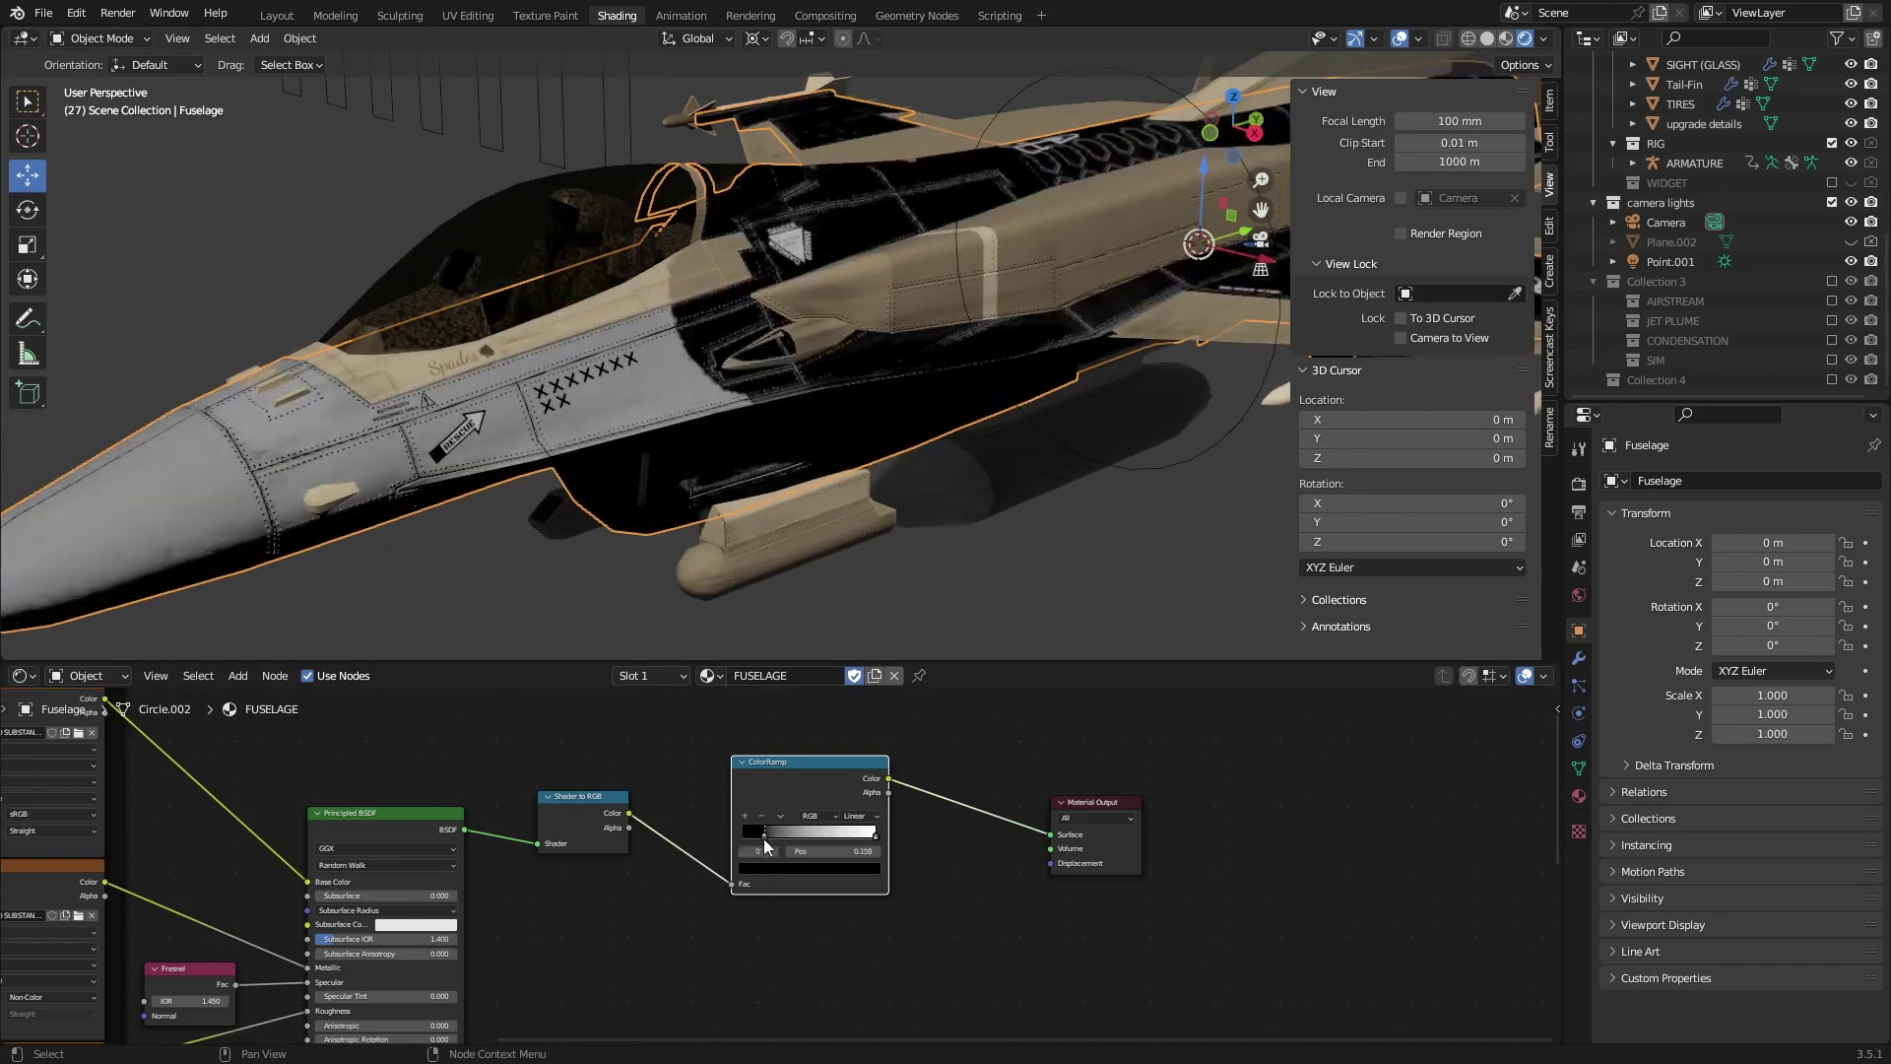
Set the ColorRamp to Constant interpolation, reposition the stops and tint the dark stop dark blue
click(878, 817)
click(875, 883)
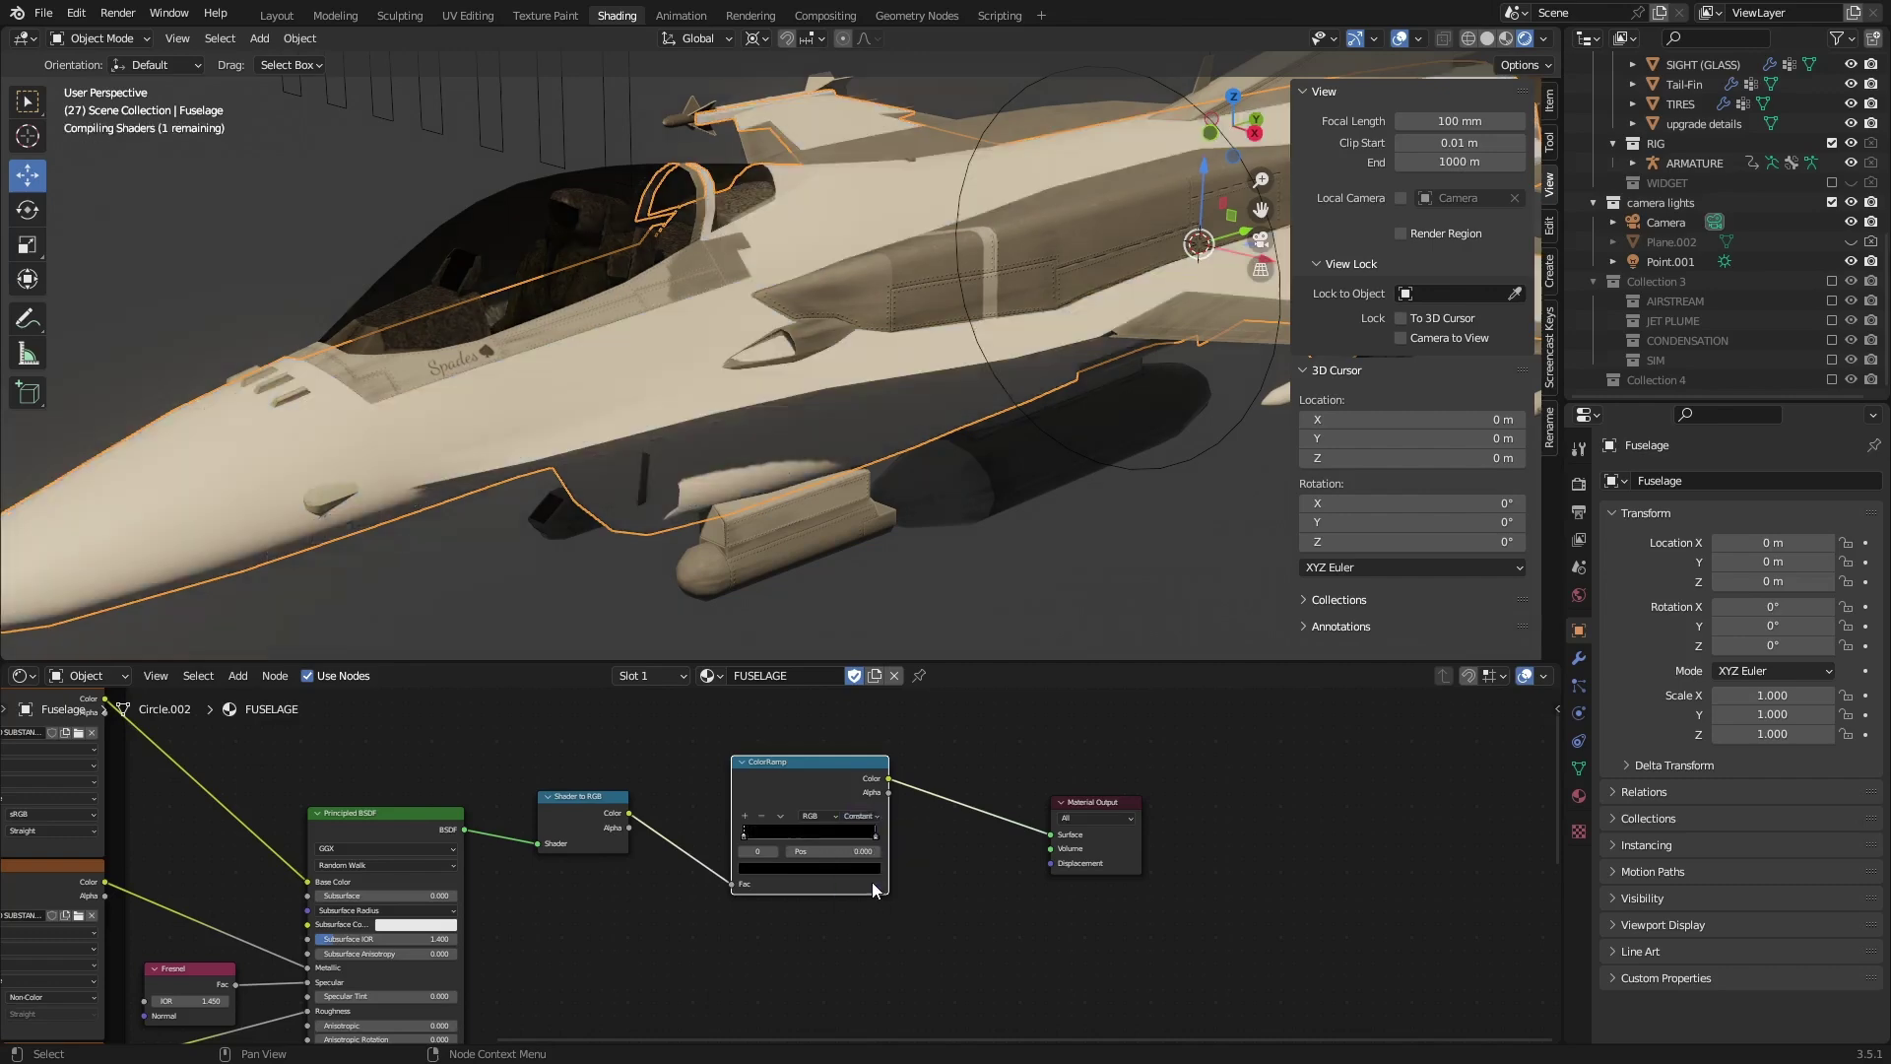
drag(880, 835, 756, 836)
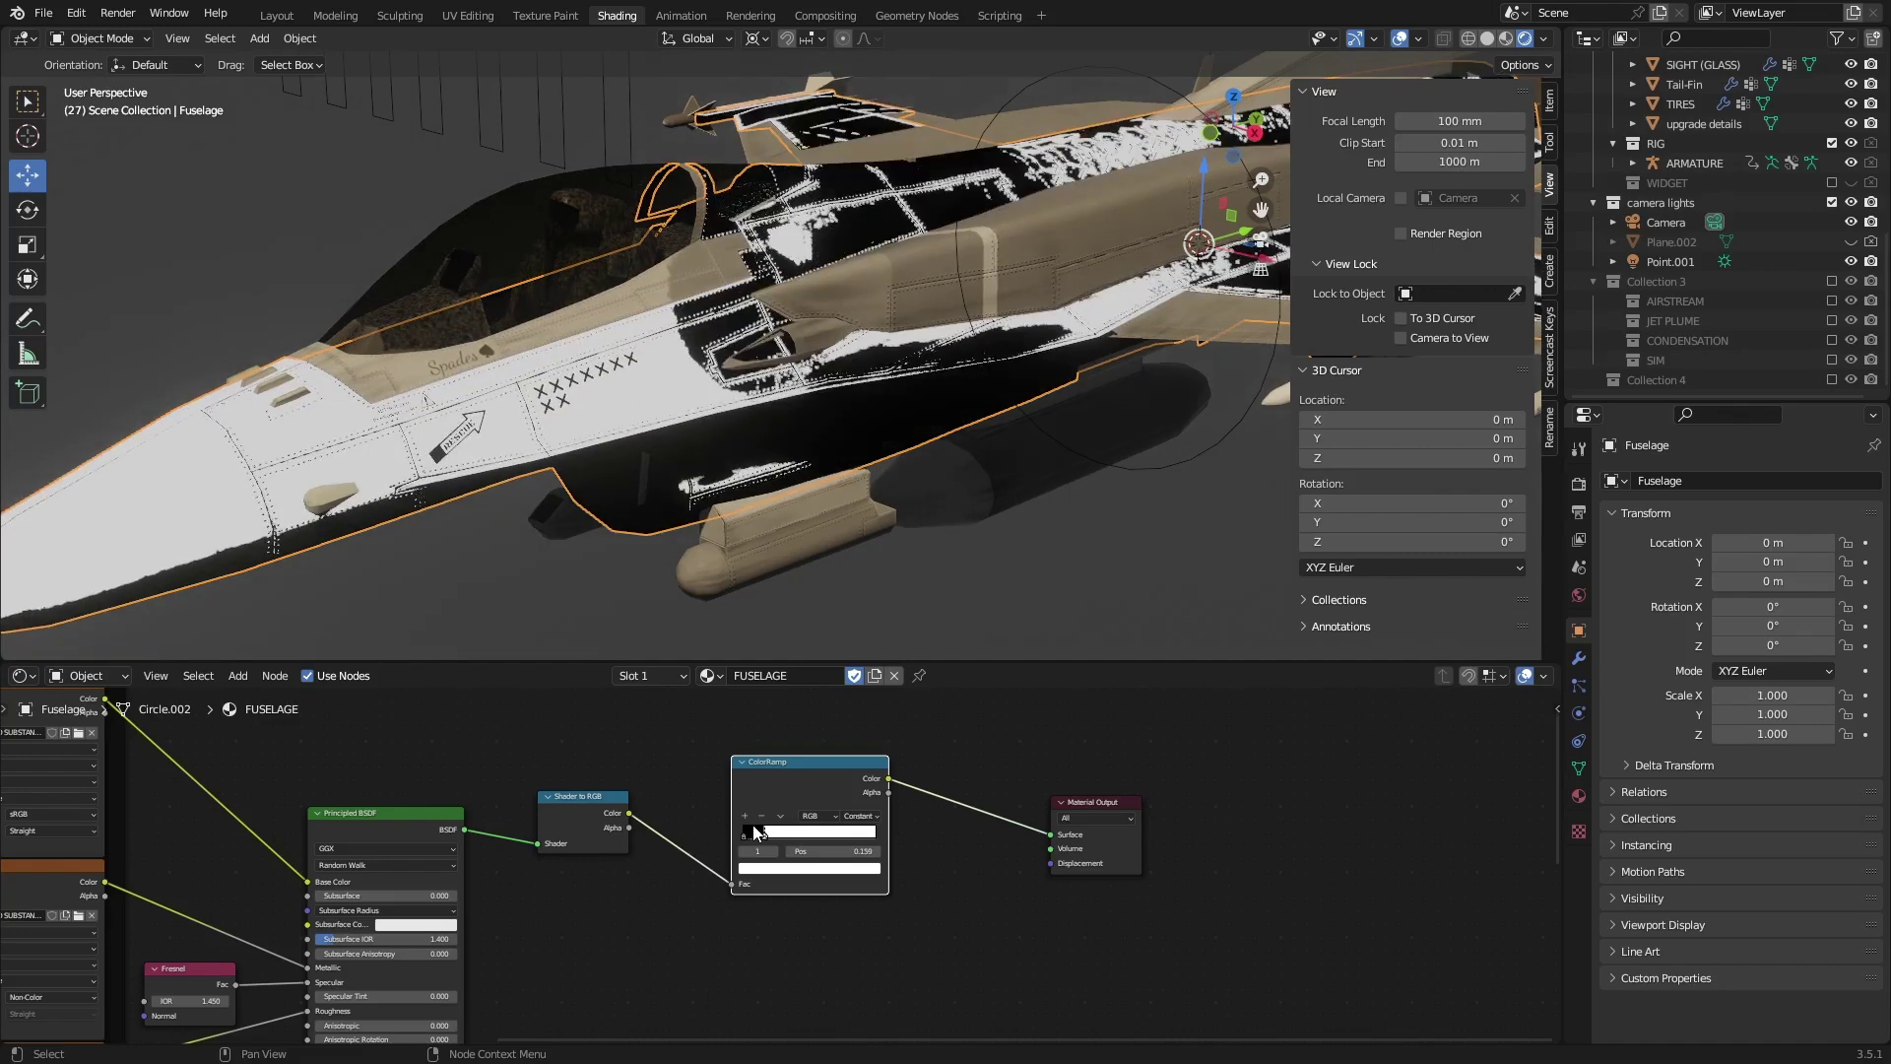
mouse_move(709, 341)
middle_down()
mouse_move(806, 303)
mouse_move(789, 341)
middle_up()
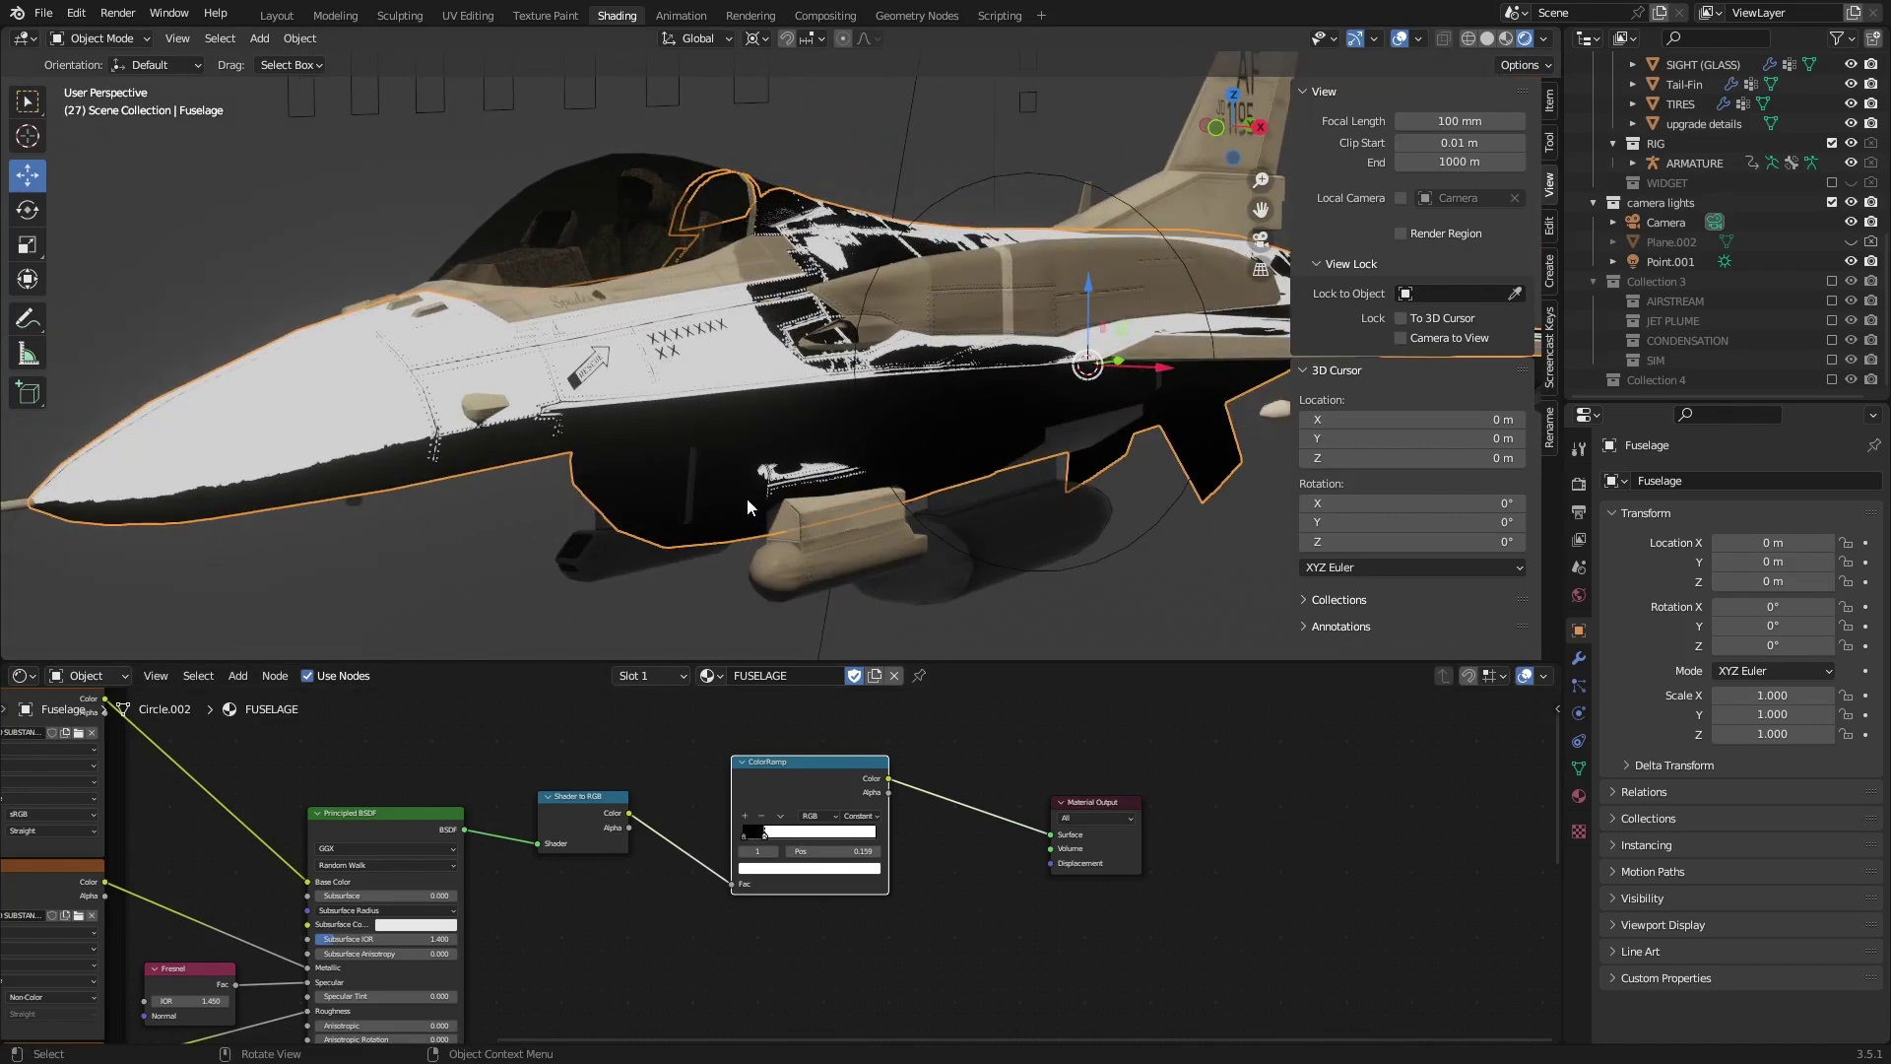
click(742, 836)
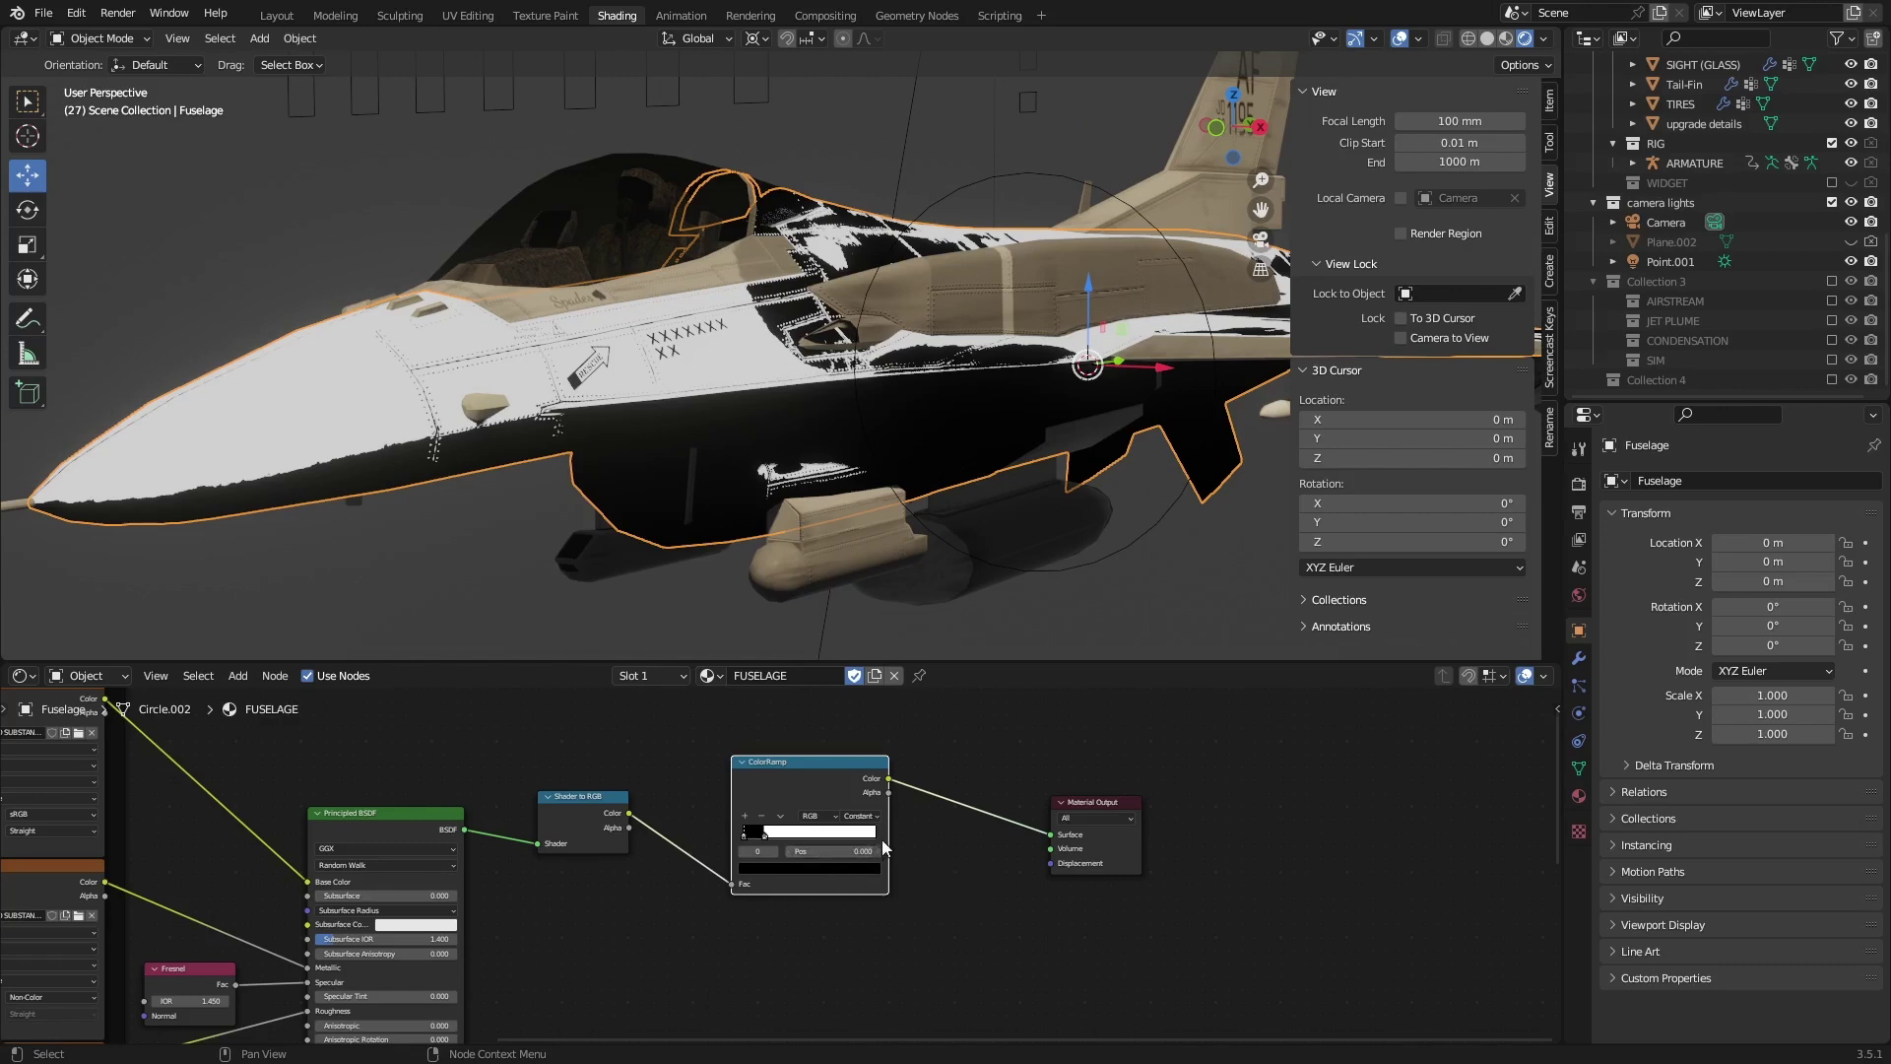
click(757, 850)
click(819, 718)
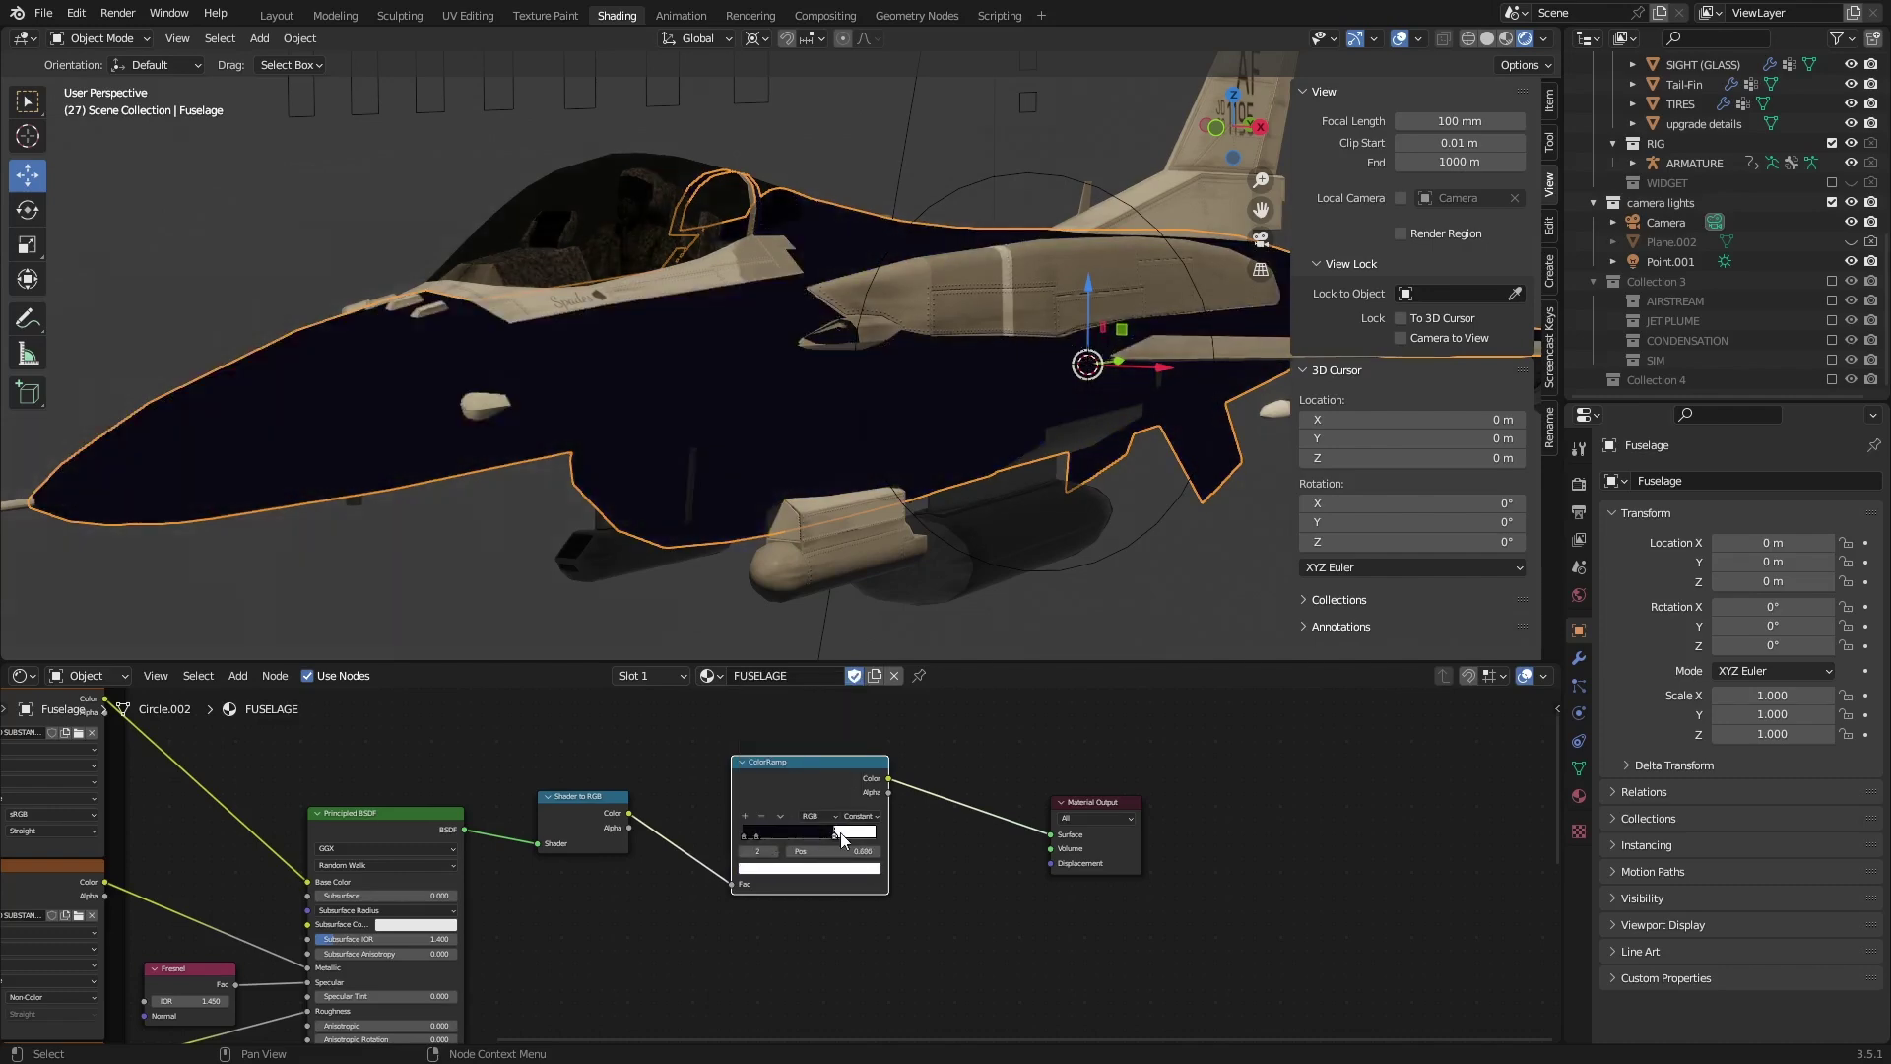
scroll(841, 831, up, 3)
drag(797, 547, 827, 577)
scroll(937, 760, up, 15)
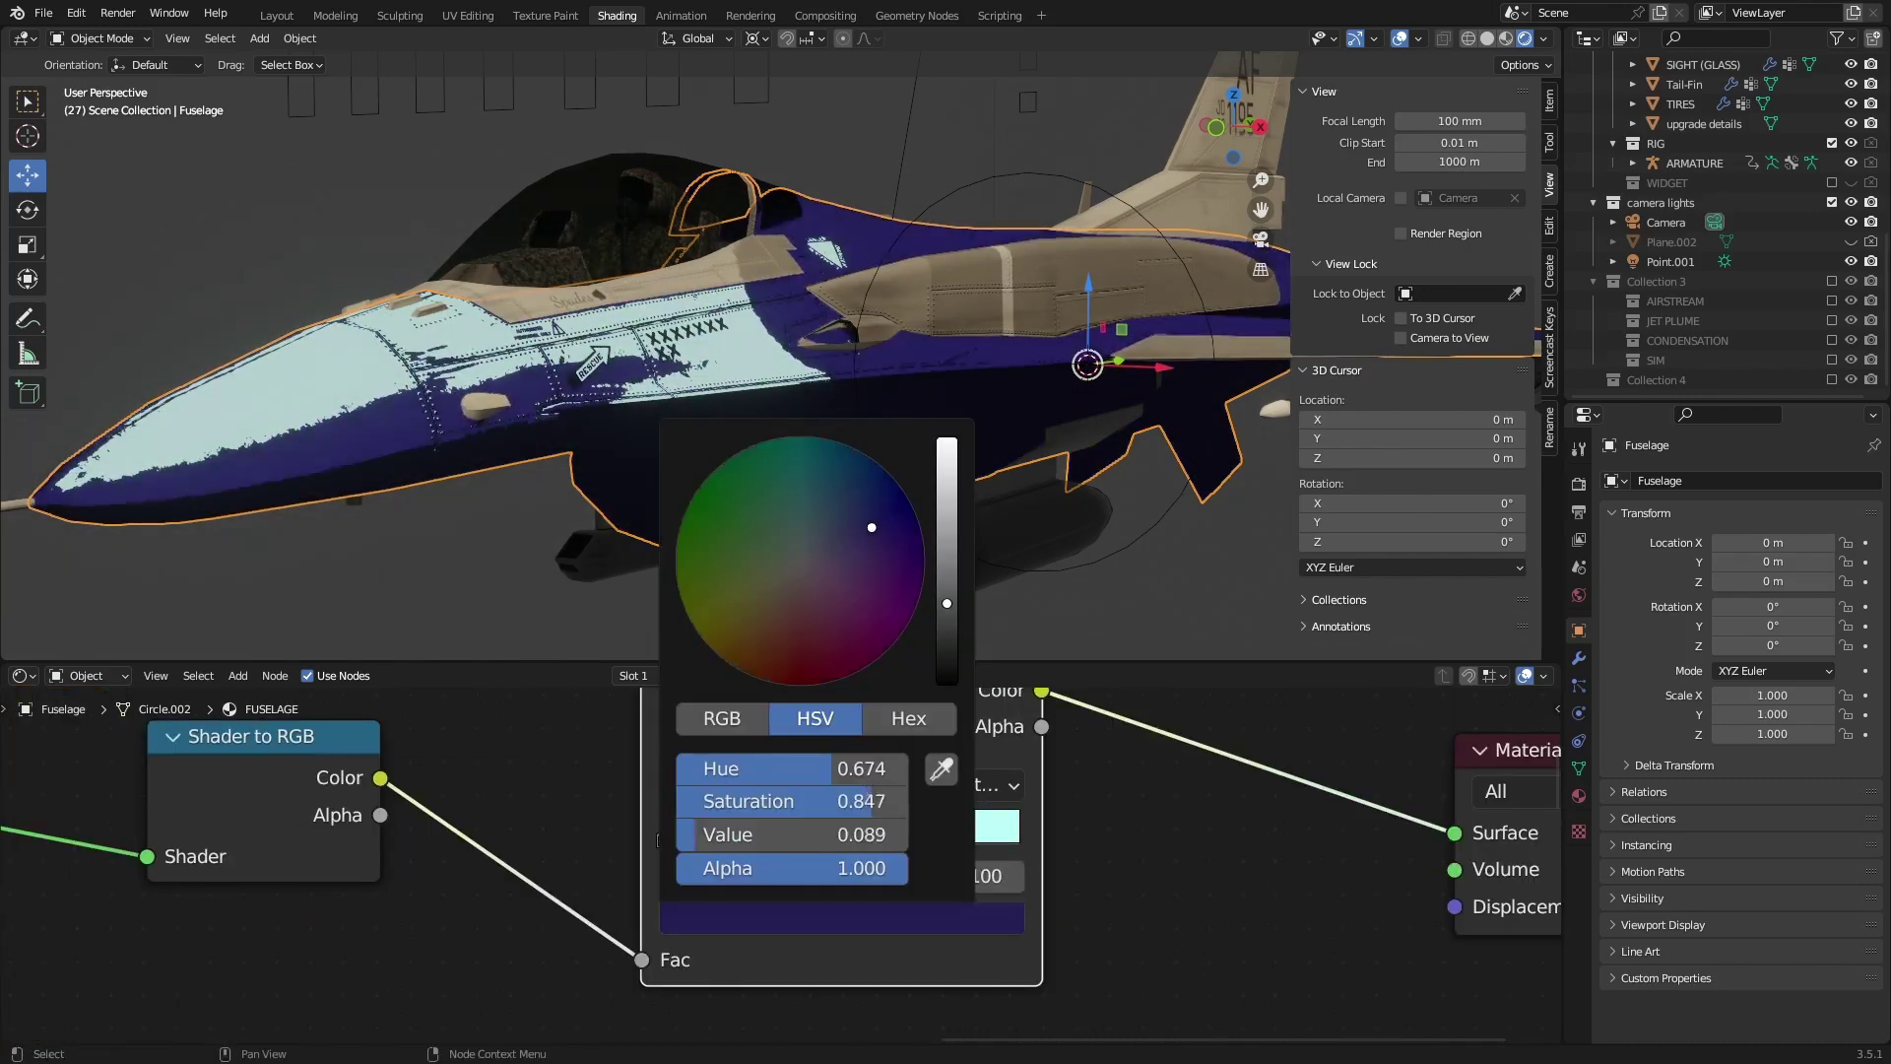
middle_drag(739, 636, 607, 551)
mouse_move(854, 497)
middle_down()
mouse_move(865, 437)
mouse_move(839, 454)
middle_up()
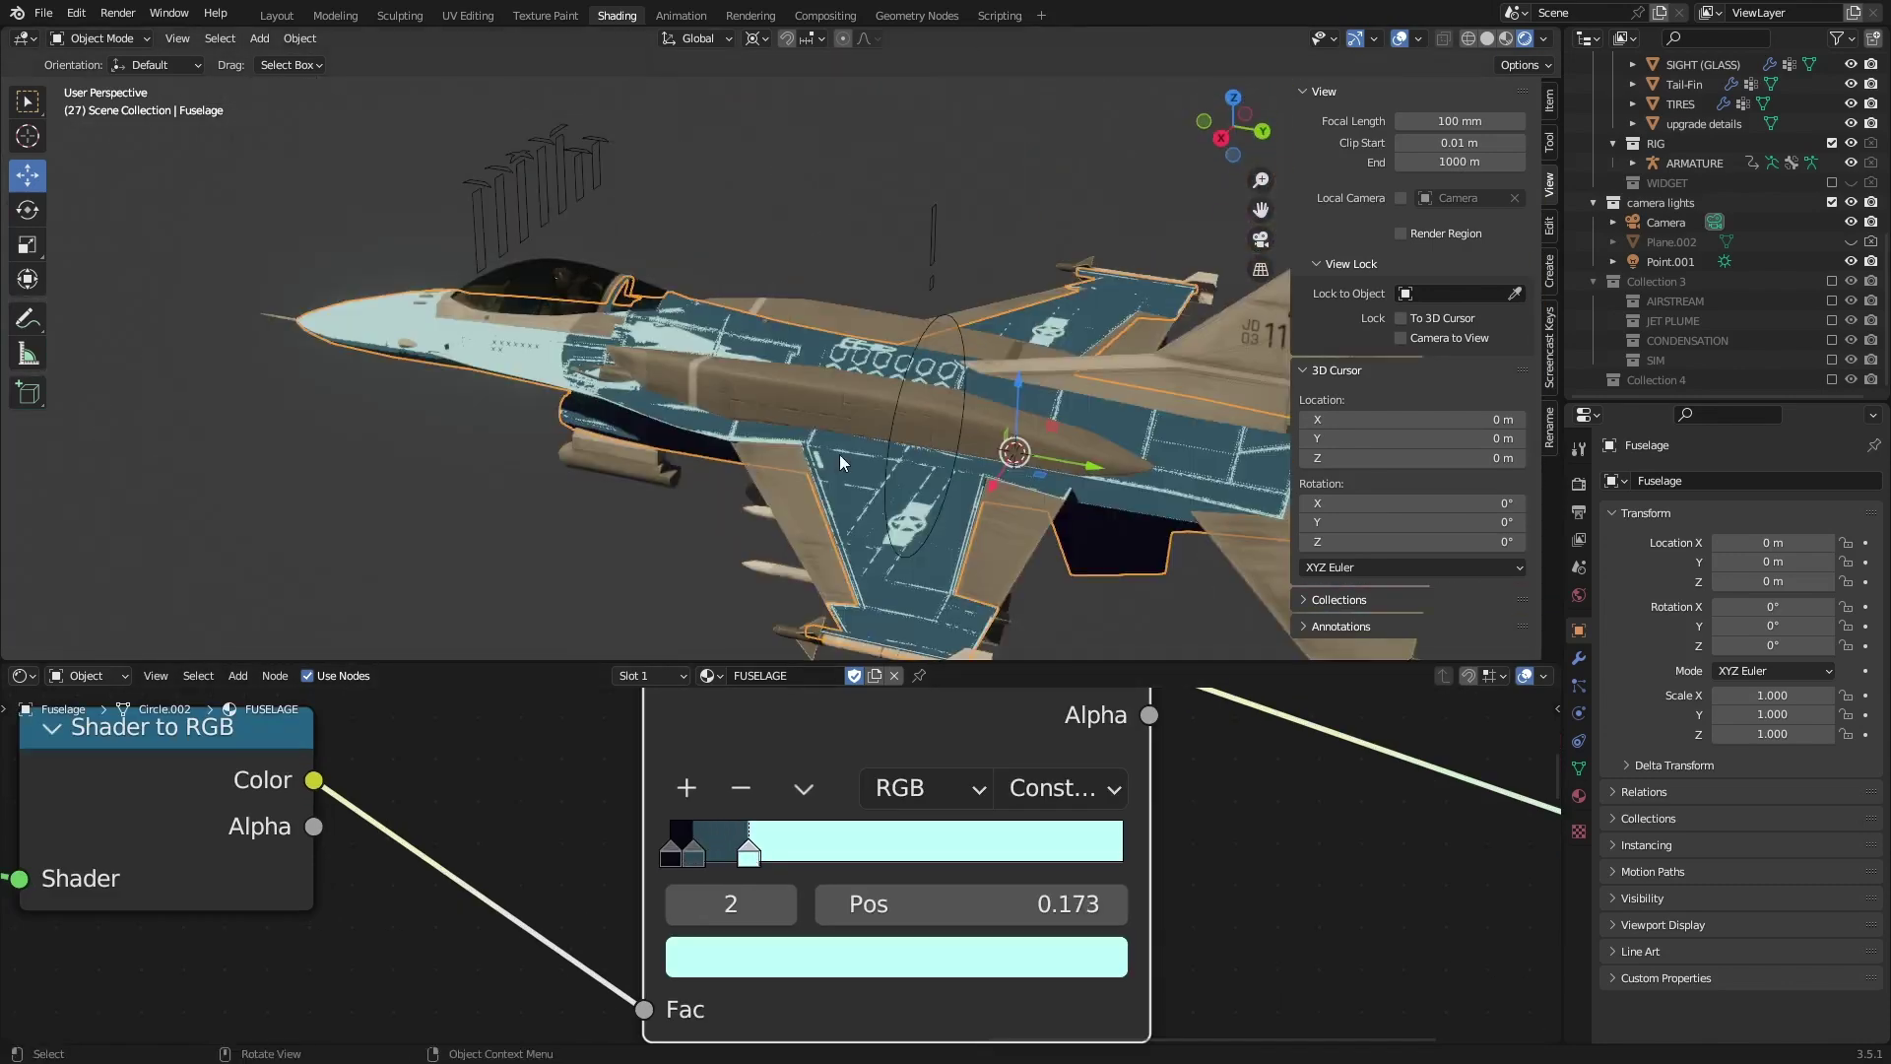
Widen the mid-tone band, colour the light stop pale cyan, and add a third colour stop
drag(744, 850, 794, 850)
click(887, 958)
drag(853, 492, 865, 464)
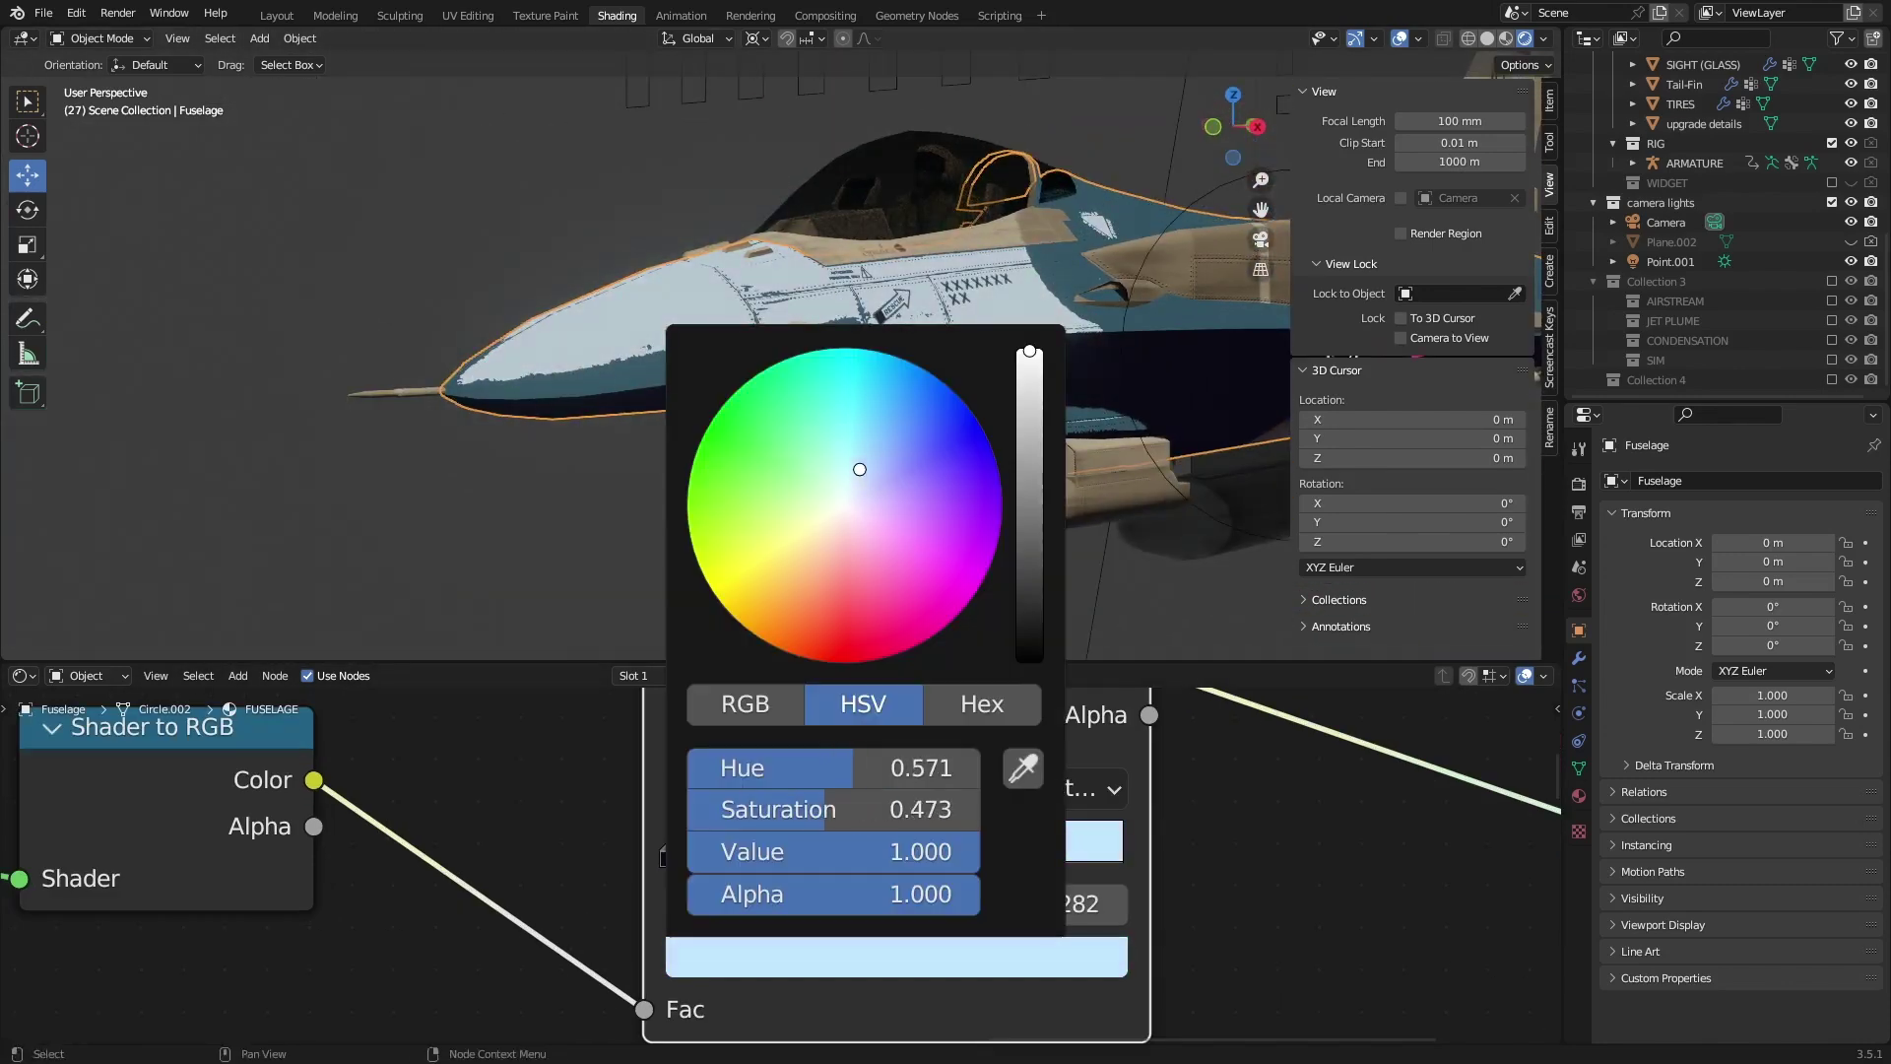
click(721, 849)
mouse_move(887, 517)
middle_down()
mouse_move(945, 444)
mouse_move(893, 545)
mouse_move(575, 500)
mouse_move(1034, 438)
mouse_move(888, 443)
mouse_move(1035, 415)
middle_up()
scroll(834, 393, down, 3)
scroll(835, 394, up, 5)
ctrl+click(833, 850)
click(886, 957)
scroll(1034, 437, down, 3)
scroll(827, 887, down, 4)
scroll(896, 785, up, 5)
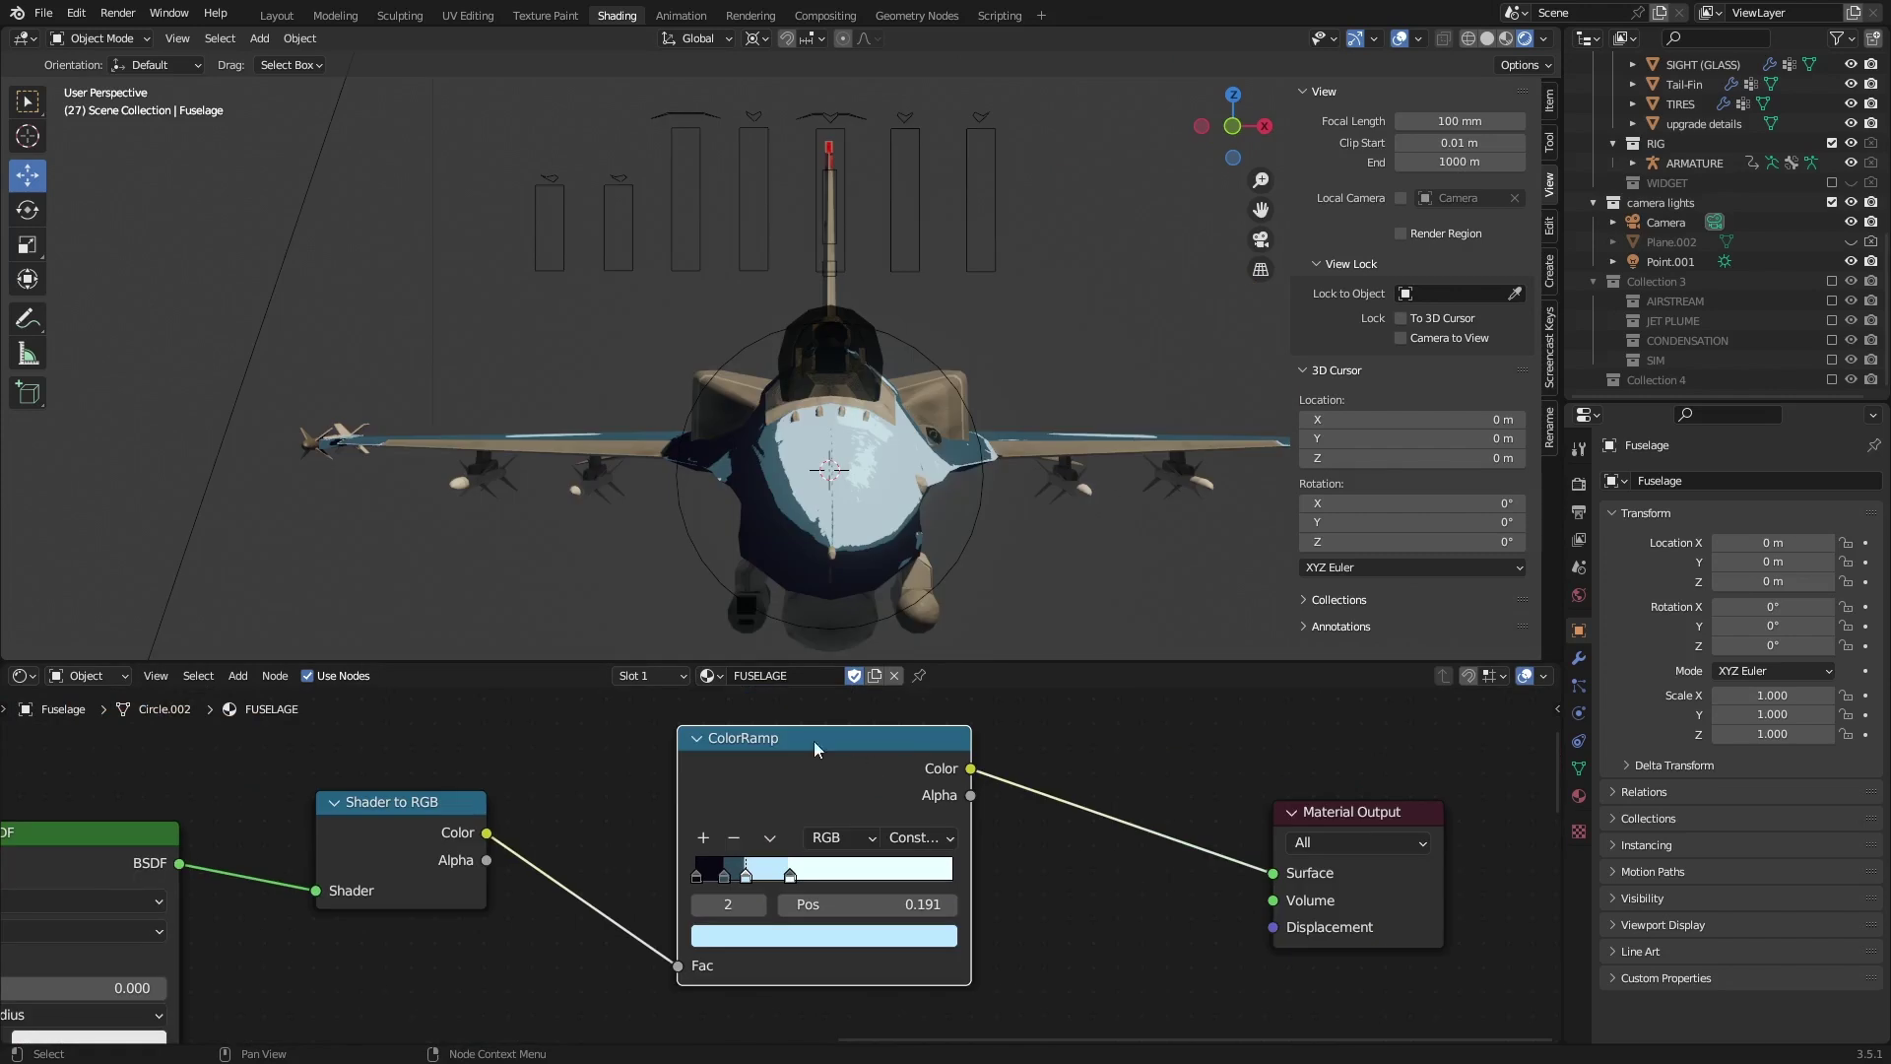
scroll(634, 784, down, 2)
Box-select the Shader to RGB and ColorRamp nodes and copy them
drag(498, 734, 1007, 970)
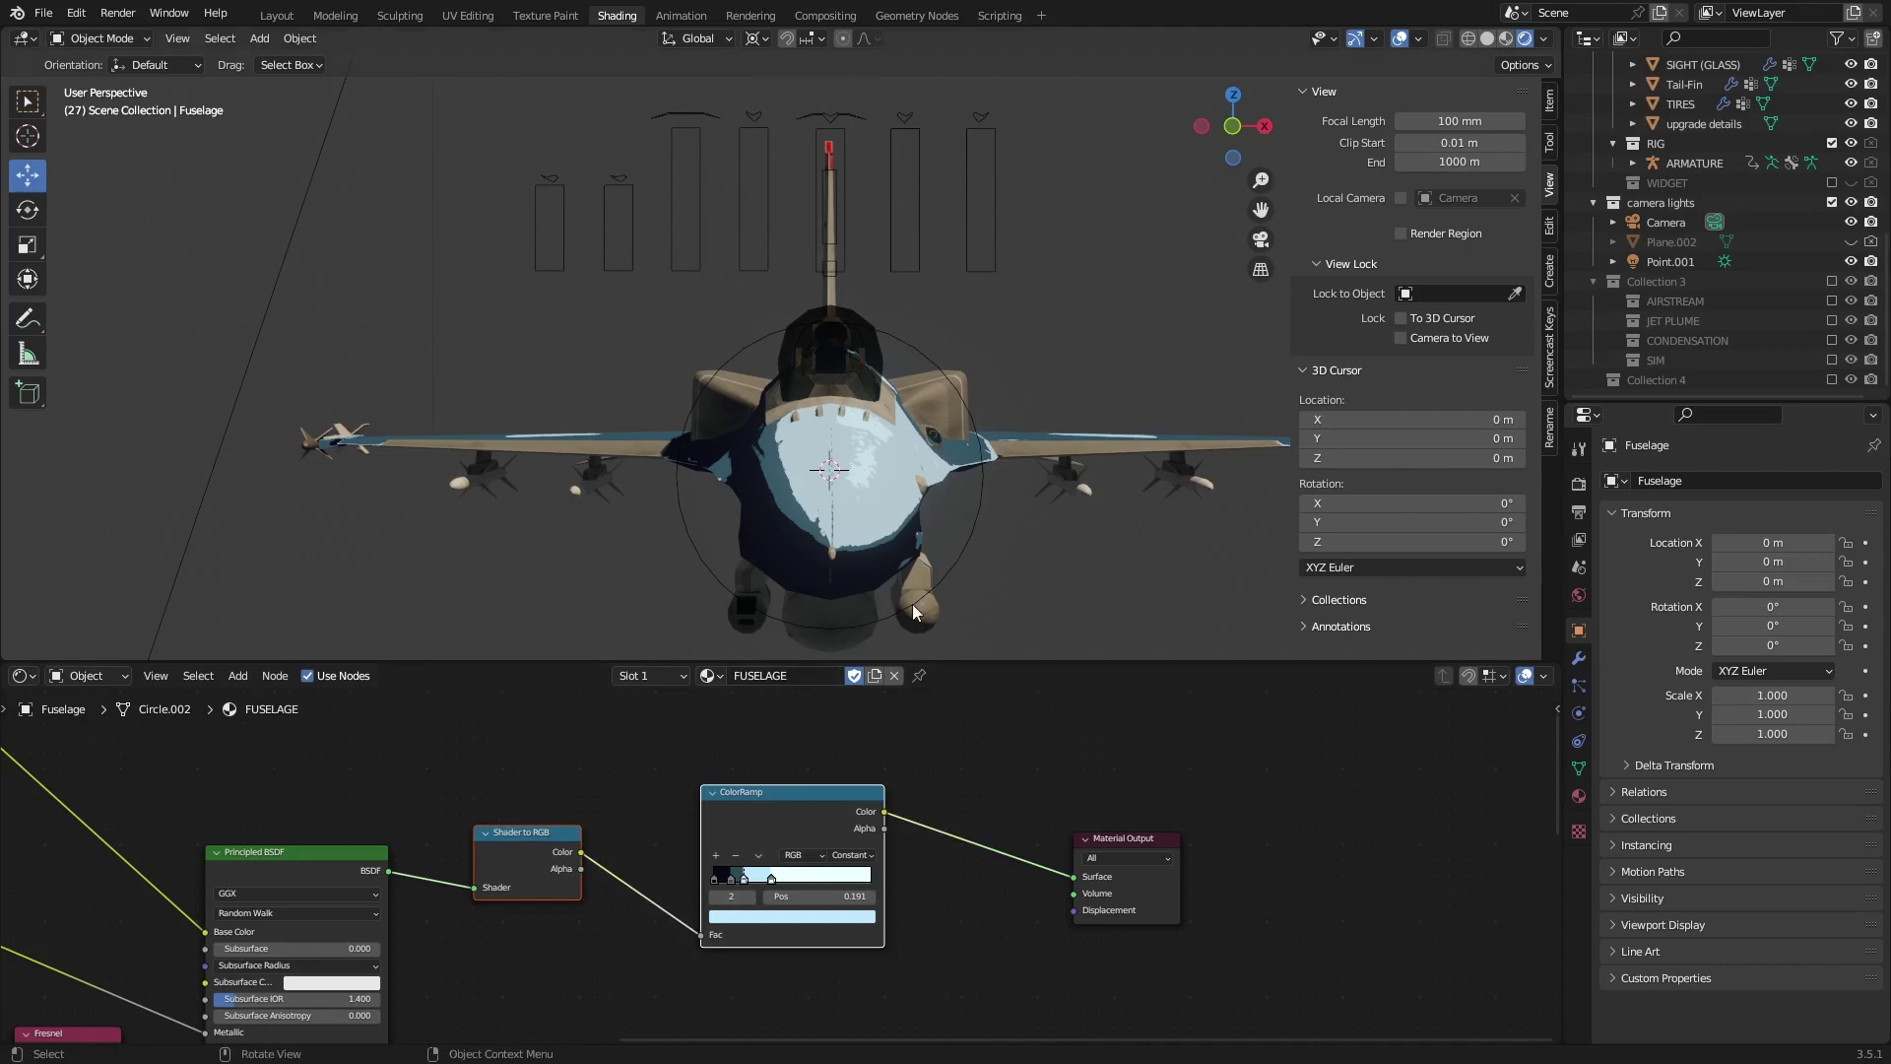
right_click(794, 762)
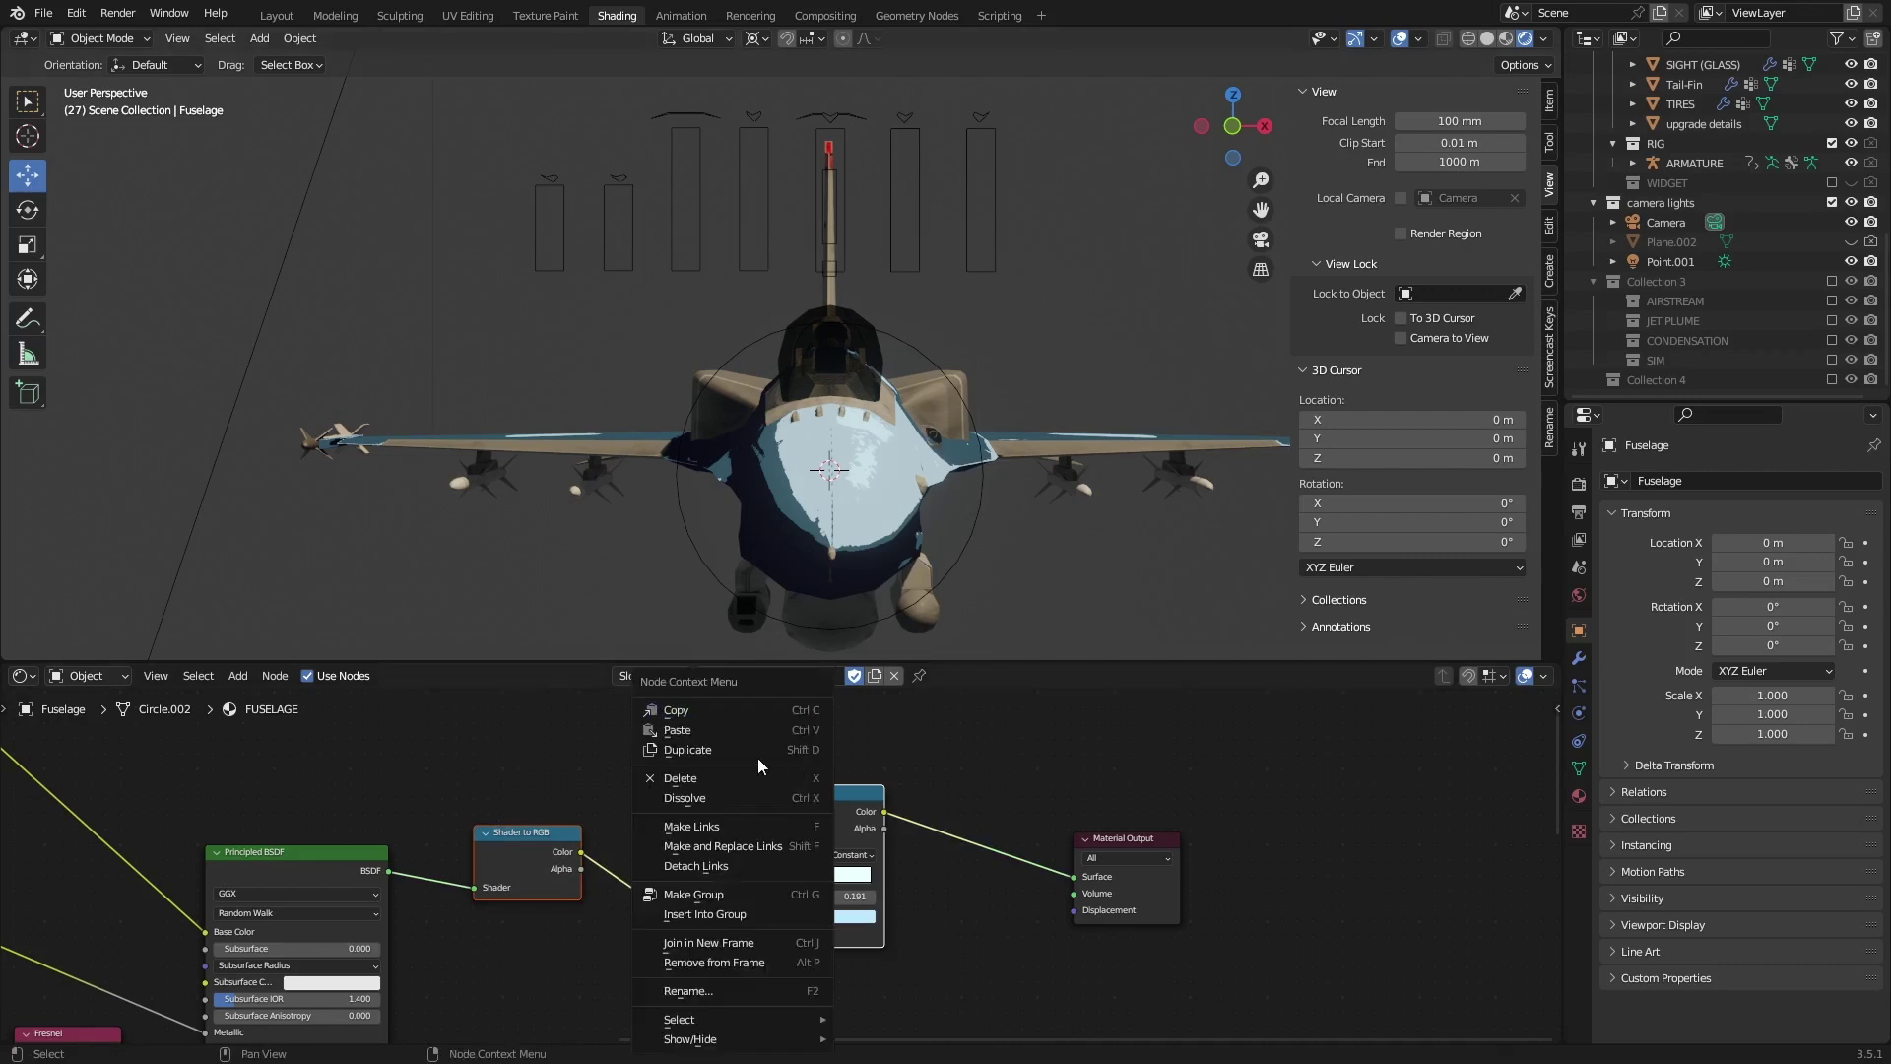
click(706, 711)
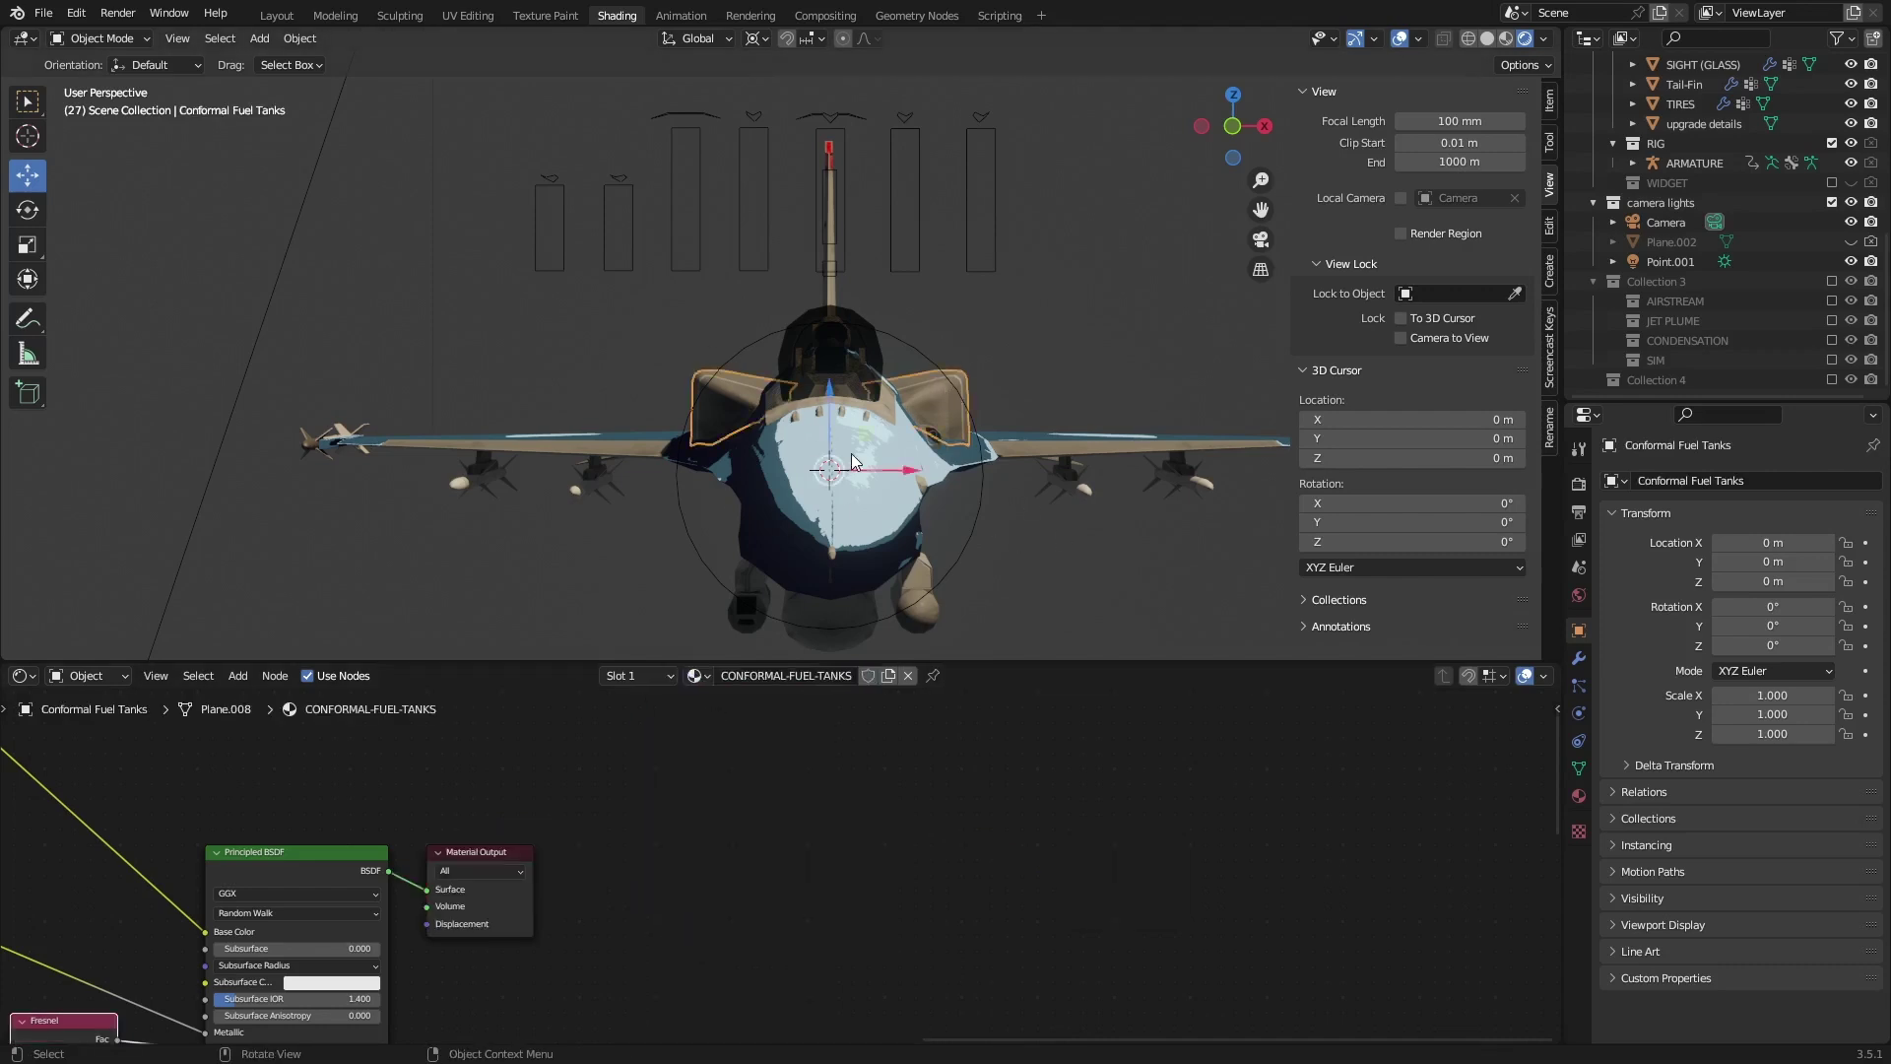
Paste the toon nodes into the fuel-tank material and relink BSDF → Shader to RGB → ColorRamp → output
drag(480, 853, 1034, 852)
right_click(503, 829)
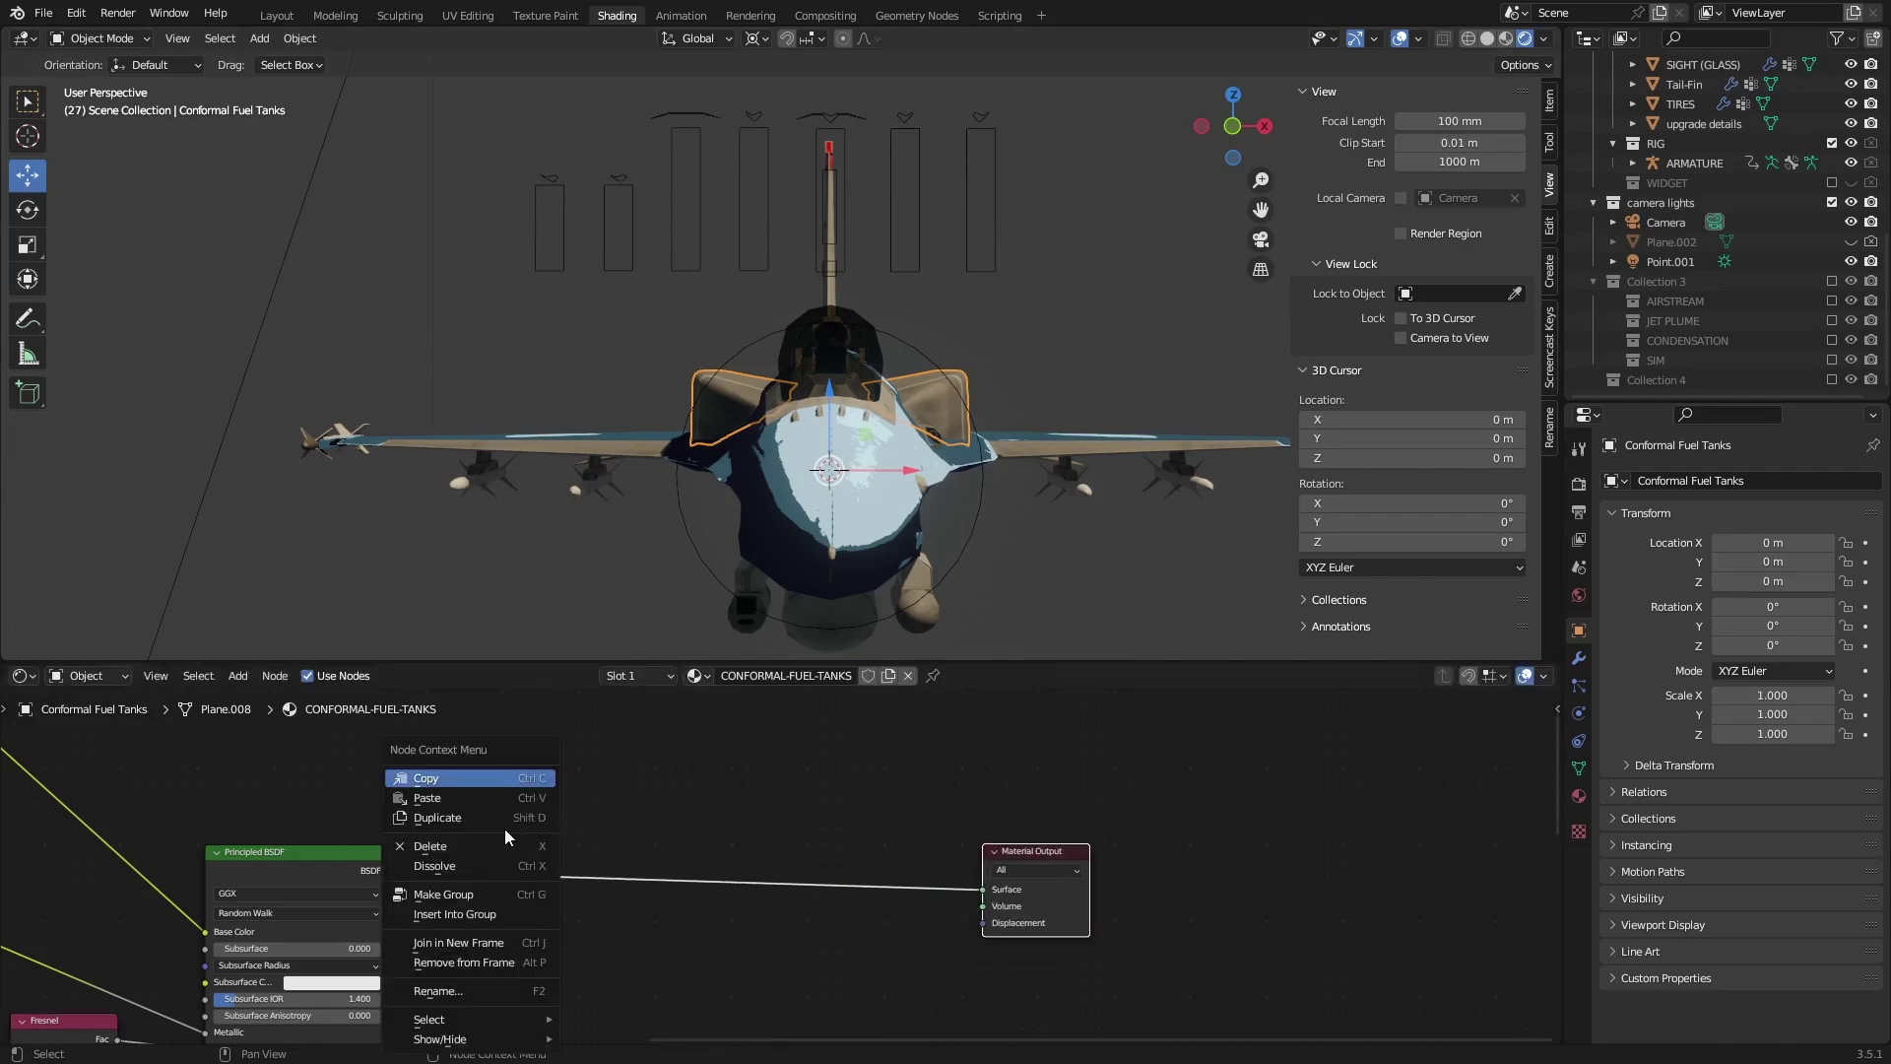
click(474, 798)
drag(391, 871, 469, 887)
drag(884, 812, 962, 889)
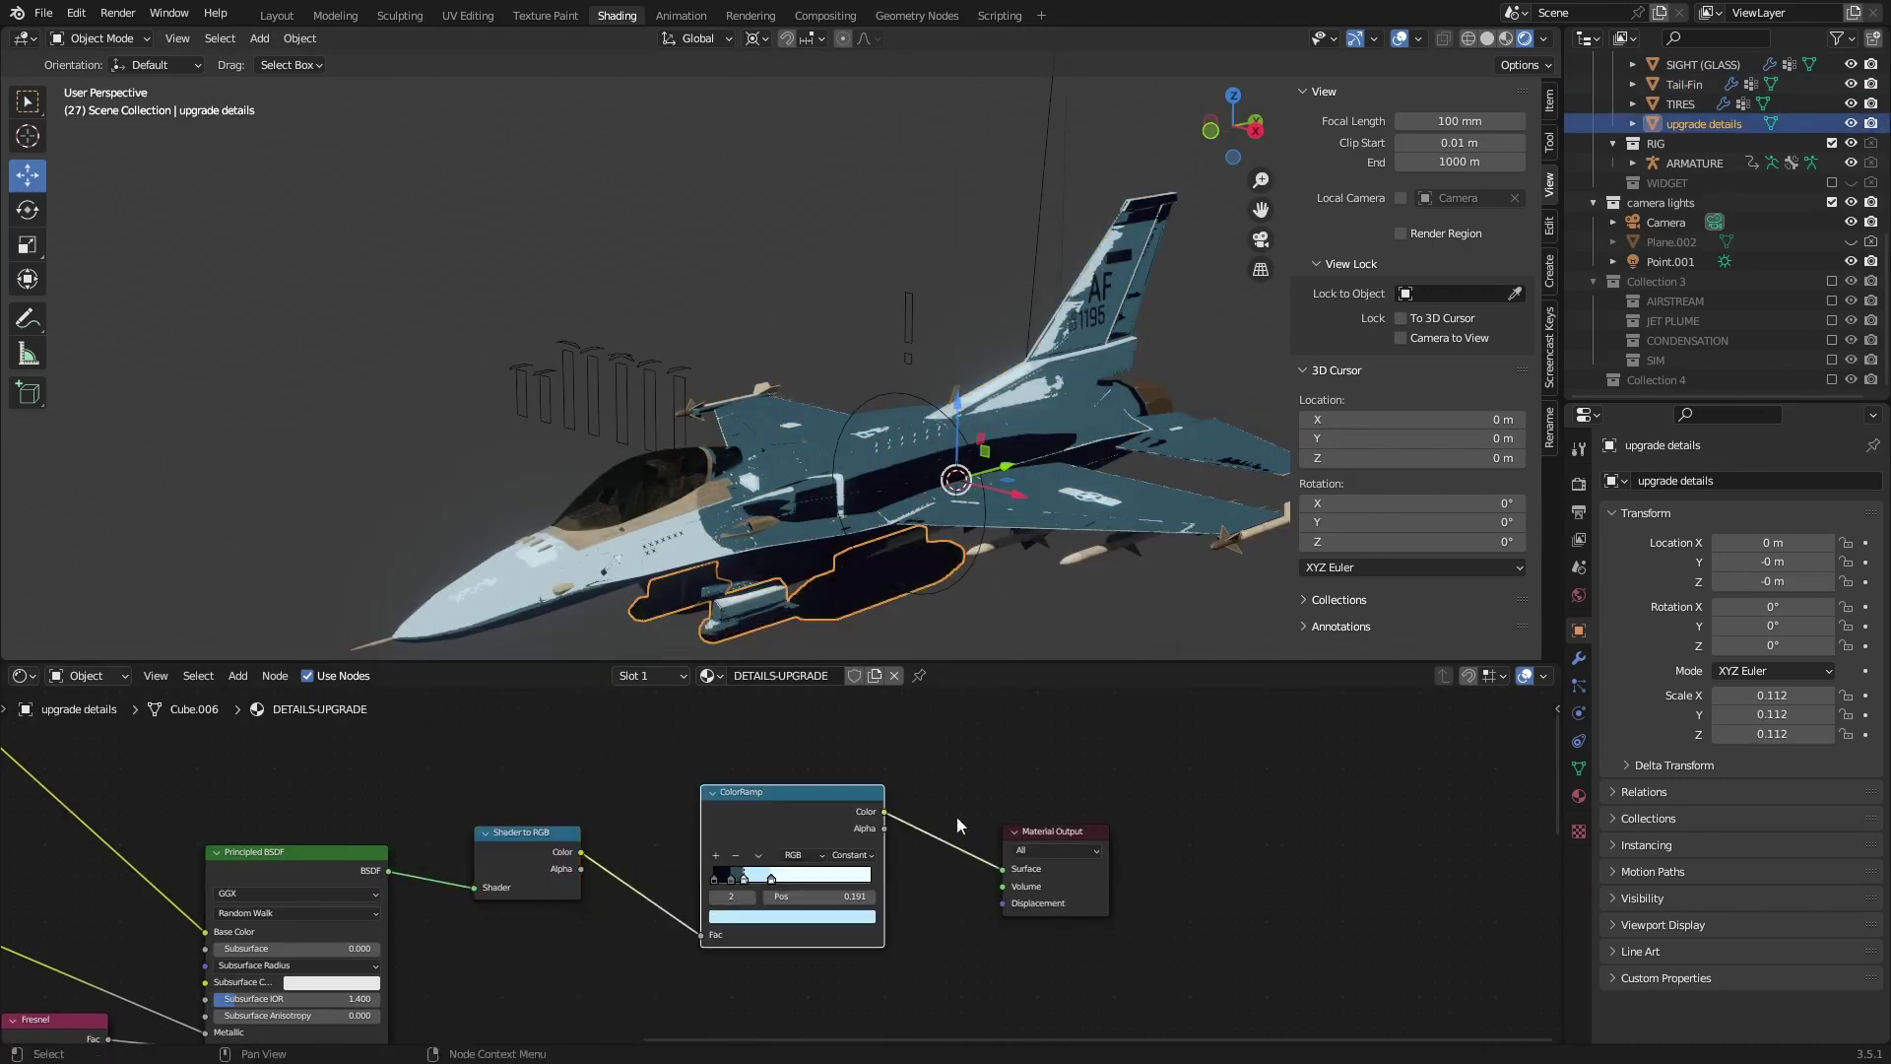
Select the upgrade-details part and paste the toon nodes into its material
click(785, 554)
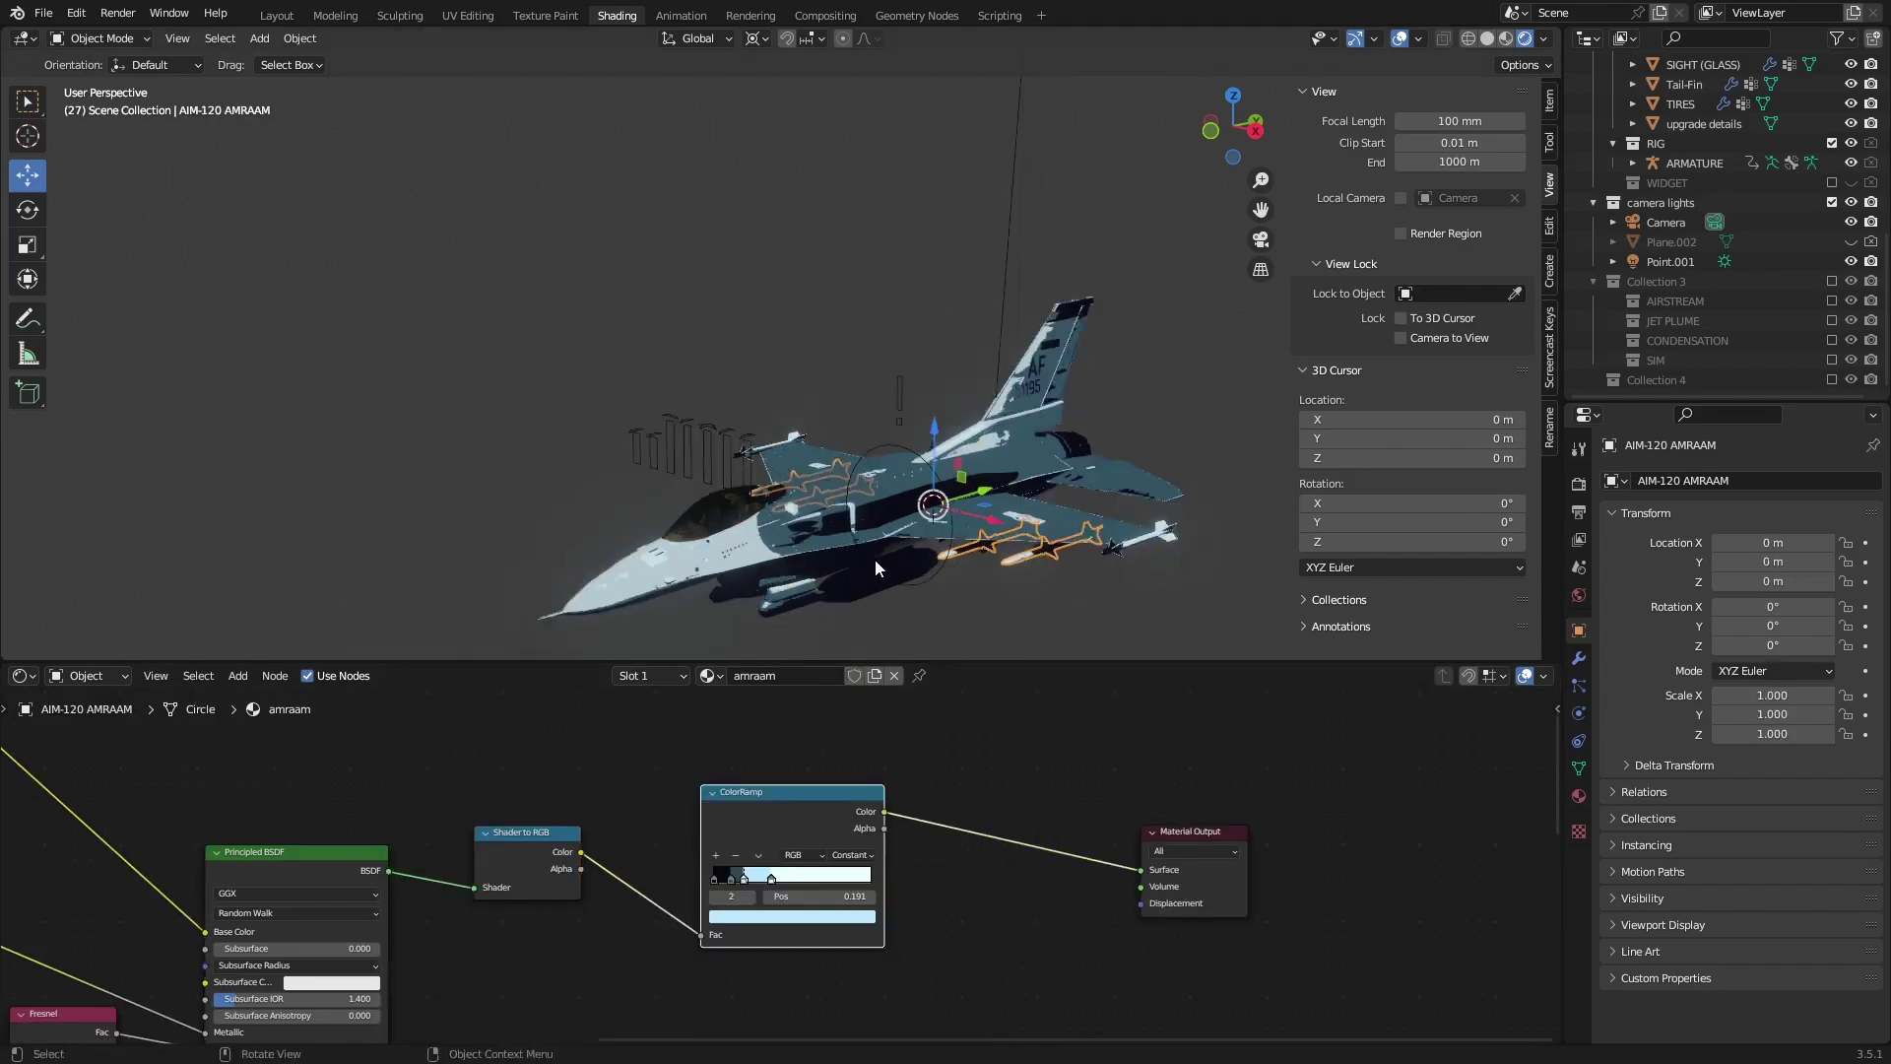
right_click(685, 823)
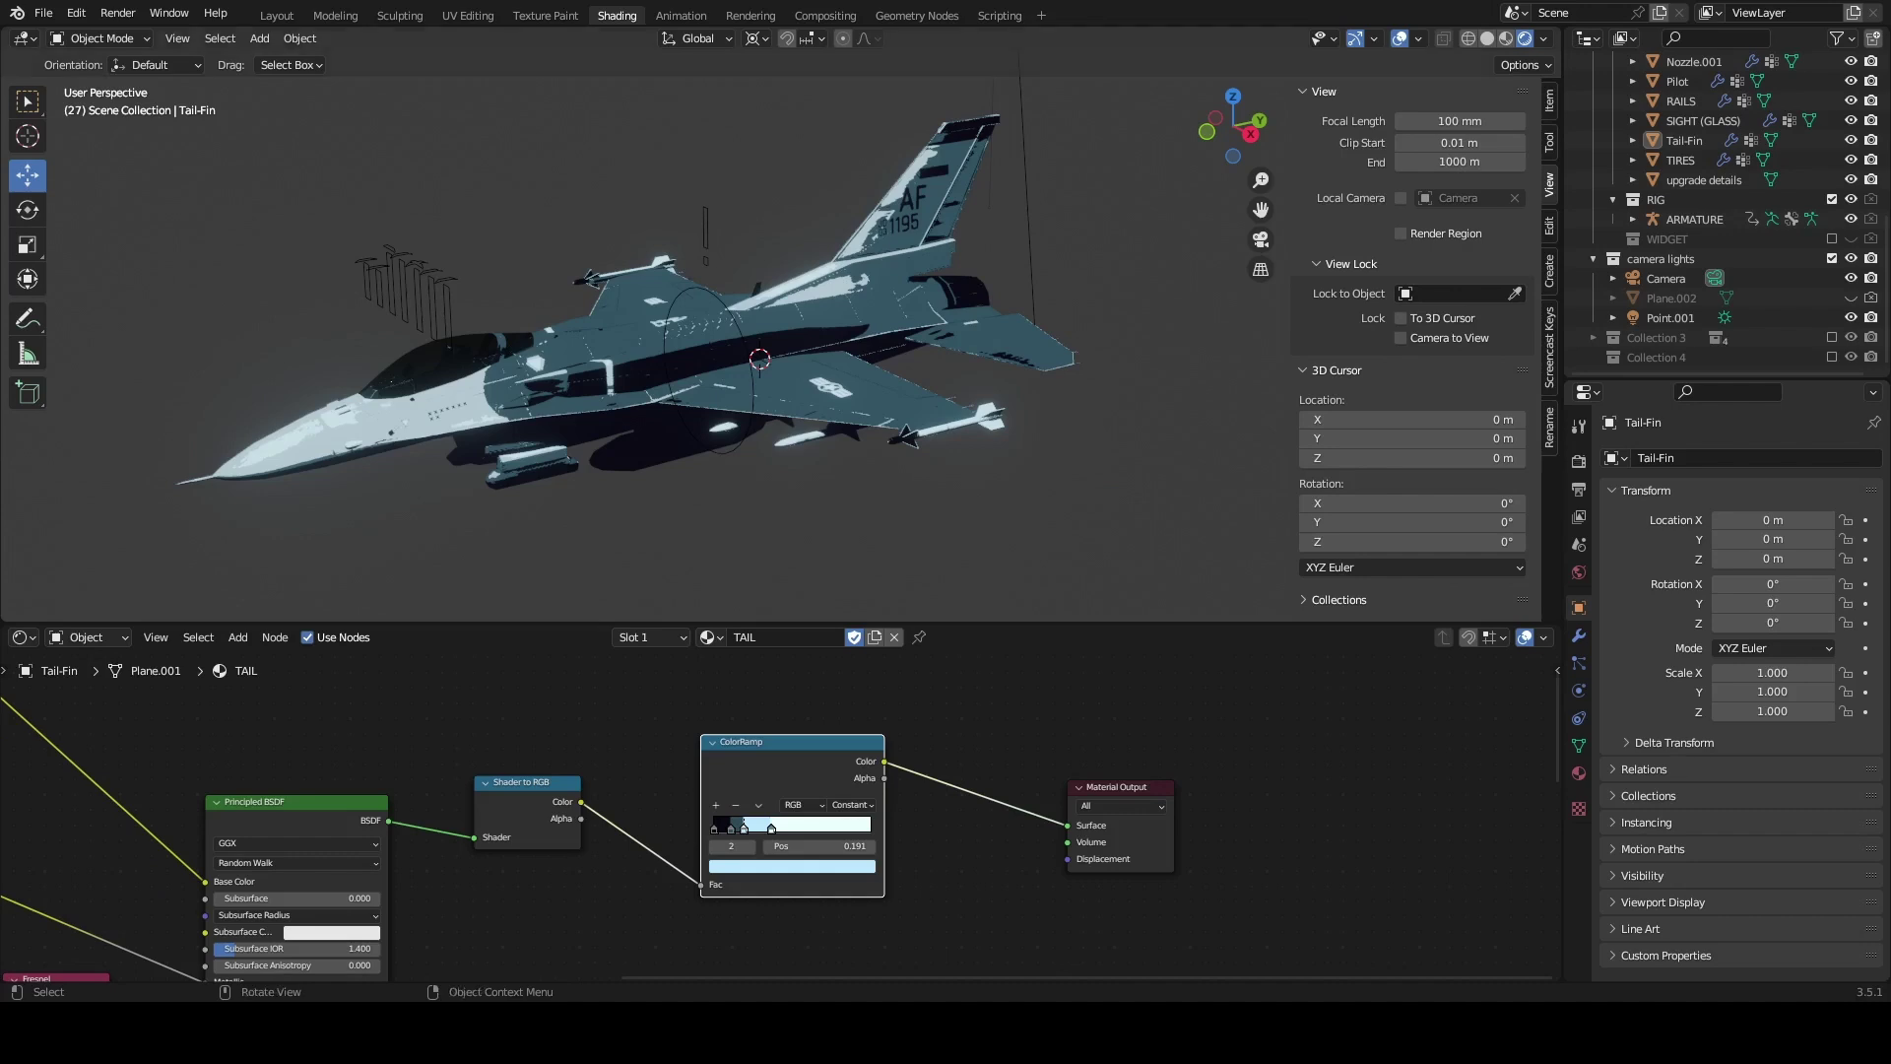
Enable Collection 4 to bring back the line art on the jet
middle_drag(636, 533, 684, 554)
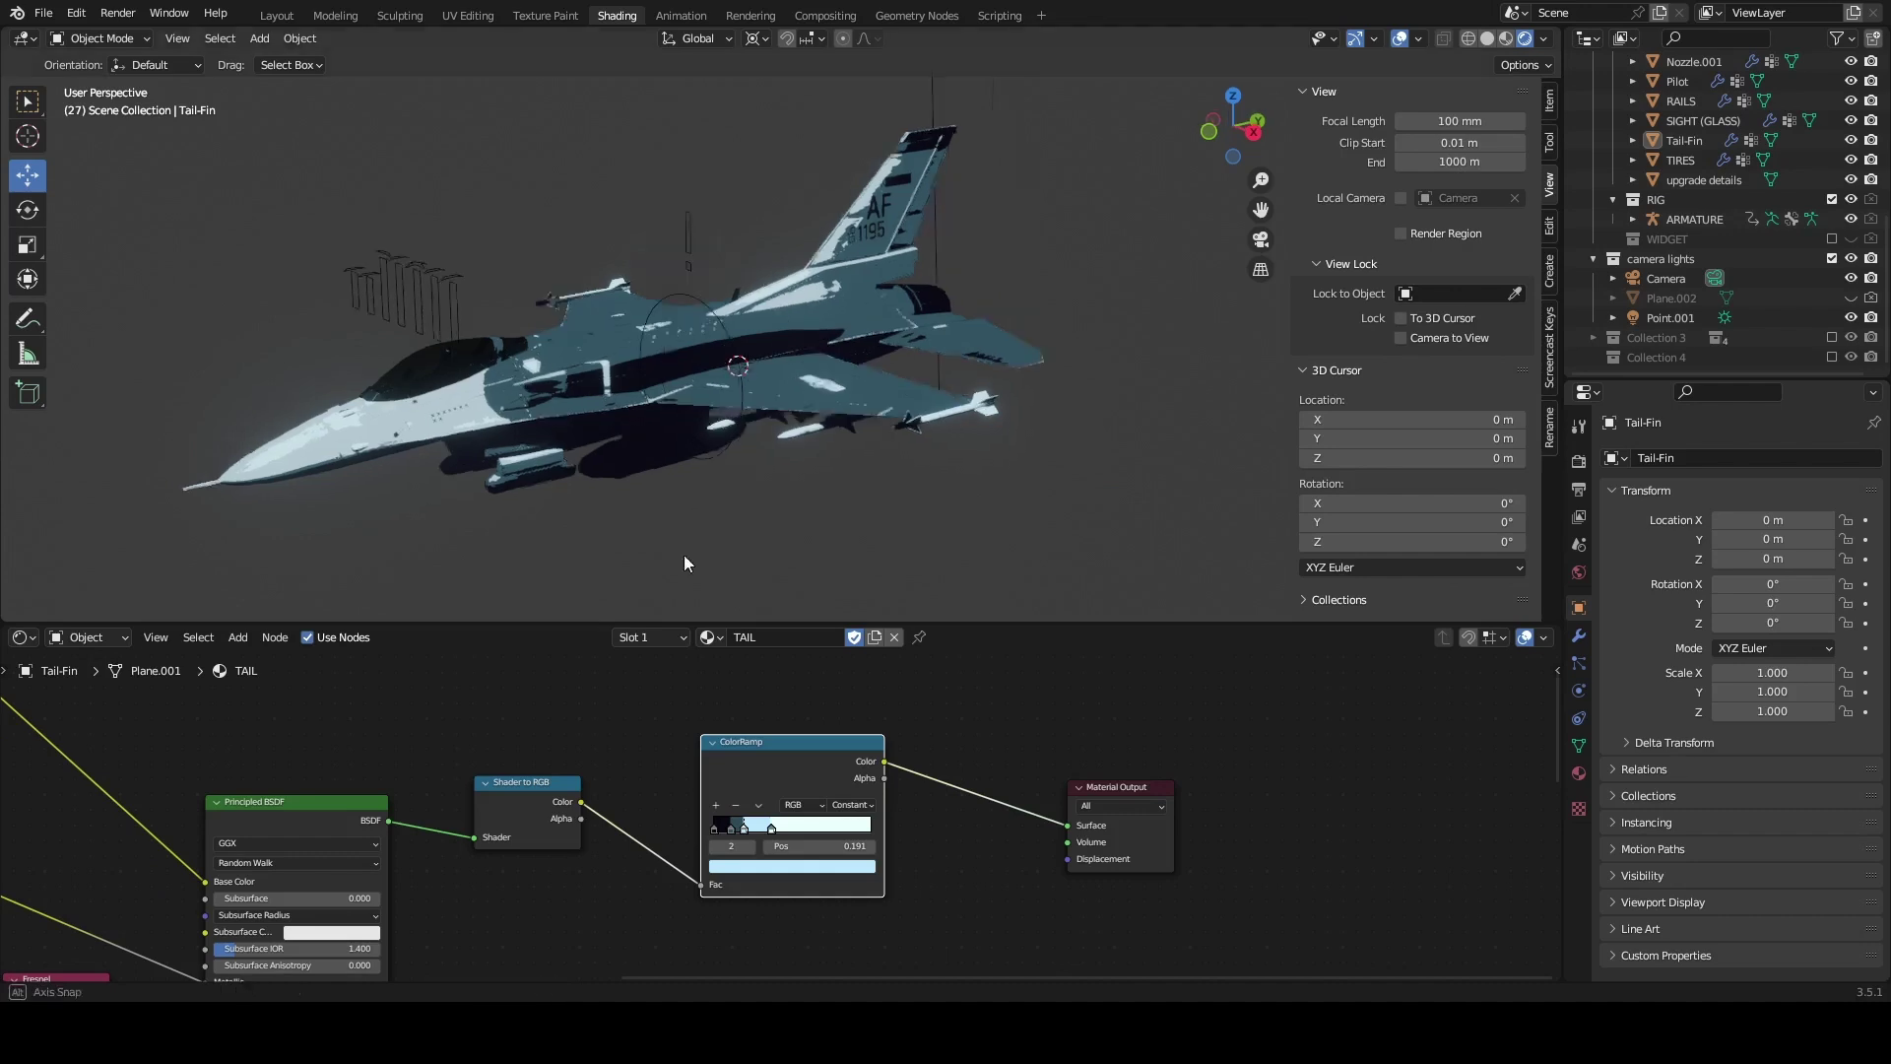
click(1834, 356)
middle_drag(694, 369, 776, 363)
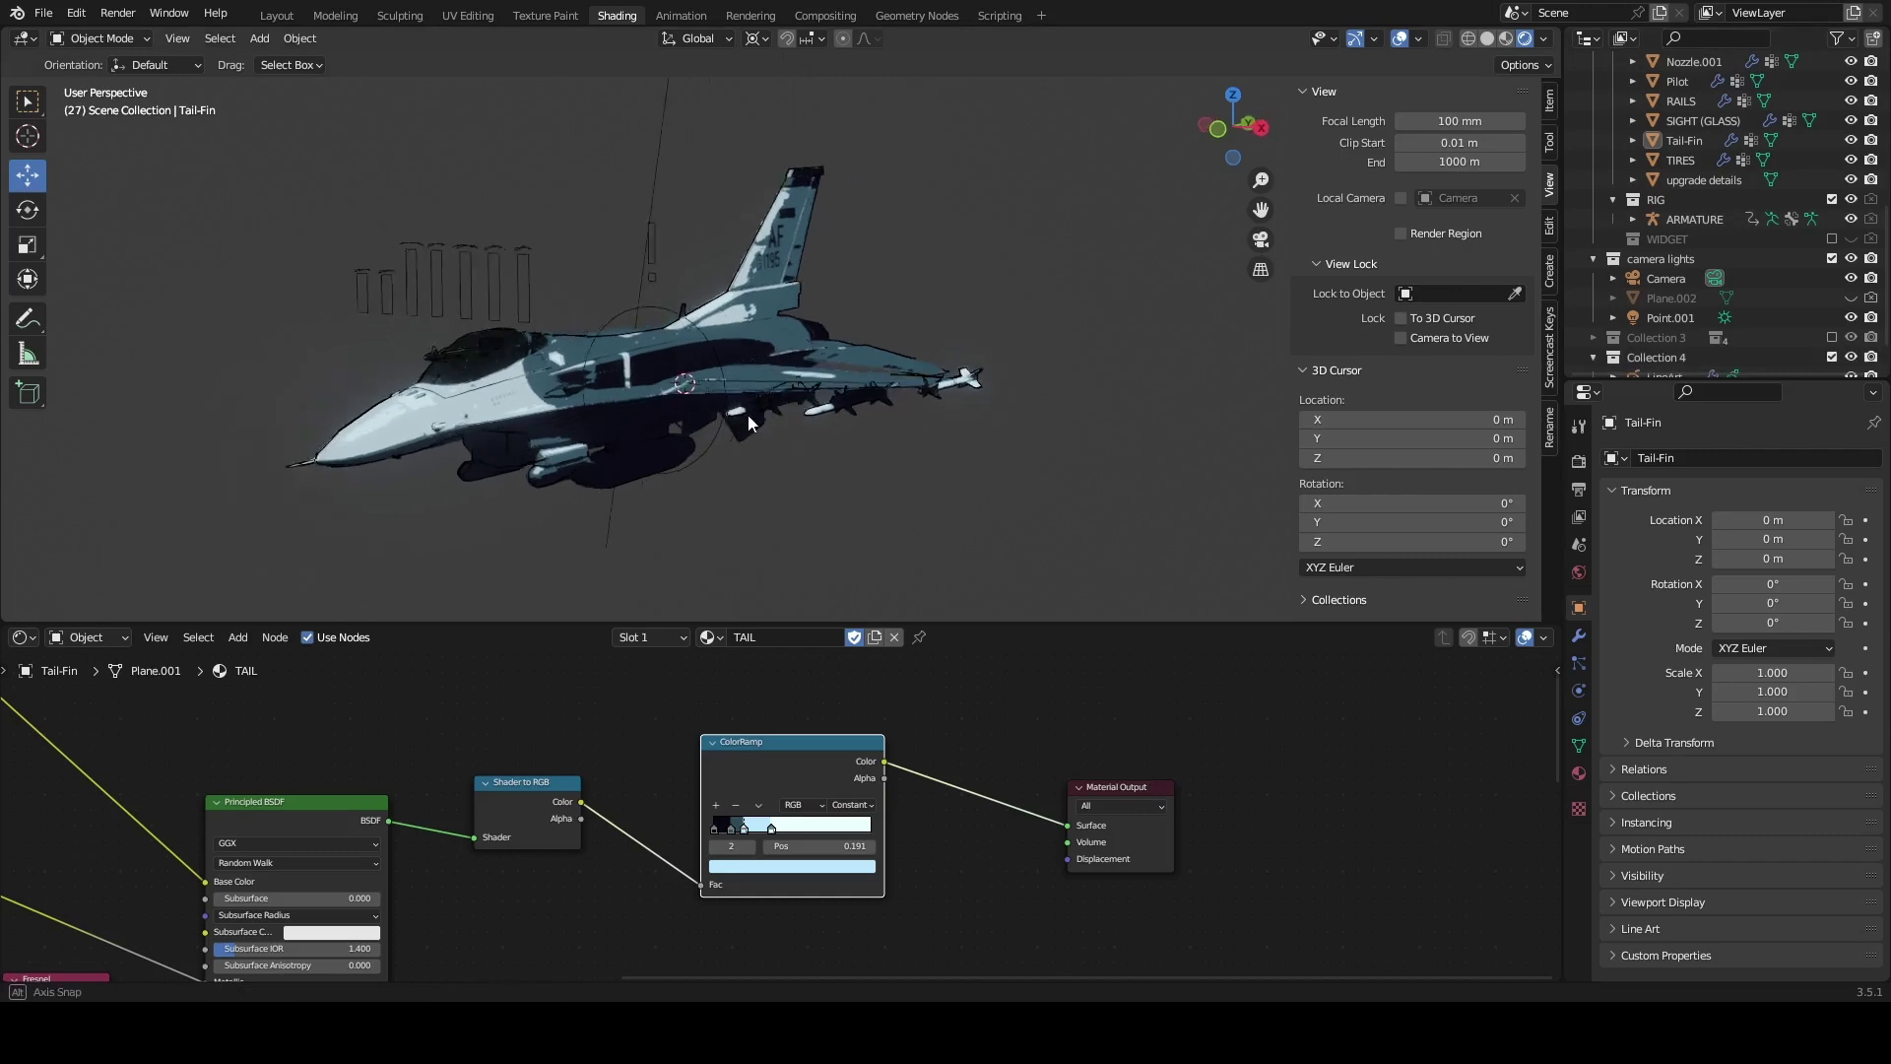
Look through the camera with Camera to View, aim it head-on at the jet, and maximize the viewport
click(1260, 240)
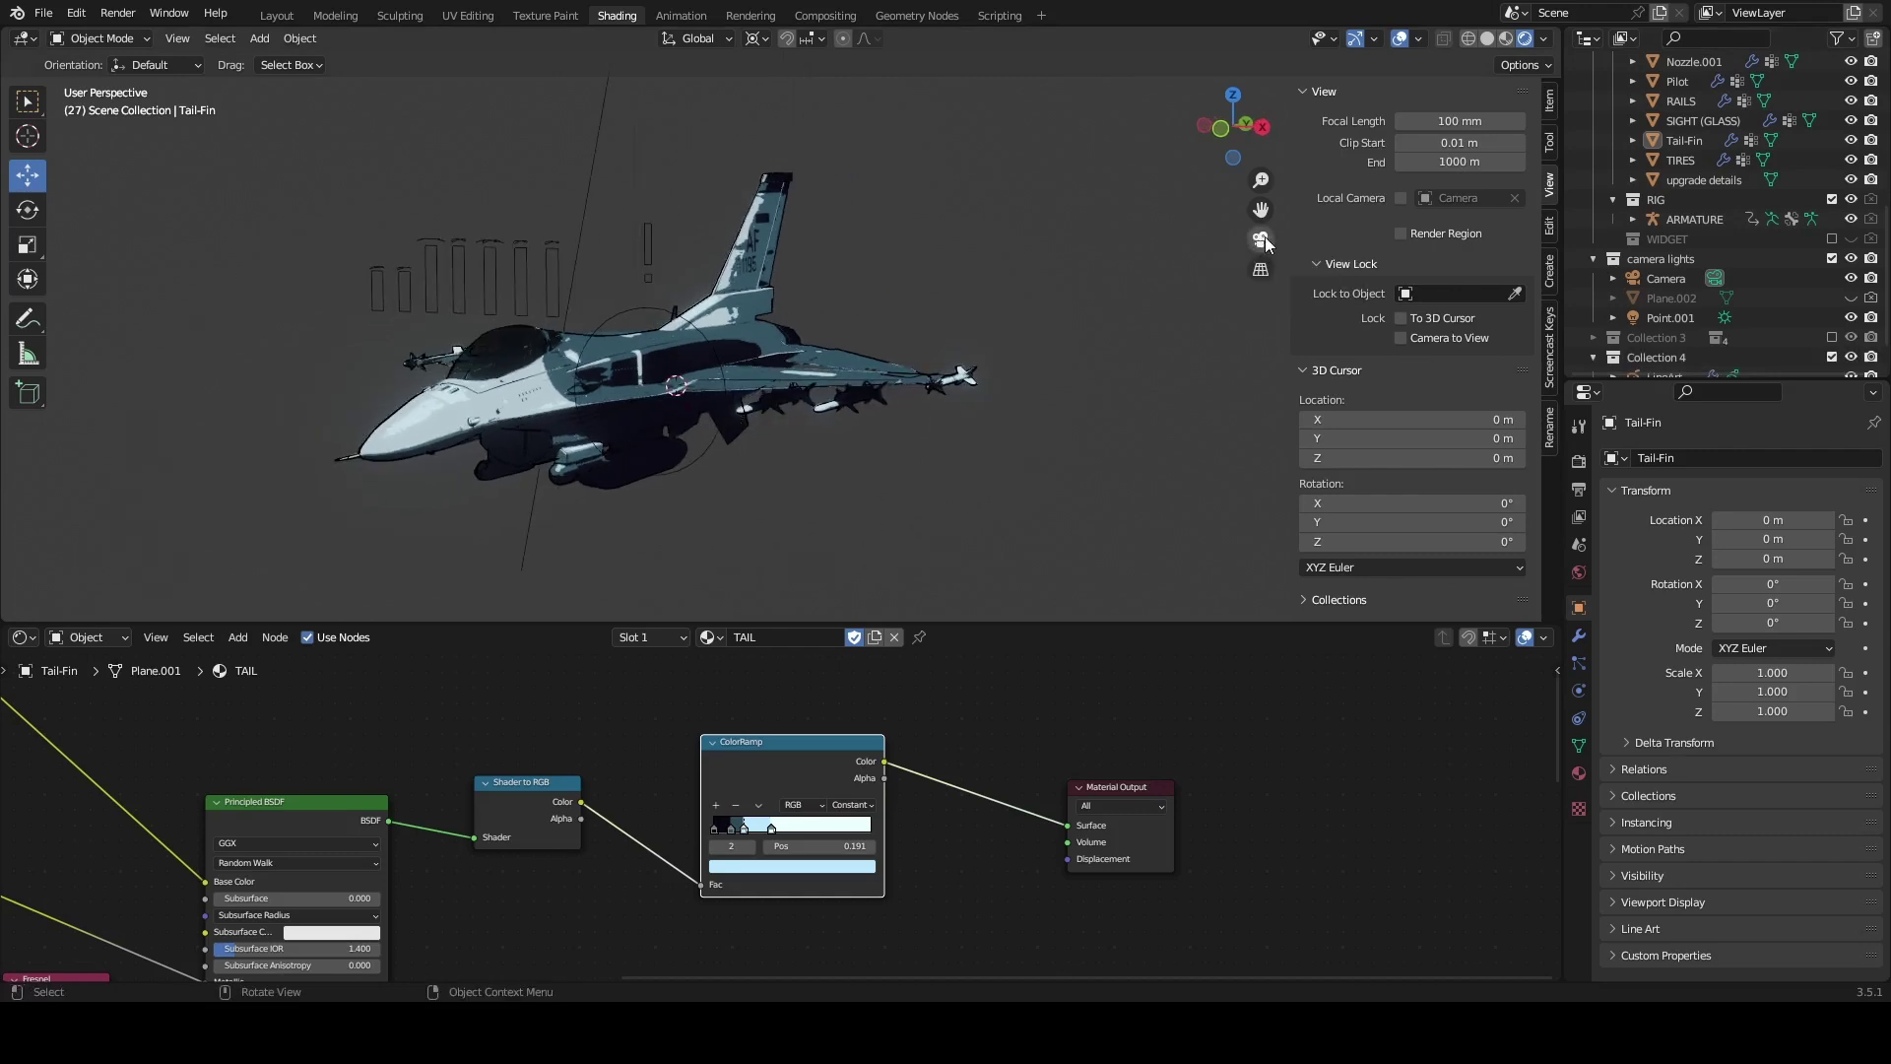
scroll(783, 320, up, 1)
scroll(783, 321, up, 1)
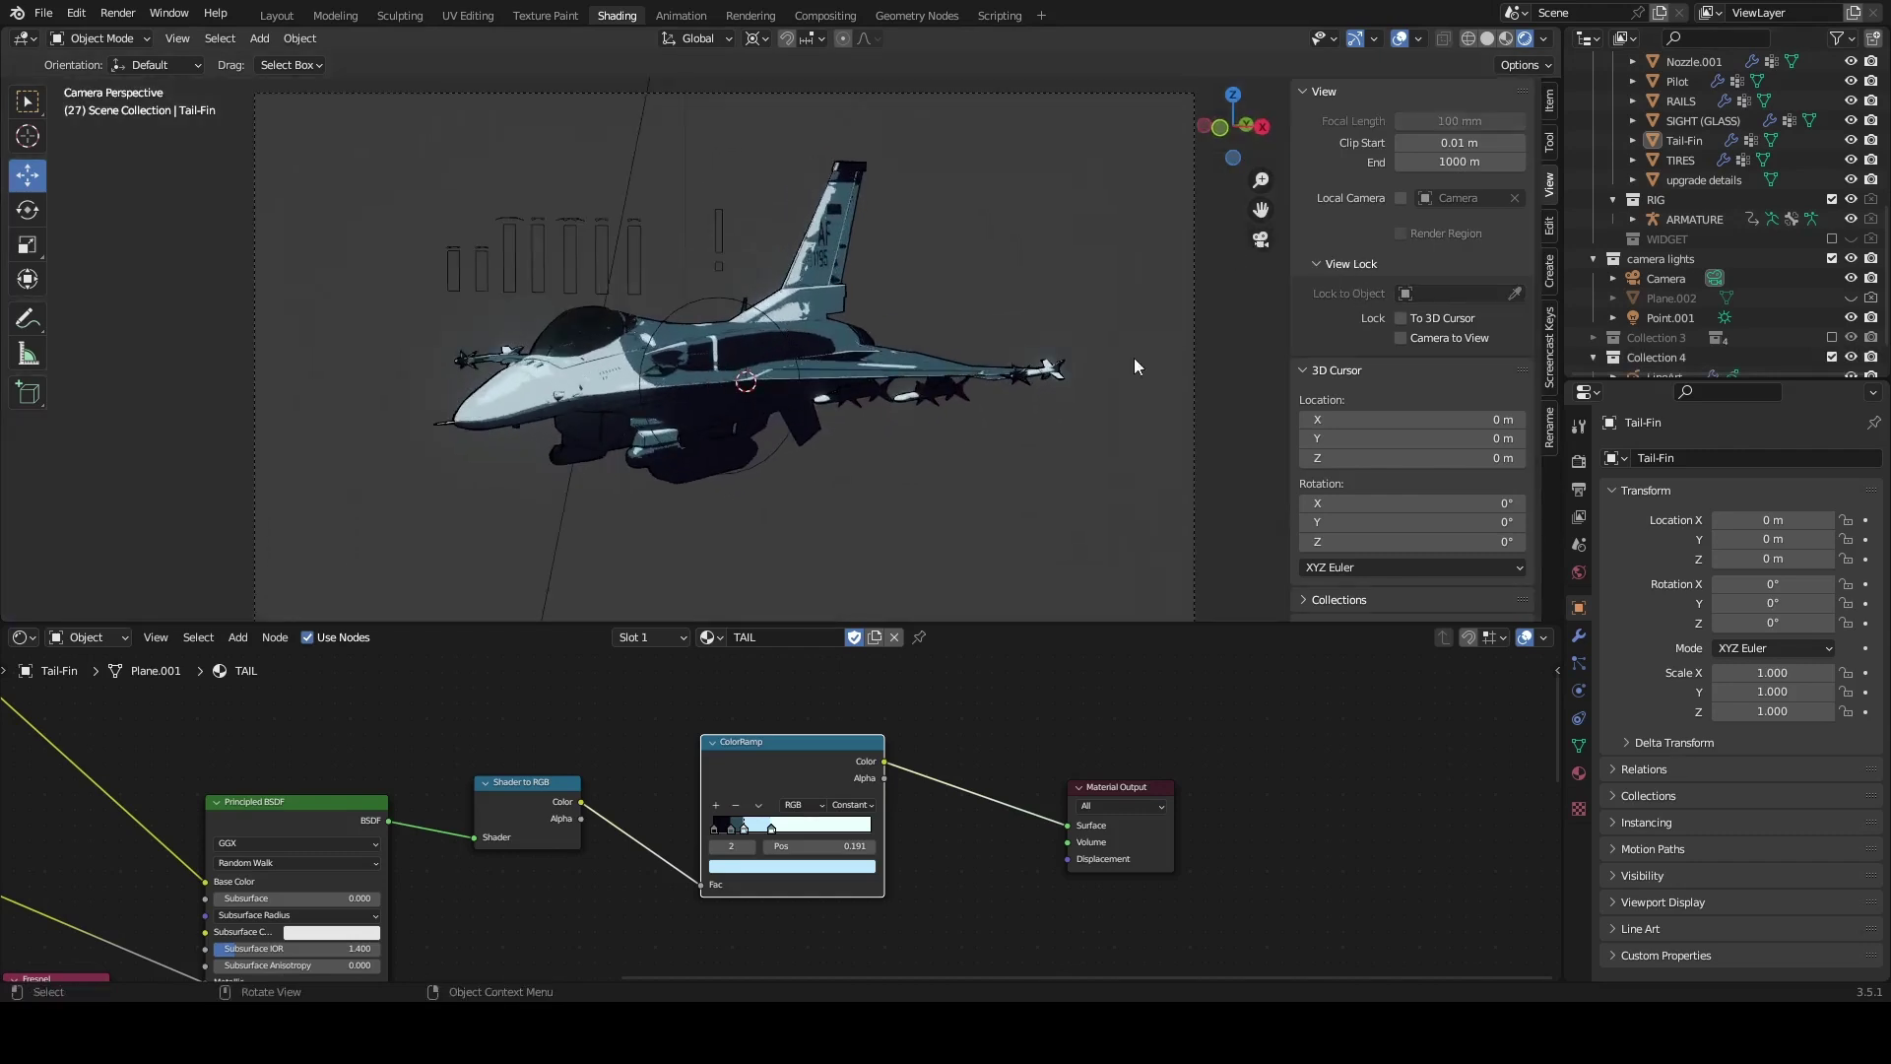
click(1401, 339)
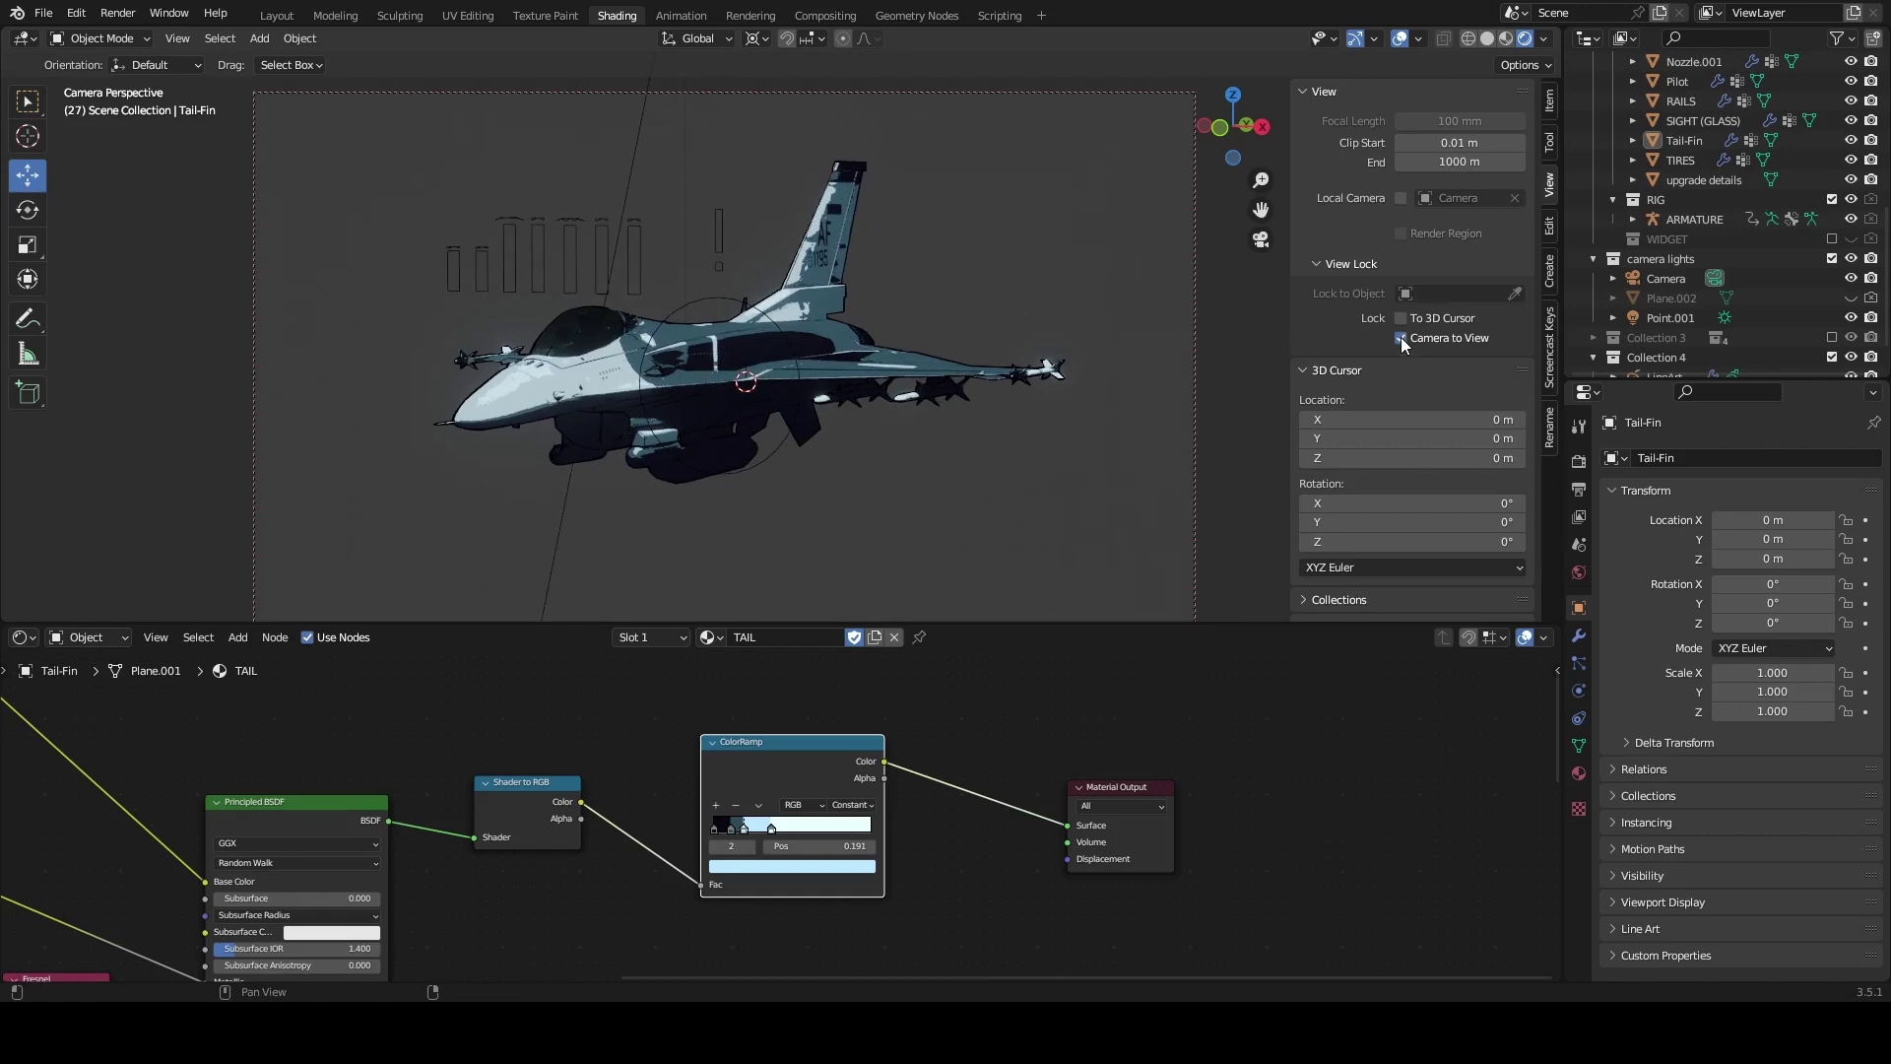
mouse_move(733, 370)
middle_down()
mouse_move(702, 379)
mouse_move(775, 391)
mouse_move(754, 380)
middle_up()
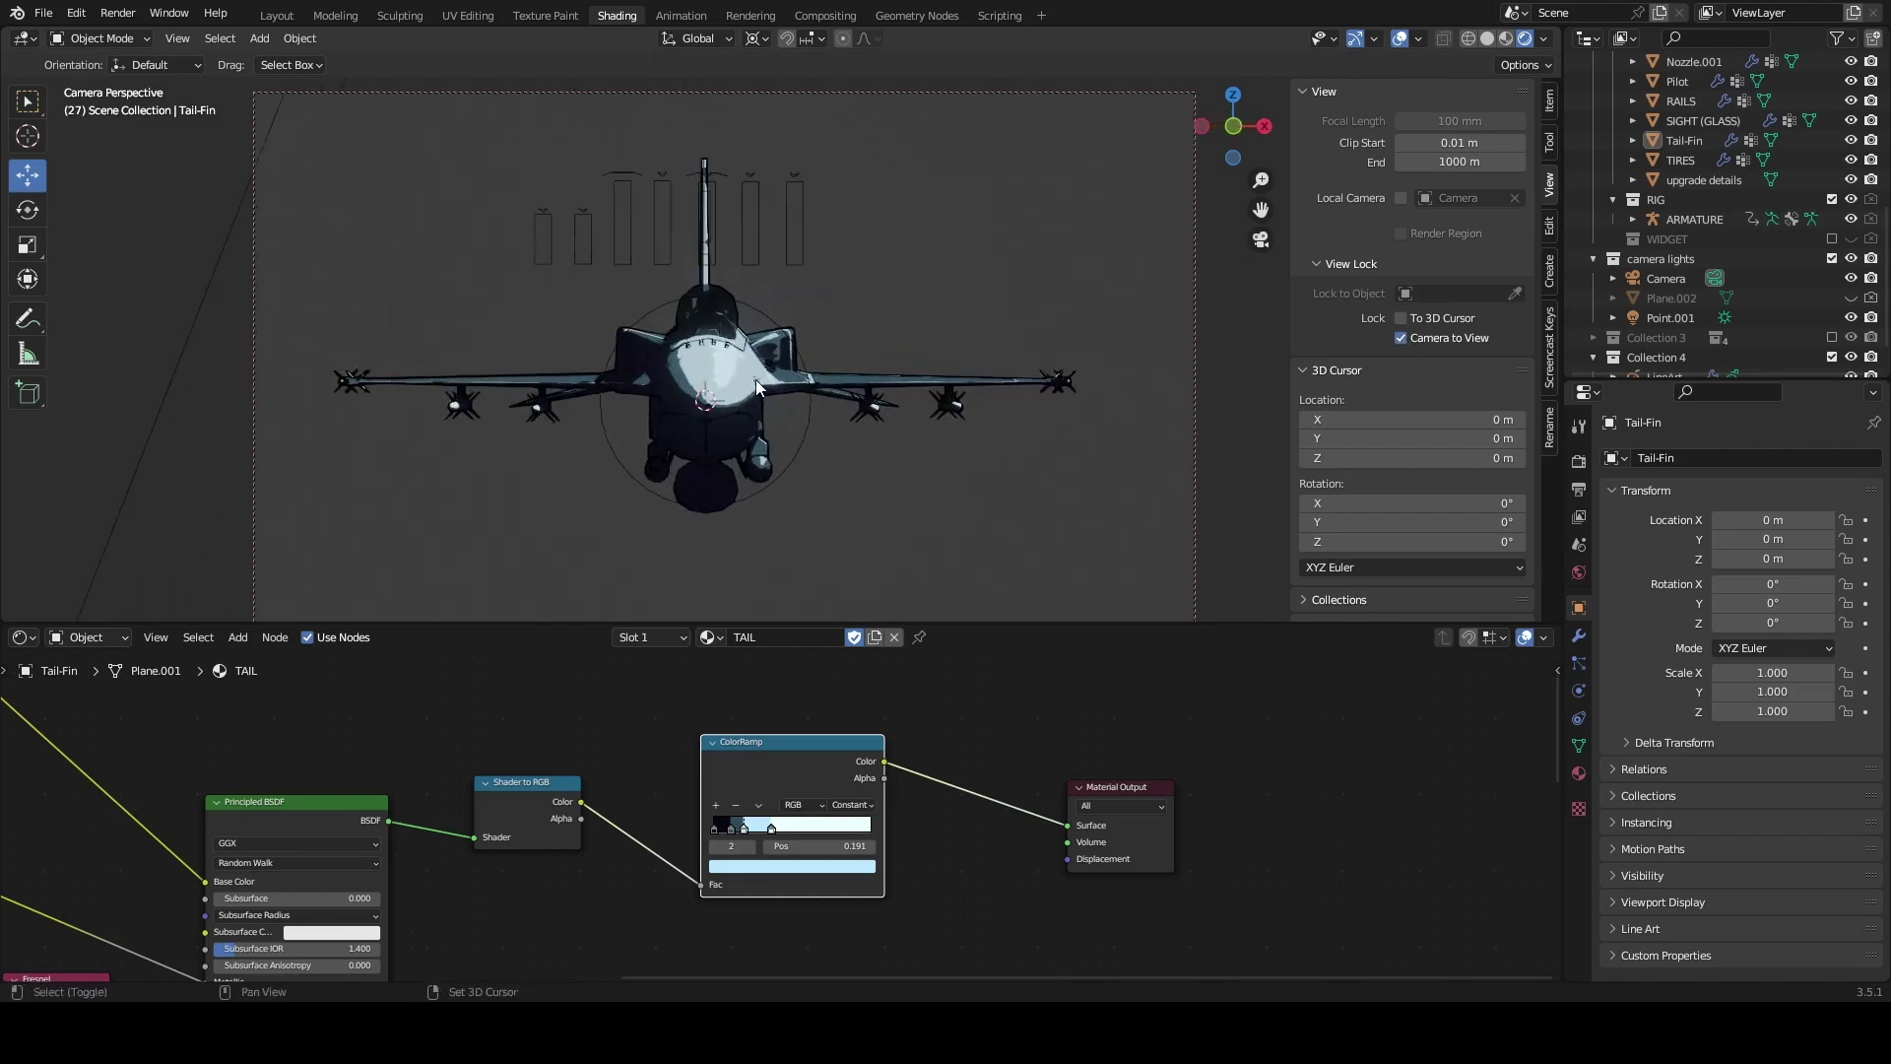
key(ctrl+space)
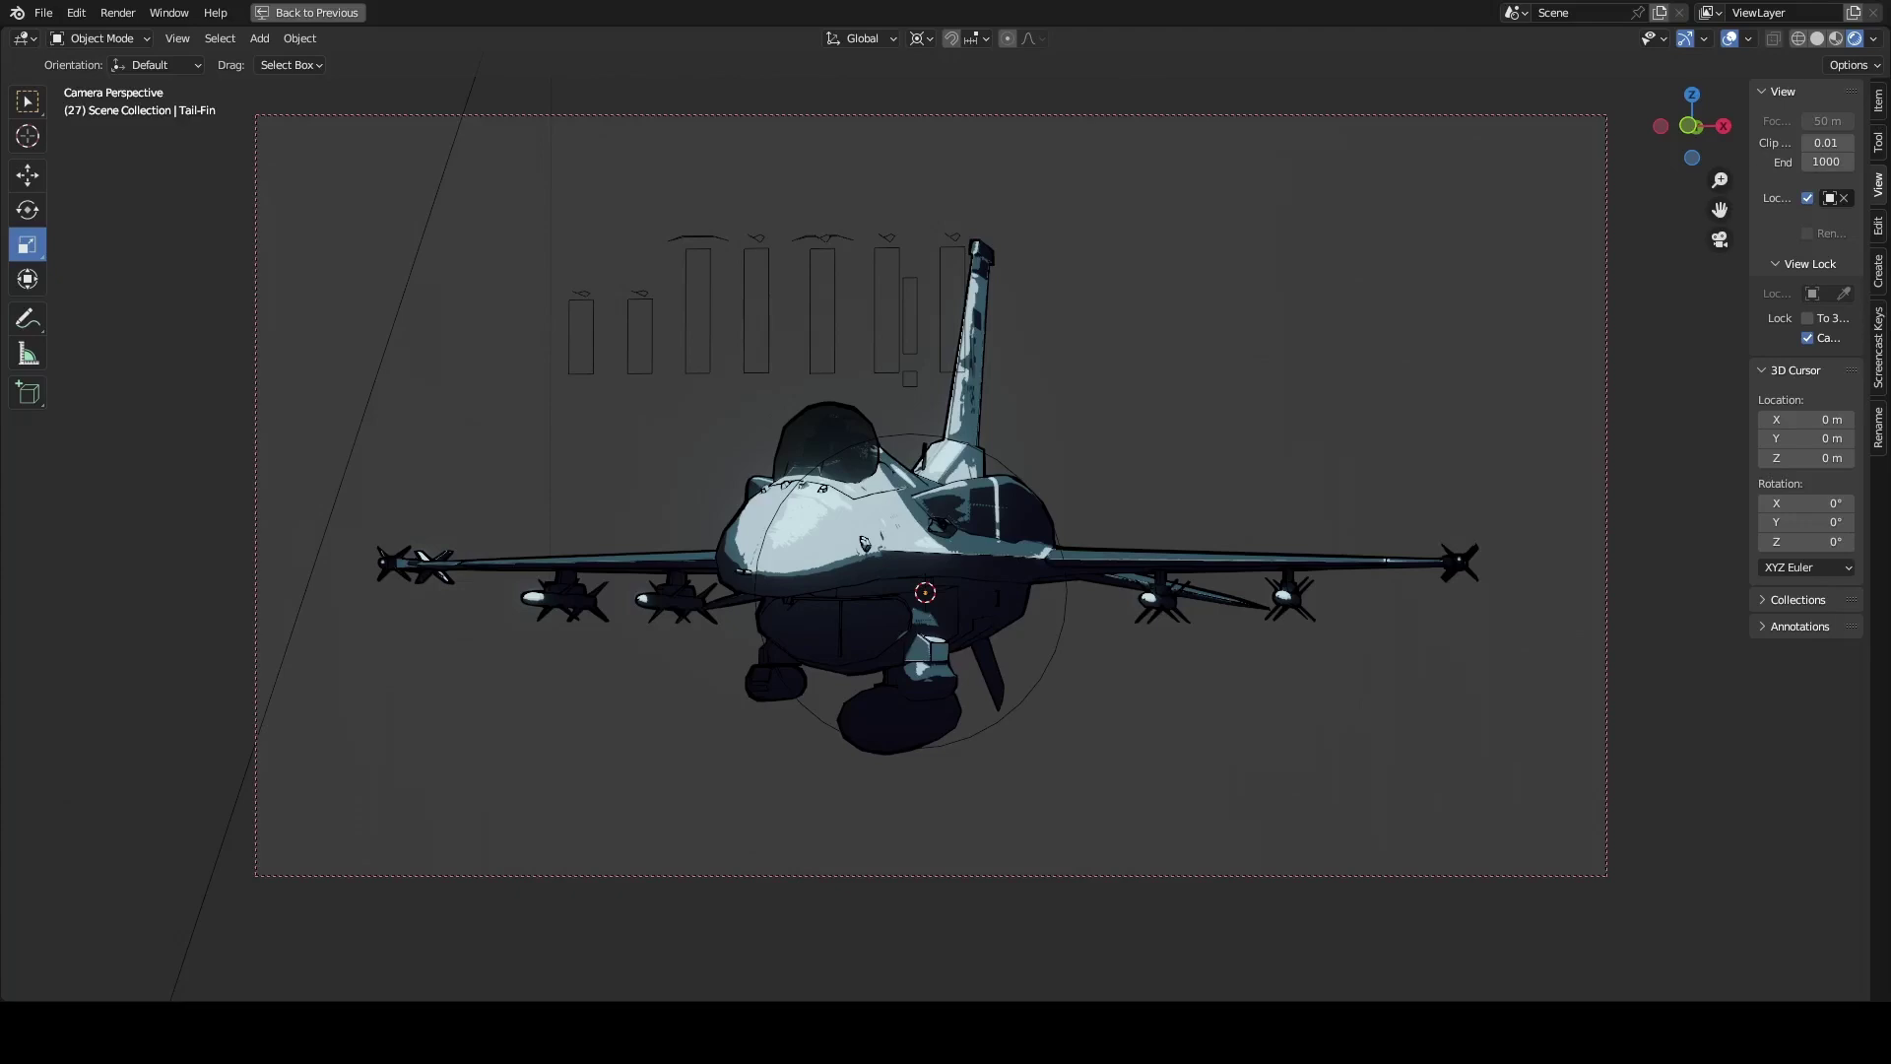